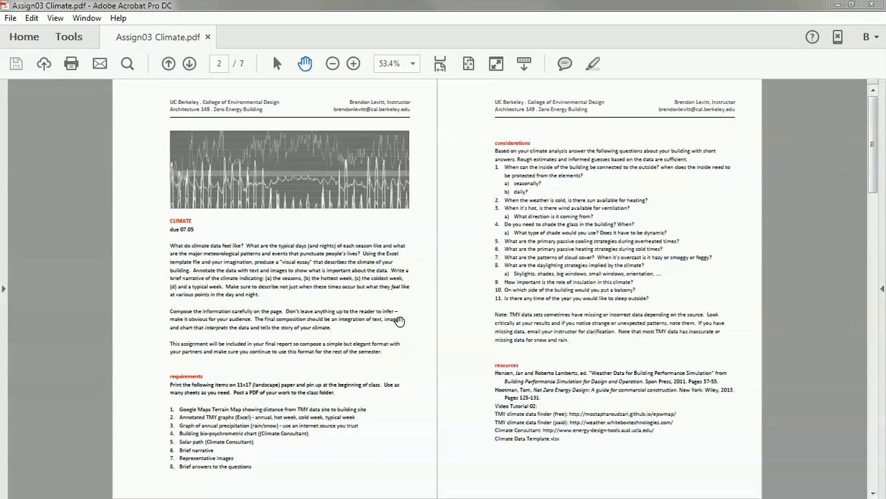
Browse the 03 Climate course folder: assignment PDF, Climate Data Template.xlsx, readings and ZEB16 Weather Files.zip
{"action": "key", "text": "alt+Tab"}
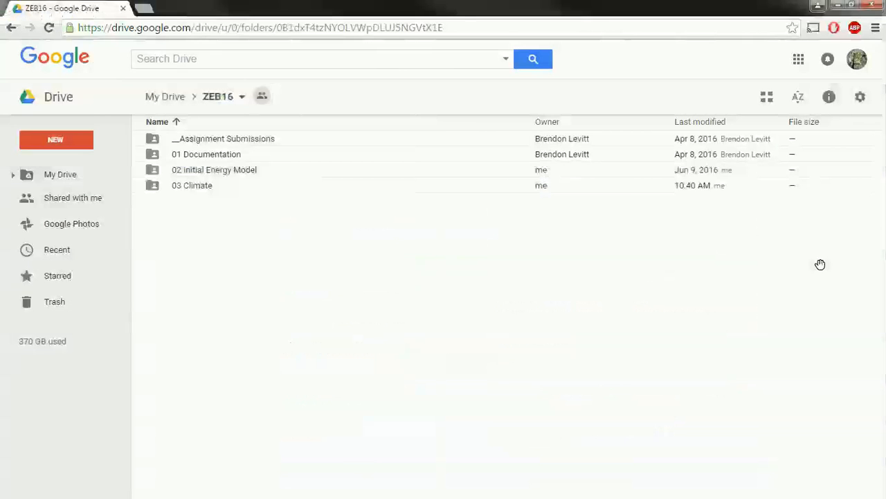
{"action": "double_click", "coordinate": [188, 192]}
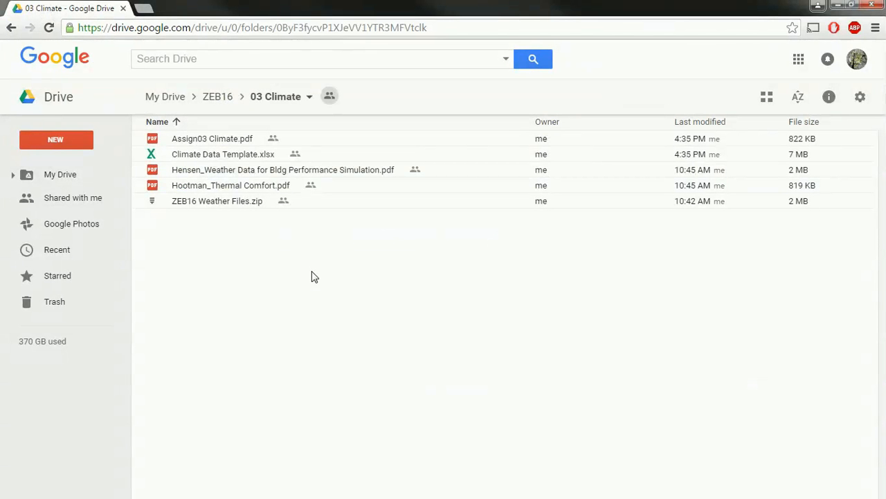
{"action": "left_click", "coordinate": [201, 140]}
{"action": "left_click", "coordinate": [244, 155]}
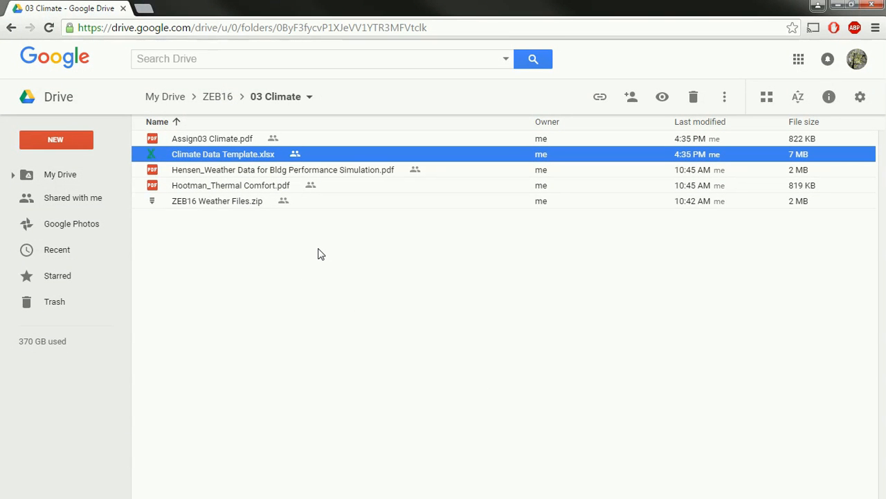
{"action": "left_click", "coordinate": [186, 171]}
{"action": "left_click", "coordinate": [189, 185]}
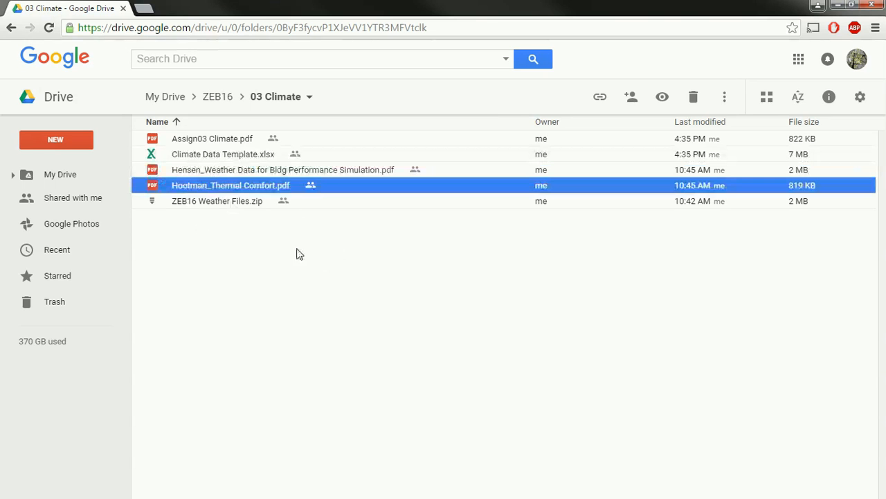
{"action": "left_click", "coordinate": [210, 201]}
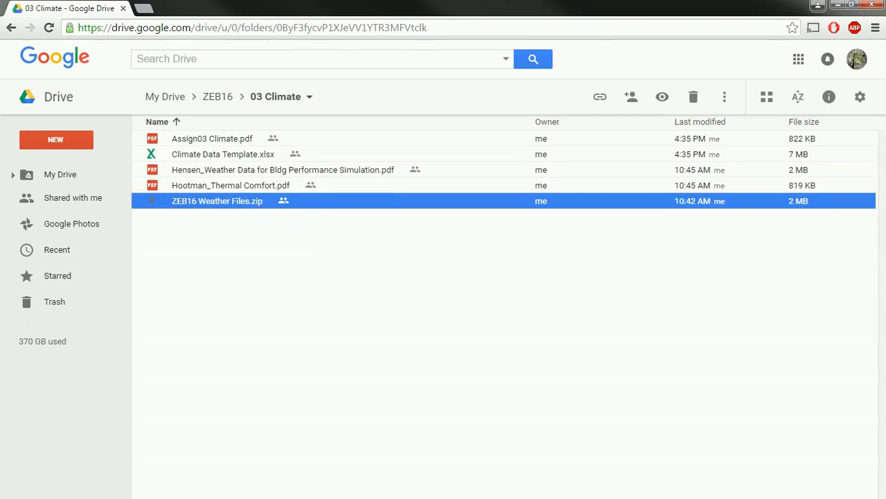
Show the local TMY Data folder, then hide it and return to the assignment PDF
{"action": "left_click_drag", "start_coordinate": [885, 312], "coordinate": [382, 57]}
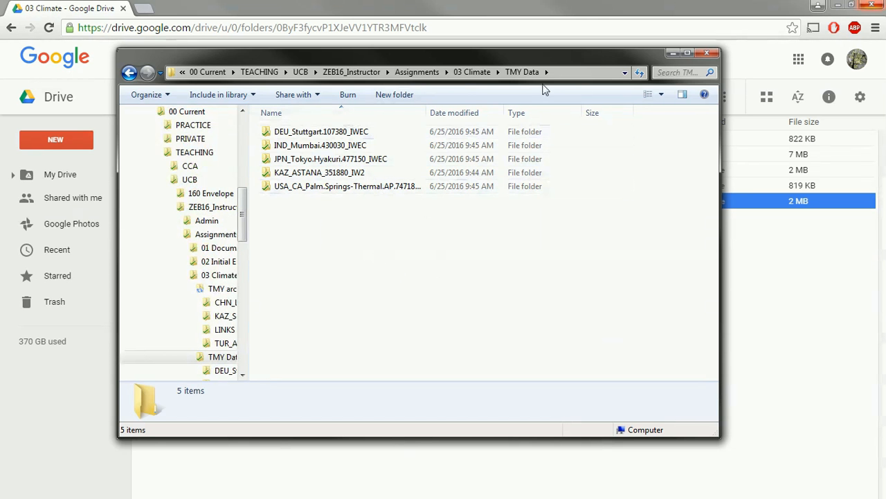
{"action": "left_click", "coordinate": [671, 55]}
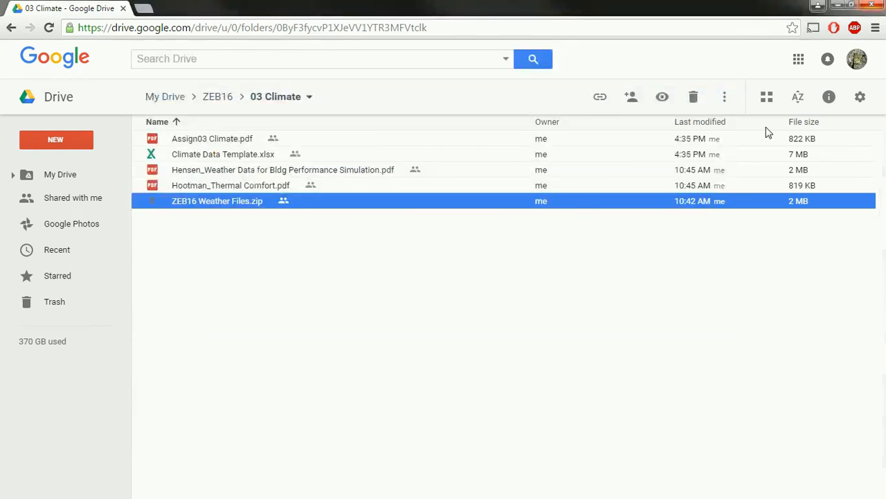
{"action": "key", "text": "alt+Tab"}
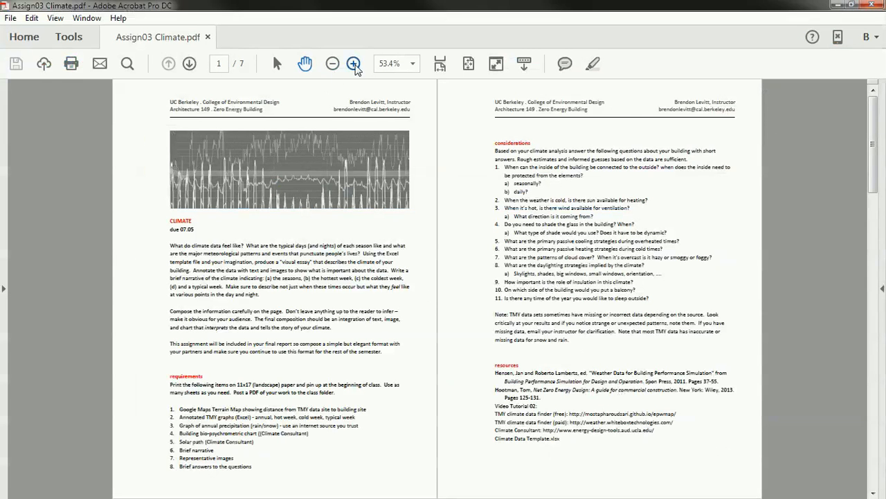
Zoom the PDF to 125% and pan to the page-2 resources list, then bring up epwmap
{"action": "left_click", "coordinate": [354, 65]}
{"action": "left_click", "coordinate": [355, 65]}
{"action": "left_click", "coordinate": [354, 65]}
{"action": "left_click_drag", "start_coordinate": [703, 373], "coordinate": [369, 71]}
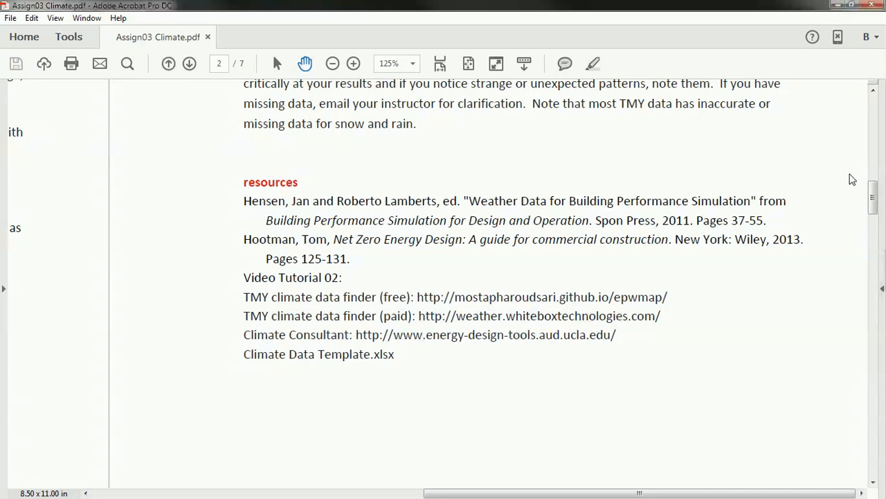
{"action": "key", "text": "alt+Tab"}
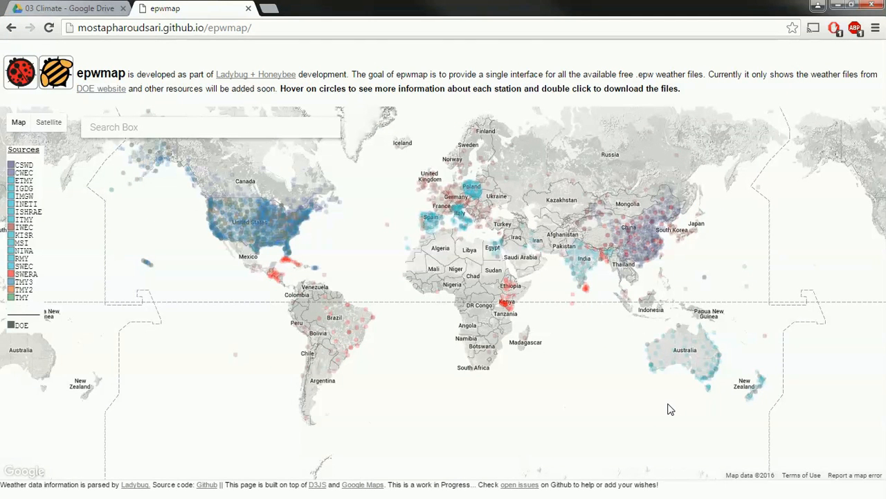
Search the map for Coachella, CA, United States
{"action": "left_click", "coordinate": [125, 133]}
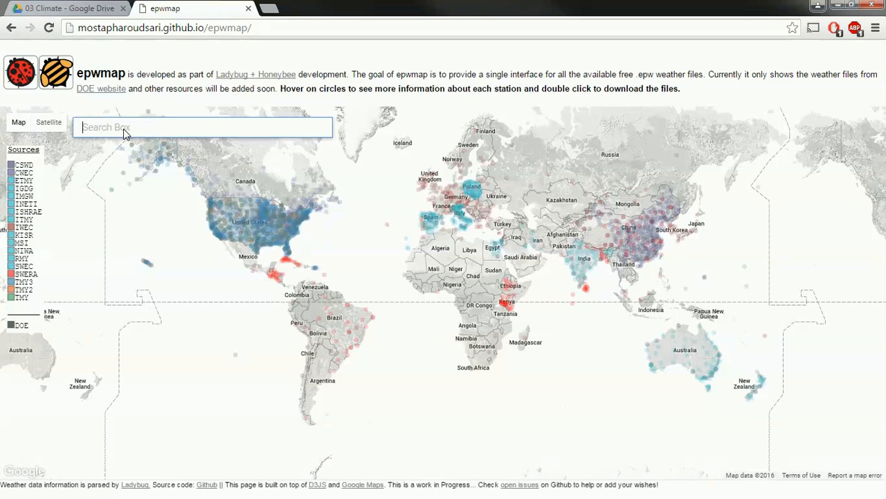
{"action": "type", "text": "c"}
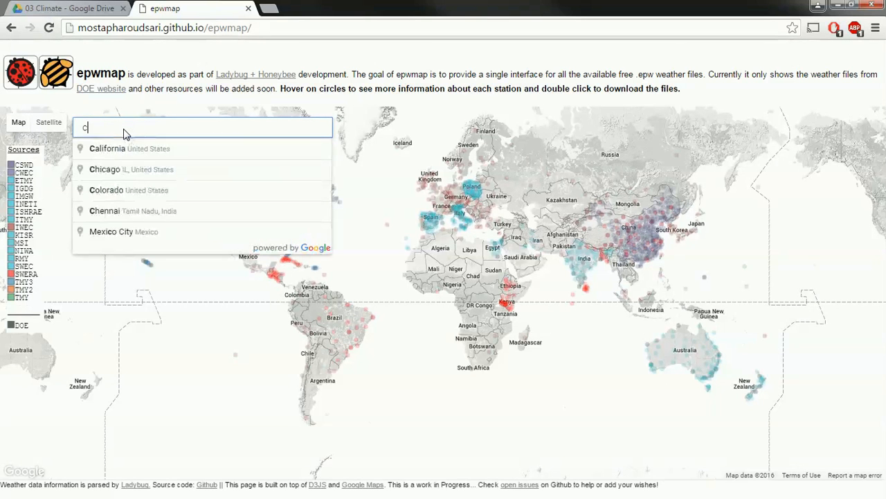
{"action": "type", "text": "oa"}
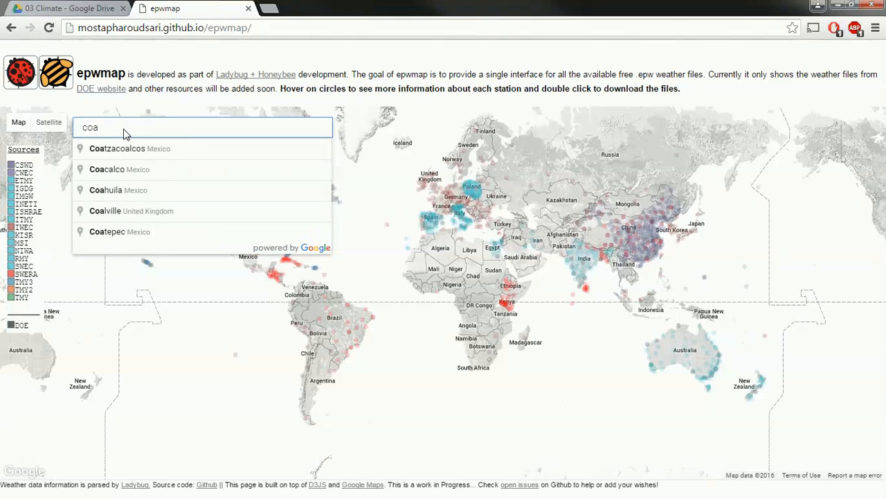
{"action": "type", "text": "chel"}
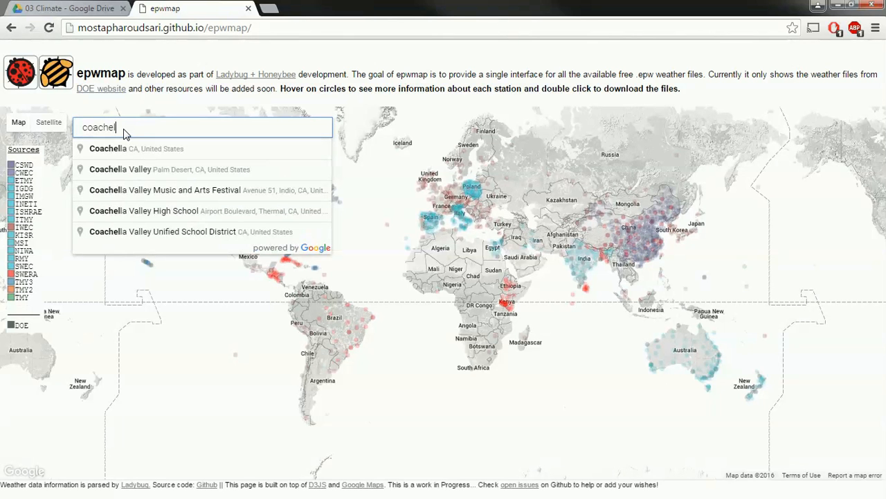
{"action": "key", "text": "Down"}
{"action": "key", "text": "Return"}
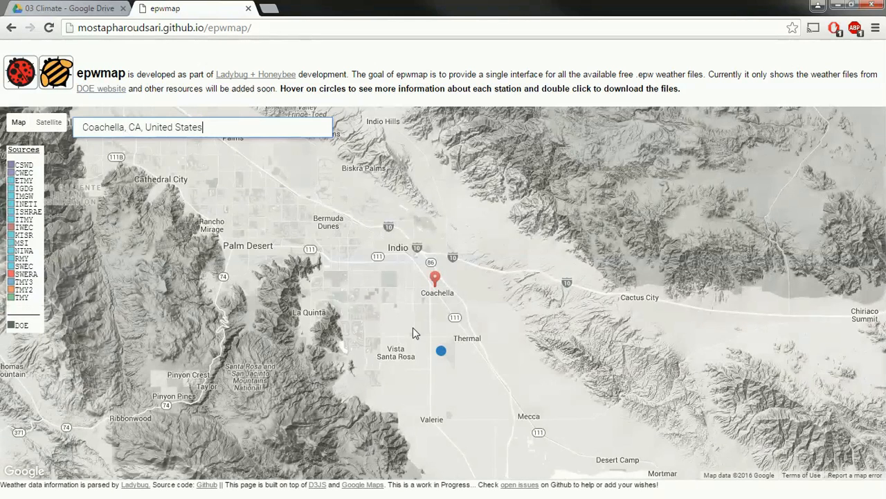
Zoom out around Coachella and inspect the nearby weather station circles
{"action": "left_click_drag", "start_coordinate": [418, 377], "coordinate": [427, 395]}
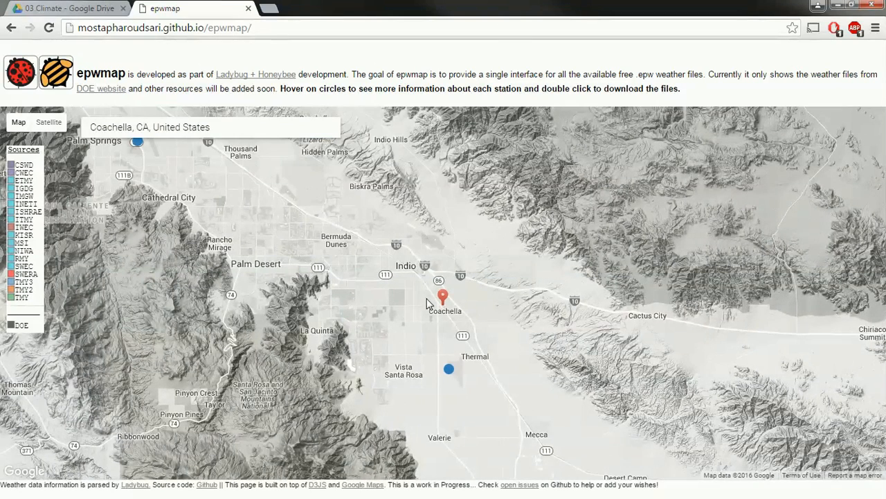
{"action": "mouse_move", "coordinate": [448, 371]}
{"action": "left_click_drag", "start_coordinate": [399, 345], "coordinate": [424, 326]}
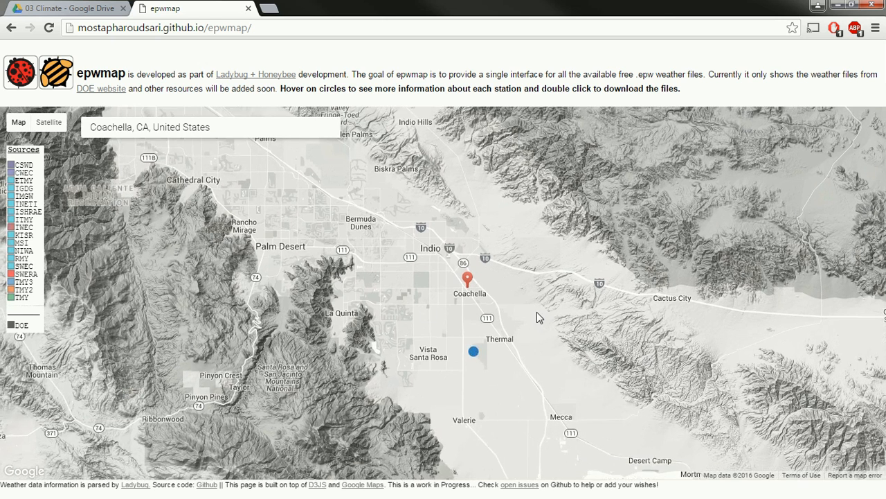
{"action": "scroll", "coordinate": [524, 316], "scroll_direction": "down", "scroll_amount": 1}
{"action": "scroll", "coordinate": [520, 315], "scroll_direction": "down", "scroll_amount": 1}
{"action": "scroll", "coordinate": [521, 316], "scroll_direction": "down", "scroll_amount": 1}
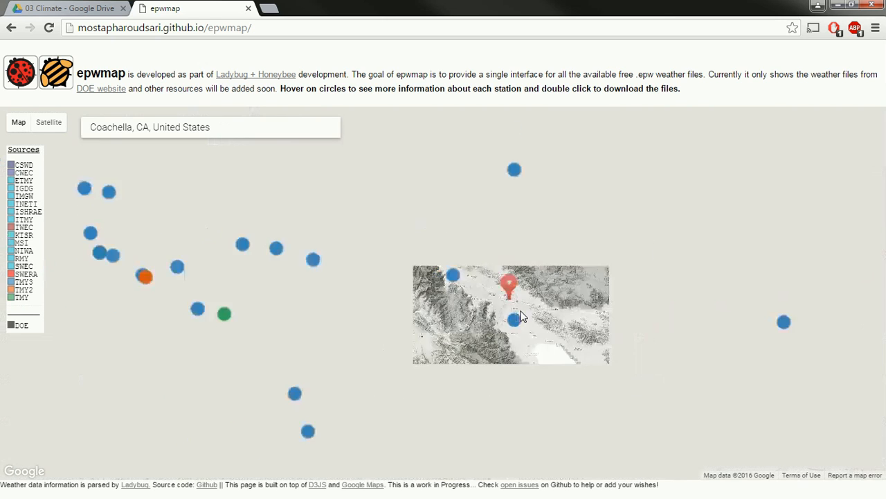
{"action": "scroll", "coordinate": [521, 316], "scroll_direction": "down", "scroll_amount": 1}
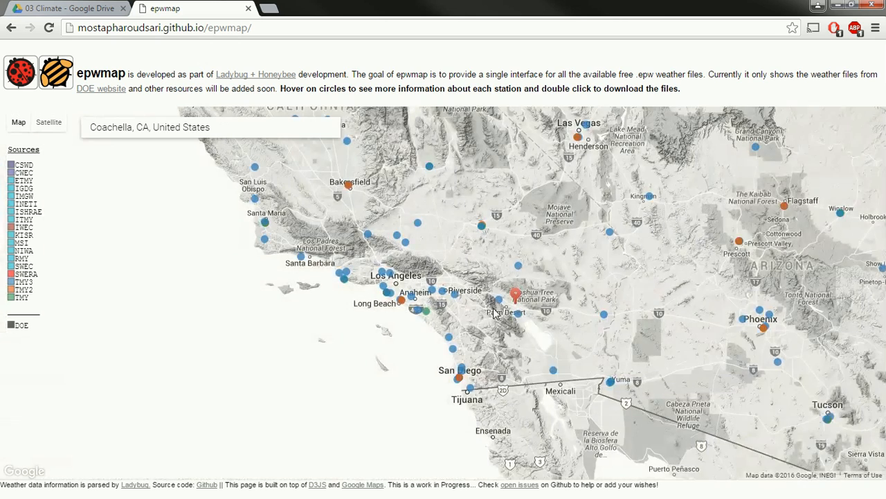
{"action": "scroll", "coordinate": [482, 332], "scroll_direction": "up", "scroll_amount": 1}
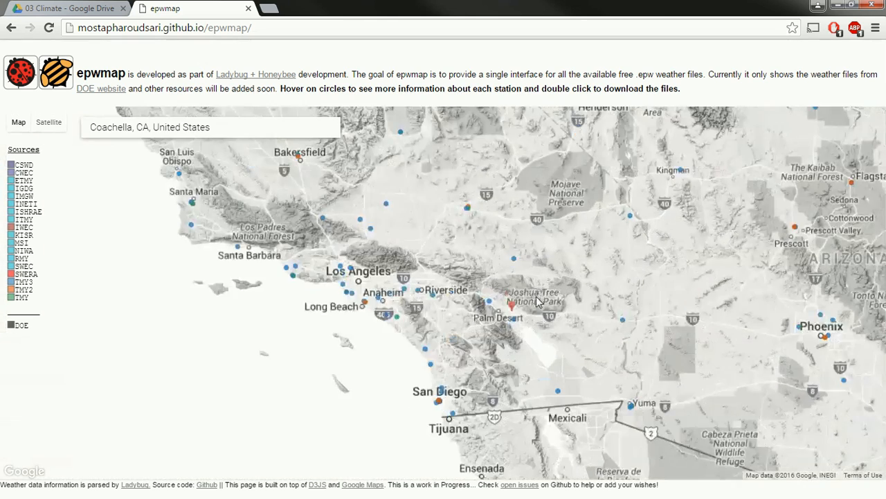
{"action": "scroll", "coordinate": [485, 331], "scroll_direction": "up", "scroll_amount": 2}
{"action": "mouse_move", "coordinate": [391, 320]}
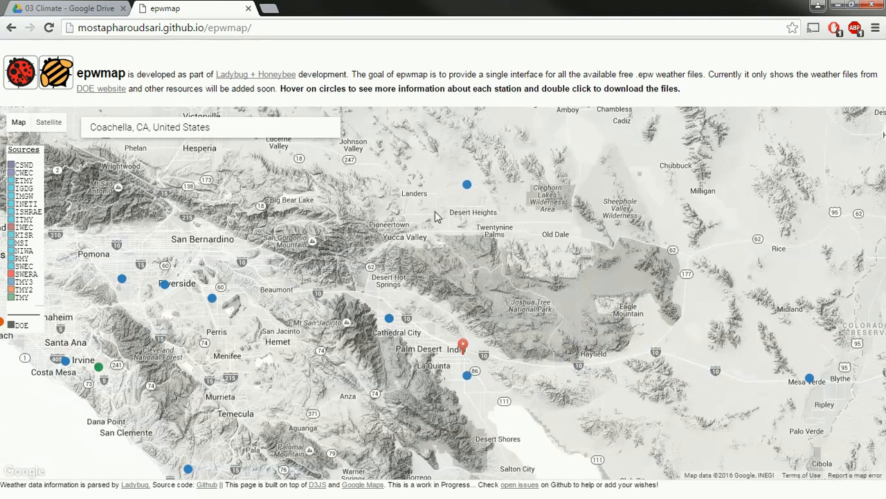
{"action": "mouse_move", "coordinate": [467, 187]}
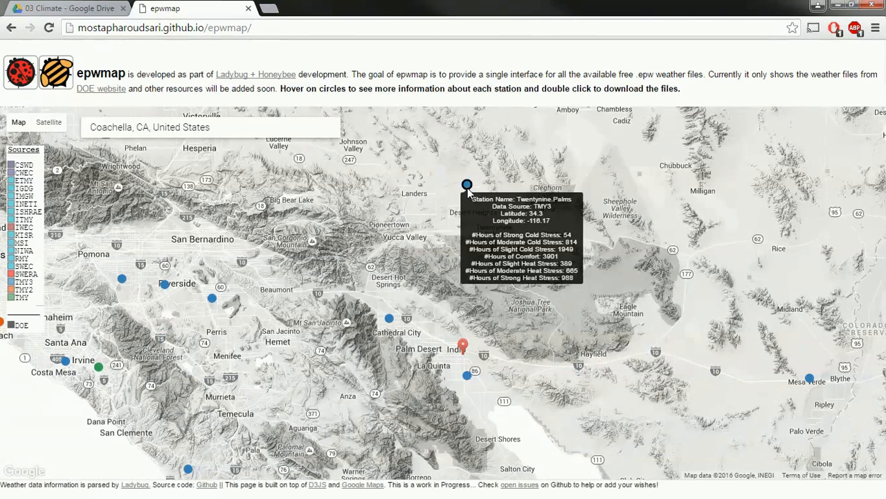
{"action": "mouse_move", "coordinate": [213, 302]}
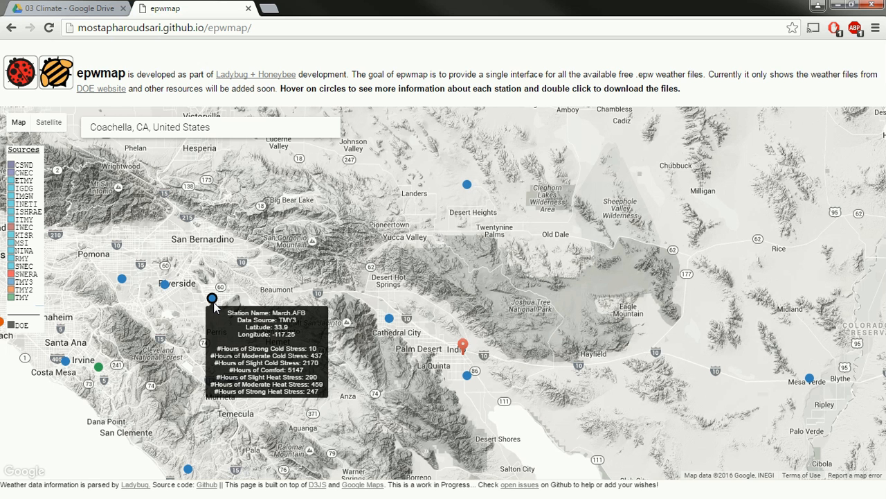
Survey the surrounding stations and re-centre the map on Indio and Coachella
{"action": "left_click_drag", "start_coordinate": [319, 372], "coordinate": [333, 344]}
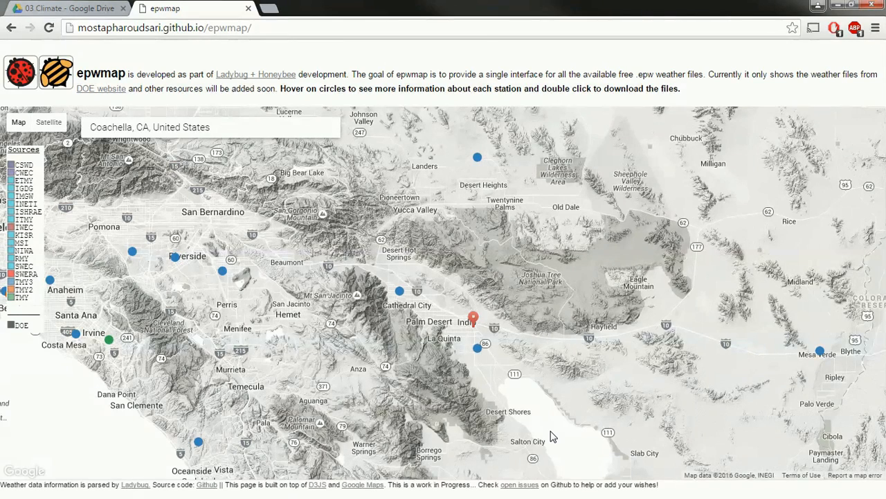
{"action": "left_click_drag", "start_coordinate": [493, 377], "coordinate": [473, 386]}
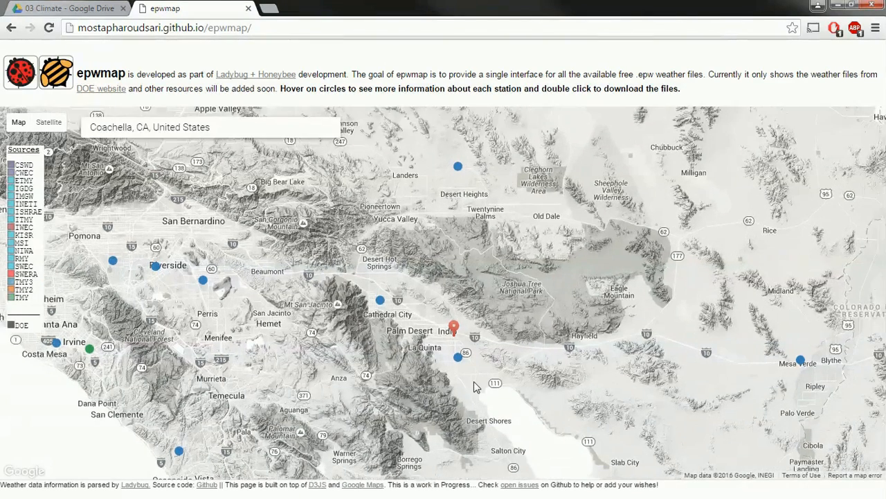
{"action": "scroll", "coordinate": [475, 377], "scroll_direction": "up", "scroll_amount": 2}
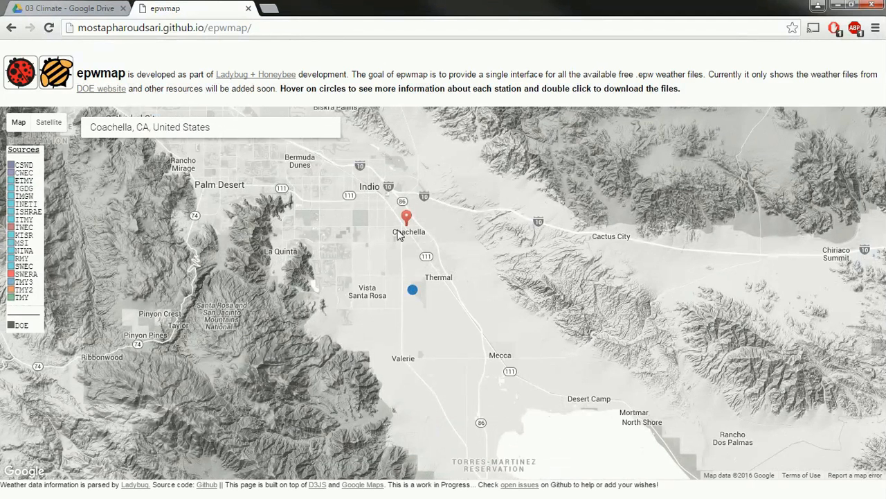
Download USA_CA_Palm.Springs-Thermal.AP.747187_TMY3.zip from the Thermal station near Coachella
{"action": "mouse_move", "coordinate": [412, 291]}
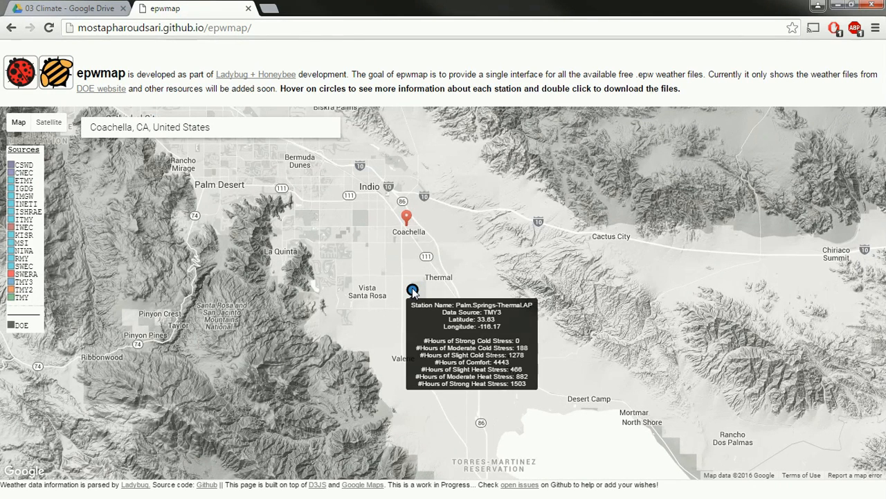
{"action": "double_click", "coordinate": [413, 290]}
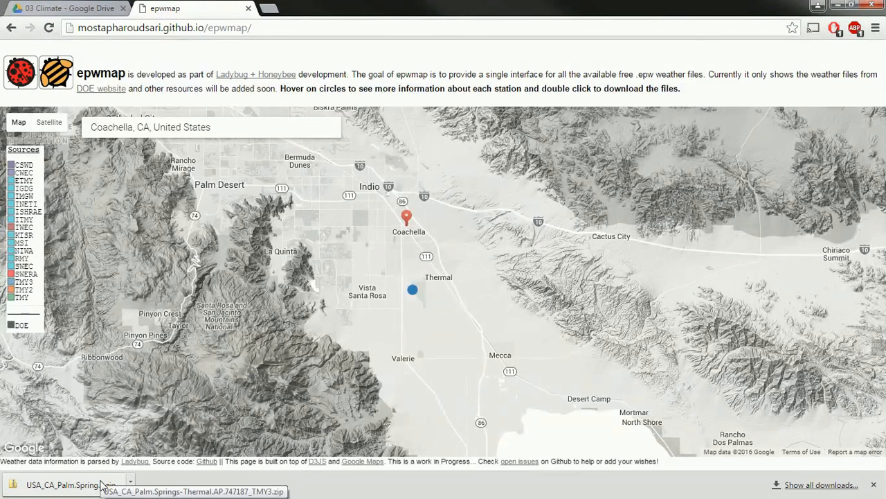
{"action": "left_click_drag", "start_coordinate": [328, 391], "coordinate": [309, 391]}
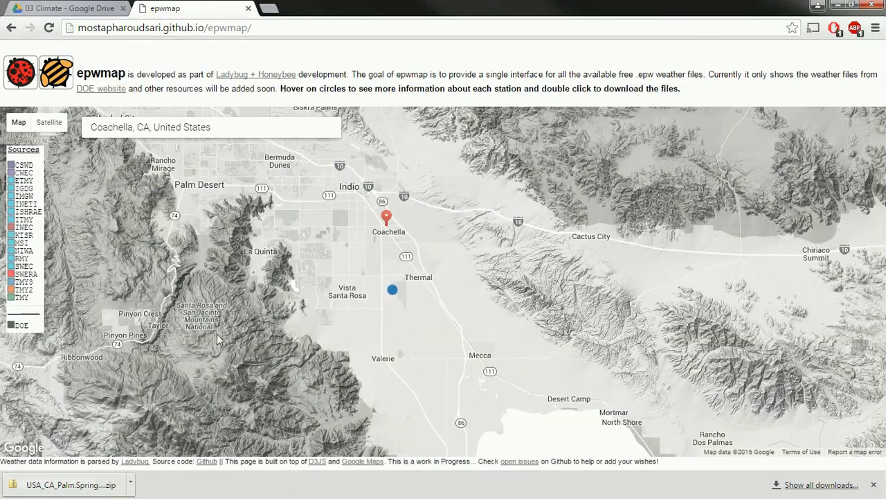
{"action": "scroll", "coordinate": [234, 300], "scroll_direction": "down", "scroll_amount": 2}
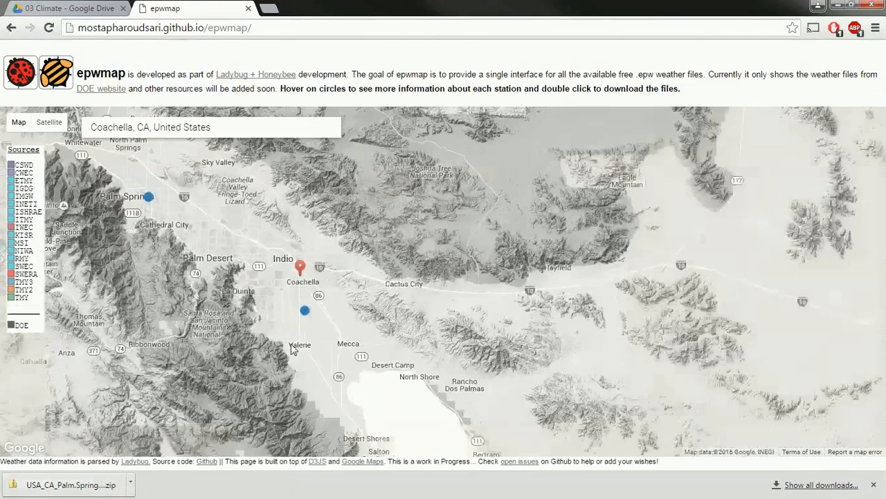
Replace the Coachella search with Astana, Kazakhstan
{"action": "left_click", "coordinate": [249, 131]}
{"action": "left_click_drag", "start_coordinate": [249, 132], "coordinate": [77, 125]}
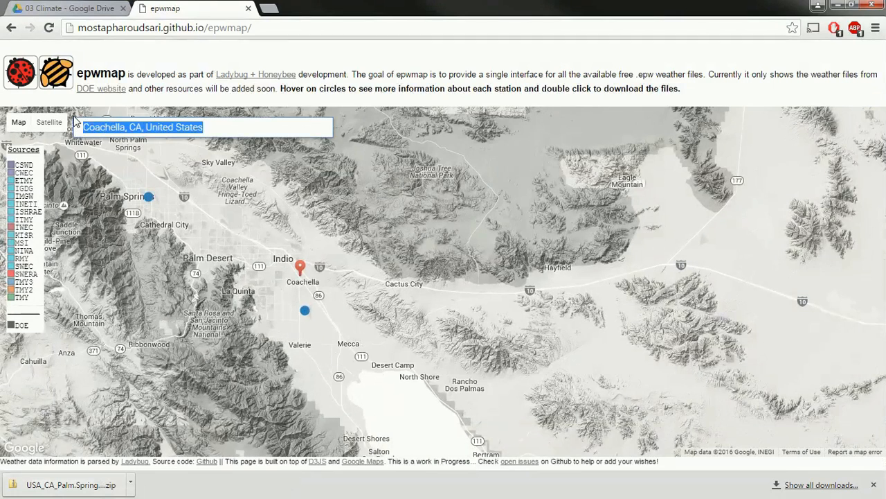
{"action": "type", "text": "astana"}
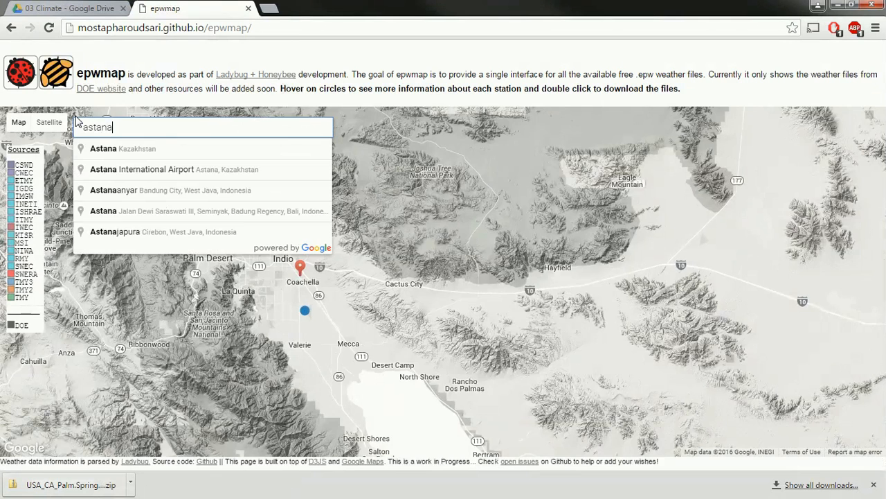
{"action": "key", "text": "Down"}
{"action": "key", "text": "Return"}
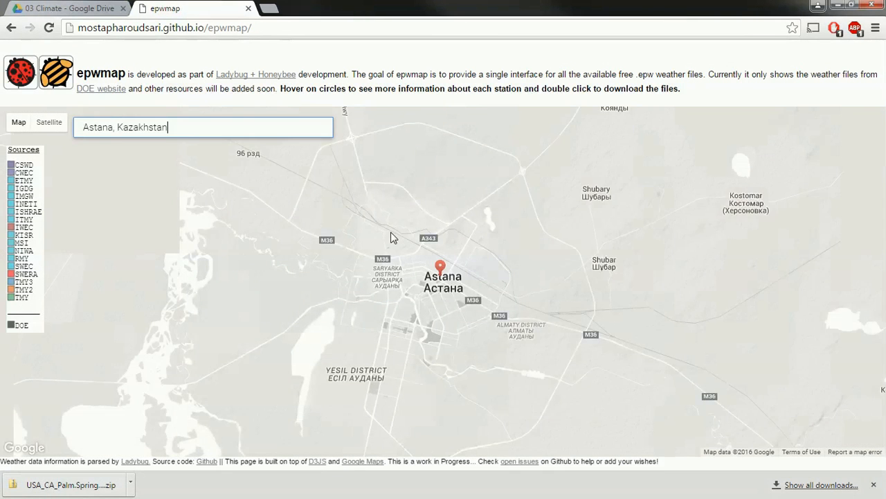
Zoom out and pan between Astana and Semey to see the nearby weather stations
{"action": "left_click_drag", "start_coordinate": [413, 337], "coordinate": [422, 320]}
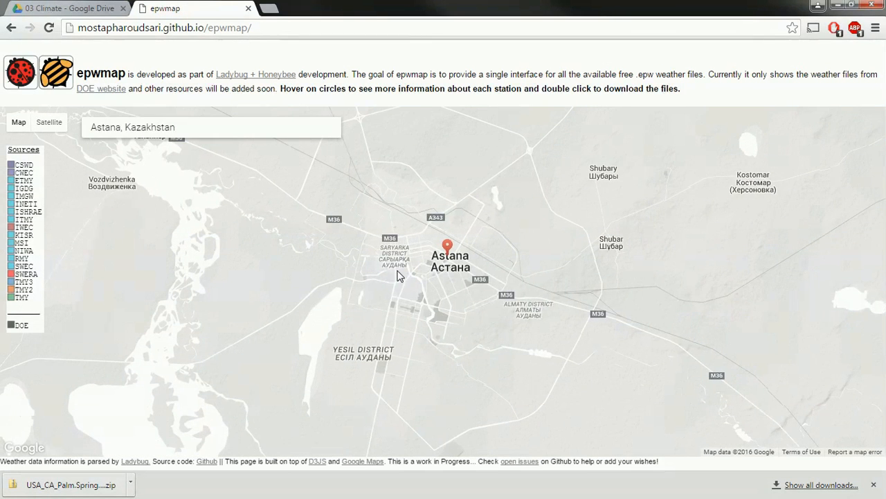
{"action": "scroll", "coordinate": [400, 277], "scroll_direction": "down", "scroll_amount": 1}
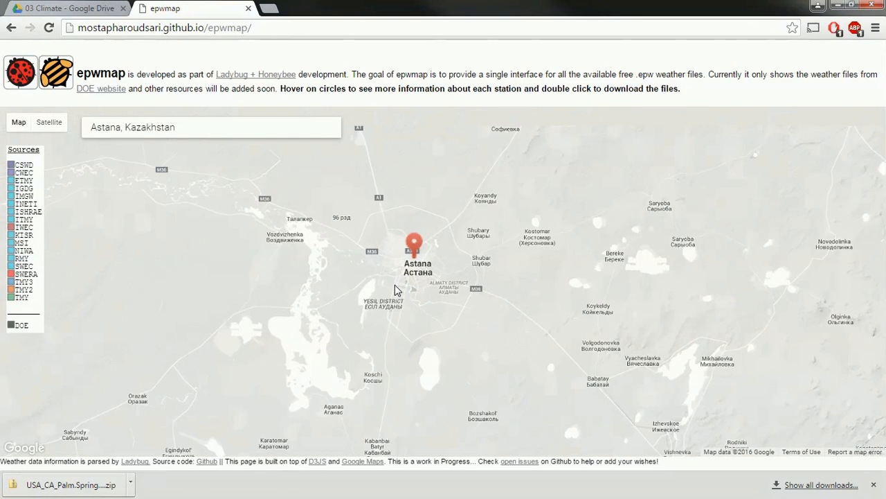
{"action": "scroll", "coordinate": [395, 284], "scroll_direction": "down", "scroll_amount": 1}
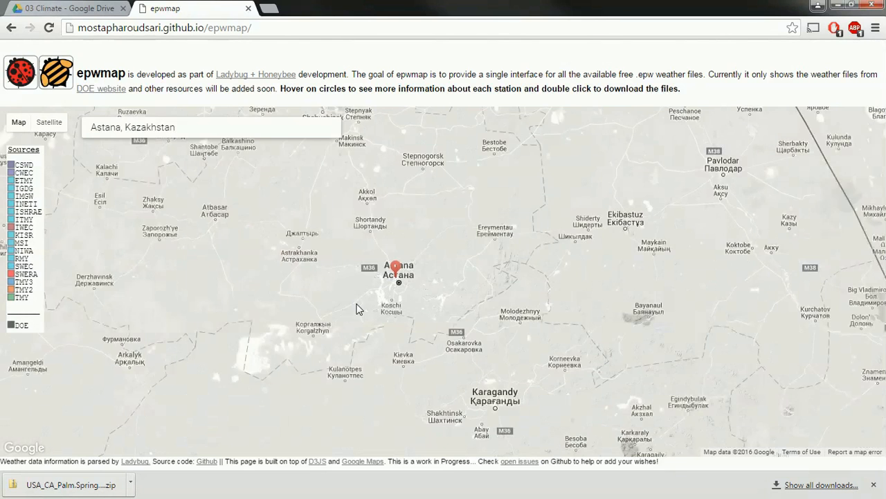
{"action": "scroll", "coordinate": [352, 303], "scroll_direction": "down", "scroll_amount": 1}
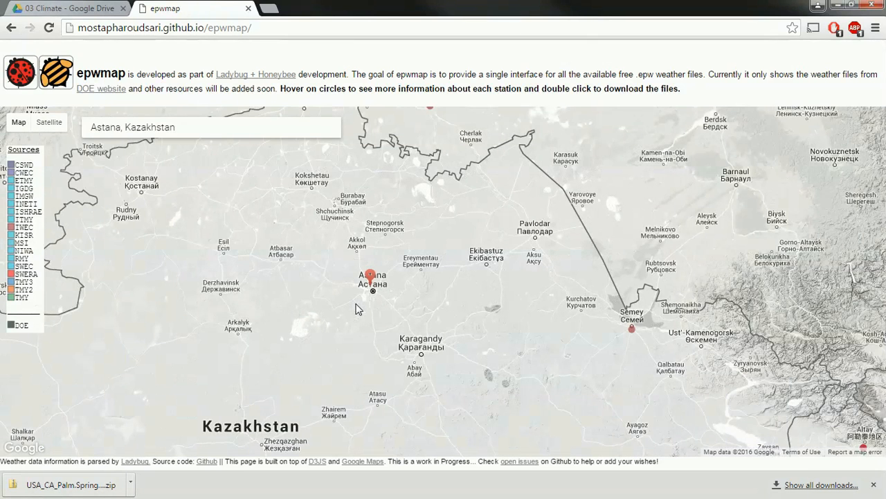
{"action": "left_click_drag", "start_coordinate": [293, 280], "coordinate": [307, 270]}
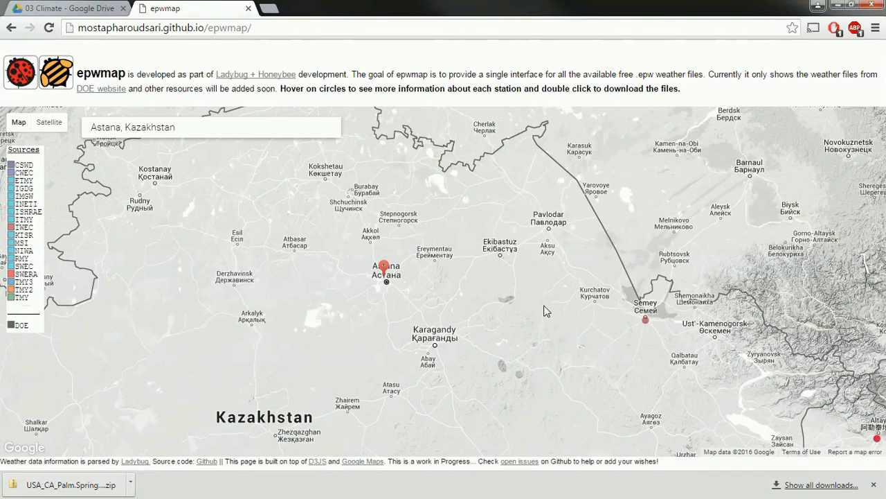
{"action": "mouse_move", "coordinate": [647, 326]}
{"action": "scroll", "coordinate": [586, 339], "scroll_direction": "up", "scroll_amount": 1}
{"action": "scroll", "coordinate": [585, 339], "scroll_direction": "up", "scroll_amount": 1}
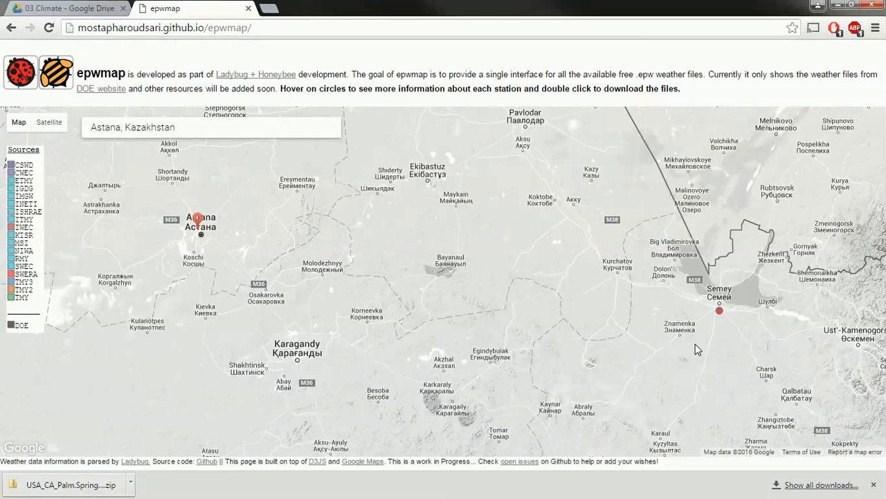
{"action": "left_click_drag", "start_coordinate": [699, 344], "coordinate": [709, 343]}
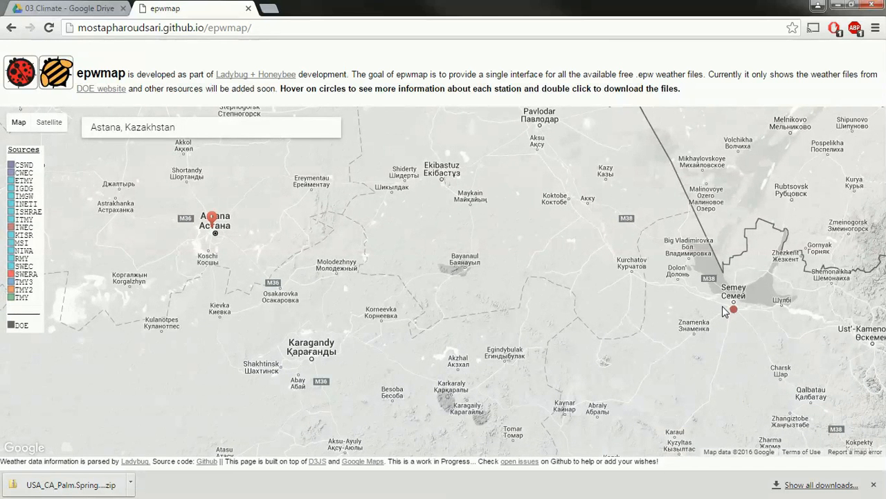
{"action": "mouse_move", "coordinate": [738, 310]}
{"action": "left_click_drag", "start_coordinate": [530, 345], "coordinate": [614, 349]}
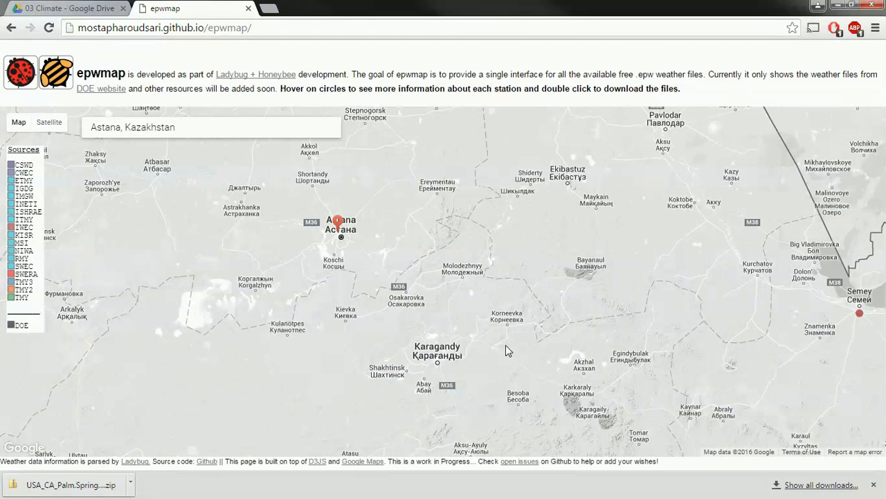
Scroll Assign03 Climate.pdf to the free and paid TMY data finder links
{"action": "key", "text": "alt+Tab"}
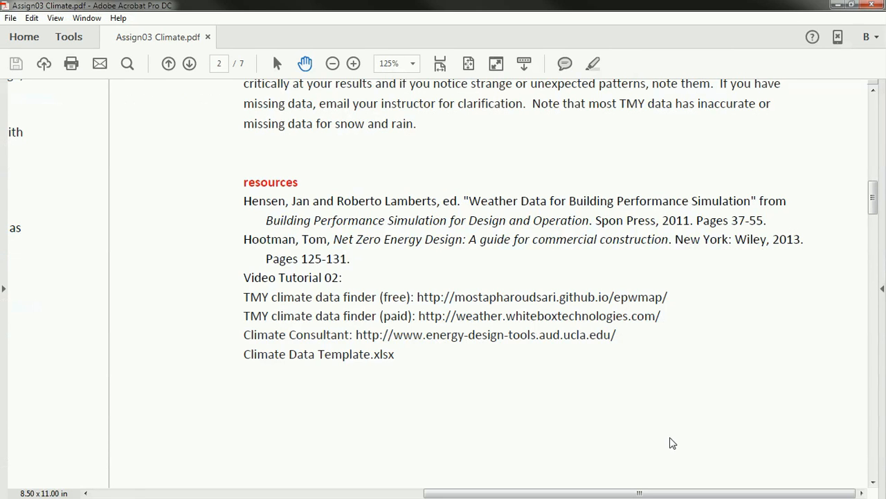
{"action": "scroll", "coordinate": [450, 394], "scroll_direction": "down", "scroll_amount": 1}
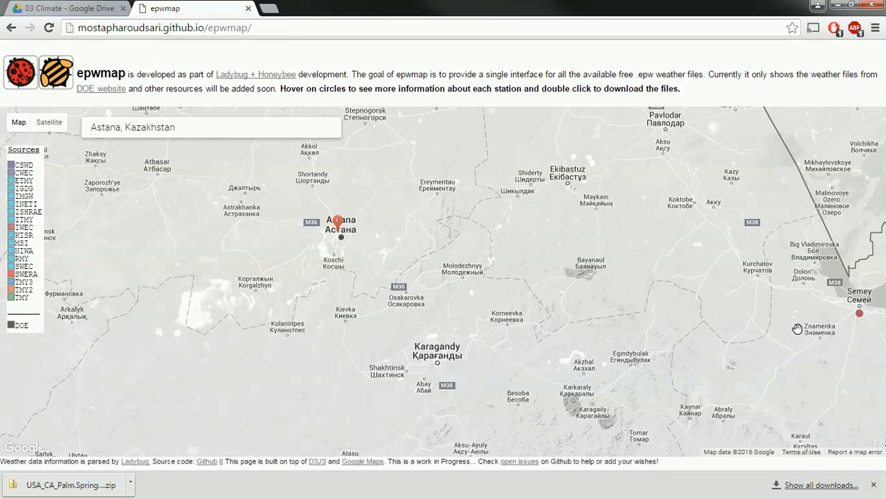
Load weather.whiteboxtechnologies.com in a new Chrome tab
{"action": "left_click", "coordinate": [272, 7]}
{"action": "type", "text": "we"}
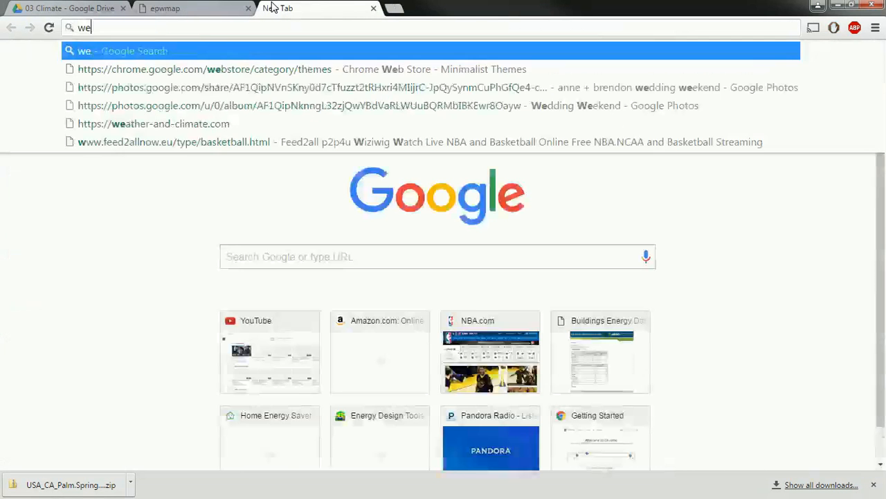
{"action": "type", "text": "ather.whiteb"}
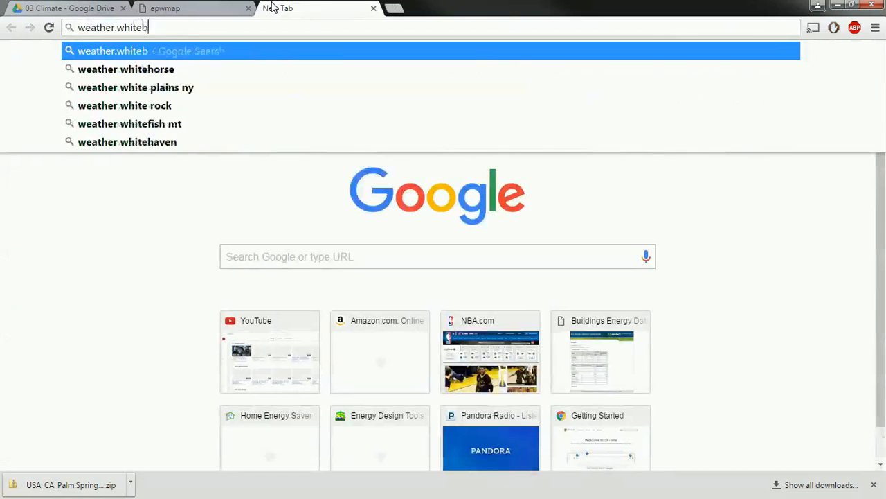
{"action": "type", "text": "oxtechnologies.c"}
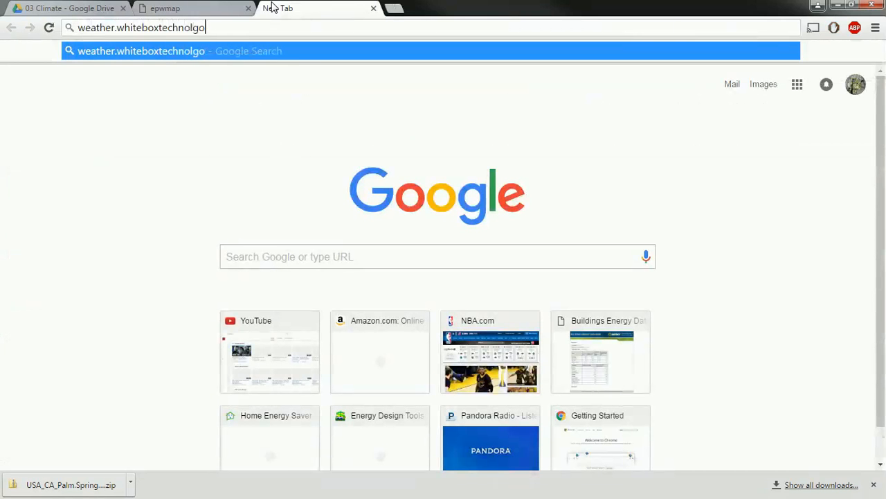
{"action": "type", "text": "om"}
{"action": "key", "text": "Return"}
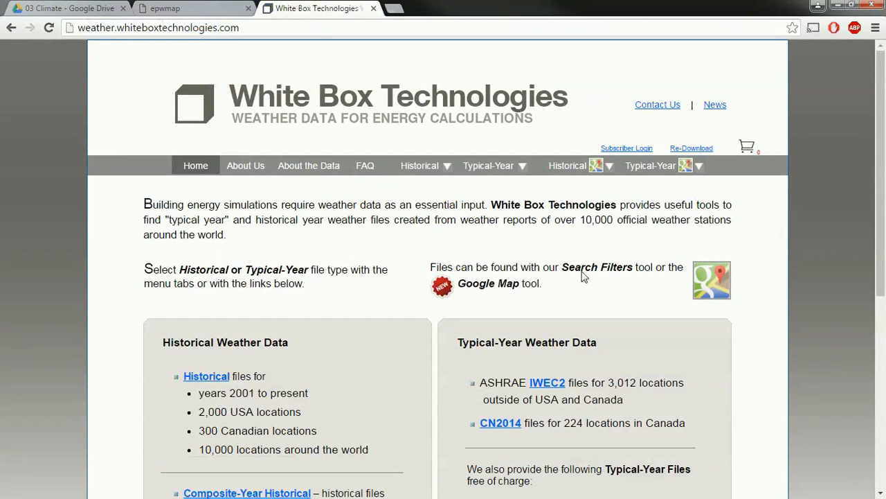
{"action": "mouse_move", "coordinate": [675, 169]}
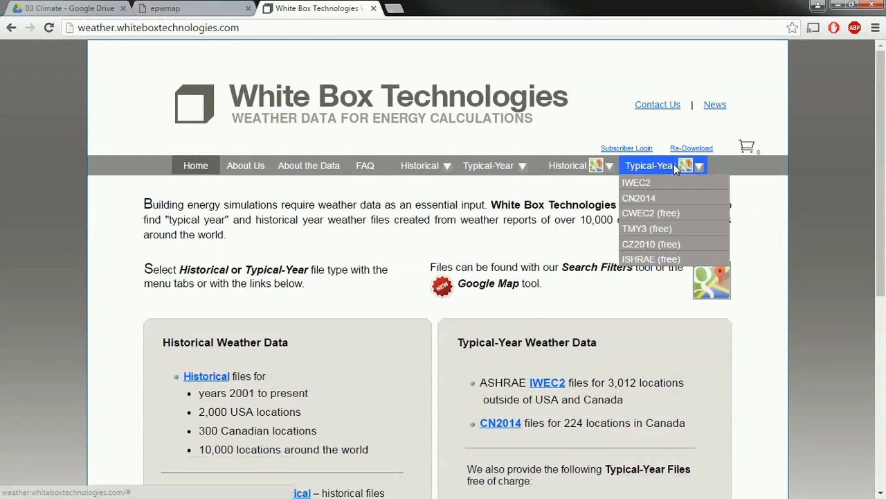
Open the IWEC2 typical-year station map and scroll down to it
{"action": "left_click", "coordinate": [640, 182]}
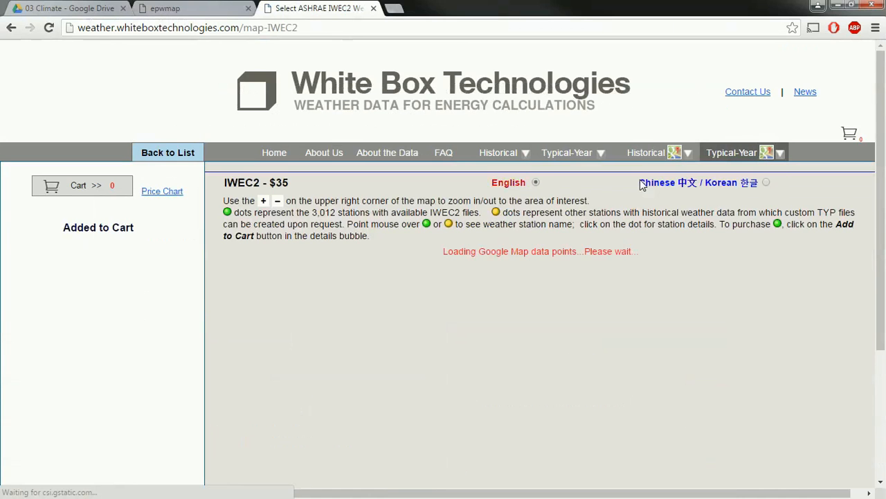
{"action": "mouse_move", "coordinate": [745, 156]}
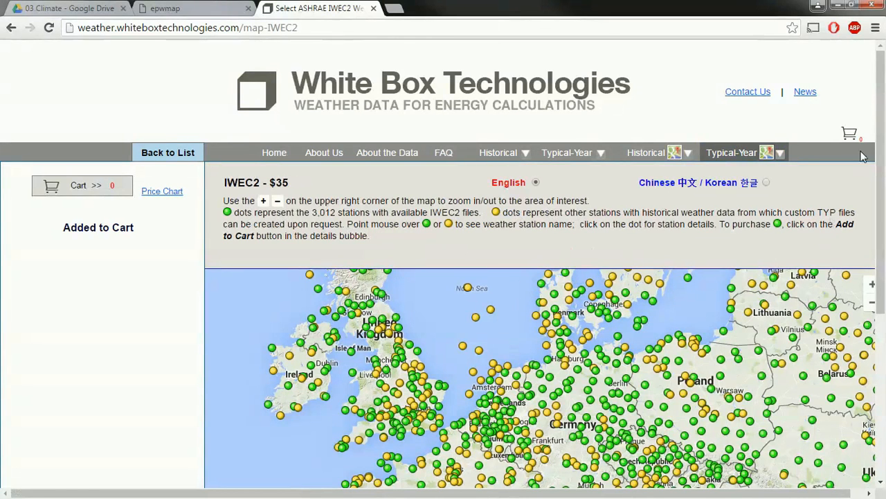
{"action": "scroll", "coordinate": [882, 133], "scroll_direction": "down", "scroll_amount": 3}
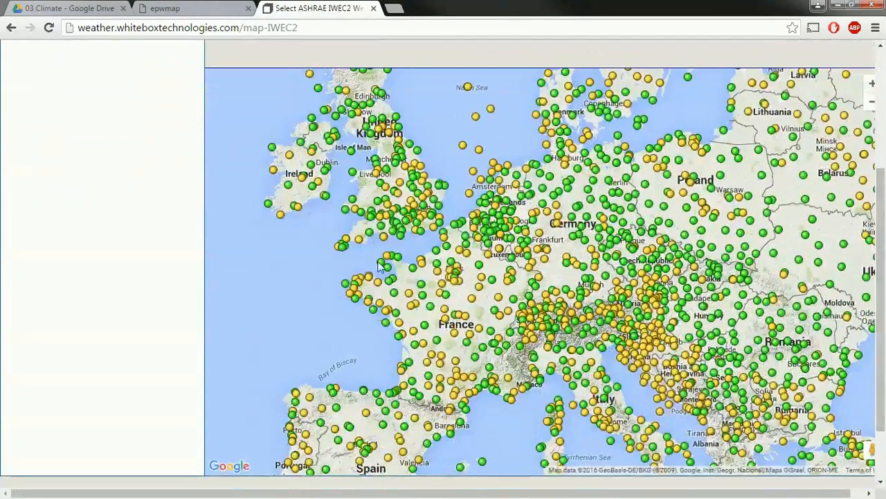
{"action": "scroll", "coordinate": [536, 231], "scroll_direction": "down", "scroll_amount": 3}
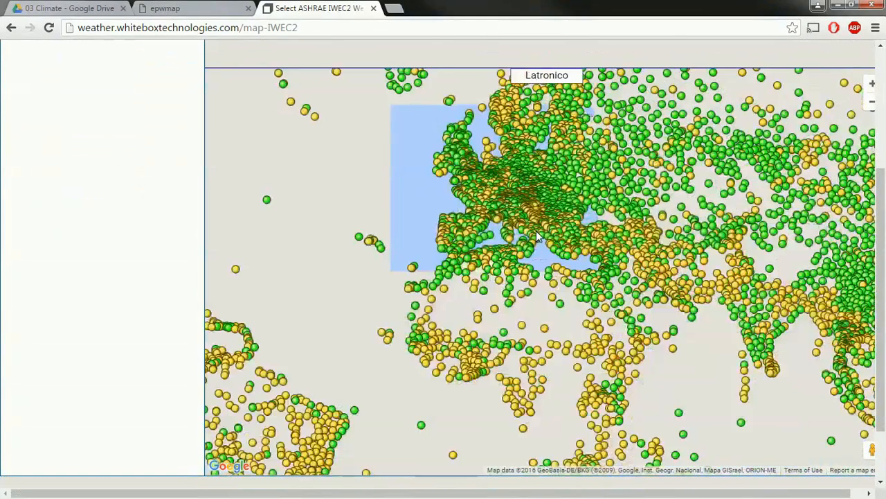
{"action": "scroll", "coordinate": [544, 240], "scroll_direction": "down", "scroll_amount": 3}
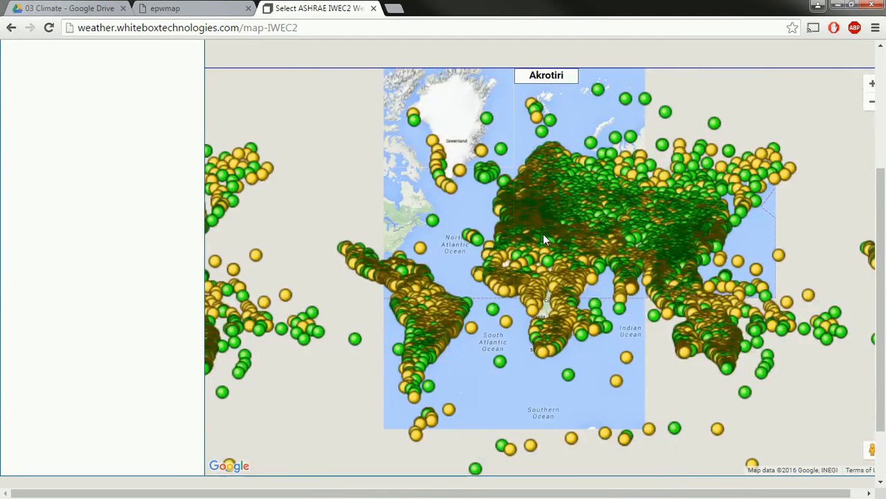
{"action": "scroll", "coordinate": [543, 233], "scroll_direction": "down", "scroll_amount": 2}
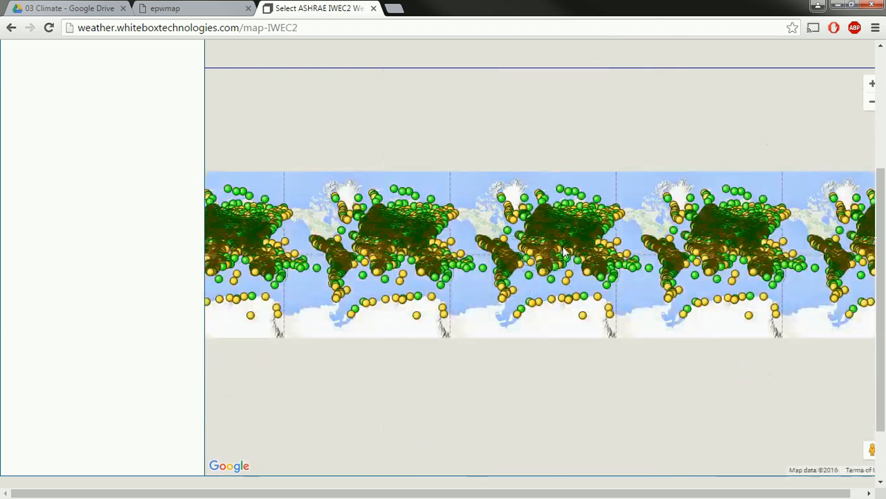
{"action": "scroll", "coordinate": [574, 221], "scroll_direction": "up", "scroll_amount": 2}
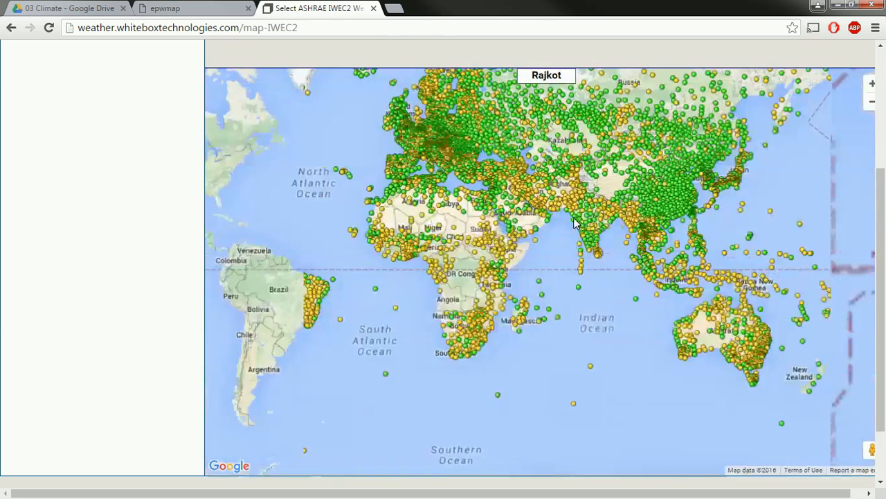
{"action": "scroll", "coordinate": [574, 220], "scroll_direction": "up", "scroll_amount": 2}
Zoom to Astana and open its station entry: WMO 351880, IWEC2, 266 recs/month
{"action": "left_click_drag", "start_coordinate": [540, 259], "coordinate": [497, 399]}
{"action": "scroll", "coordinate": [505, 127], "scroll_direction": "up", "scroll_amount": 2}
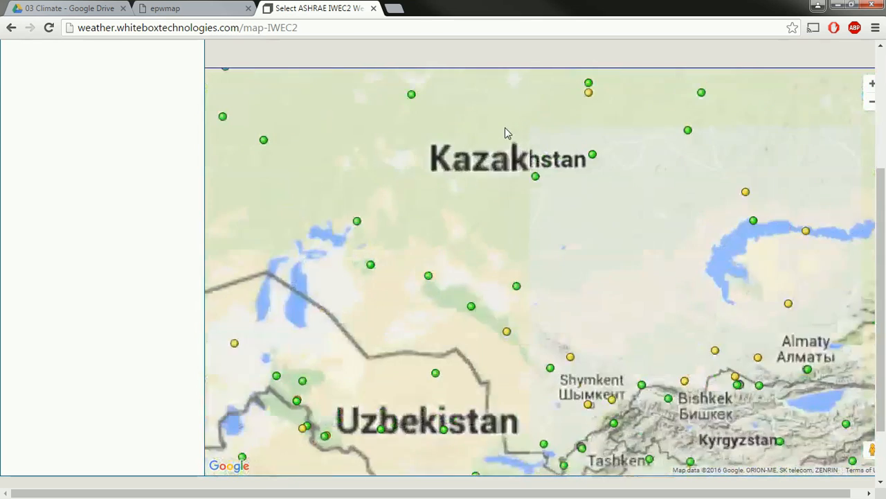
{"action": "left_click_drag", "start_coordinate": [513, 127], "coordinate": [463, 275]}
{"action": "left_click_drag", "start_coordinate": [574, 184], "coordinate": [500, 254]}
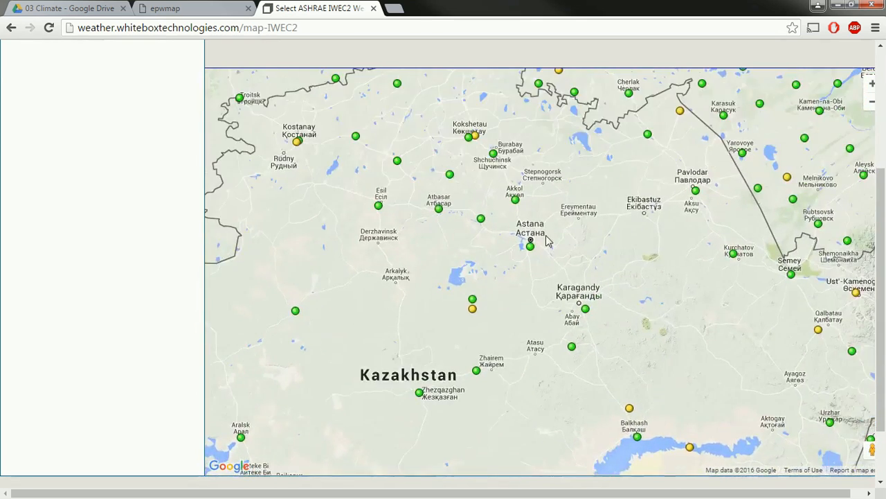
{"action": "scroll", "coordinate": [547, 235], "scroll_direction": "up", "scroll_amount": 2}
{"action": "mouse_move", "coordinate": [484, 283]}
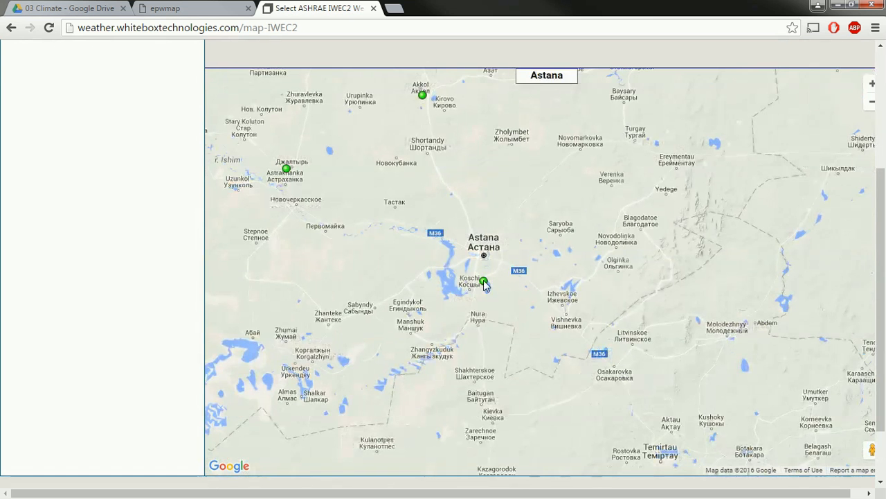
{"action": "scroll", "coordinate": [484, 284], "scroll_direction": "up", "scroll_amount": 1}
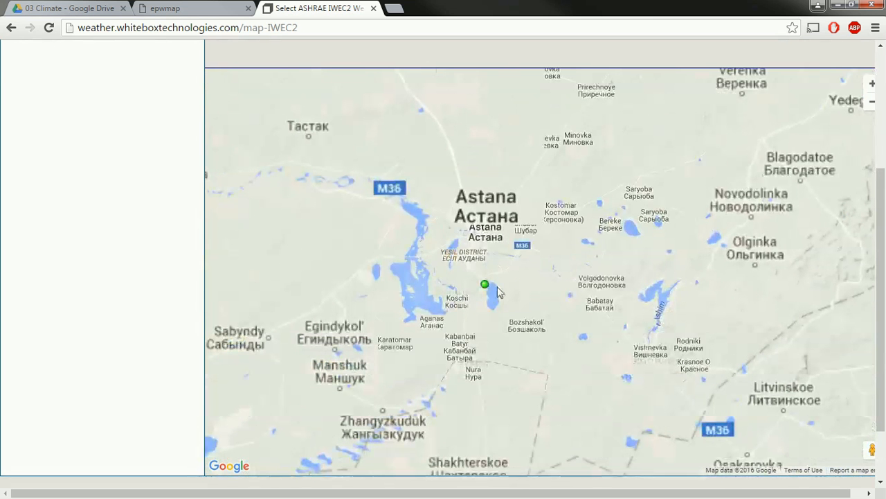
{"action": "left_click", "coordinate": [485, 286]}
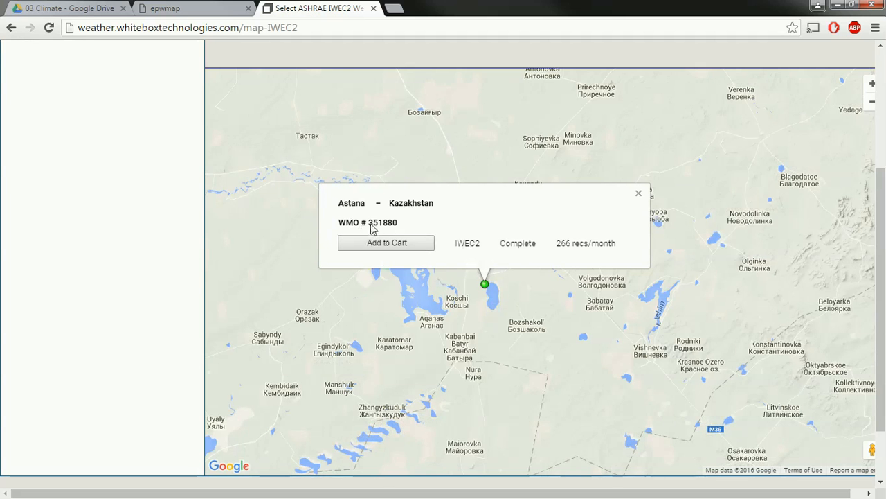
Add the Astana IWEC2 weather file to the cart and close its details
{"action": "left_click", "coordinate": [400, 245]}
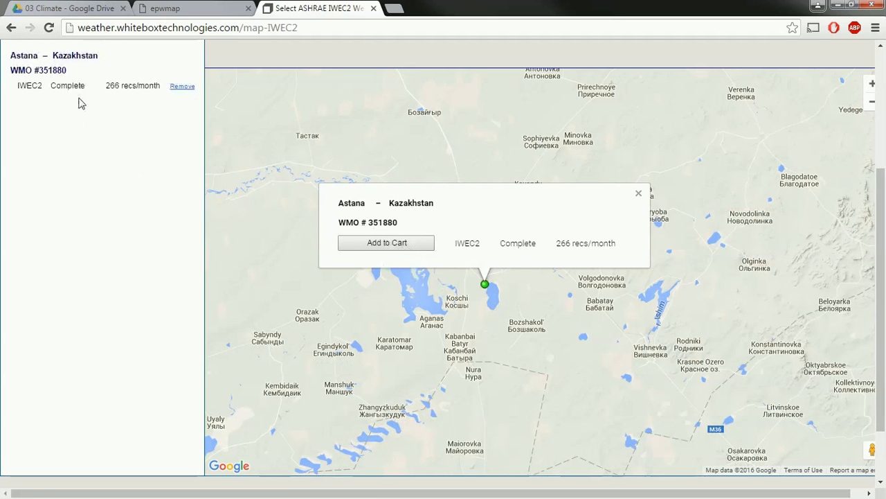
{"action": "left_click", "coordinate": [639, 196]}
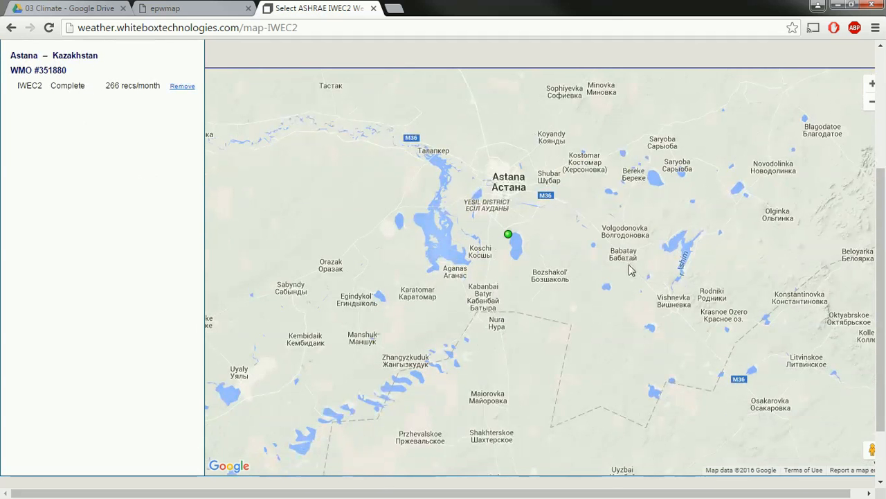
{"action": "left_click_drag", "start_coordinate": [630, 270], "coordinate": [629, 282]}
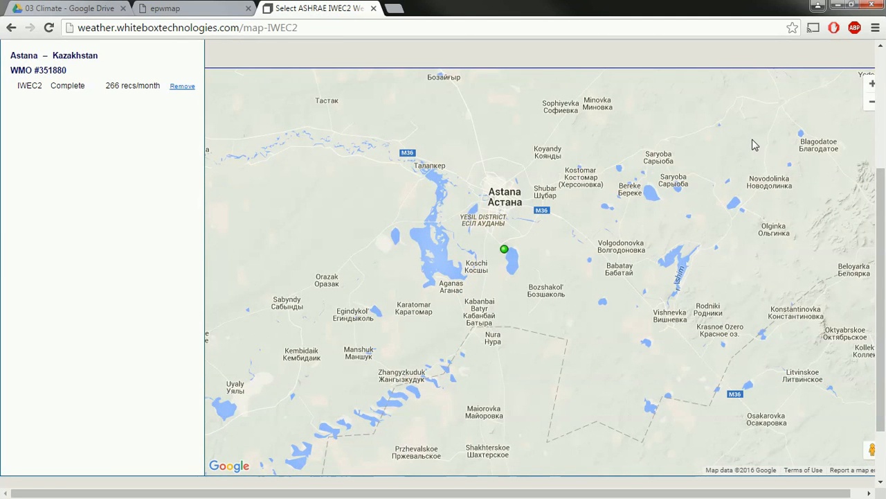
Zoom the map out to stations across Kazakhstan, recentred on Astana, then bring up TMY Data
{"action": "left_click", "coordinate": [870, 103]}
{"action": "left_click_drag", "start_coordinate": [718, 302], "coordinate": [619, 289]}
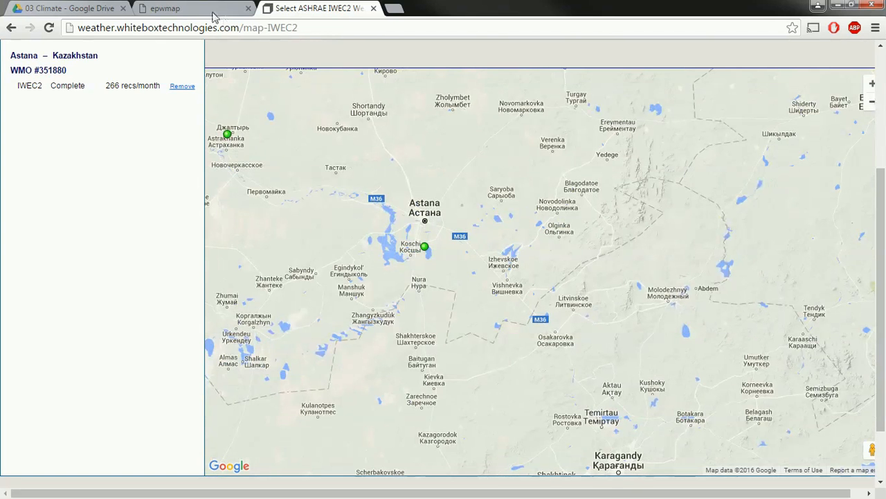
{"action": "double_click", "coordinate": [870, 104]}
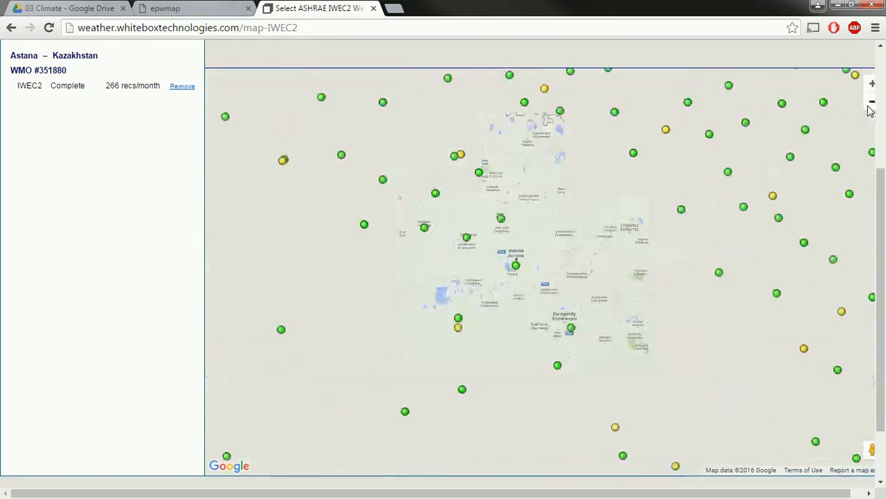
{"action": "left_click_drag", "start_coordinate": [629, 242], "coordinate": [567, 232]}
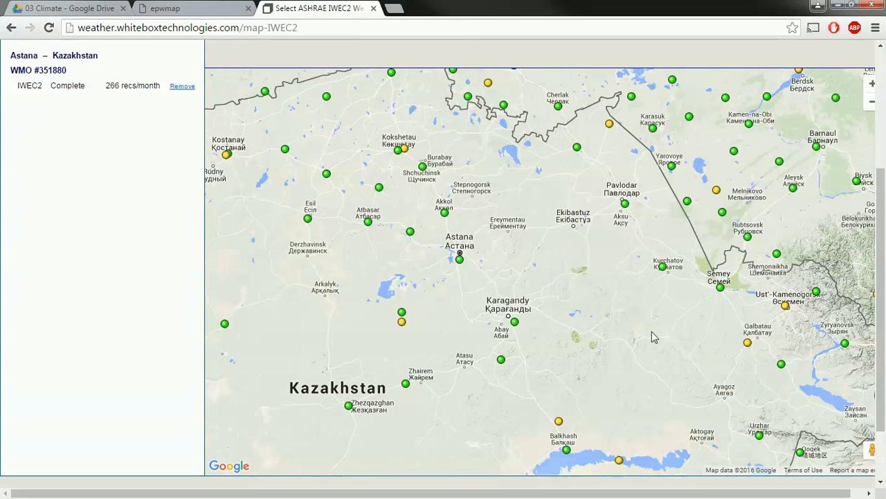
{"action": "left_click_drag", "start_coordinate": [653, 337], "coordinate": [664, 332]}
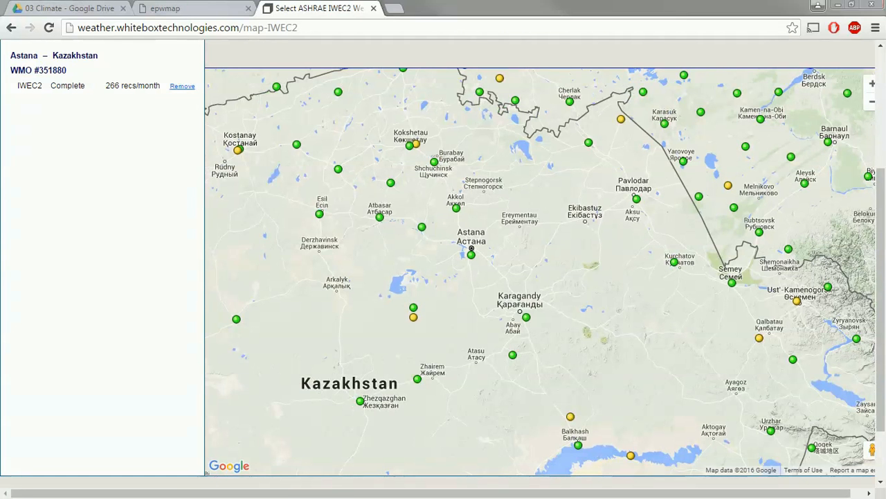
{"action": "key", "text": "alt+Tab"}
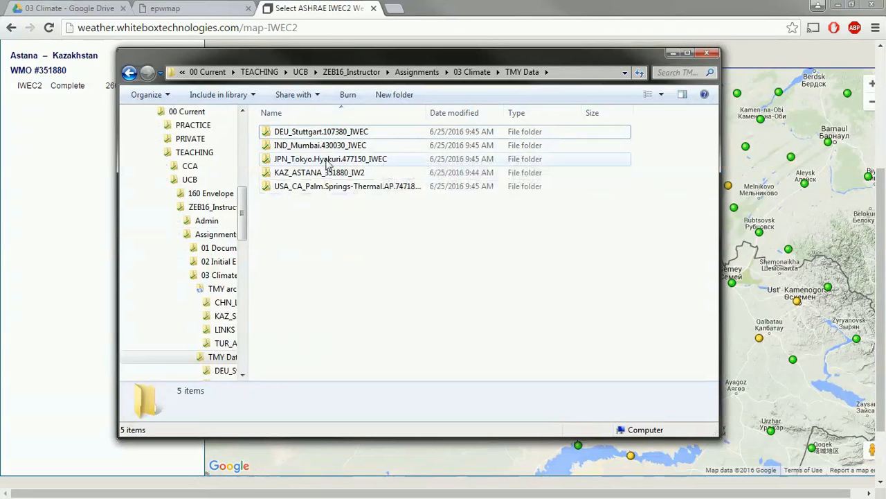
Open the DEU_Stuttgart folder, widen the Name column and review the .ddy, .epw and .stat files
{"action": "left_click", "coordinate": [333, 138]}
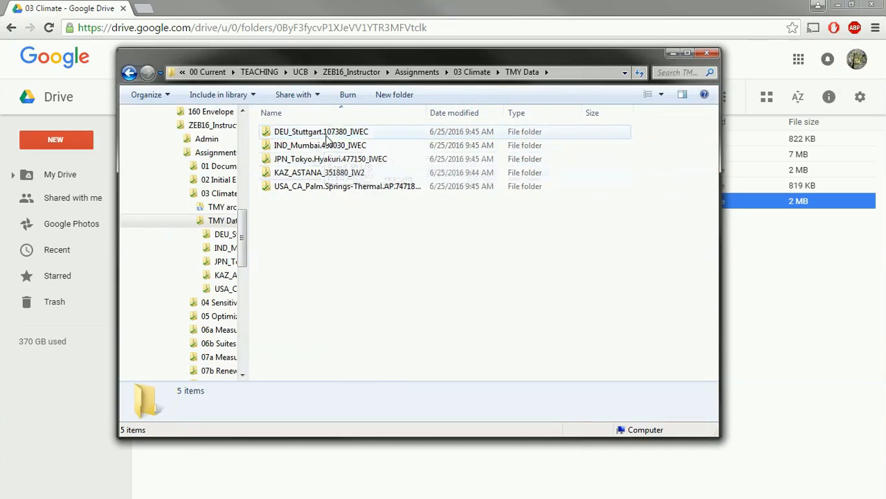
{"action": "double_click", "coordinate": [322, 131]}
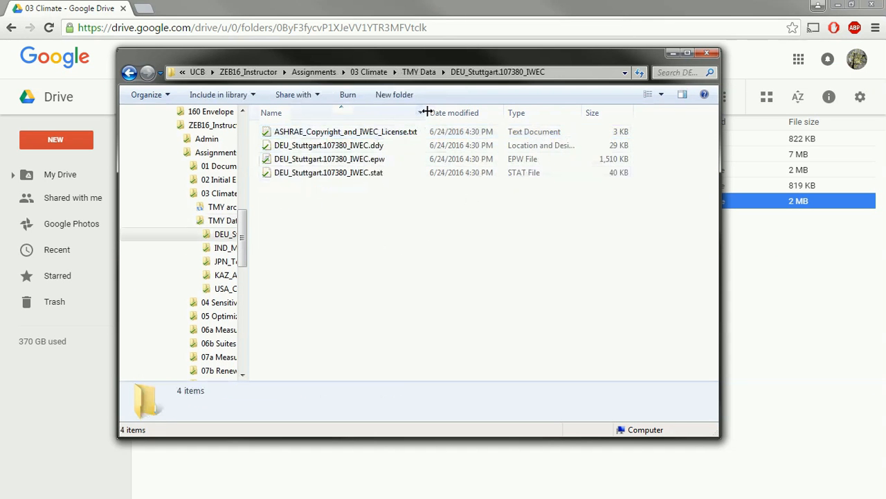
{"action": "left_click_drag", "start_coordinate": [428, 112], "coordinate": [484, 113]}
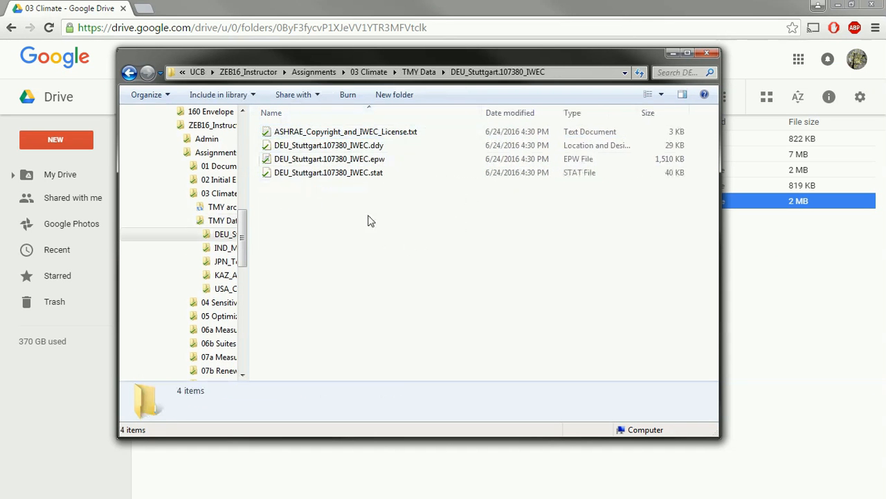
{"action": "left_click", "coordinate": [378, 146]}
{"action": "left_click", "coordinate": [381, 160]}
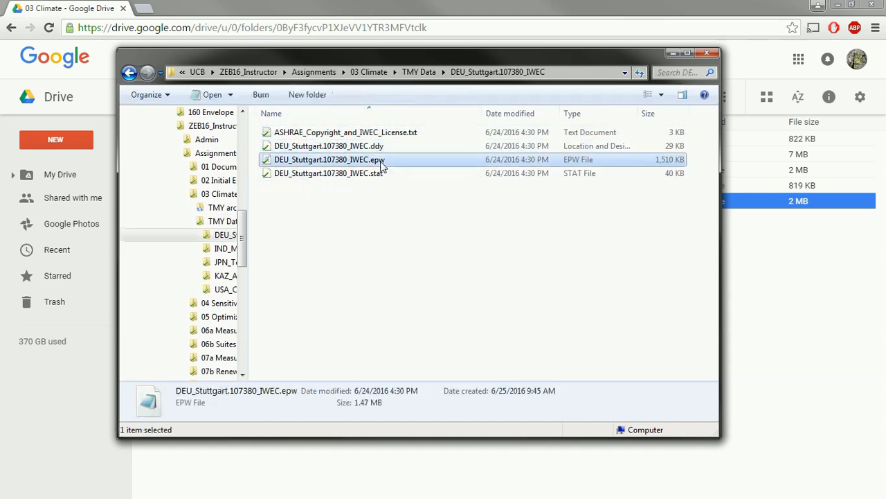
{"action": "left_click", "coordinate": [385, 173]}
Open DEU_Stuttgart.107380_IWEC.epw in TextPad and move its window into full view
{"action": "right_click", "coordinate": [374, 162]}
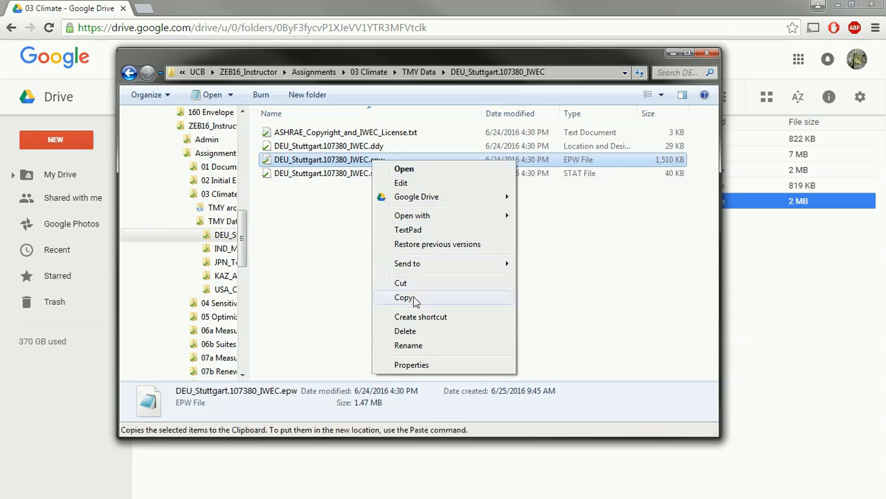
{"action": "left_click", "coordinate": [415, 230]}
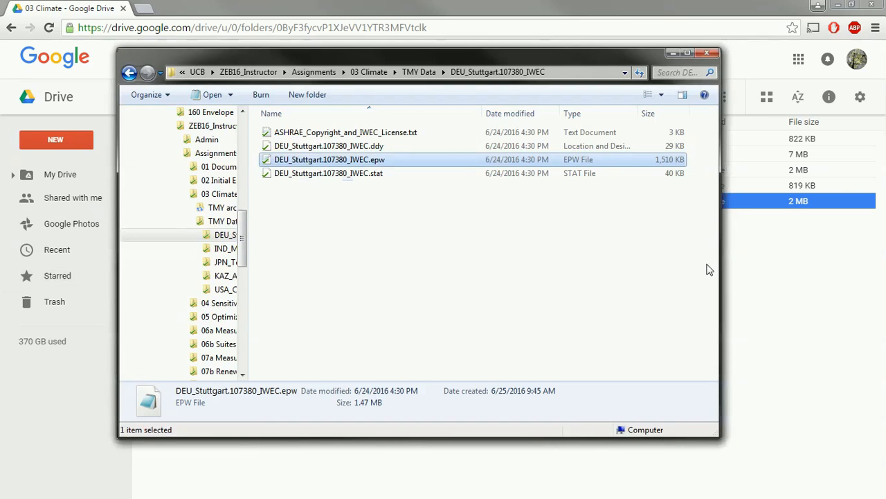
{"action": "left_click_drag", "start_coordinate": [885, 264], "coordinate": [495, 0]}
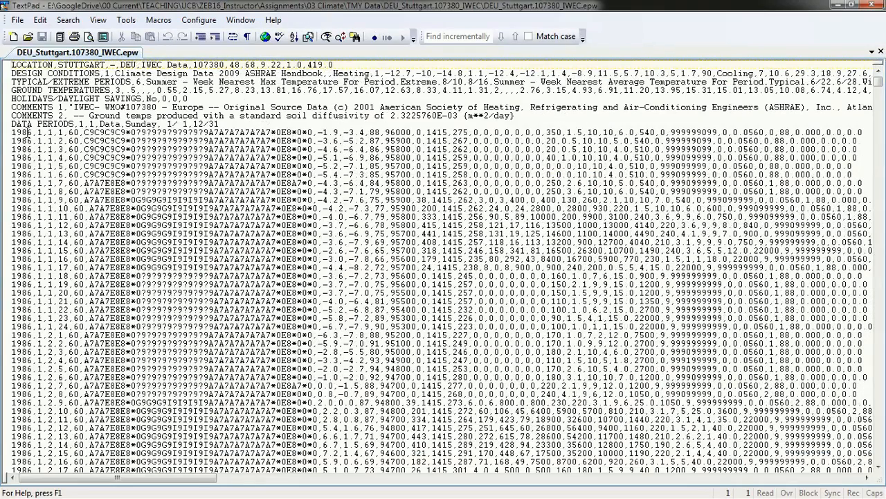
{"action": "left_click_drag", "start_coordinate": [31, 132], "coordinate": [21, 132]}
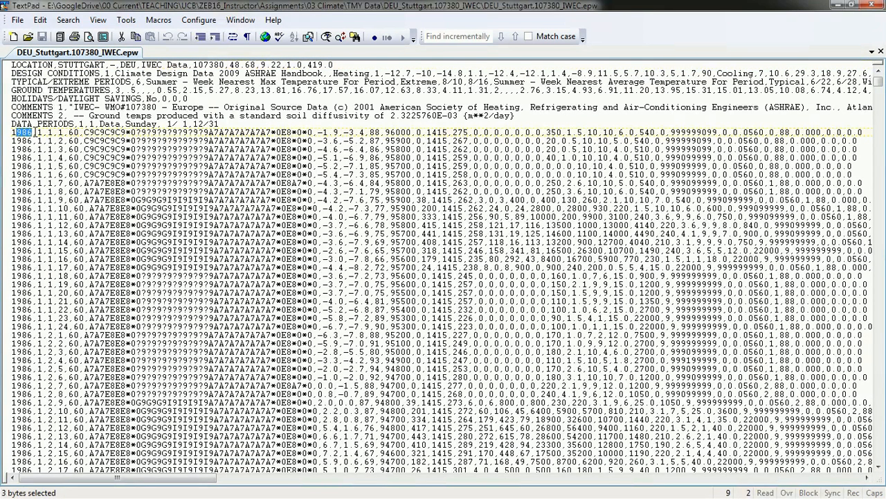
{"action": "left_click", "coordinate": [26, 134]}
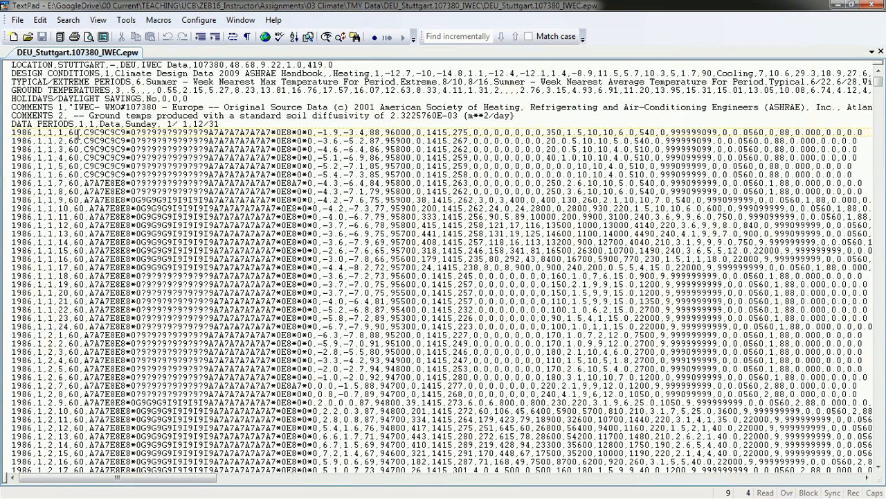
{"action": "left_click_drag", "start_coordinate": [85, 132], "coordinate": [339, 132]}
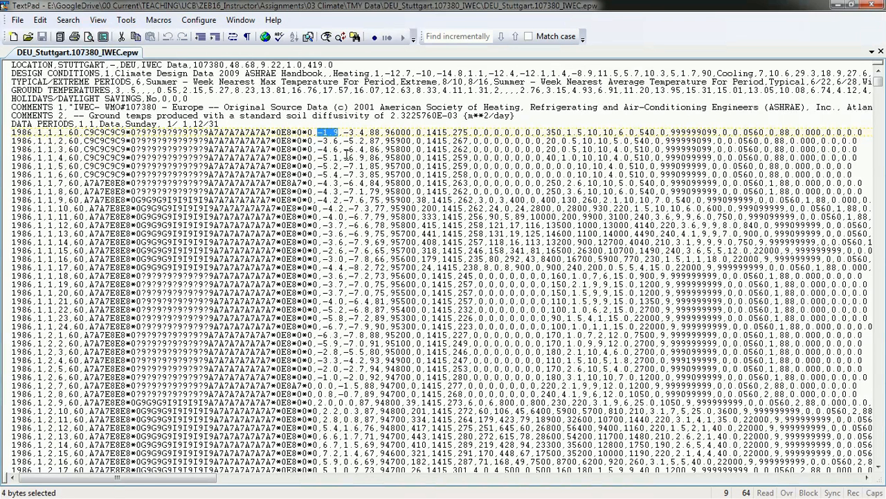
{"action": "left_click_drag", "start_coordinate": [318, 132], "coordinate": [800, 133]}
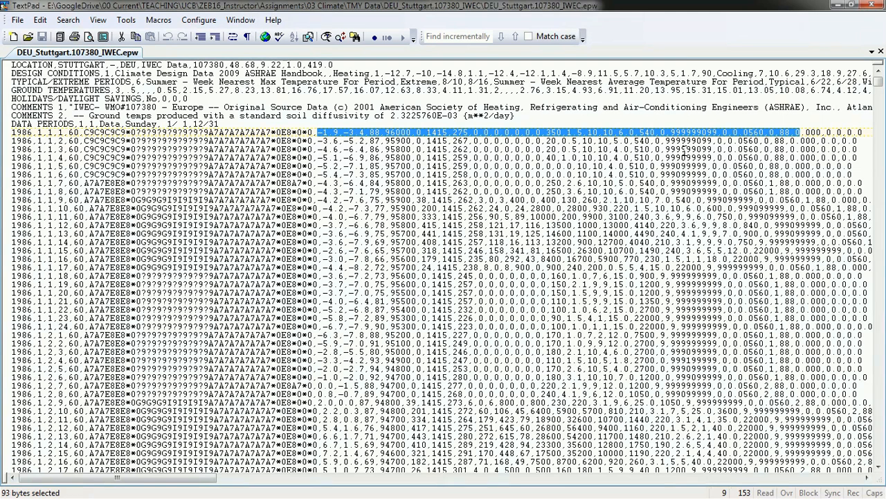
{"action": "left_click", "coordinate": [381, 132]}
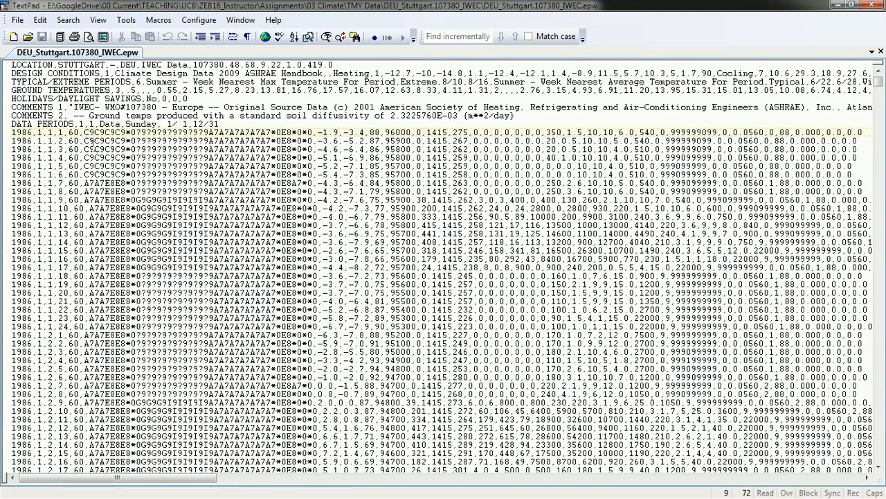
{"action": "left_click_drag", "start_coordinate": [879, 80], "coordinate": [880, 471]}
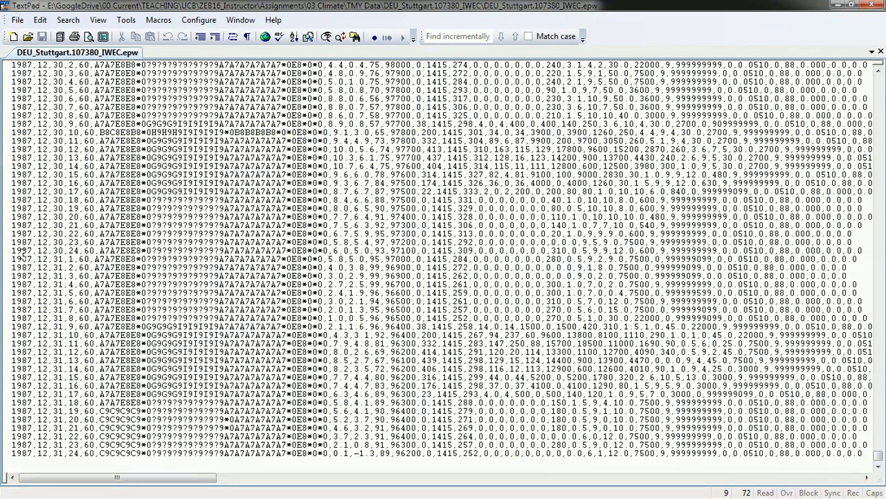
{"action": "left_click_drag", "start_coordinate": [877, 460], "coordinate": [871, 175]}
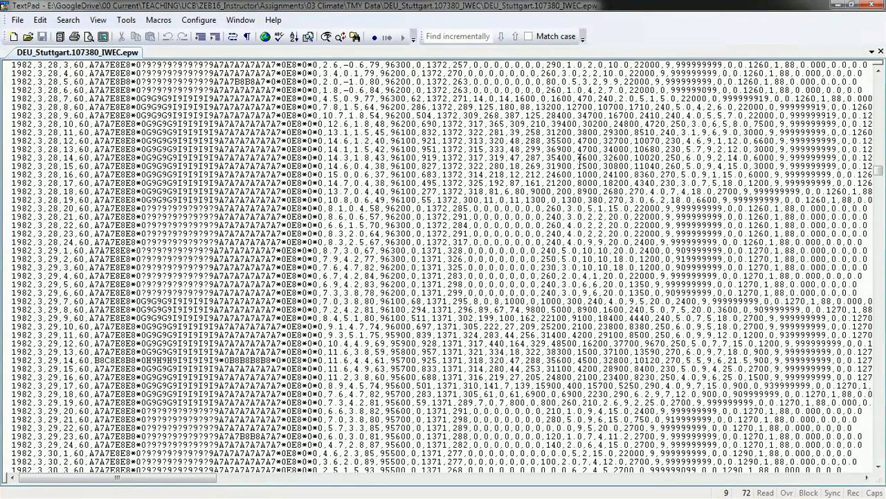
{"action": "left_click_drag", "start_coordinate": [877, 171], "coordinate": [881, 80]}
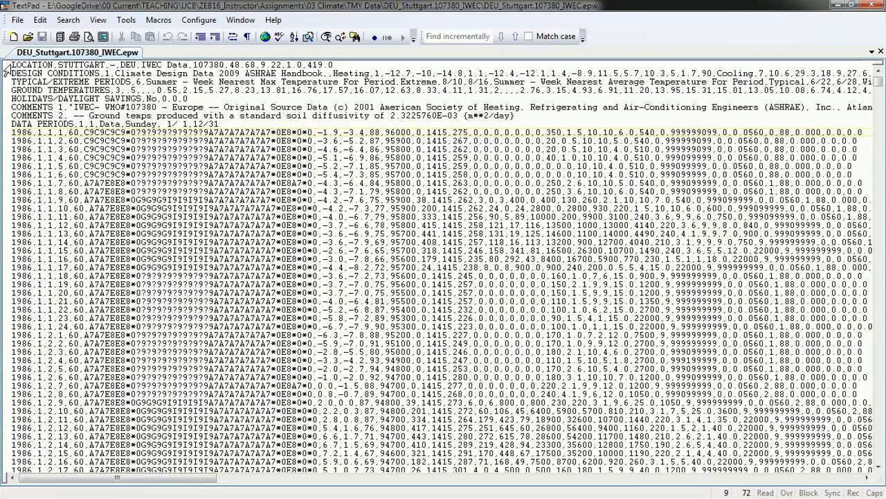
{"action": "left_click_drag", "start_coordinate": [11, 64], "coordinate": [224, 124]}
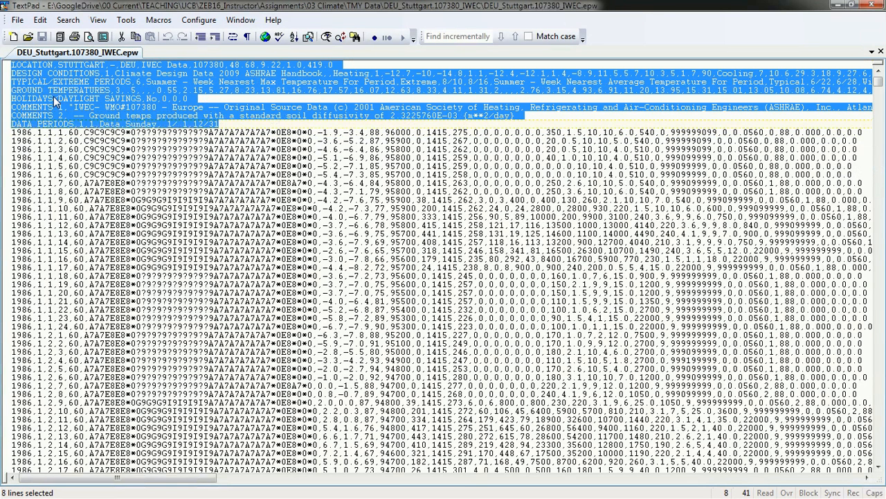
Highlight station number 07380 in the LOCATION line, then close TextPad
{"action": "left_click", "coordinate": [22, 65]}
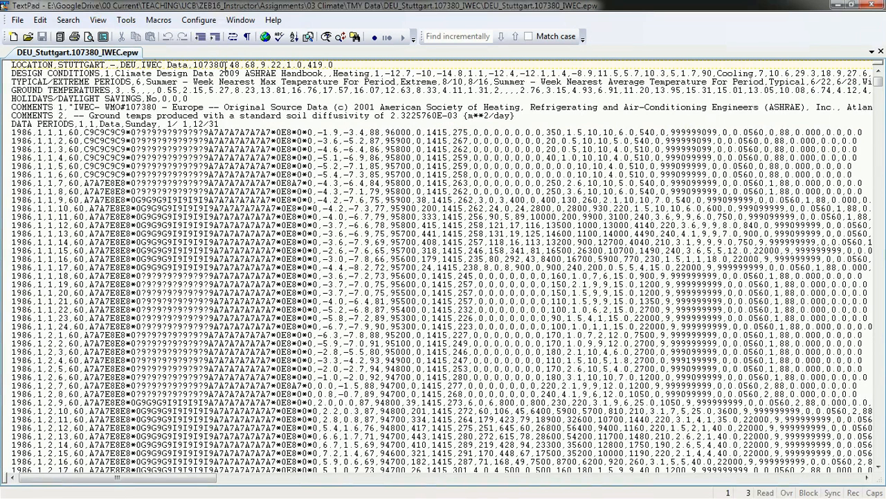
{"action": "left_click_drag", "start_coordinate": [225, 64], "coordinate": [281, 64]}
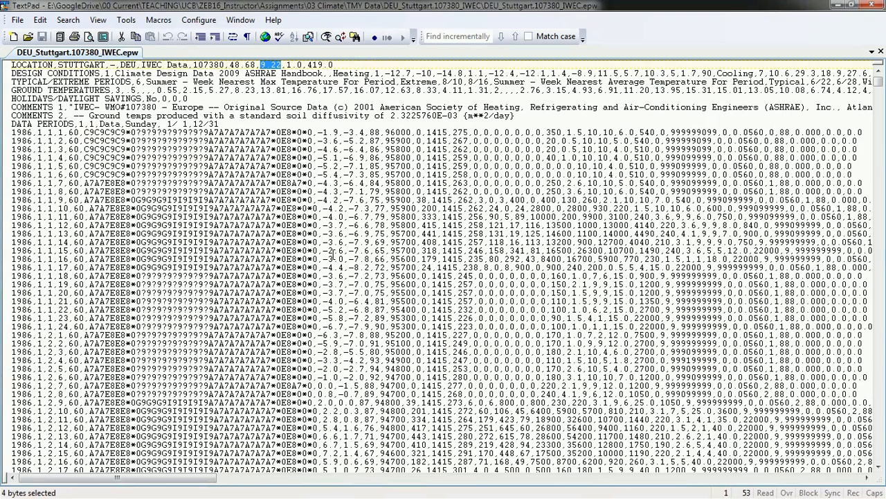
{"action": "left_click", "coordinate": [876, 6]}
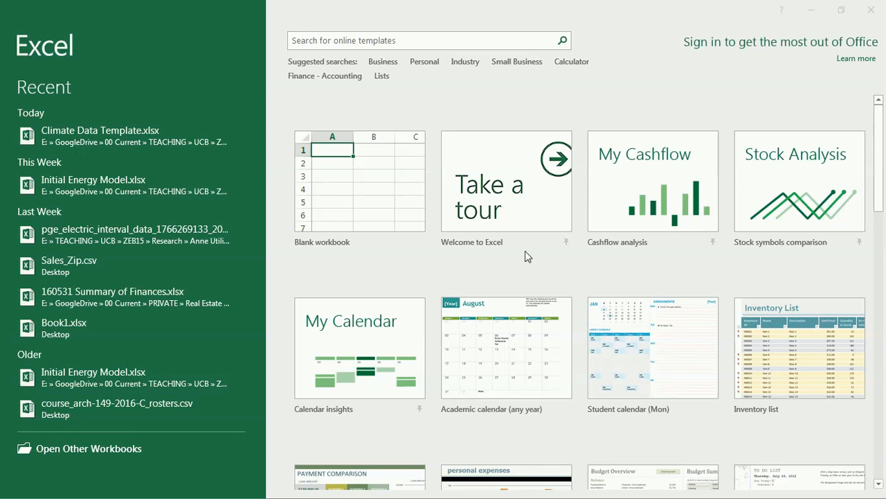
Browse in the Open dialog to the TMY Data > DEU_Stuttgart.107380_IWEC folder
{"action": "left_click", "coordinate": [106, 455]}
{"action": "left_click", "coordinate": [157, 245]}
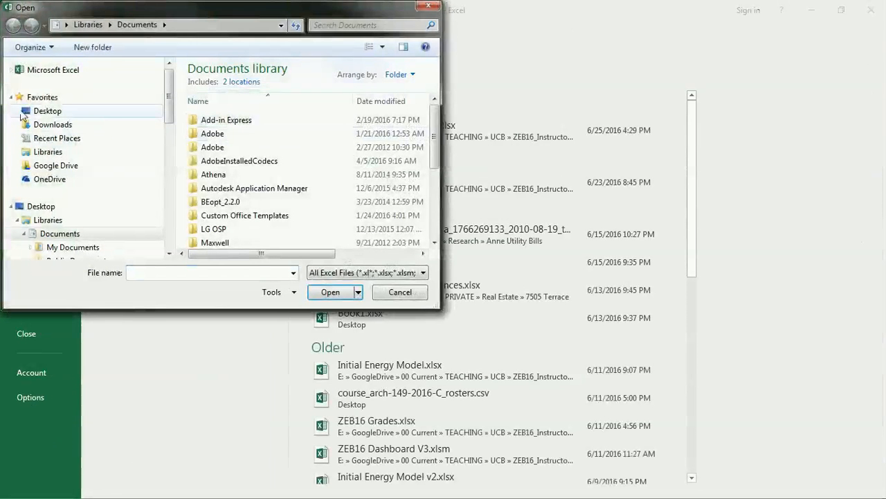
{"action": "left_click", "coordinate": [55, 165]}
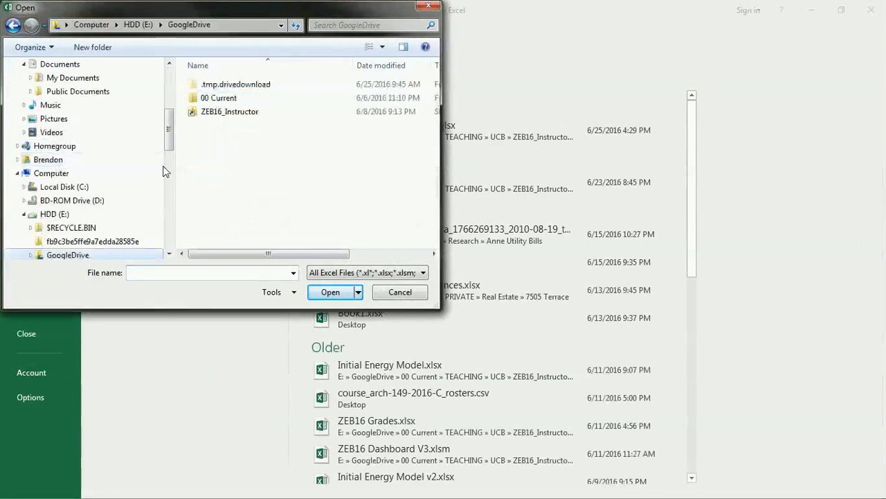
{"action": "double_click", "coordinate": [228, 113]}
{"action": "double_click", "coordinate": [214, 96]}
{"action": "double_click", "coordinate": [217, 110]}
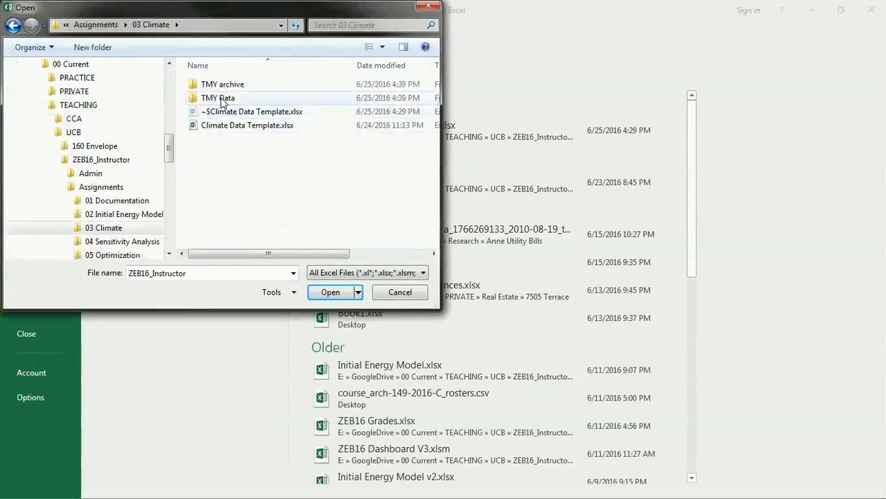
{"action": "double_click", "coordinate": [220, 98]}
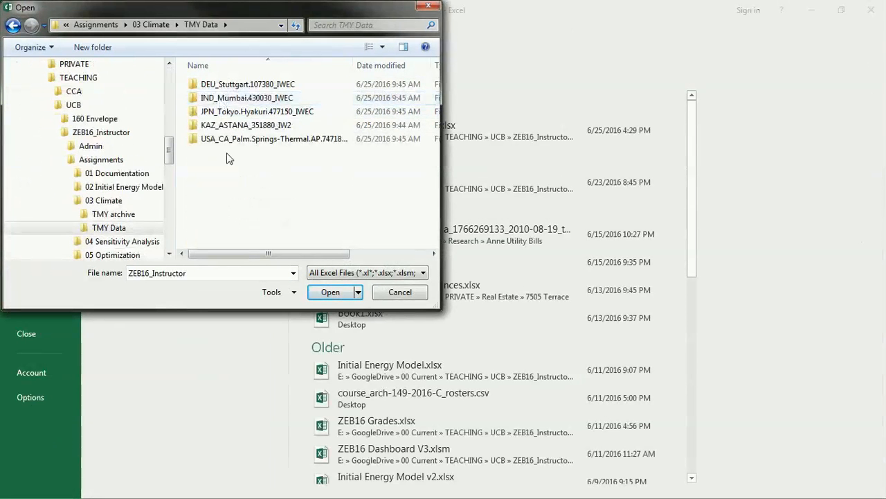
{"action": "double_click", "coordinate": [261, 86]}
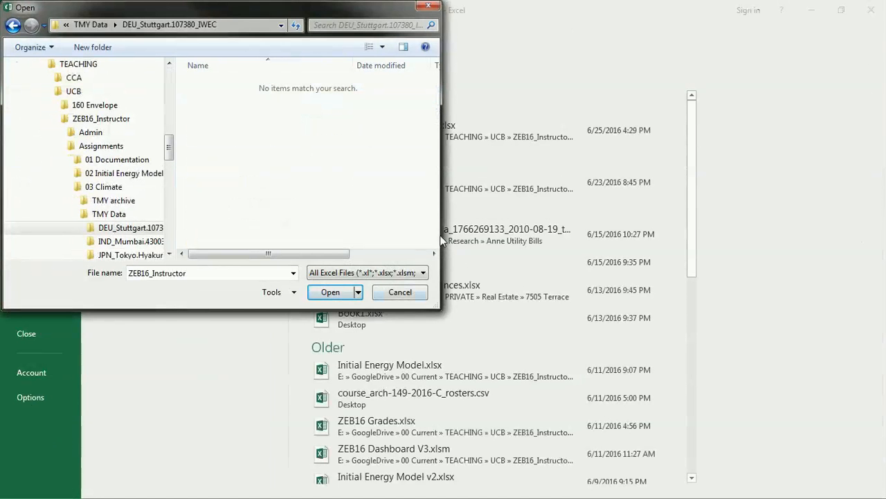
Show All Files and open DEU_Stuttgart.107380_IWEC.epw in the Text Import Wizard
{"action": "left_click_drag", "start_coordinate": [442, 236], "coordinate": [642, 270]}
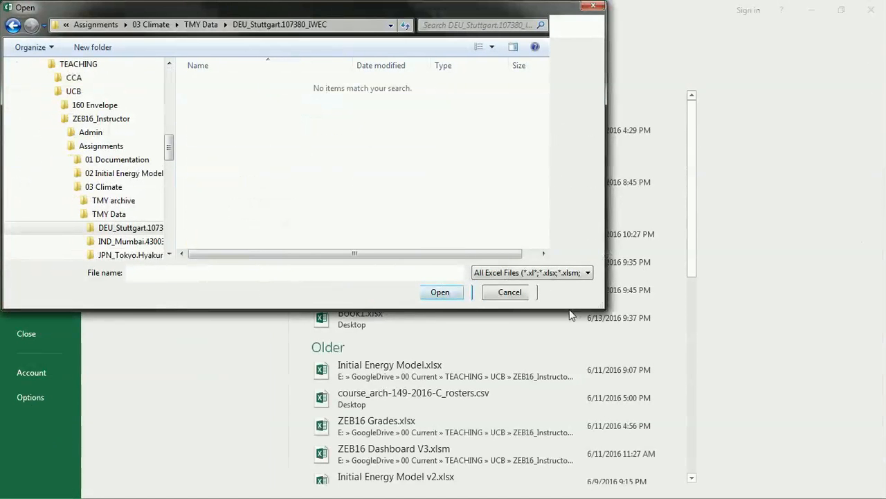
{"action": "left_click_drag", "start_coordinate": [444, 309], "coordinate": [444, 402]}
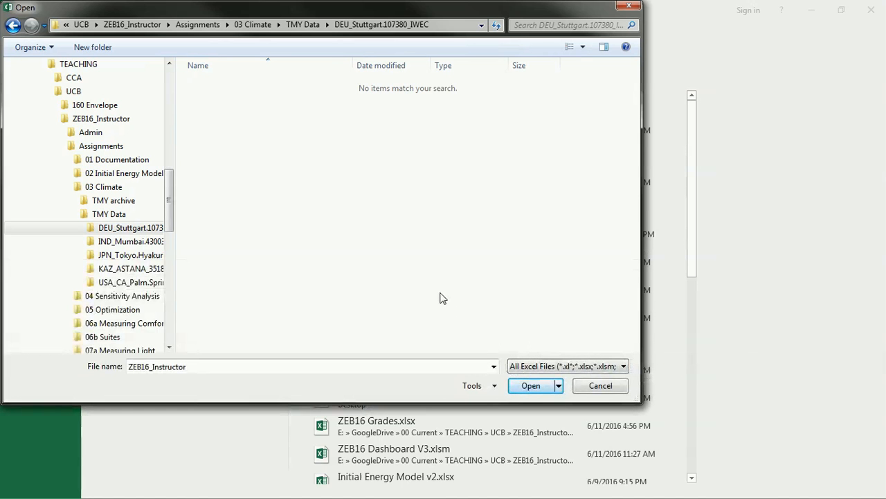
{"action": "left_click", "coordinate": [586, 367]}
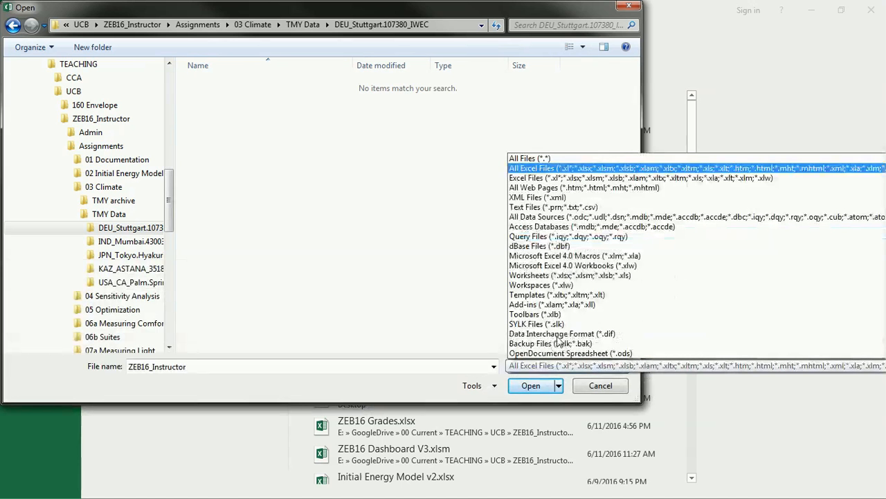
{"action": "left_click", "coordinate": [549, 160]}
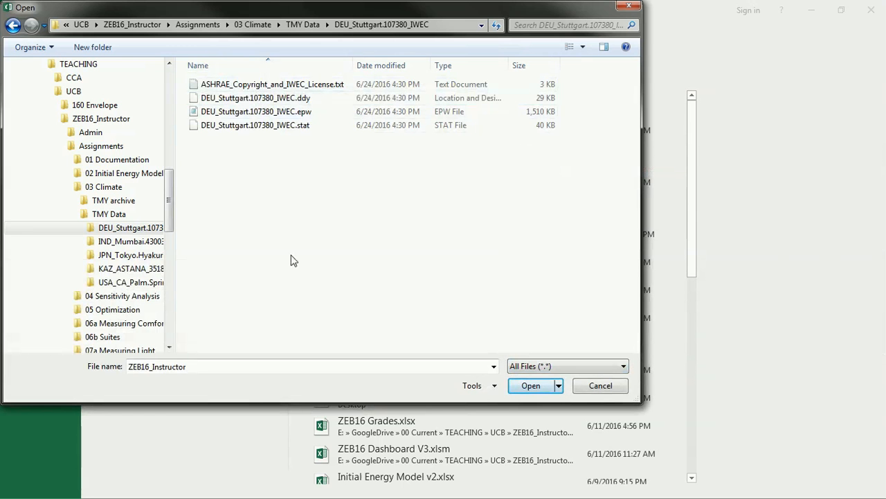
{"action": "left_click", "coordinate": [243, 114]}
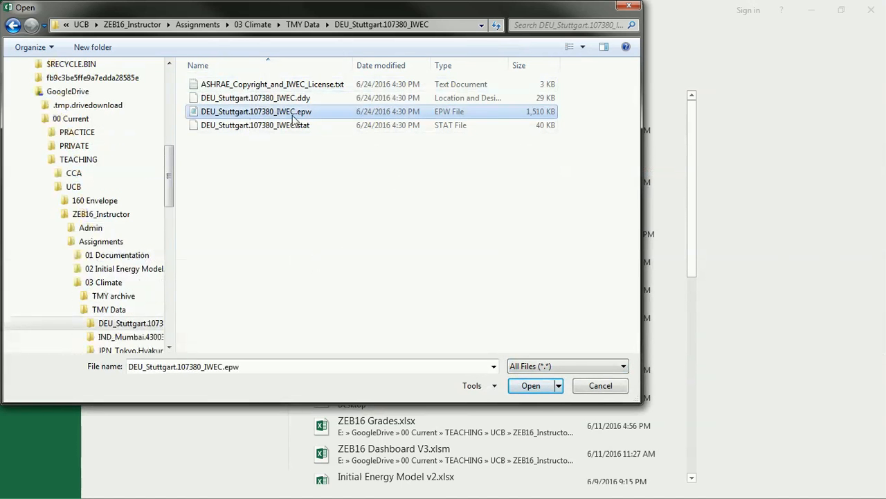
{"action": "left_click", "coordinate": [534, 389]}
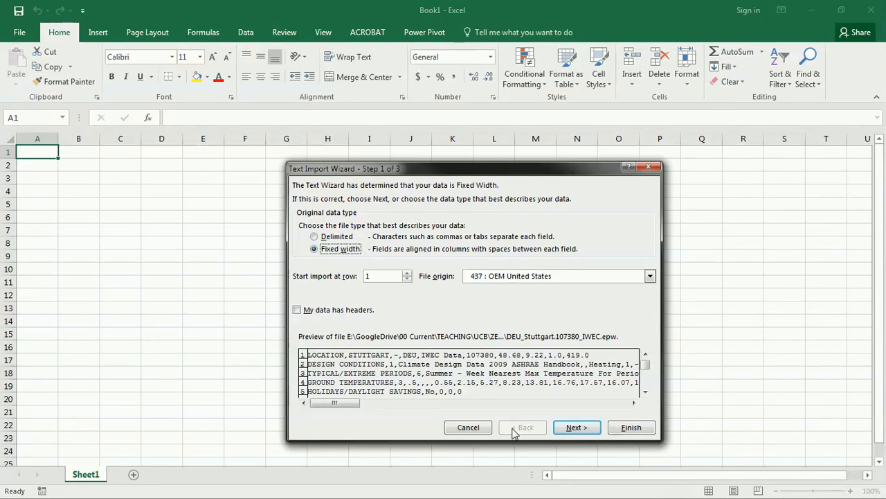
Import the EPW file as Delimited, splitting on Comma instead of Tab
{"action": "left_click_drag", "start_coordinate": [345, 168], "coordinate": [321, 126]}
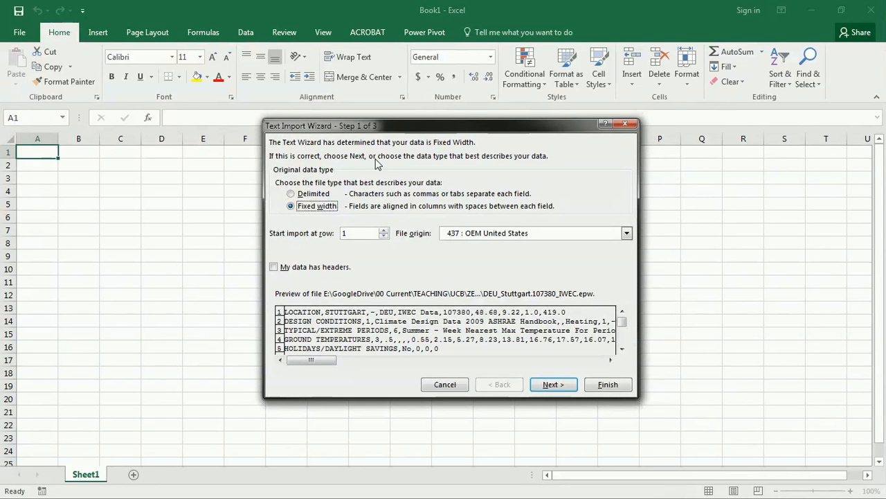
{"action": "left_click", "coordinate": [291, 195]}
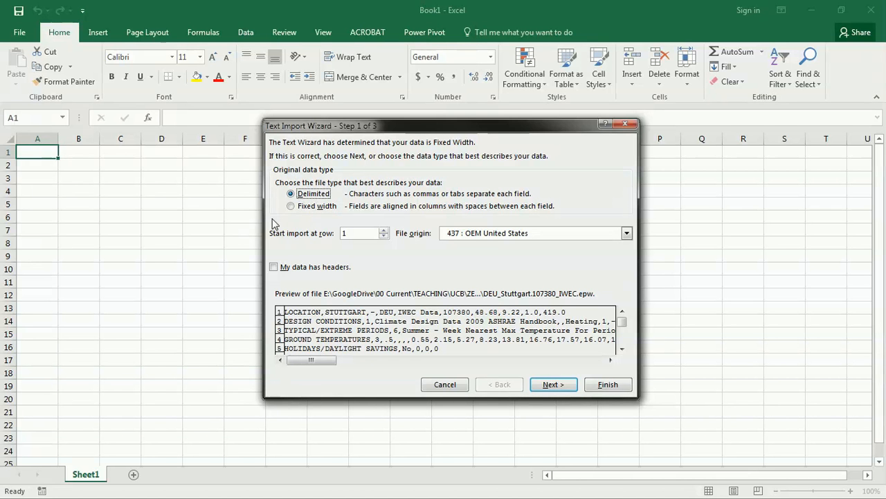
{"action": "left_click", "coordinate": [552, 385]}
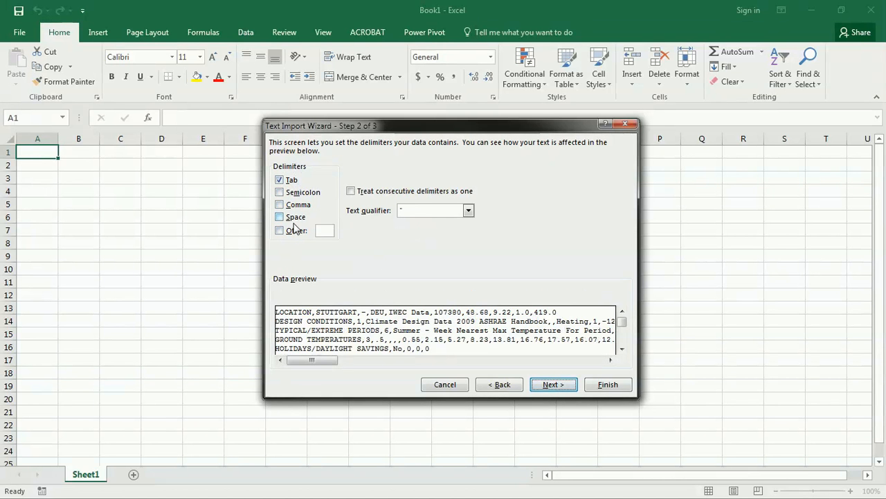
{"action": "left_click", "coordinate": [279, 205]}
{"action": "left_click", "coordinate": [280, 180]}
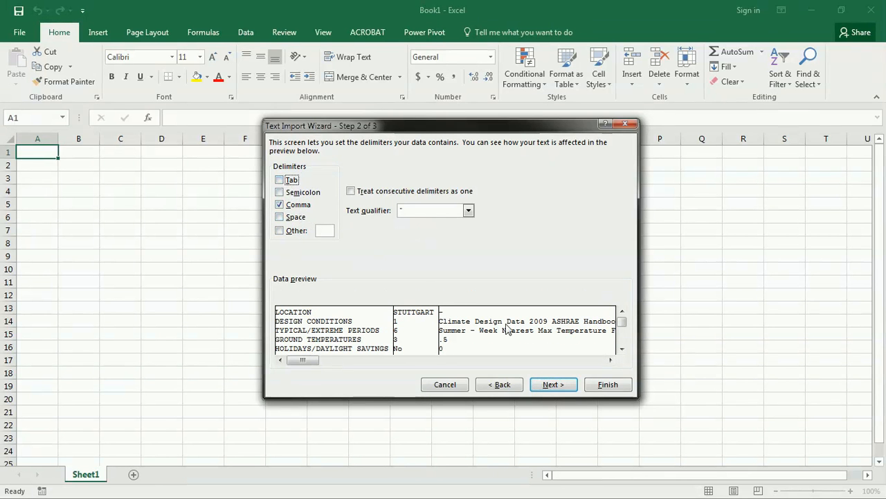
{"action": "left_click", "coordinate": [621, 386]}
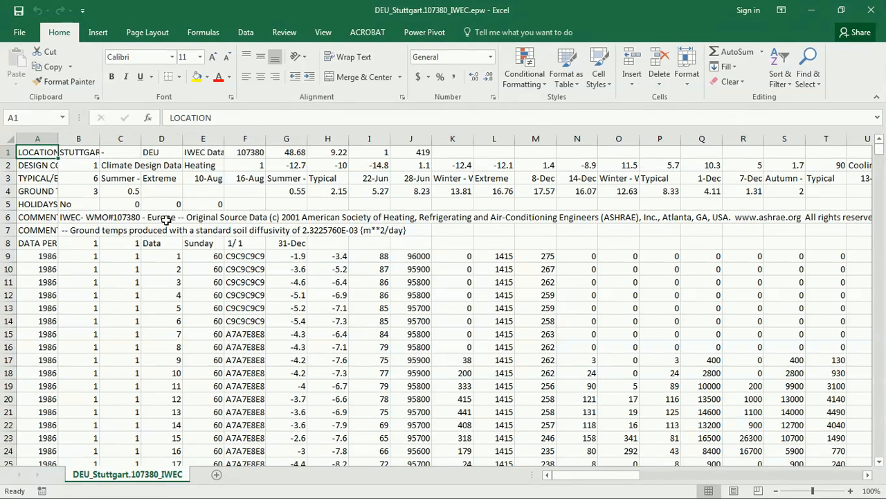
{"action": "left_click_drag", "start_coordinate": [7, 151], "coordinate": [5, 218]}
{"action": "left_click", "coordinate": [6, 255]}
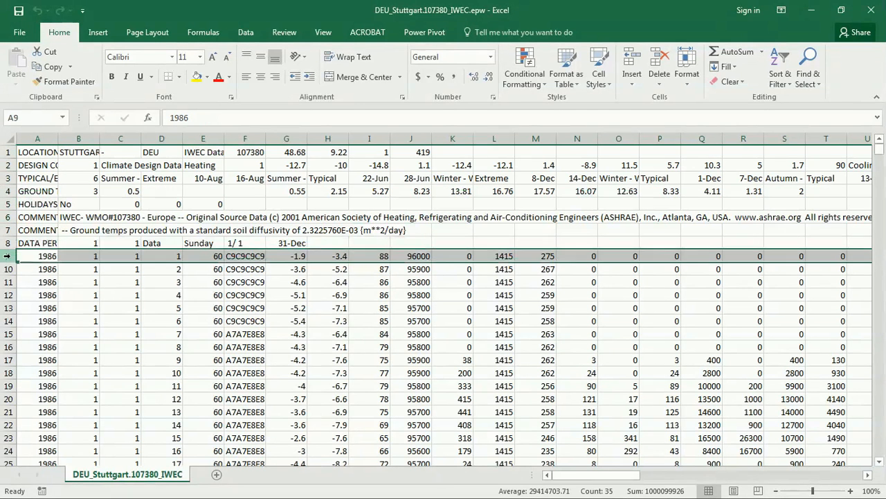
{"action": "left_click", "coordinate": [43, 257]}
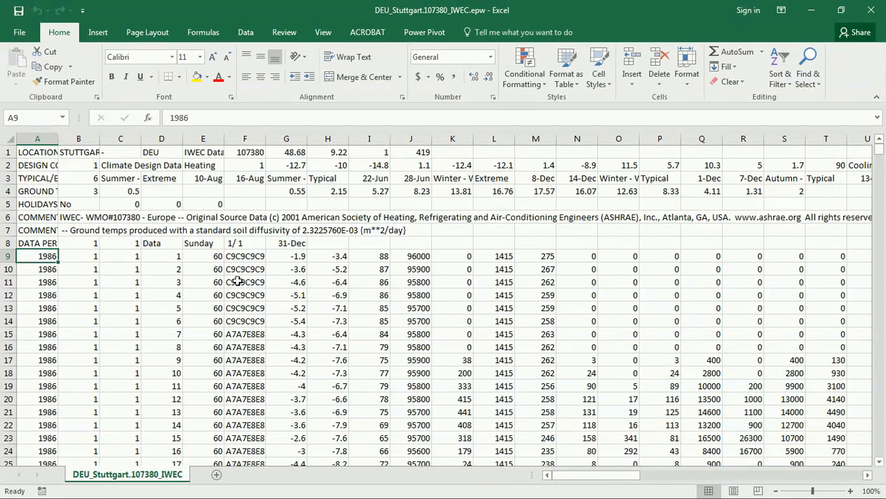
{"action": "left_click_drag", "start_coordinate": [880, 152], "coordinate": [880, 463]}
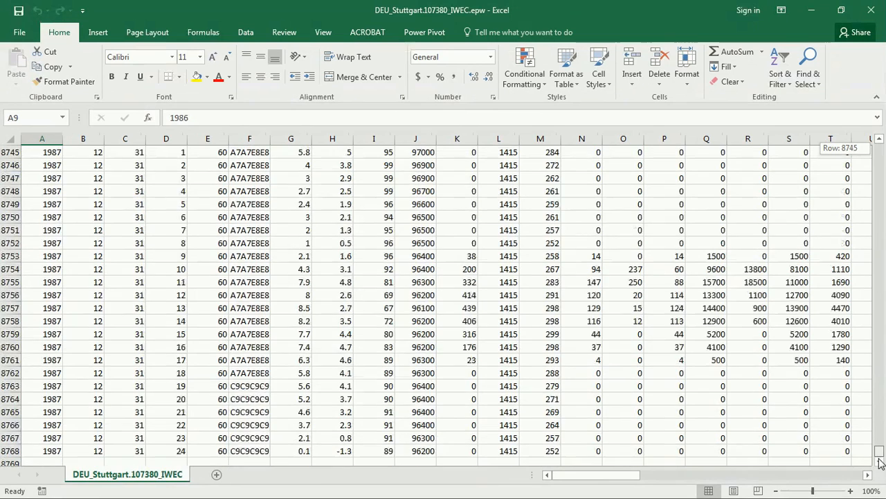
{"action": "left_click_drag", "start_coordinate": [883, 489], "coordinate": [884, 347]}
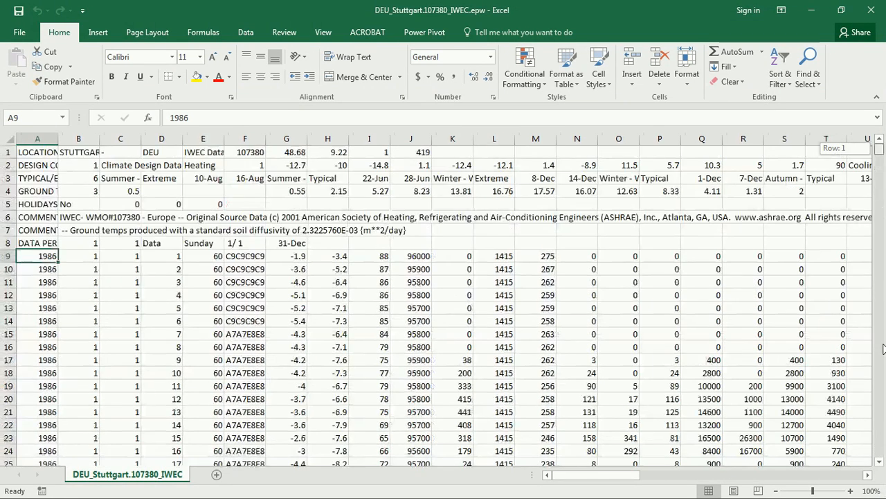
{"action": "left_click", "coordinate": [21, 152]}
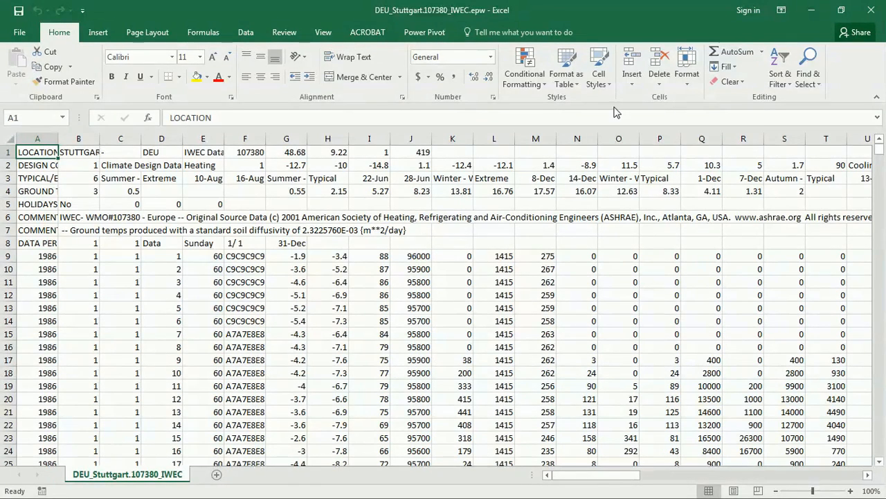
Tile Stuttgart data left, Climate Data Template right, and select the entire Stuttgart sheet
{"action": "left_click_drag", "start_coordinate": [649, 17], "coordinate": [2, 14]}
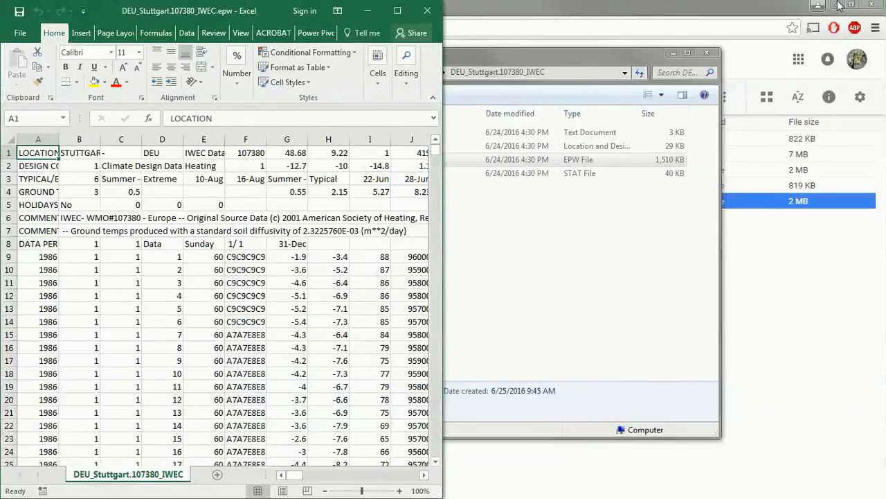
{"action": "left_click_drag", "start_coordinate": [885, 5], "coordinate": [659, 10]}
{"action": "left_click_drag", "start_coordinate": [677, 450], "coordinate": [675, 495]}
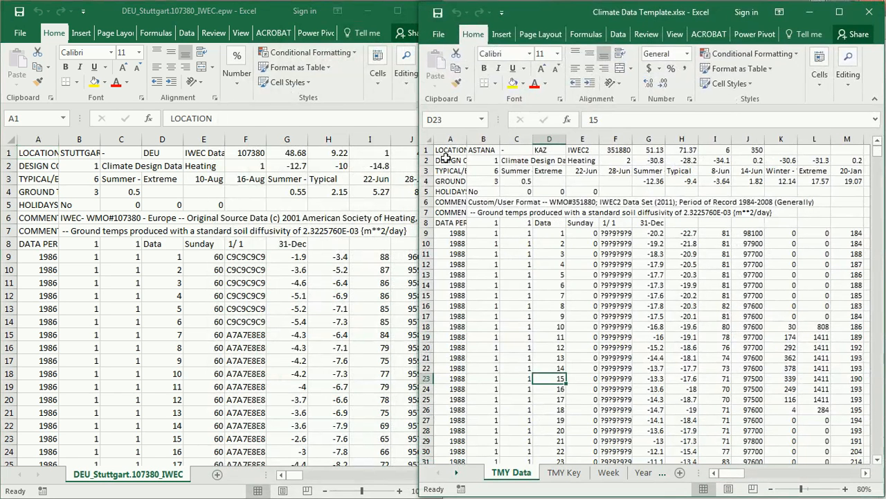
{"action": "left_click", "coordinate": [459, 242]}
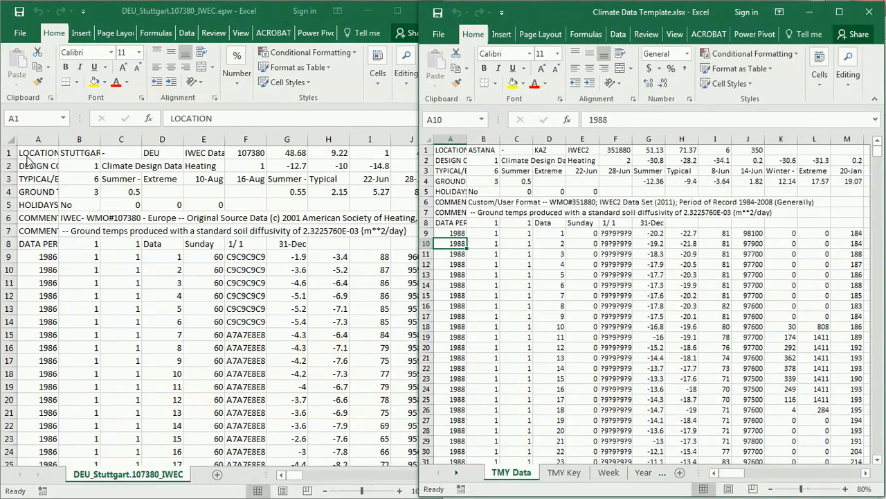
{"action": "left_click", "coordinate": [42, 180]}
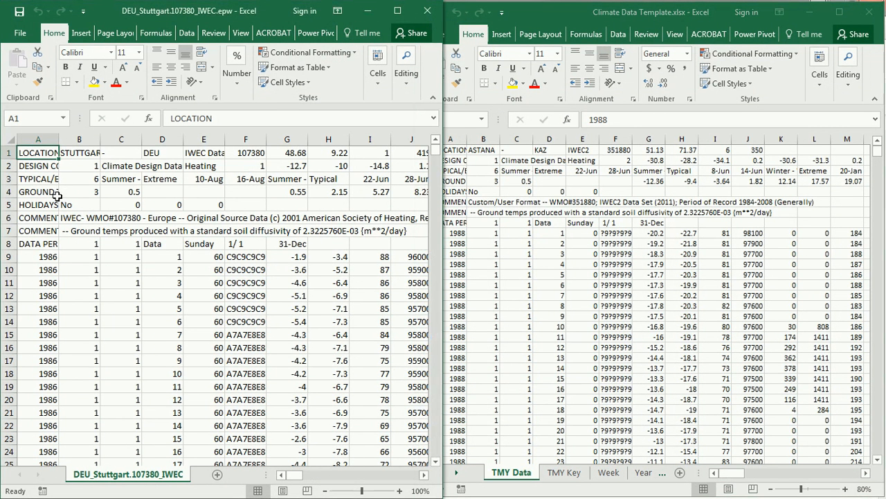
{"action": "left_click", "coordinate": [9, 138]}
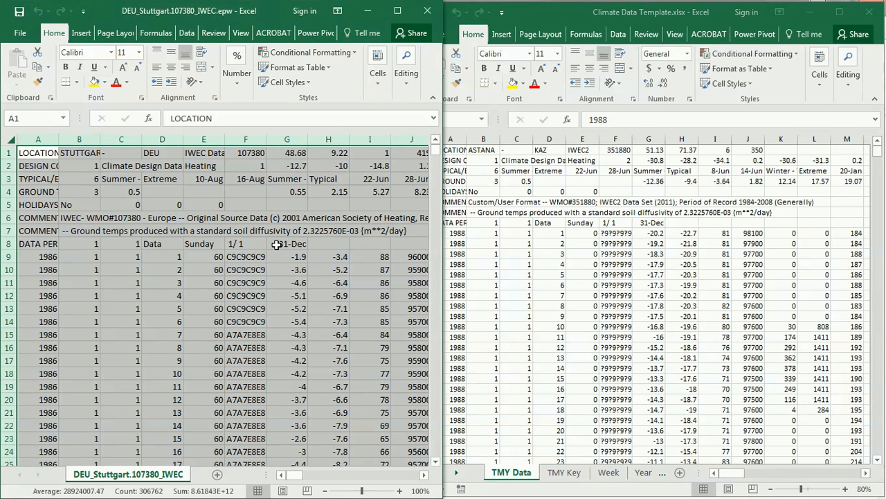
Paste the whole Stuttgart sheet into the template's TMY Data sheet at A1, then maximize
{"action": "key", "text": "ctrl+c"}
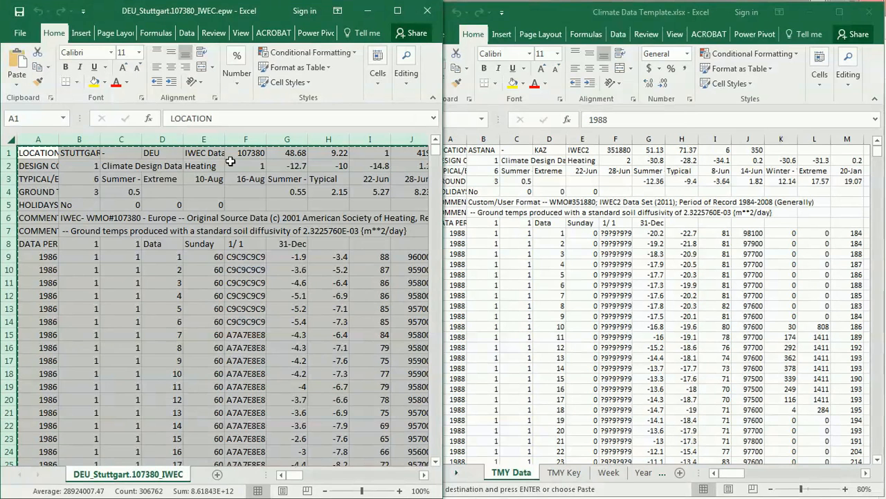
{"action": "left_click", "coordinate": [538, 188]}
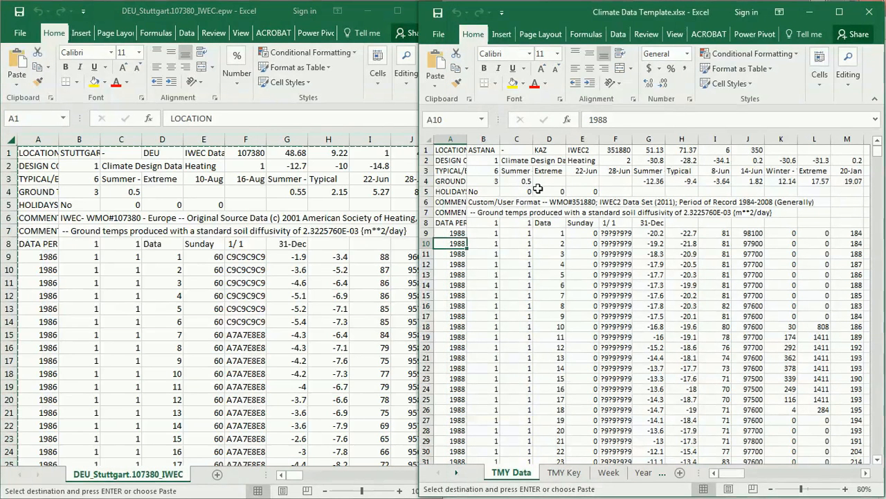
{"action": "left_click", "coordinate": [449, 148]}
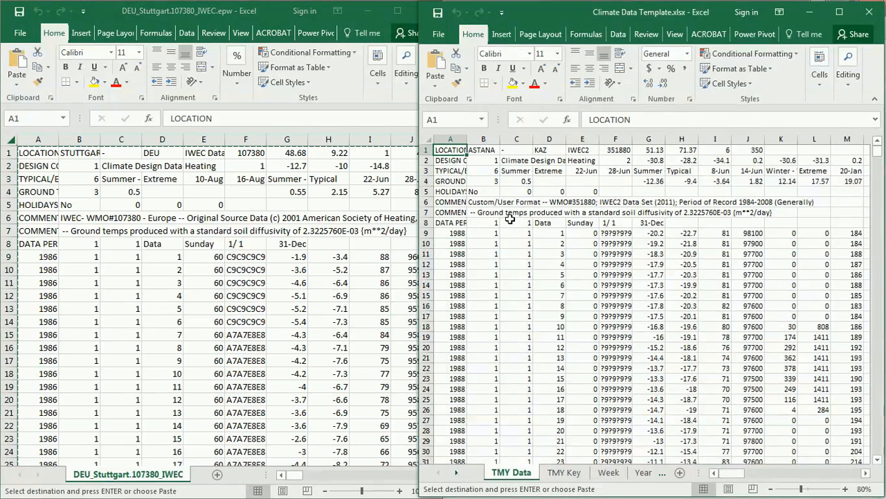
{"action": "key", "text": "ctrl+v"}
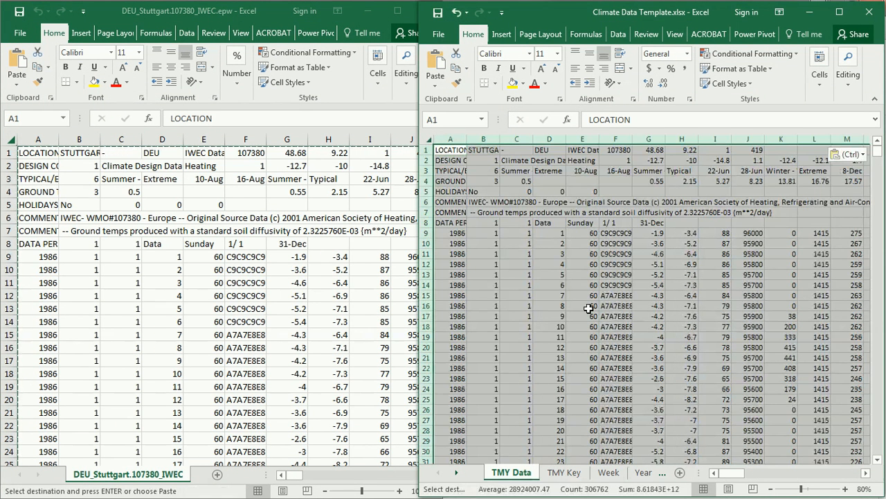
{"action": "left_click", "coordinate": [453, 150]}
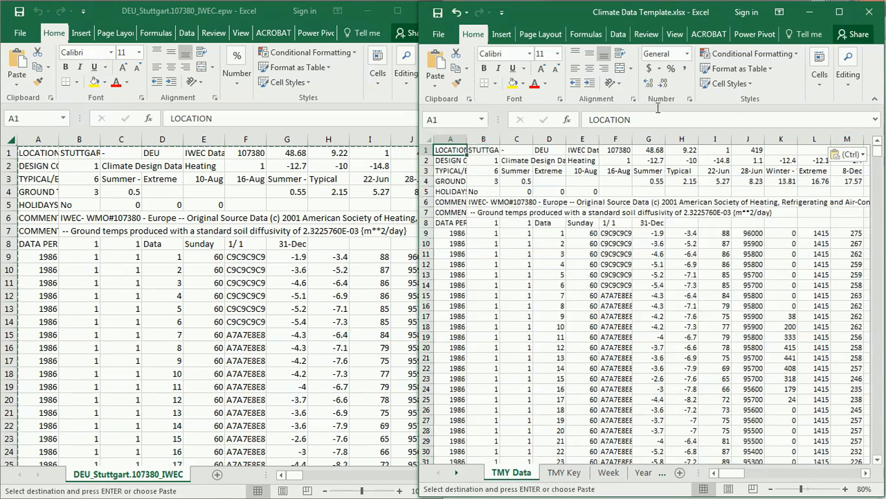
{"action": "left_click", "coordinate": [839, 12]}
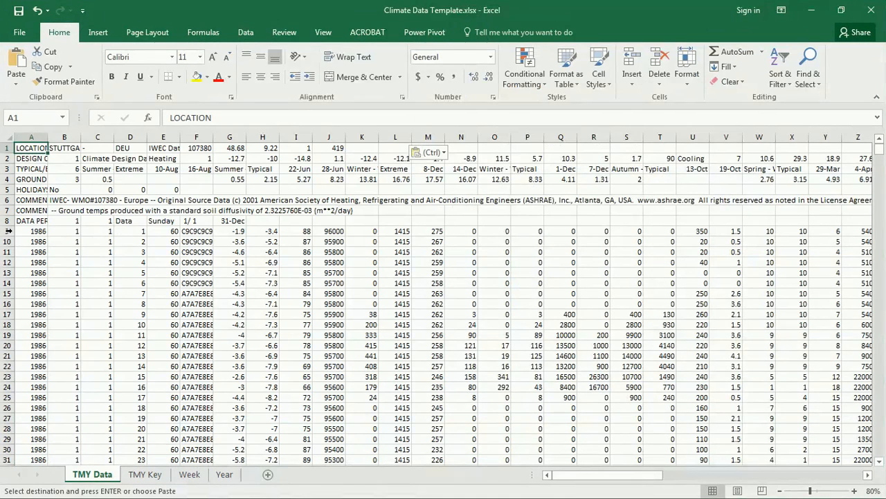
{"action": "left_click", "coordinate": [188, 476]}
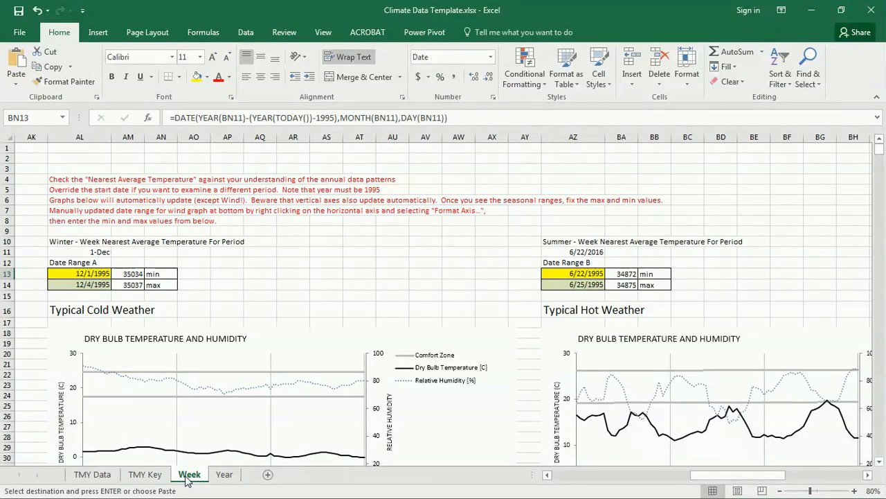
{"action": "left_click", "coordinate": [223, 475]}
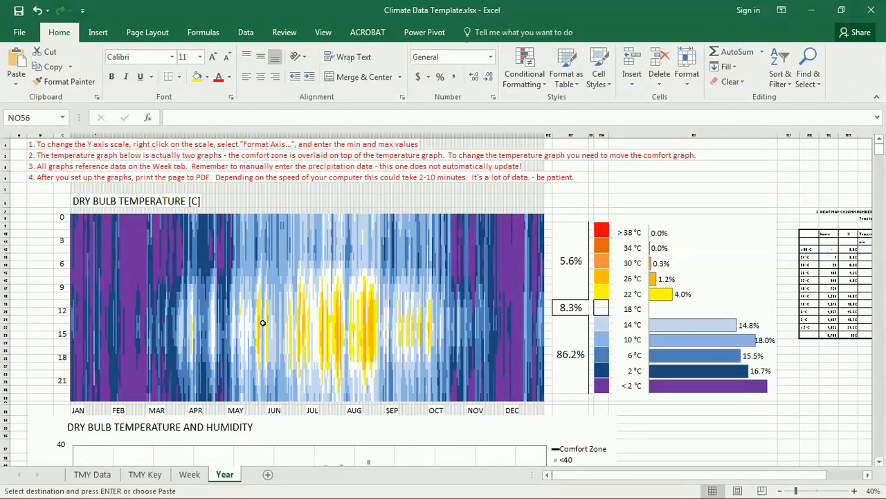
{"action": "scroll", "coordinate": [254, 317], "scroll_direction": "down", "scroll_amount": 15}
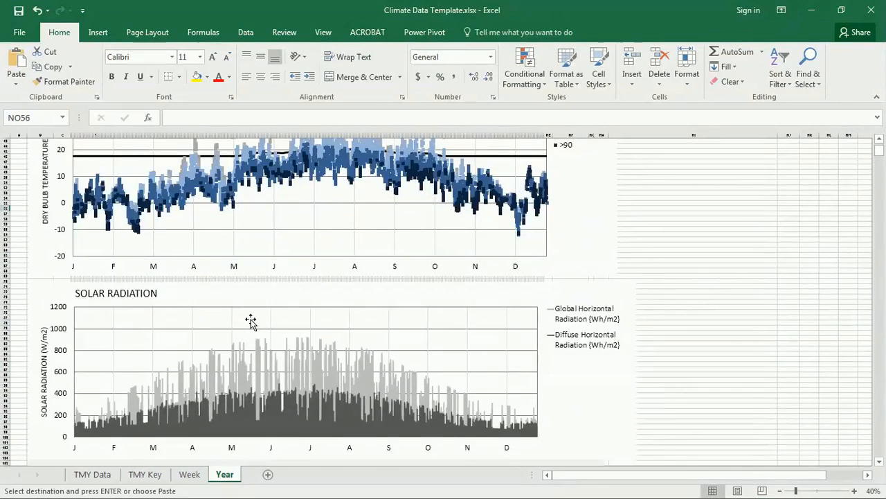
{"action": "scroll", "coordinate": [251, 322], "scroll_direction": "down", "scroll_amount": 3}
{"action": "scroll", "coordinate": [249, 321], "scroll_direction": "up", "scroll_amount": 9}
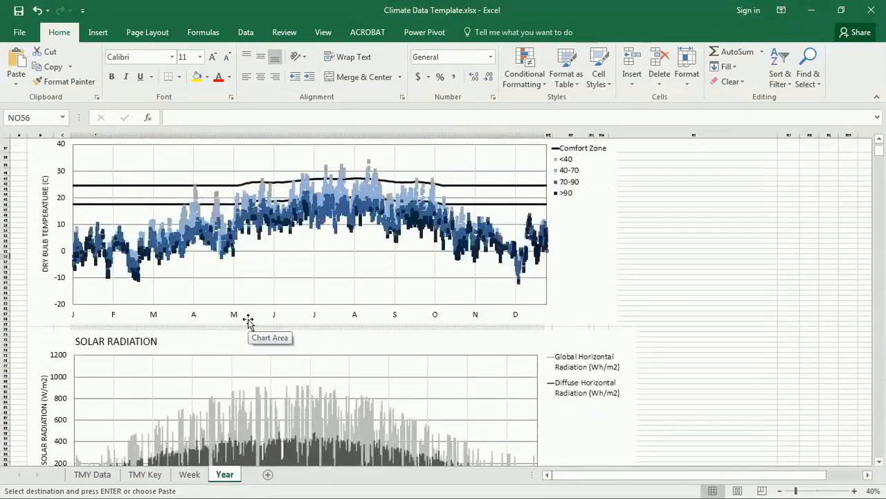
{"action": "scroll", "coordinate": [248, 321], "scroll_direction": "up", "scroll_amount": 3}
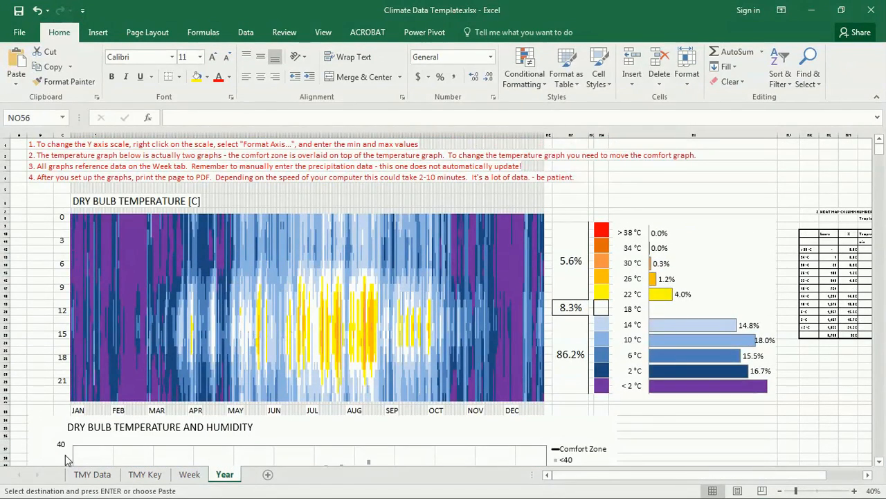
{"action": "left_click", "coordinate": [92, 475]}
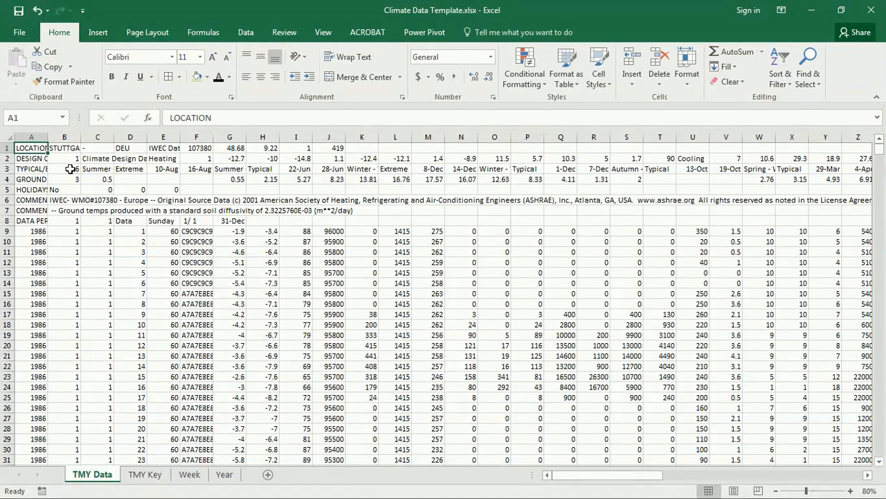
Review the TMY Data header's station name, station number and longitude cells
{"action": "key", "text": "Right"}
{"action": "key", "text": "Right"}
{"action": "key", "text": "Right"}
{"action": "key", "text": "Right"}
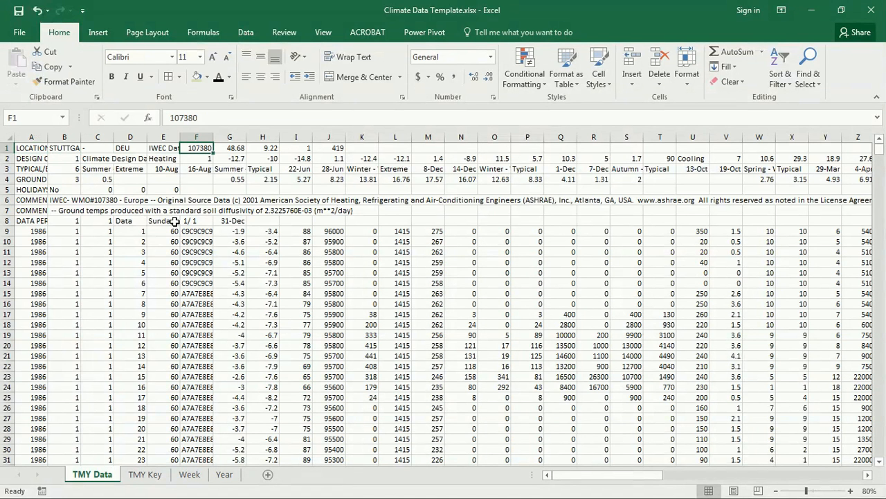
{"action": "key", "text": "Right"}
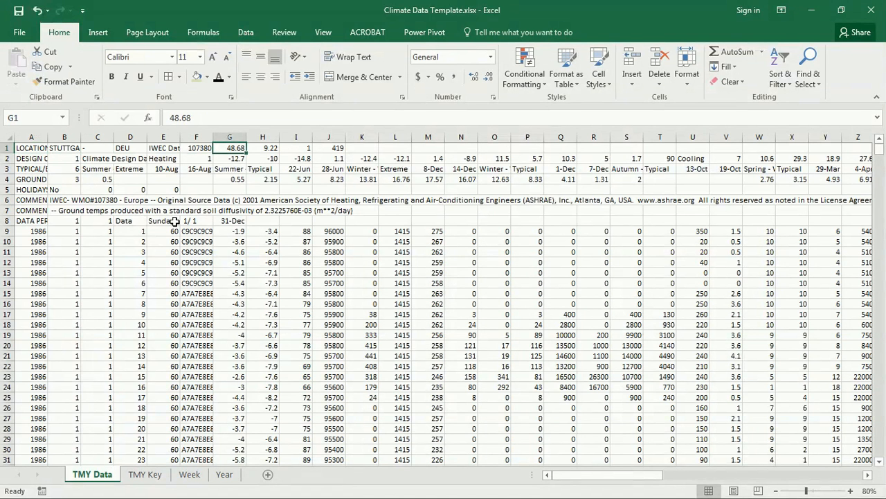
{"action": "key", "text": "Right"}
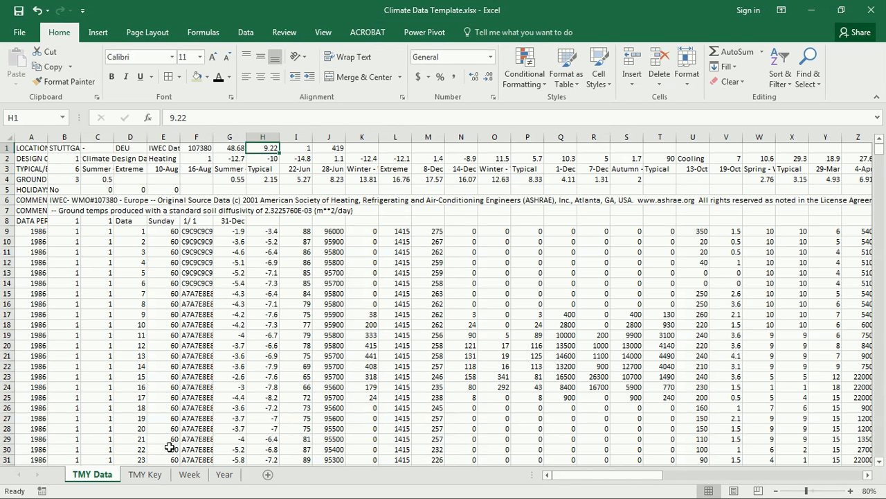
On the Week sheet, confirm latitude B7 is linked by ='TMY Data'!G1
{"action": "left_click", "coordinate": [189, 473]}
{"action": "key", "text": "Home"}
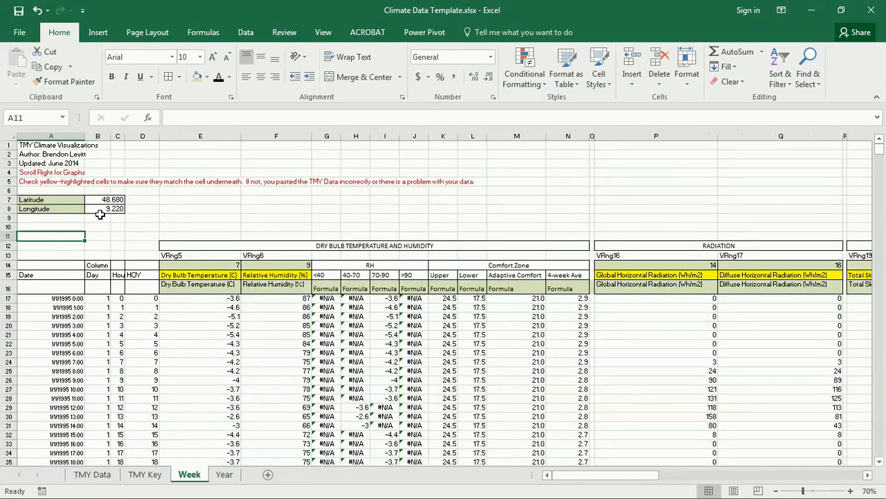
{"action": "left_click_drag", "start_coordinate": [41, 199], "coordinate": [118, 207]}
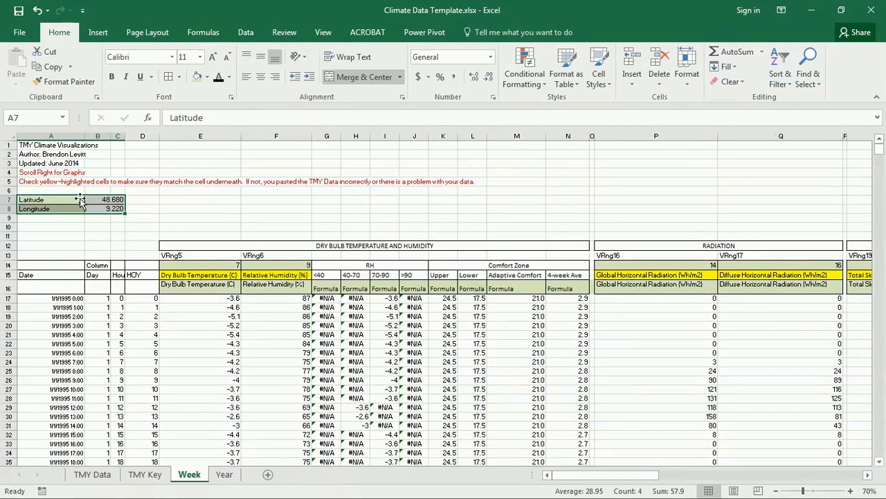
{"action": "left_click", "coordinate": [121, 201]}
{"action": "left_click", "coordinate": [239, 119]}
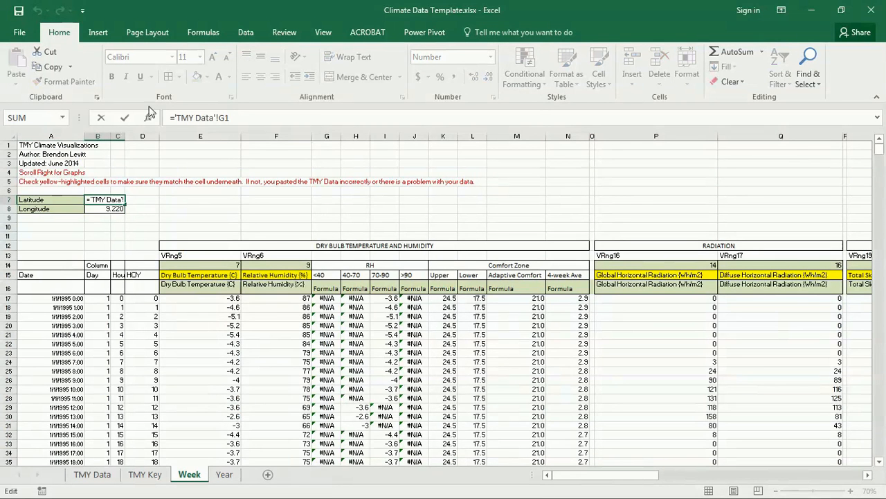
{"action": "key", "text": "Return"}
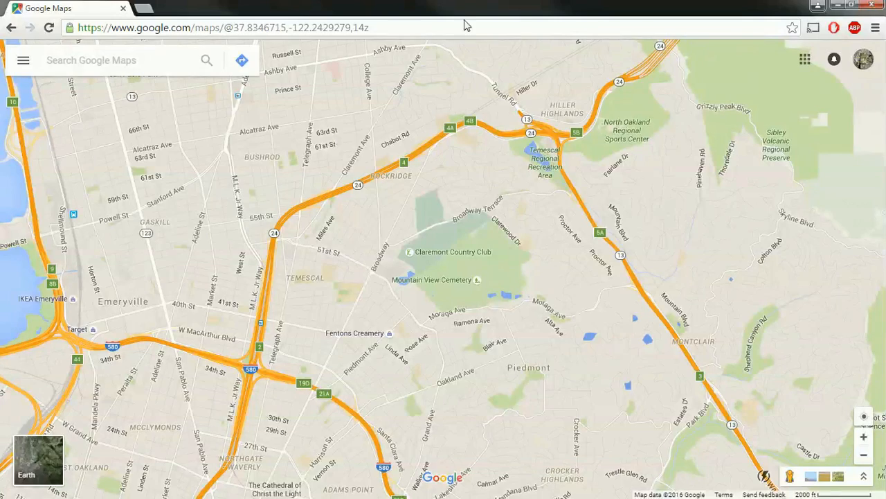
Place Chrome beside Excel and search Google Maps for 48.68,9.22
{"action": "left_click_drag", "start_coordinate": [464, 5], "coordinate": [0, 114]}
{"action": "left_click_drag", "start_coordinate": [276, 17], "coordinate": [738, 19]}
{"action": "left_click_drag", "start_coordinate": [82, 161], "coordinate": [478, 203]}
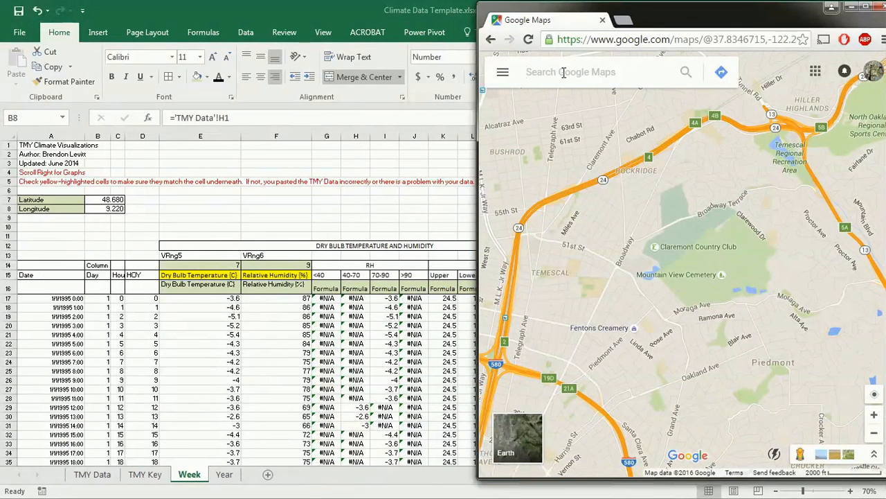
{"action": "type", "text": "48"}
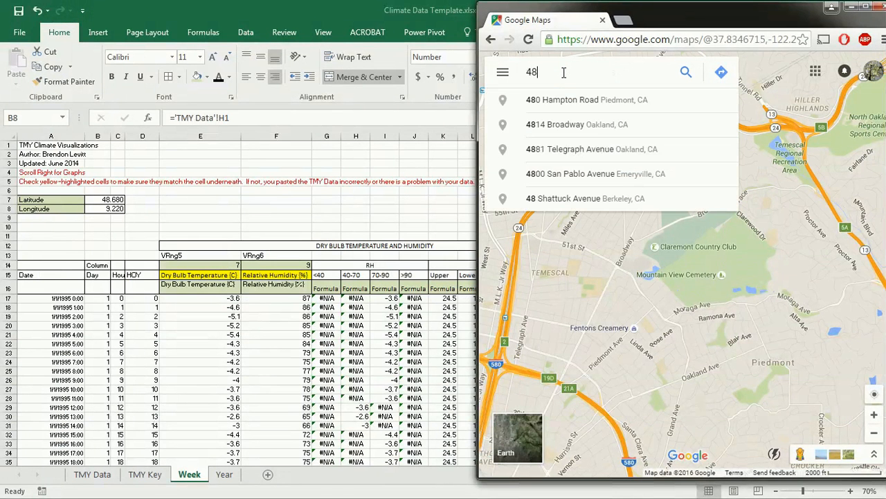
{"action": "type", "text": ".68"}
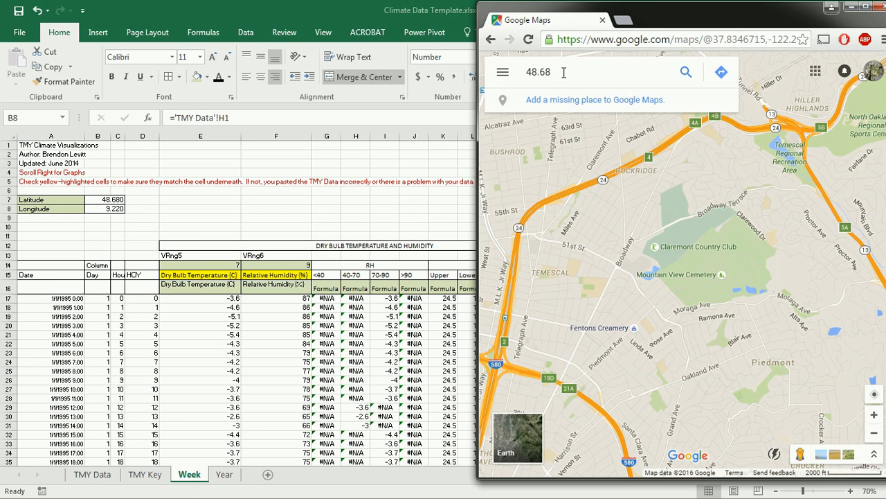
{"action": "type", "text": ",9.22"}
{"action": "key", "text": "Return"}
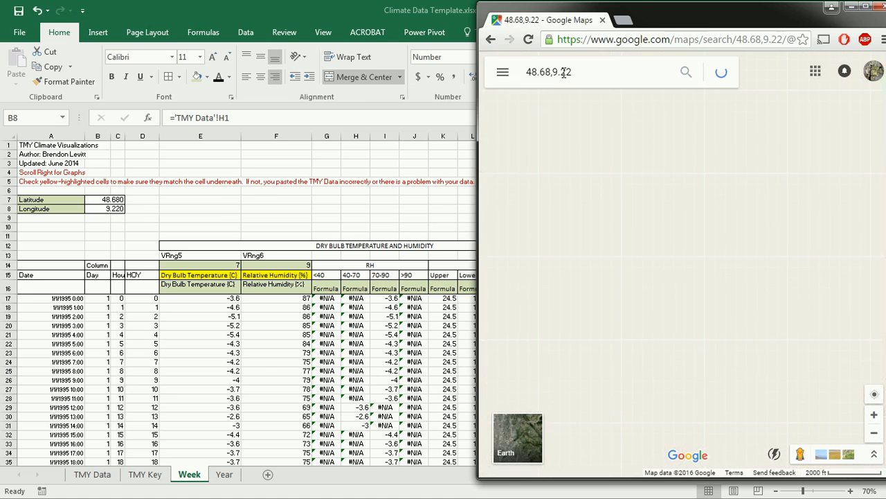
Maximize the map, frame the pin near Filderstadt and Stuttgart airport, and request directions there
{"action": "left_click", "coordinate": [874, 9]}
{"action": "left_click_drag", "start_coordinate": [527, 314], "coordinate": [589, 294]}
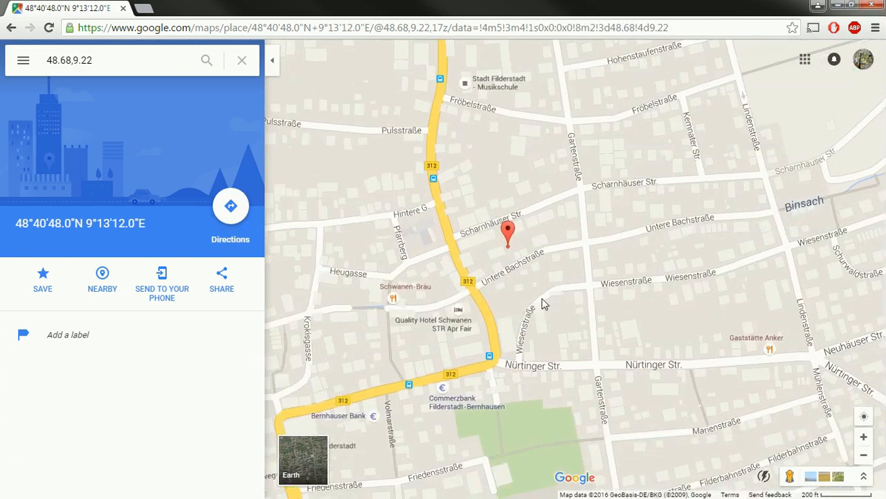
{"action": "scroll", "coordinate": [543, 308], "scroll_direction": "down", "scroll_amount": 2}
{"action": "scroll", "coordinate": [543, 308], "scroll_direction": "down", "scroll_amount": 2}
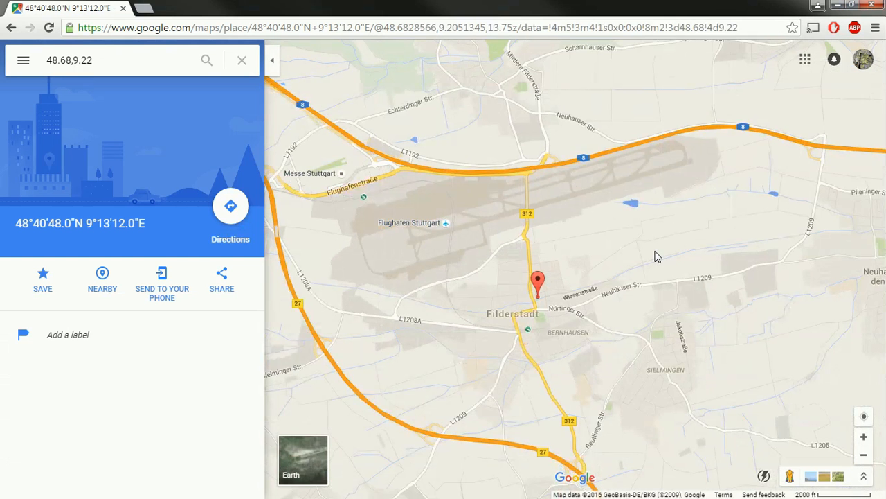
{"action": "left_click_drag", "start_coordinate": [567, 321], "coordinate": [582, 302]}
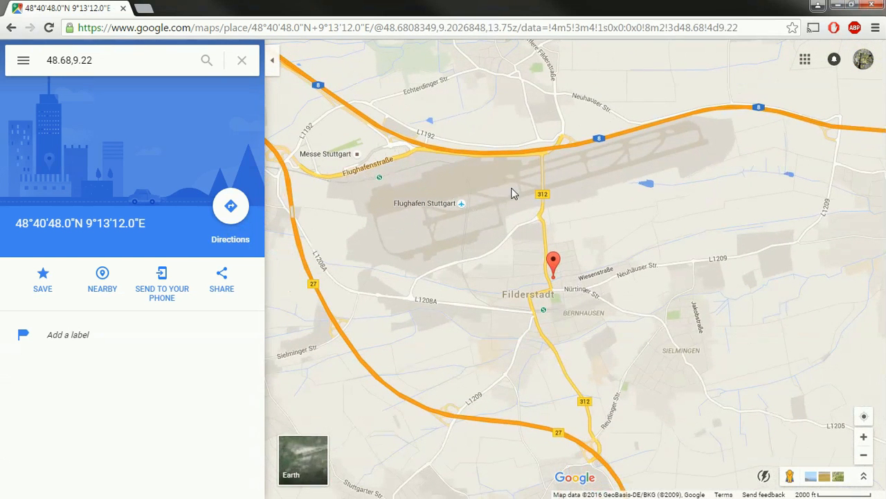
{"action": "left_click_drag", "start_coordinate": [505, 269], "coordinate": [501, 281]}
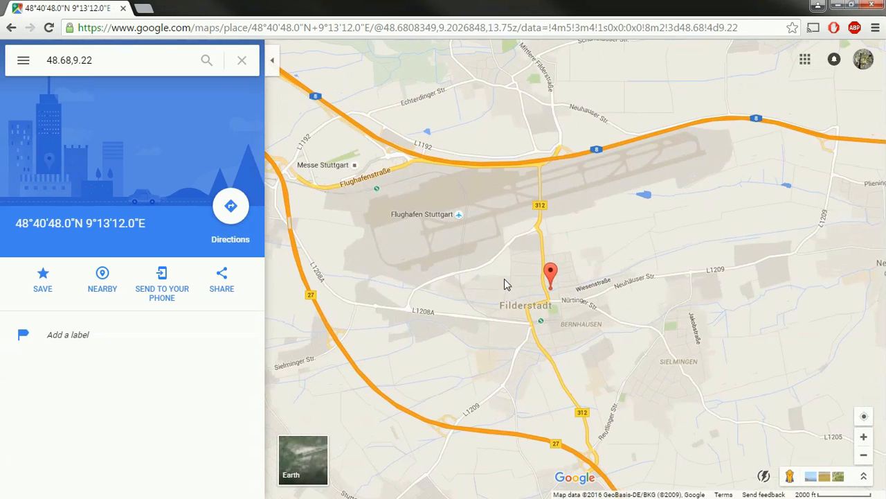
{"action": "scroll", "coordinate": [538, 290], "scroll_direction": "up", "scroll_amount": 1}
{"action": "scroll", "coordinate": [543, 291], "scroll_direction": "up", "scroll_amount": 1}
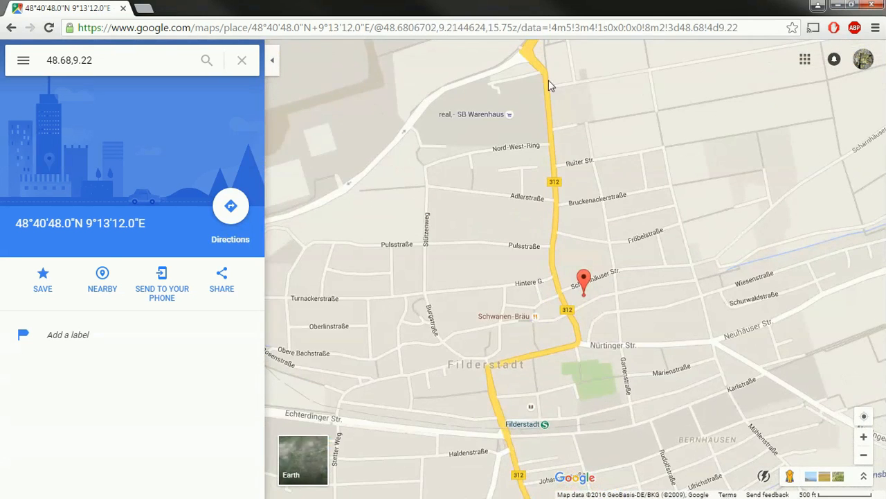
{"action": "scroll", "coordinate": [554, 274], "scroll_direction": "down", "scroll_amount": 2}
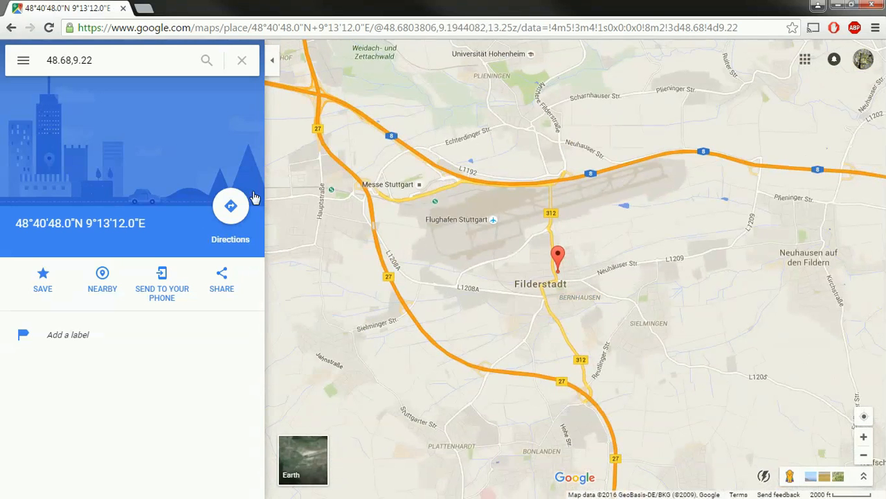
{"action": "left_click", "coordinate": [235, 209]}
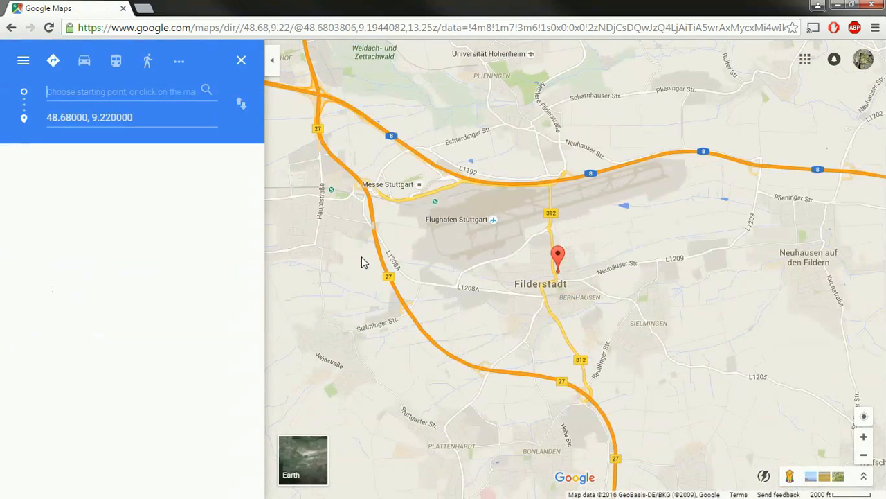
Set the start point to Erbach an der Donau, giving a 59 min A8 route to Binsbach
{"action": "type", "text": "er"}
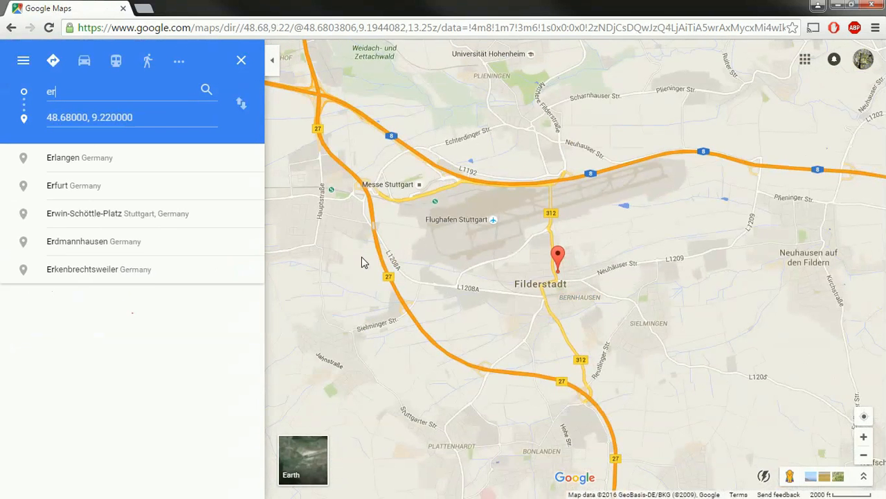
{"action": "type", "text": "bach"}
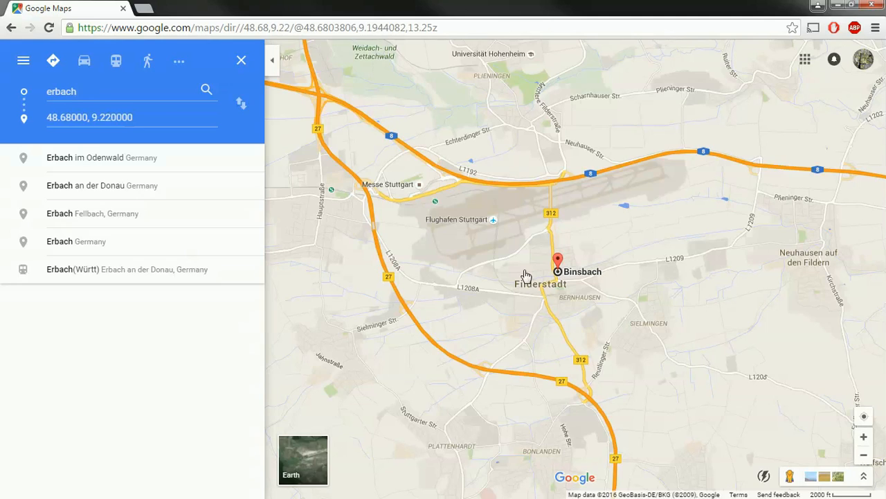
{"action": "left_click", "coordinate": [134, 159]}
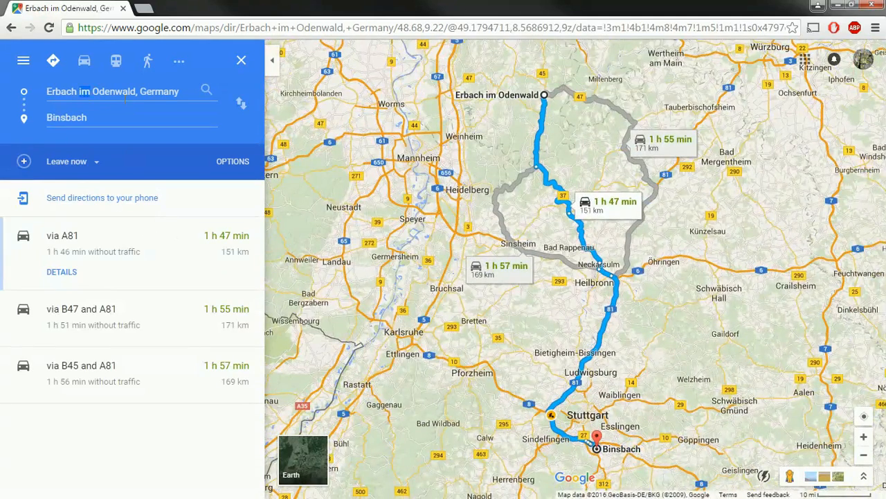
{"action": "key", "text": "Delete"}
{"action": "key", "text": "Delete"}
{"action": "key", "text": "Delete"}
{"action": "key", "text": "Delete"}
{"action": "key", "text": "Delete"}
{"action": "key", "text": "Delete"}
{"action": "key", "text": "Delete"}
{"action": "key", "text": "Delete"}
{"action": "key", "text": "Delete"}
{"action": "key", "text": "Delete"}
{"action": "key", "text": "Delete"}
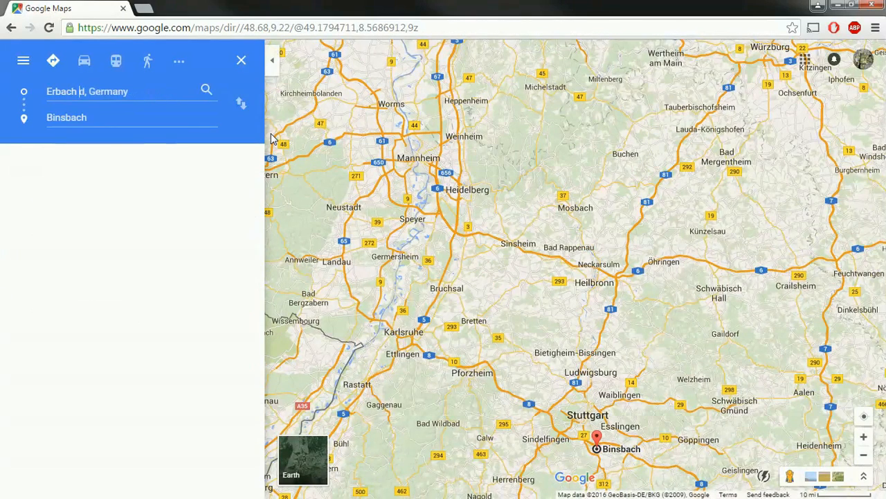
{"action": "left_click", "coordinate": [142, 186]}
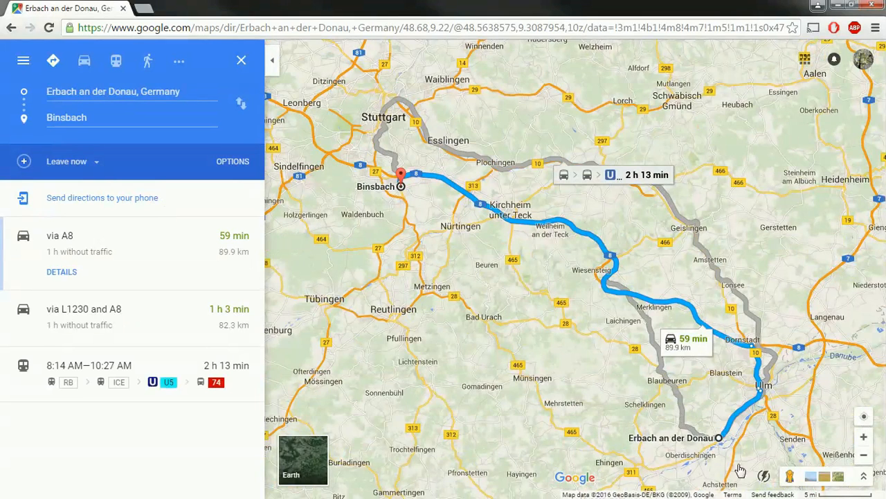
{"action": "left_click_drag", "start_coordinate": [568, 390], "coordinate": [580, 343]}
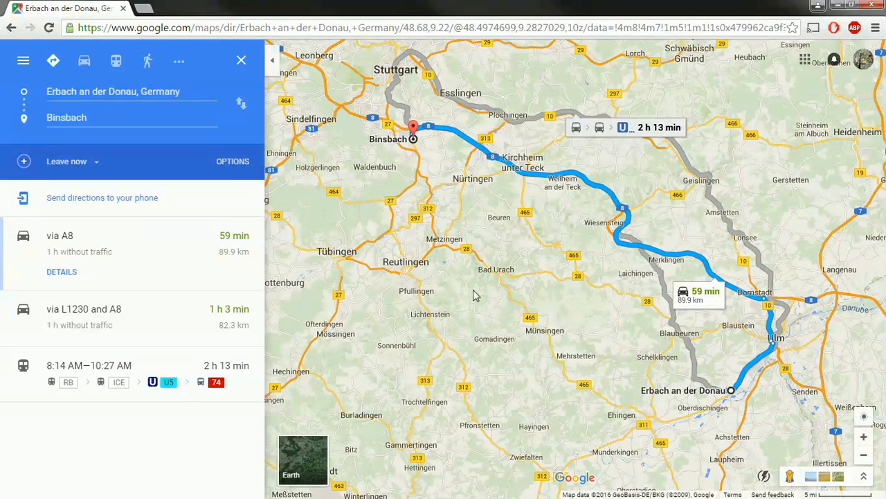
Measure Binsbach to Erbach an der Donau as 63.24 km, then close the directions panel
{"action": "right_click", "coordinate": [411, 152]}
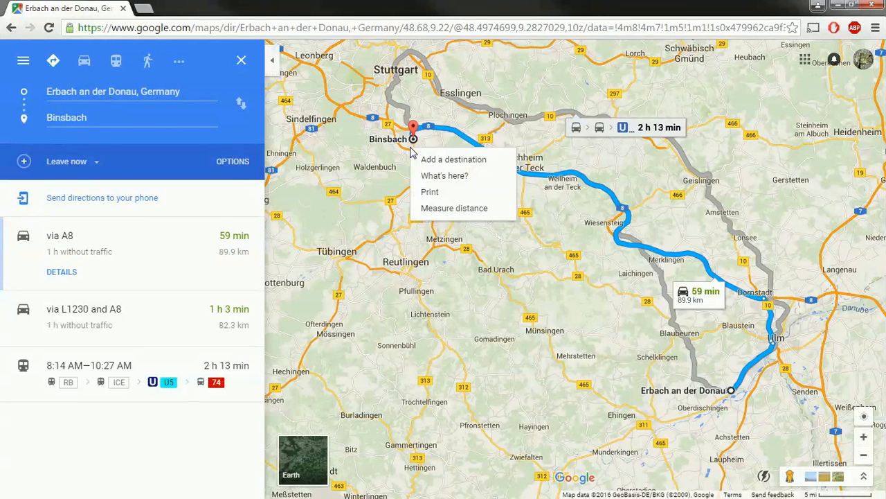
{"action": "left_click", "coordinate": [443, 210]}
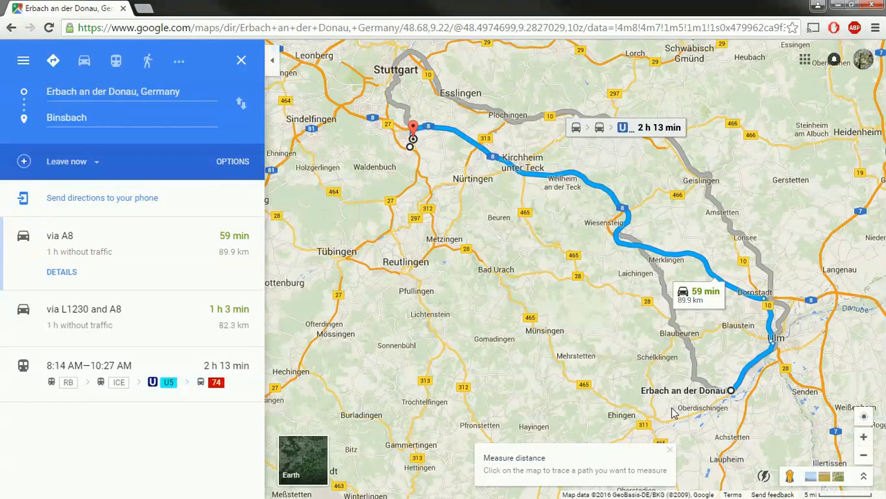
{"action": "left_click", "coordinate": [726, 404]}
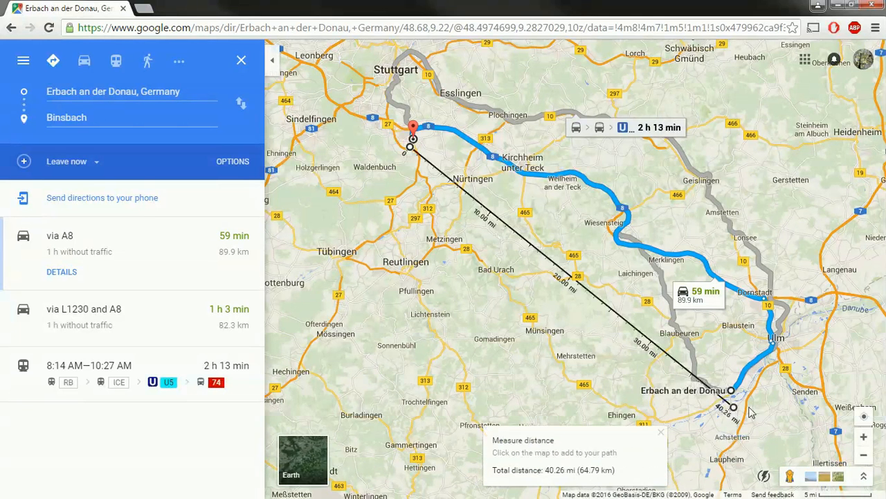
{"action": "left_click_drag", "start_coordinate": [733, 399], "coordinate": [731, 390]}
{"action": "left_click_drag", "start_coordinate": [410, 146], "coordinate": [414, 140]}
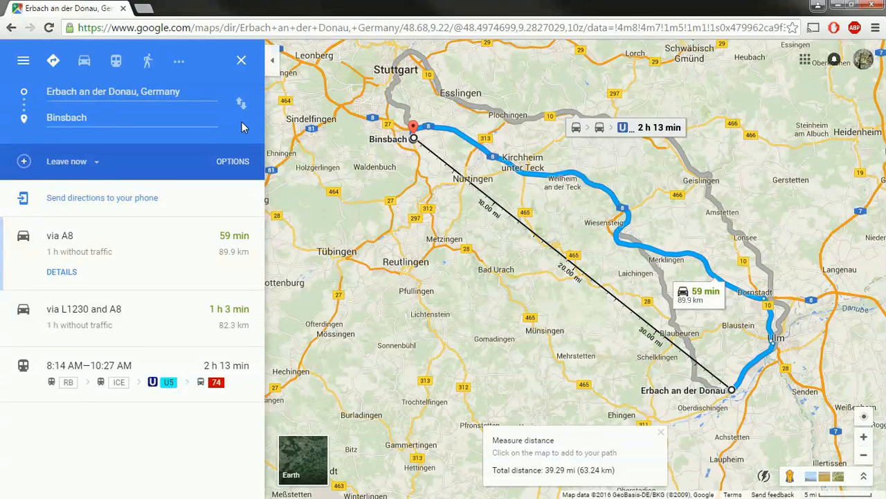
{"action": "left_click", "coordinate": [242, 61]}
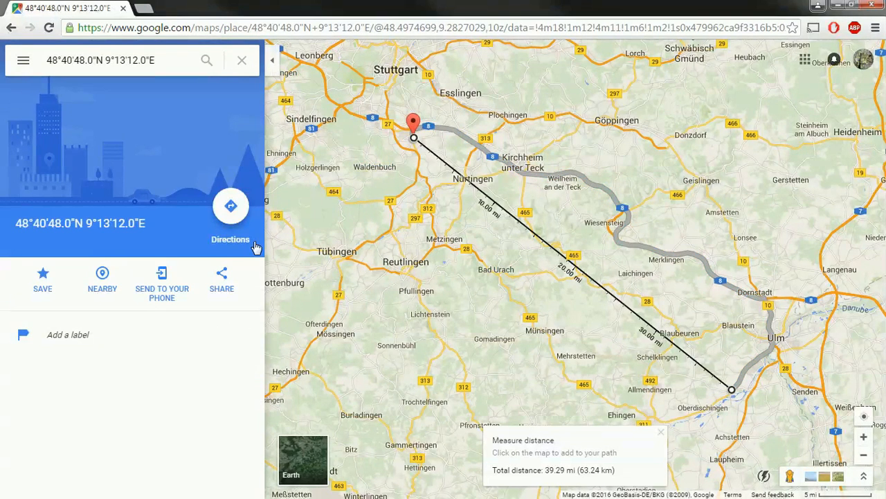
Switch the map to Terrain and clear the searched place card
{"action": "left_click", "coordinate": [23, 60]}
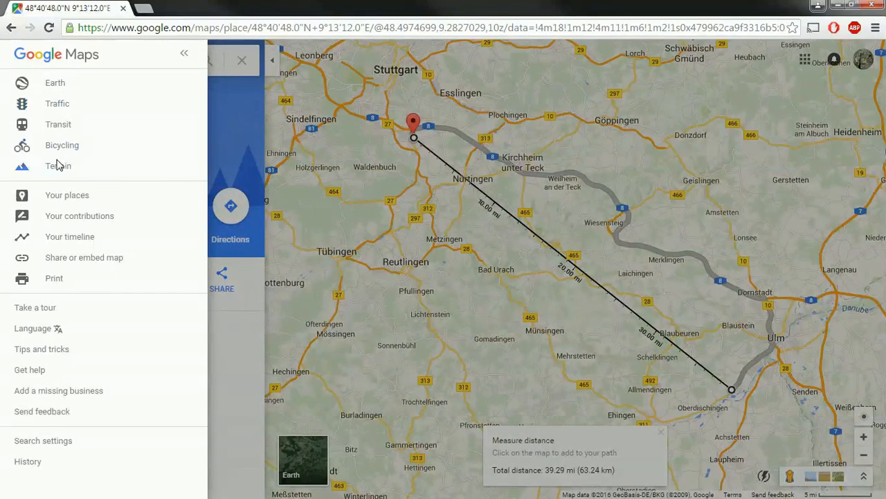
{"action": "left_click", "coordinate": [57, 168]}
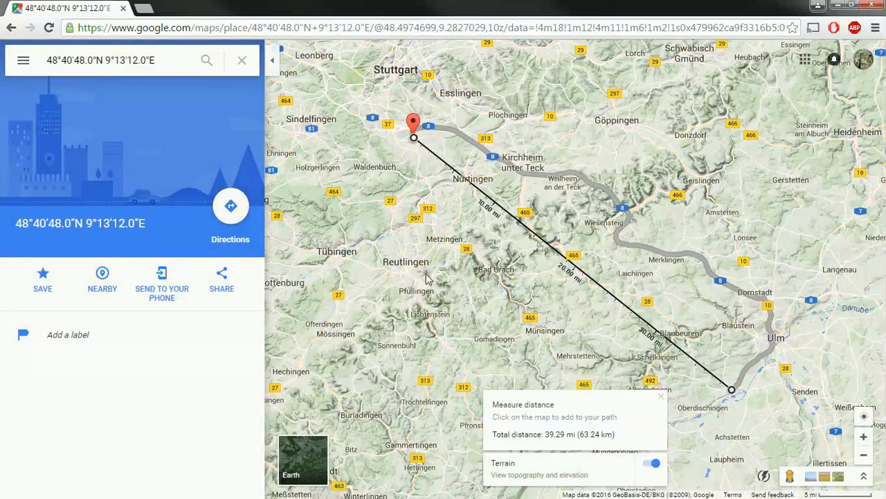
{"action": "scroll", "coordinate": [488, 301], "scroll_direction": "down", "scroll_amount": 3}
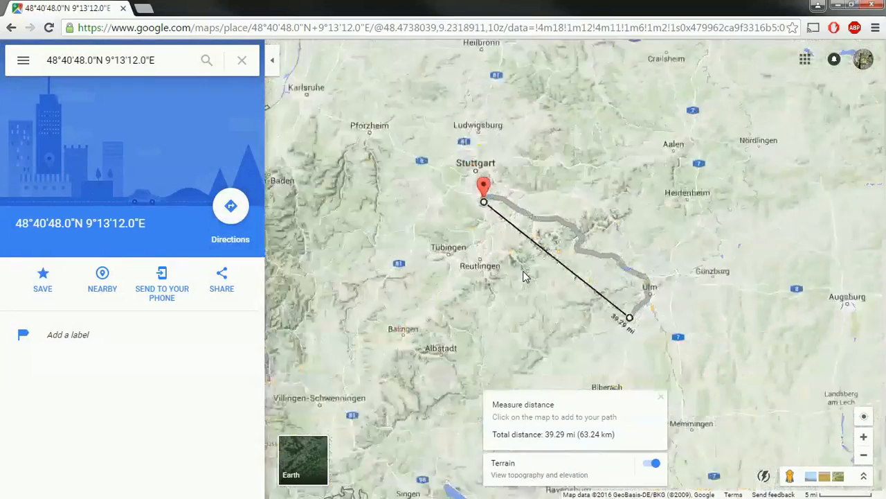
{"action": "scroll", "coordinate": [524, 275], "scroll_direction": "down", "scroll_amount": 4}
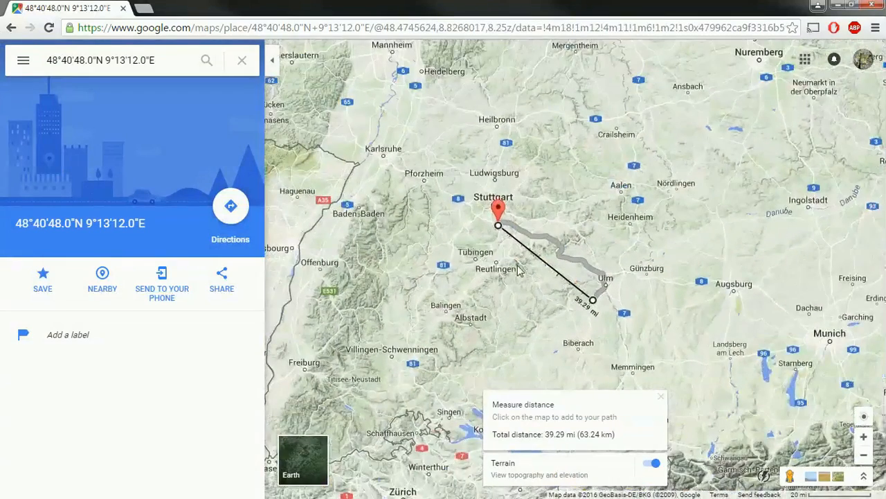
{"action": "left_click", "coordinate": [241, 60]}
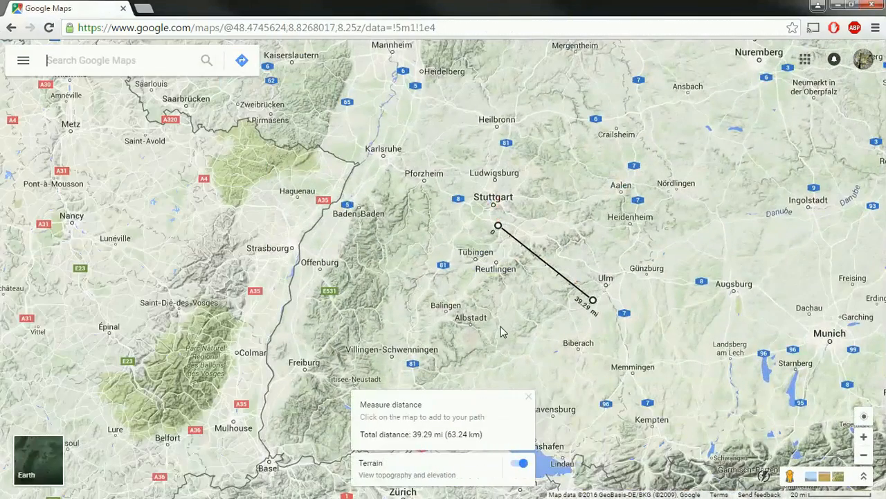
Zoom and pan to frame the whole 39.29 mi line from Stuttgart toward Ulm
{"action": "scroll", "coordinate": [509, 319], "scroll_direction": "down", "scroll_amount": 3}
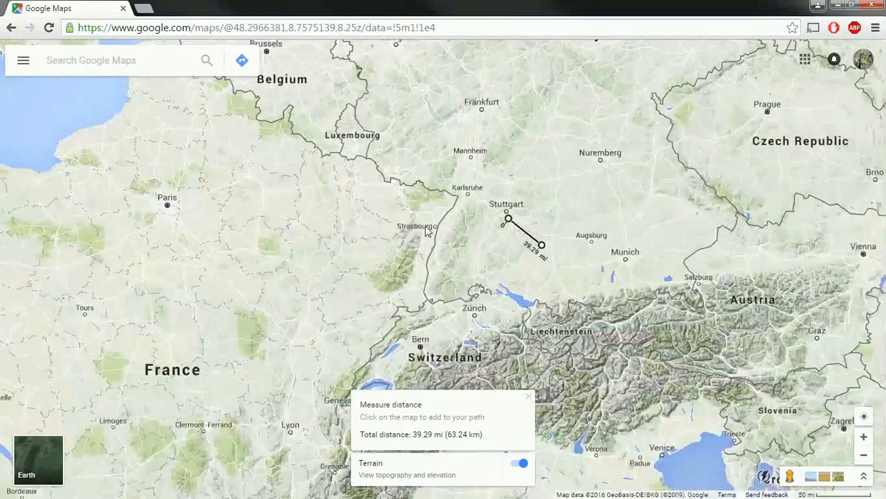
{"action": "scroll", "coordinate": [502, 243], "scroll_direction": "down", "scroll_amount": 1}
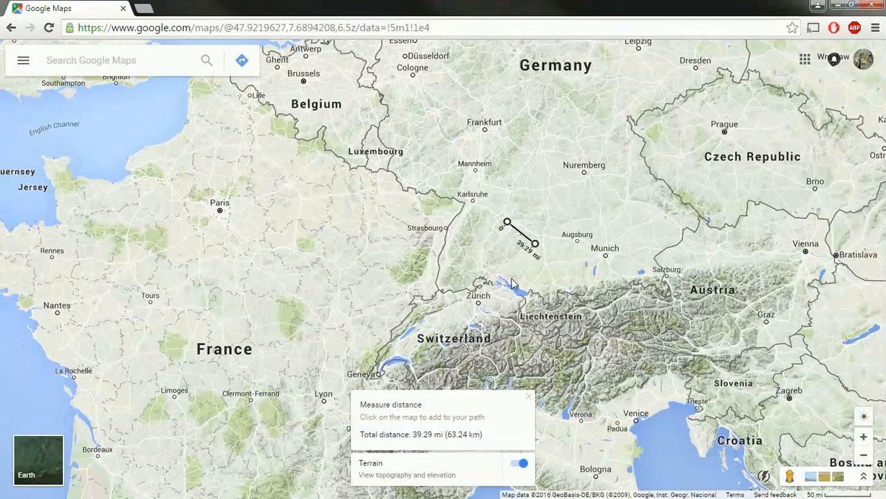
{"action": "scroll", "coordinate": [512, 285], "scroll_direction": "up", "scroll_amount": 9}
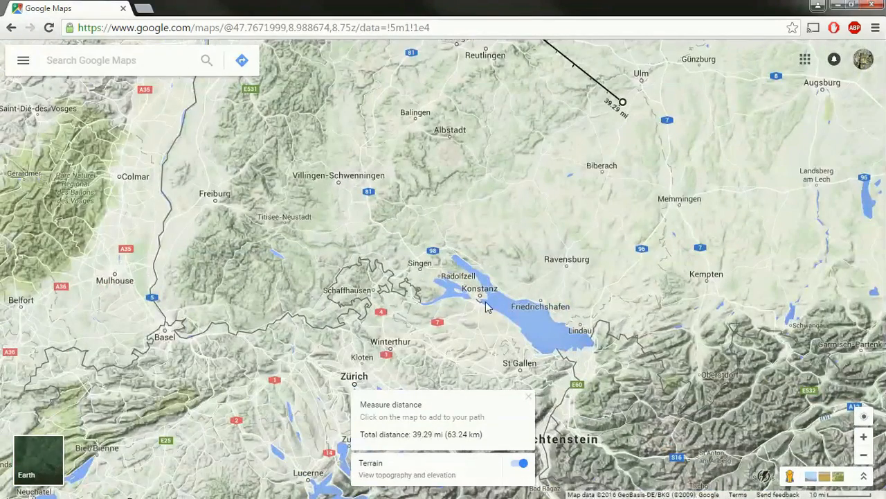
{"action": "scroll", "coordinate": [541, 348], "scroll_direction": "up", "scroll_amount": 7}
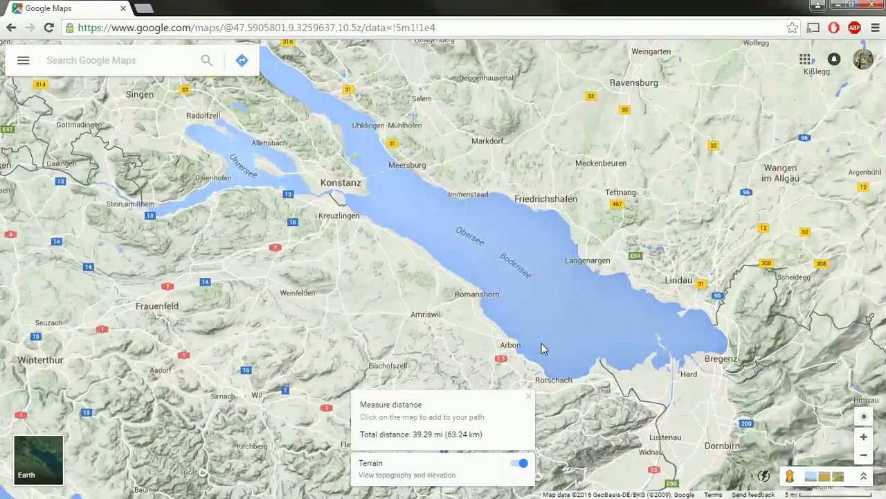
{"action": "scroll", "coordinate": [542, 343], "scroll_direction": "down", "scroll_amount": 8}
{"action": "scroll", "coordinate": [532, 319], "scroll_direction": "down", "scroll_amount": 10}
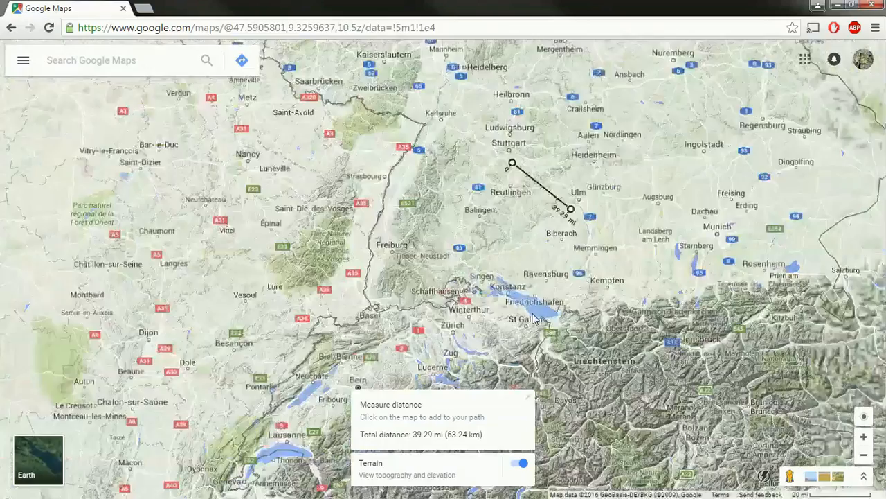
{"action": "scroll", "coordinate": [567, 307], "scroll_direction": "down", "scroll_amount": 2}
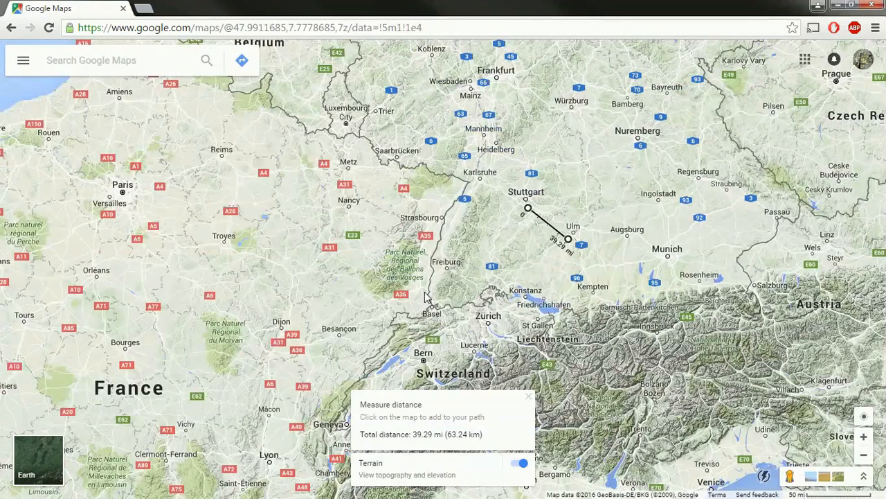
{"action": "scroll", "coordinate": [425, 223], "scroll_direction": "up", "scroll_amount": 4}
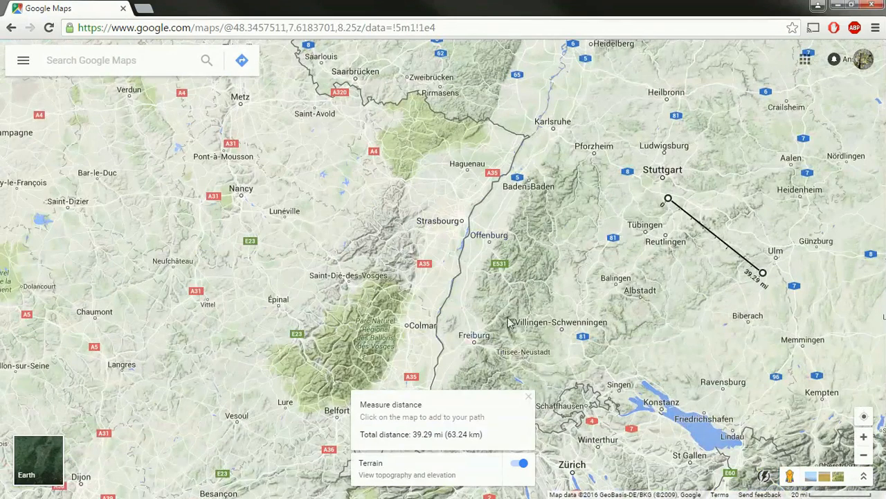
{"action": "left_click_drag", "start_coordinate": [693, 320], "coordinate": [659, 296]}
{"action": "scroll", "coordinate": [658, 235], "scroll_direction": "up", "scroll_amount": 2}
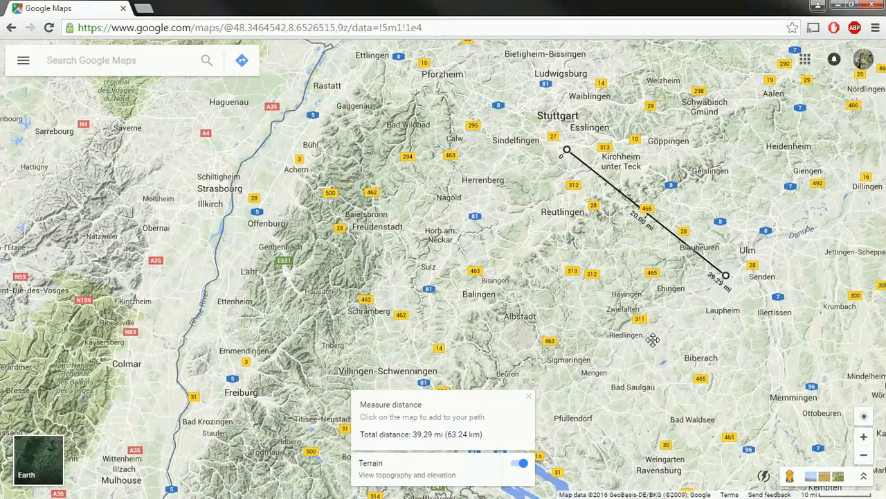
{"action": "scroll", "coordinate": [692, 221], "scroll_direction": "up", "scroll_amount": 2}
{"action": "scroll", "coordinate": [701, 226], "scroll_direction": "up", "scroll_amount": 1}
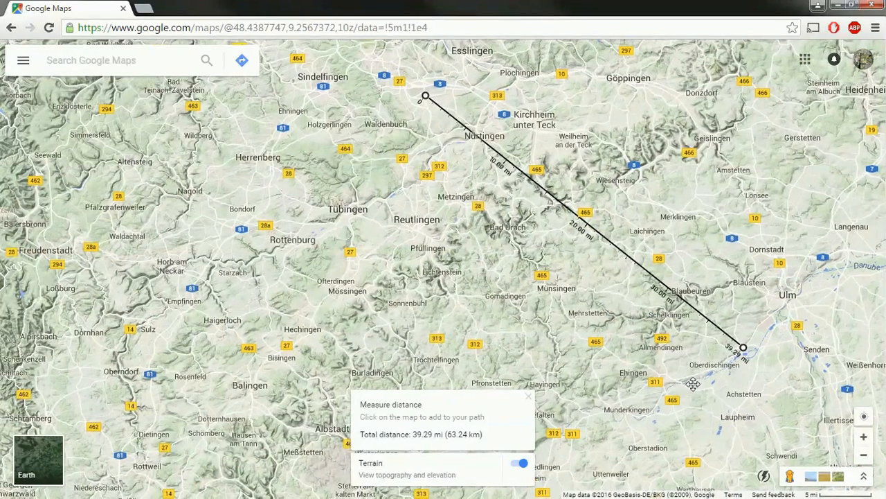
{"action": "left_click_drag", "start_coordinate": [696, 389], "coordinate": [686, 371]}
{"action": "scroll", "coordinate": [562, 292], "scroll_direction": "down", "scroll_amount": 1}
{"action": "scroll", "coordinate": [562, 292], "scroll_direction": "down", "scroll_amount": 2}
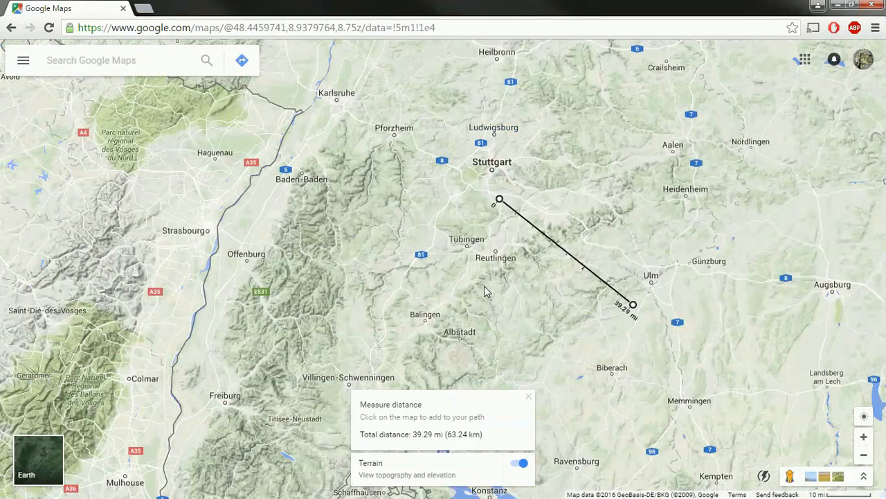
{"action": "left_click_drag", "start_coordinate": [485, 291], "coordinate": [443, 259]}
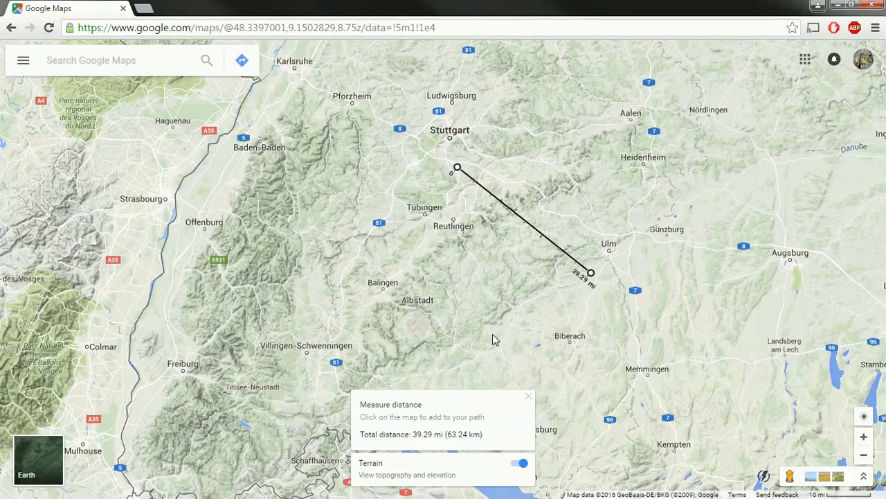
{"action": "left_click_drag", "start_coordinate": [495, 340], "coordinate": [474, 298]}
{"action": "scroll", "coordinate": [457, 271], "scroll_direction": "down", "scroll_amount": 2}
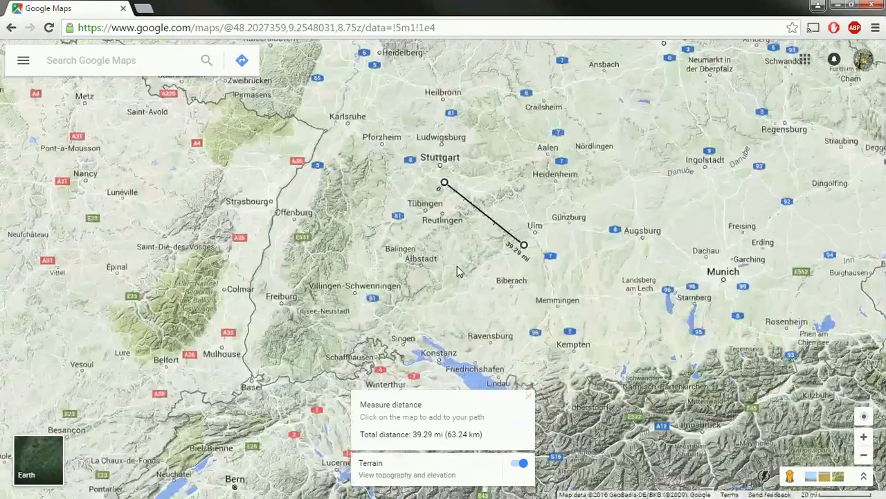
{"action": "scroll", "coordinate": [457, 270], "scroll_direction": "up", "scroll_amount": 2}
{"action": "left_click_drag", "start_coordinate": [456, 280], "coordinate": [436, 312]}
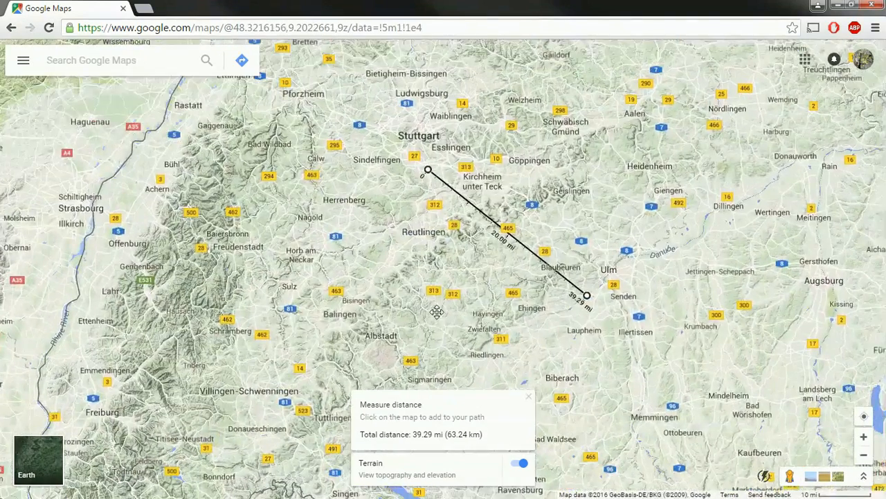
{"action": "scroll", "coordinate": [444, 307], "scroll_direction": "down", "scroll_amount": 1}
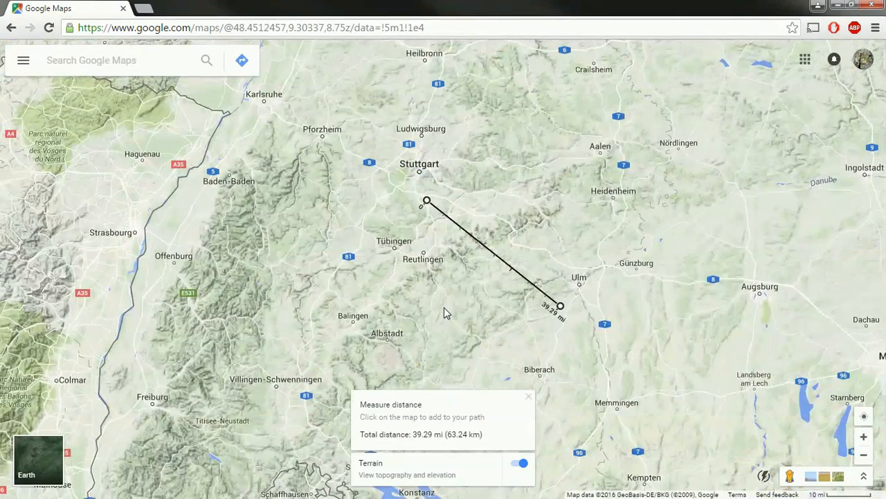
{"action": "left_click_drag", "start_coordinate": [460, 326], "coordinate": [456, 335]}
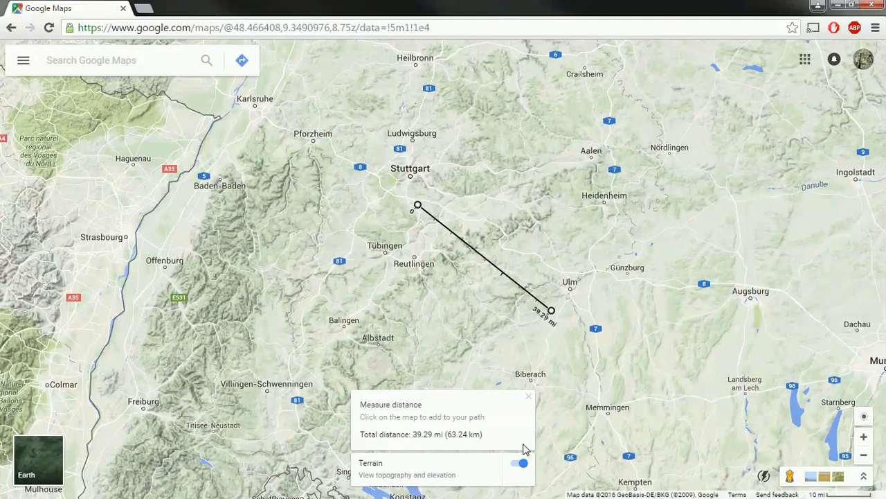
{"action": "left_click_drag", "start_coordinate": [386, 320], "coordinate": [381, 298]}
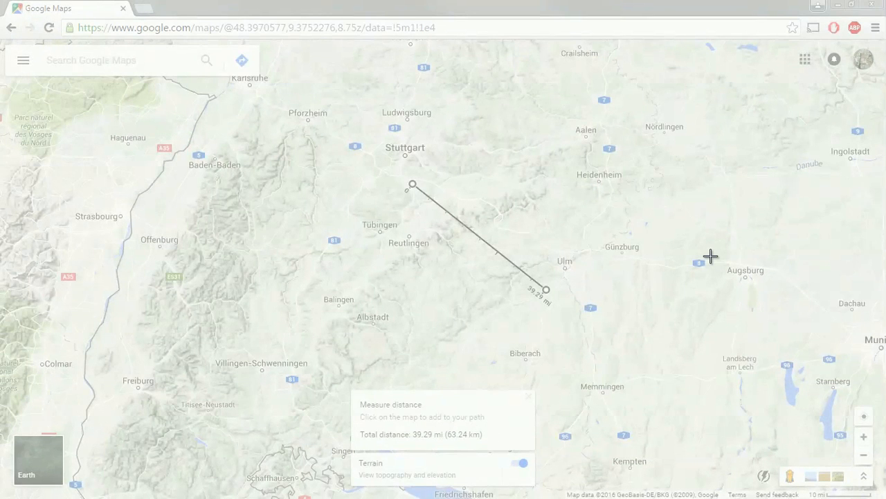
Snip the 39.29 mi terrain-map measurement and save it to the Desktop as 'gogoogle maps terrain dis'
{"action": "left_click", "coordinate": [711, 256]}
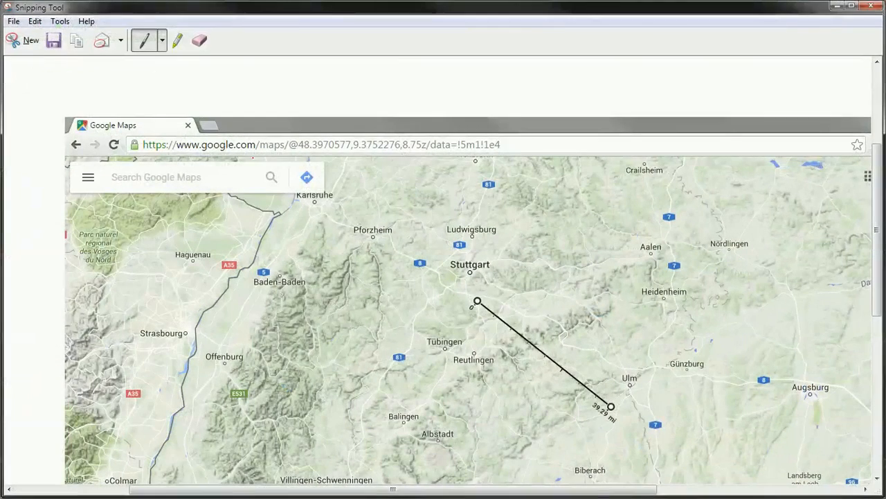
{"action": "left_click", "coordinate": [60, 43]}
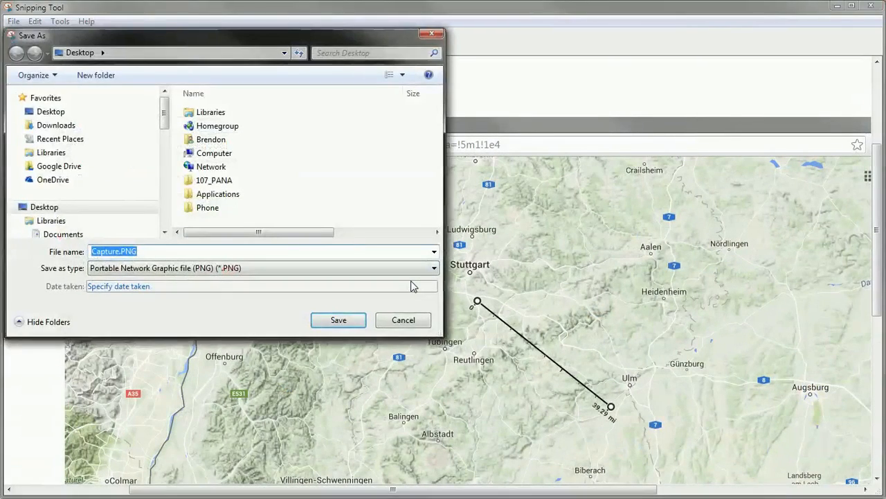
{"action": "type", "text": "gogo"}
{"action": "type", "text": "ogle maps terr"}
{"action": "type", "text": "ain distance"}
{"action": "key", "text": "Return"}
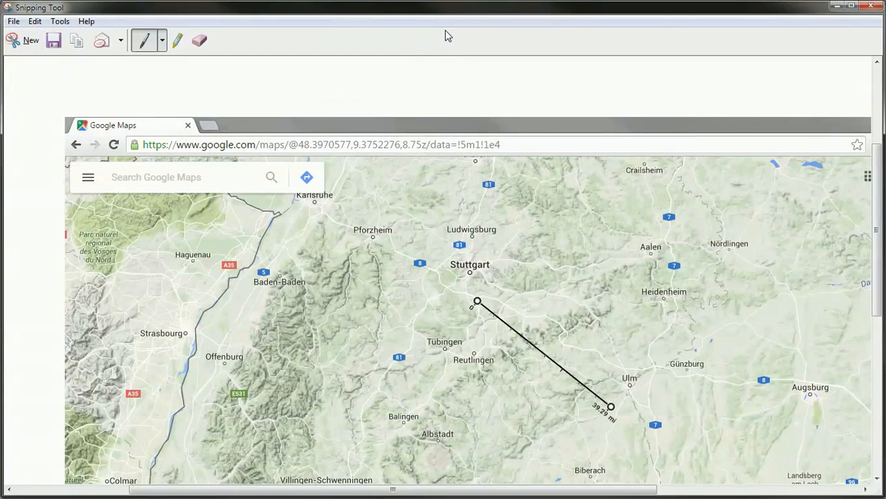
{"action": "key", "text": "alt+Tab"}
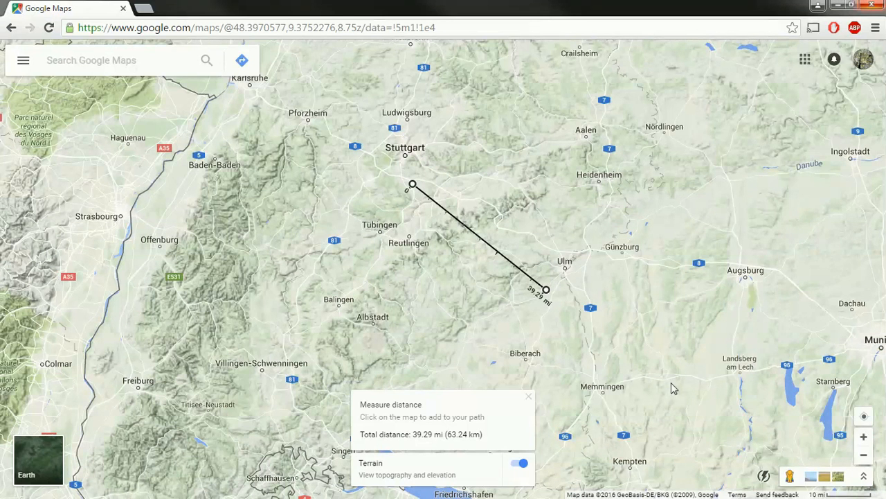
Switch to Climate Data Template.xlsx and inspect the date cells A9:D9 on TMY Data
{"action": "key", "text": "alt+Tab"}
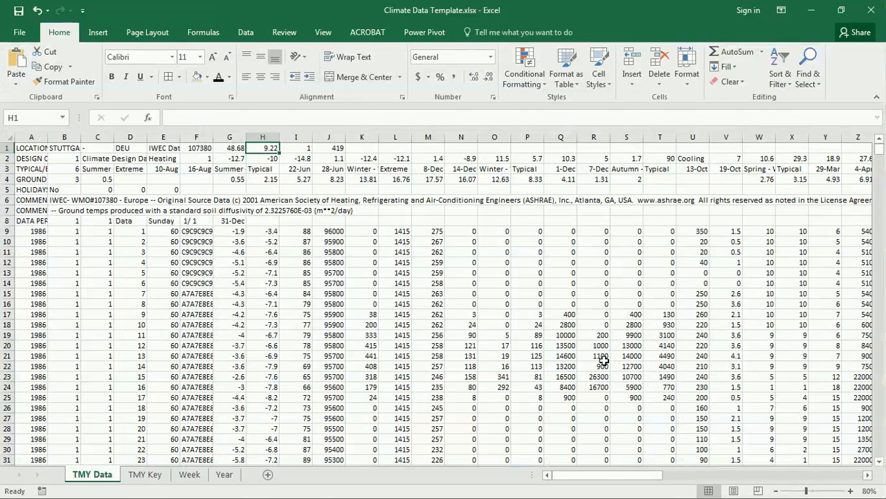
{"action": "left_click", "coordinate": [31, 231]}
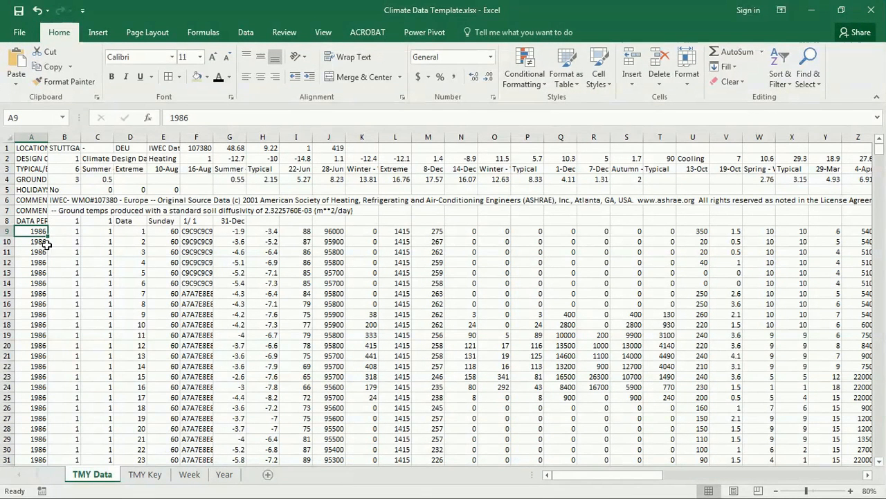
{"action": "left_click_drag", "start_coordinate": [42, 230], "coordinate": [132, 231]}
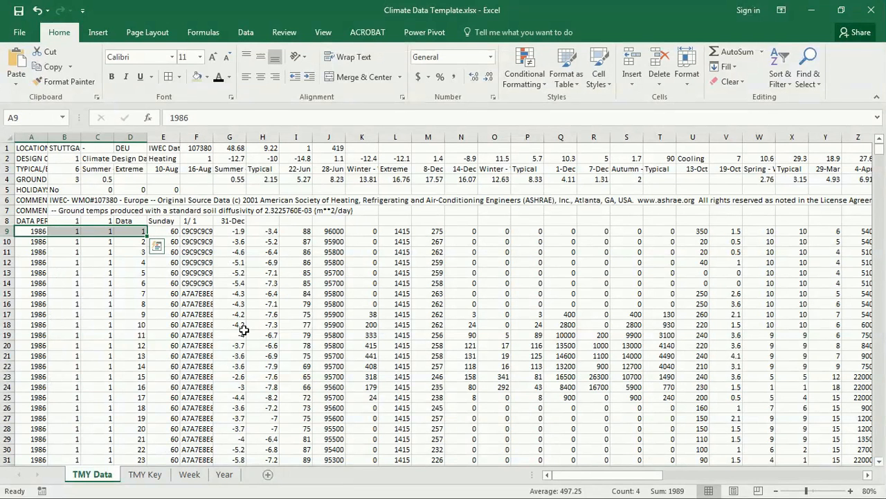
{"action": "left_click", "coordinate": [123, 365]}
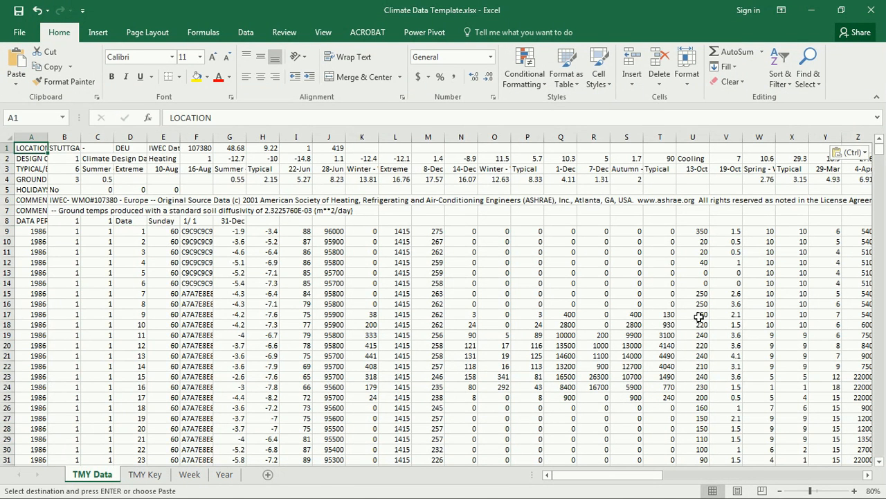
Copy the label row from TMY Key and insert it as row 9 on TMY Data
{"action": "left_click", "coordinate": [144, 478]}
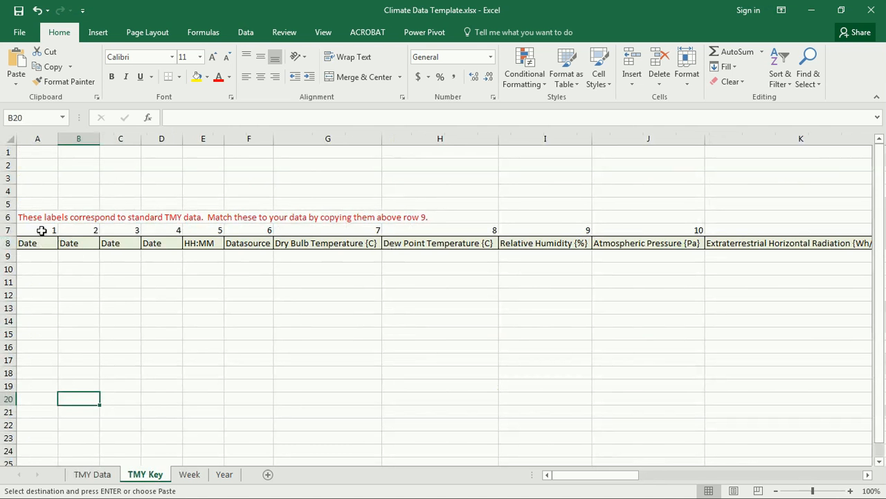
{"action": "left_click", "coordinate": [7, 243]}
{"action": "key", "text": "ctrl+c"}
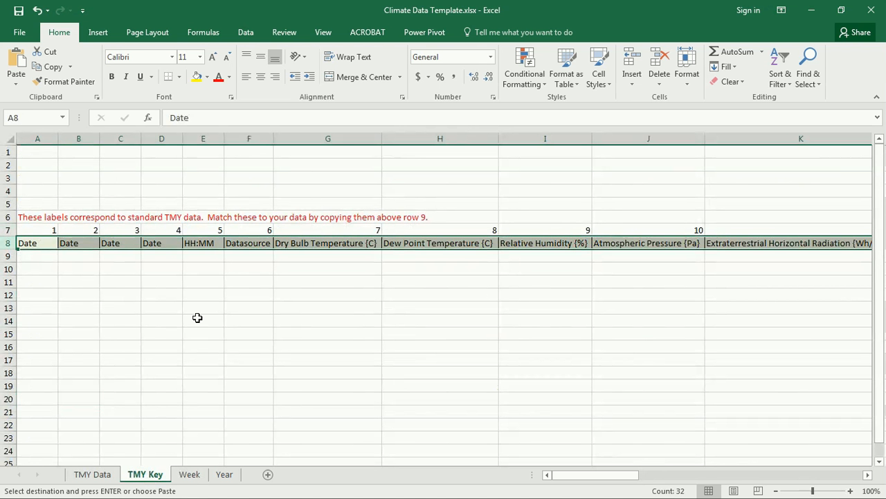
{"action": "left_click", "coordinate": [92, 478]}
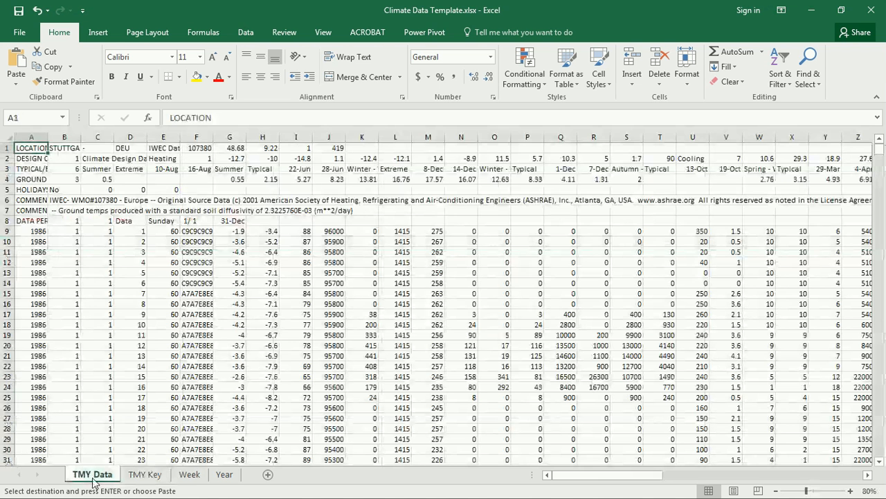
{"action": "left_click", "coordinate": [6, 230]}
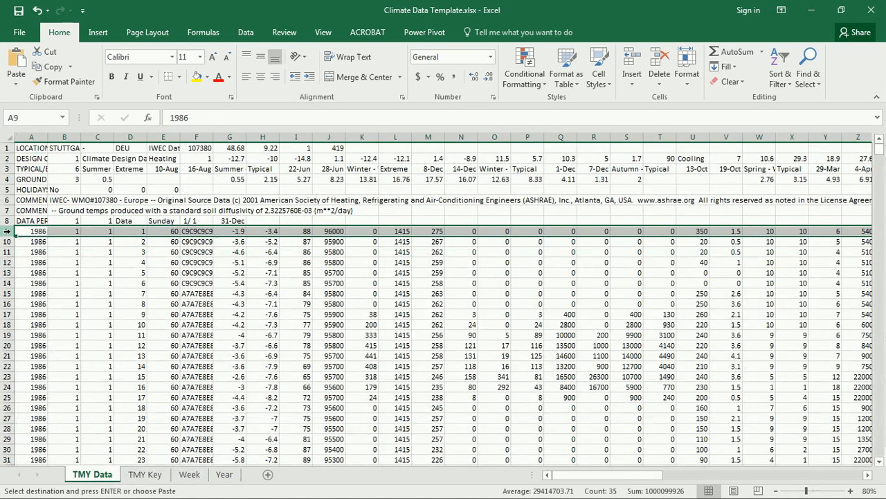
{"action": "right_click", "coordinate": [6, 231]}
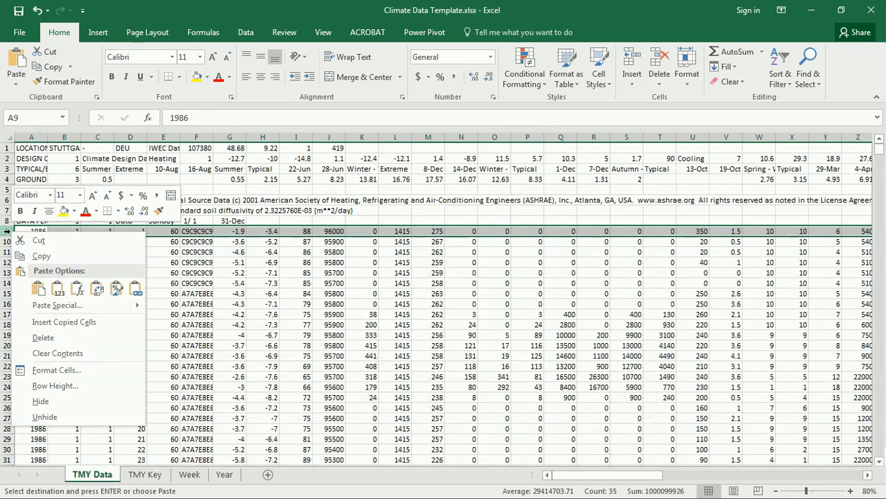
{"action": "left_click", "coordinate": [76, 322]}
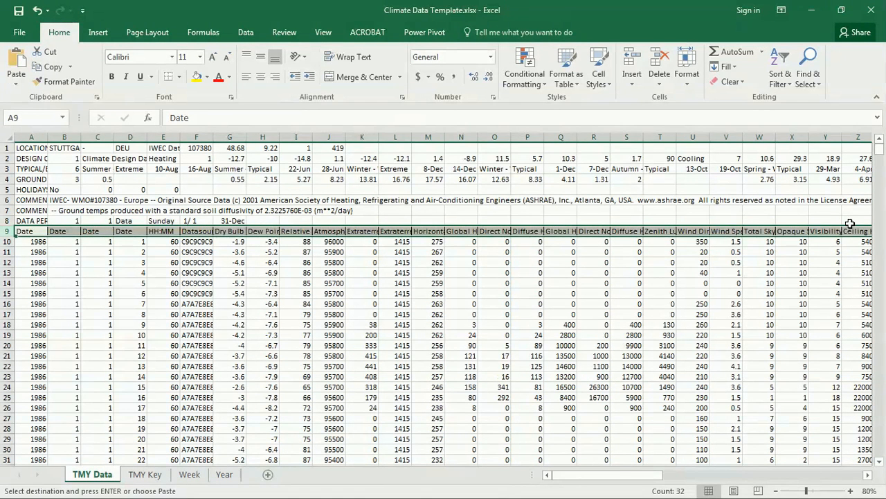
Check the new HH:MM, Dry Bulb Temperature and Dew Point Temperature headings in row 9
{"action": "left_click", "coordinate": [63, 254]}
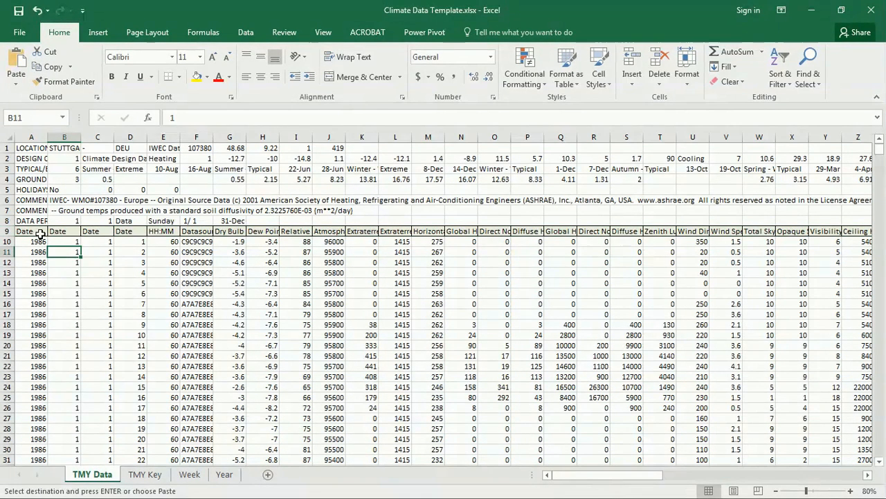
{"action": "left_click", "coordinate": [169, 232]}
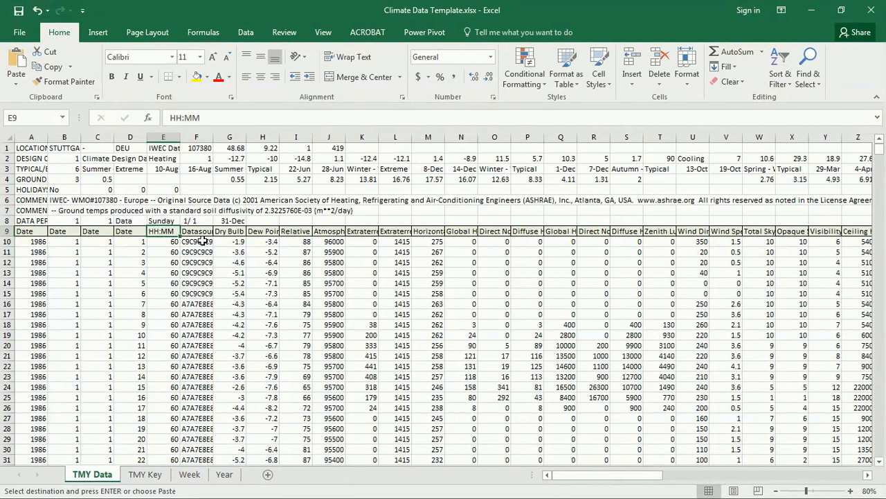
{"action": "left_click", "coordinate": [234, 231]}
{"action": "left_click", "coordinate": [263, 230]}
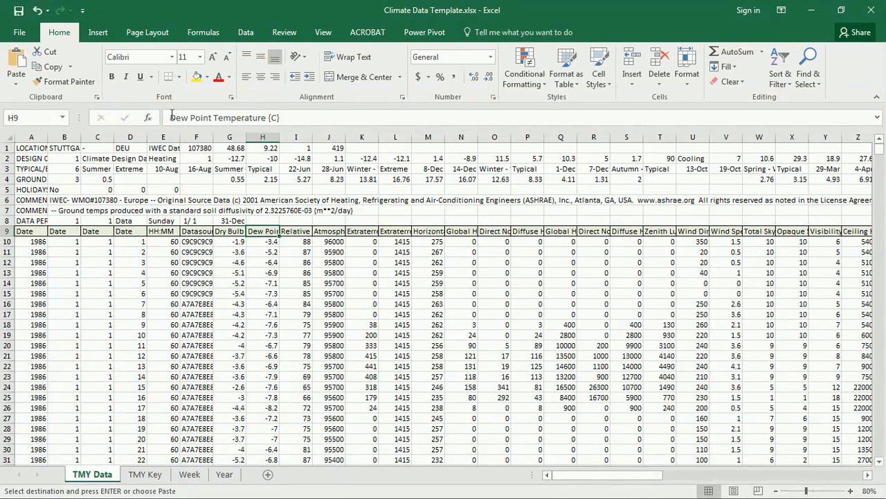
Autofit column H, then all columns from H onward, to their full header text
{"action": "left_click_drag", "start_coordinate": [280, 118], "coordinate": [161, 118]}
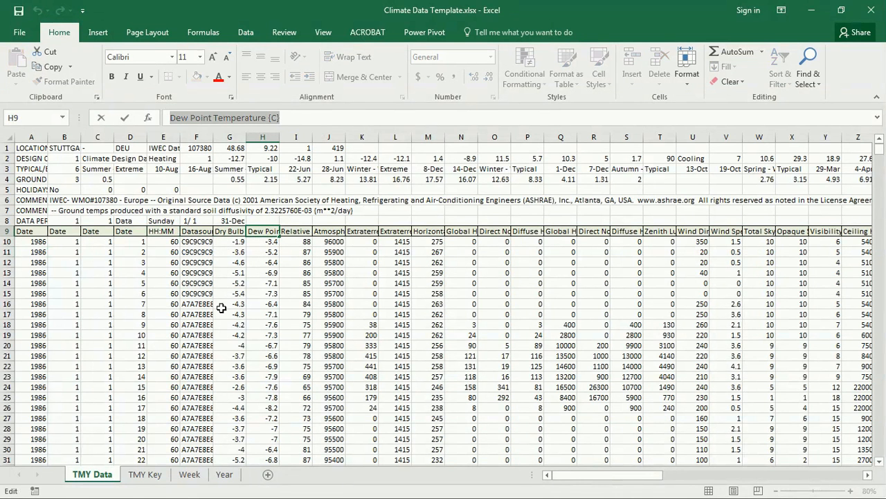
{"action": "key", "text": "Escape"}
{"action": "left_click", "coordinate": [261, 285]}
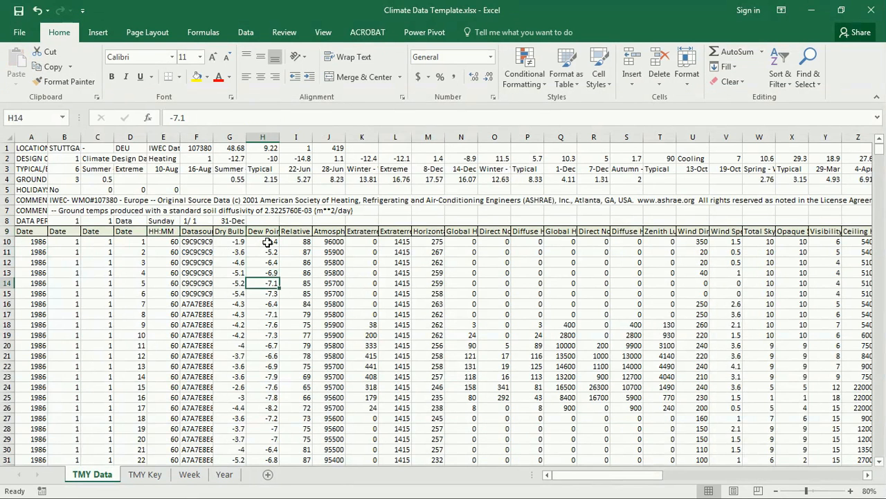
{"action": "double_click", "coordinate": [280, 136]}
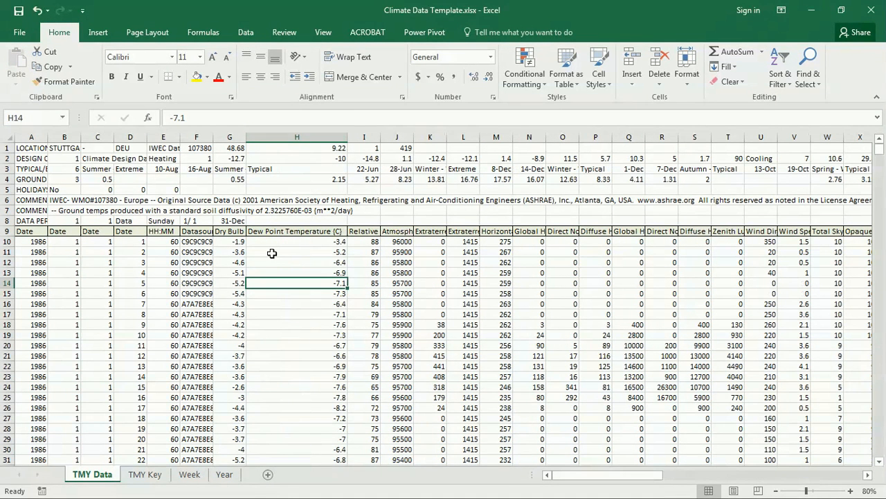
{"action": "left_click_drag", "start_coordinate": [296, 136], "coordinate": [217, 134]}
{"action": "double_click", "coordinate": [247, 137]}
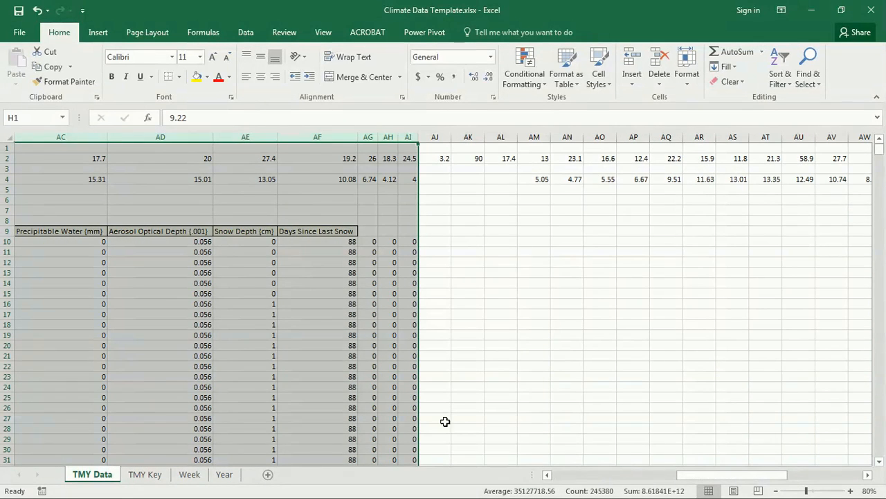
{"action": "left_click_drag", "start_coordinate": [710, 476], "coordinate": [523, 475]}
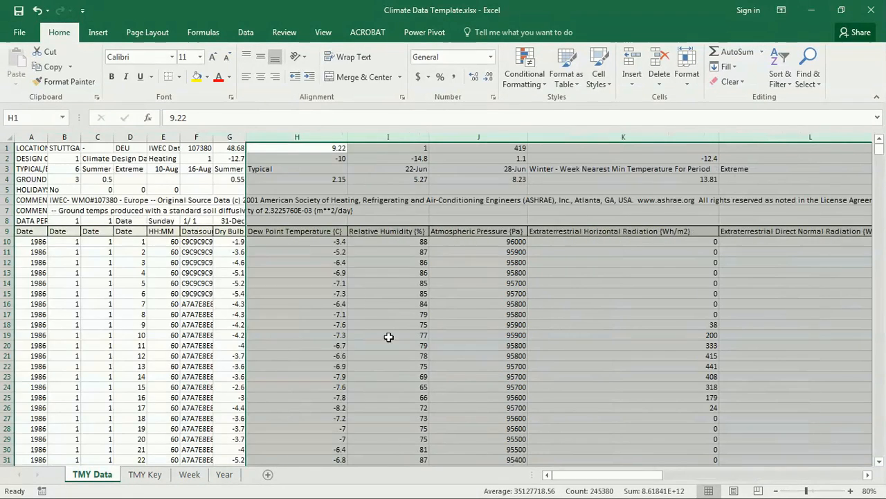
{"action": "left_click", "coordinate": [286, 246]}
{"action": "left_click", "coordinate": [286, 231]}
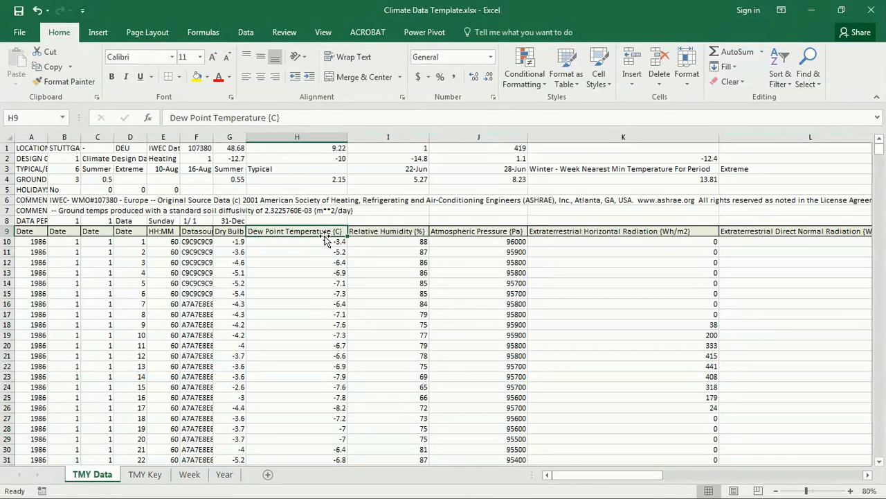
{"action": "left_click", "coordinate": [374, 230]}
{"action": "left_click", "coordinate": [501, 231]}
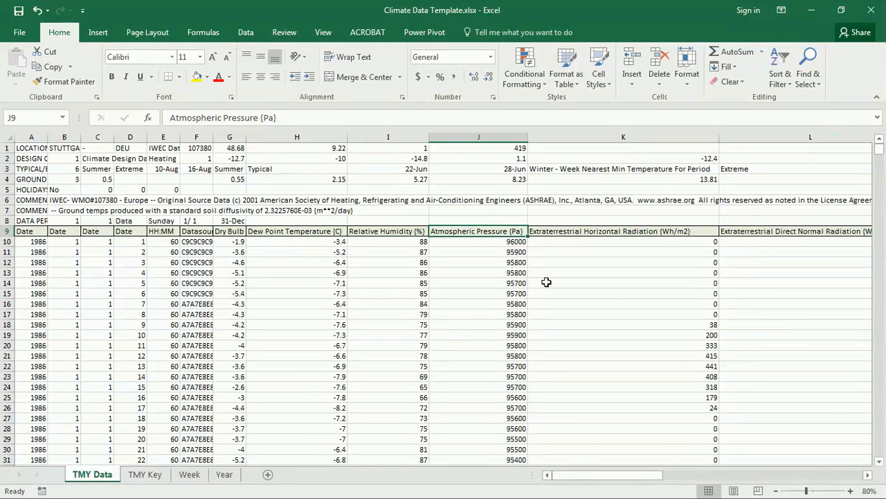
{"action": "left_click", "coordinate": [642, 232]}
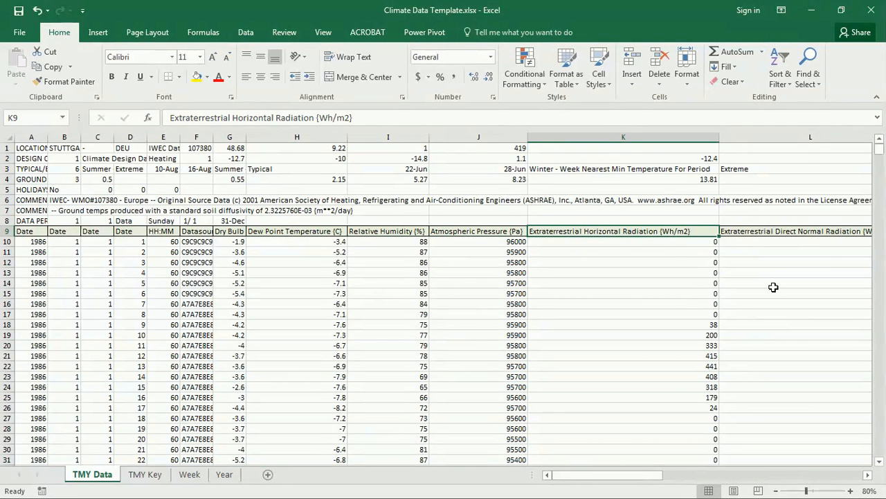
{"action": "key", "text": "Right"}
{"action": "key", "text": "Right"}
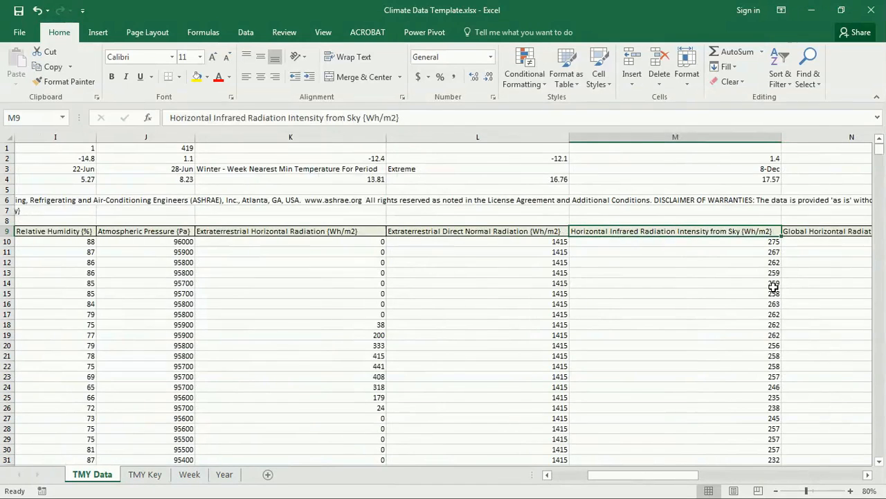
{"action": "key", "text": "Right"}
{"action": "key", "text": "Right"}
{"action": "key", "text": "Right"}
{"action": "key", "text": "Right"}
{"action": "key", "text": "Right"}
{"action": "key", "text": "Right"}
{"action": "key", "text": "Right"}
{"action": "key", "text": "Right"}
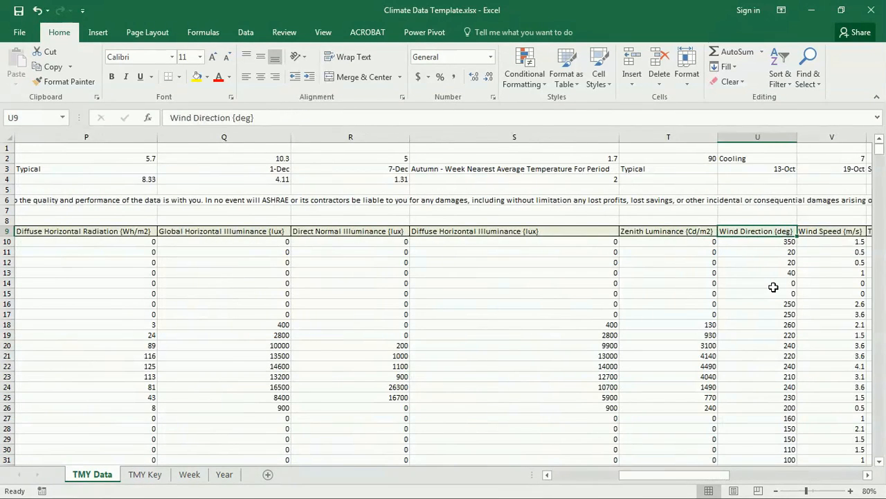
{"action": "key", "text": "Right"}
{"action": "key", "text": "Right"}
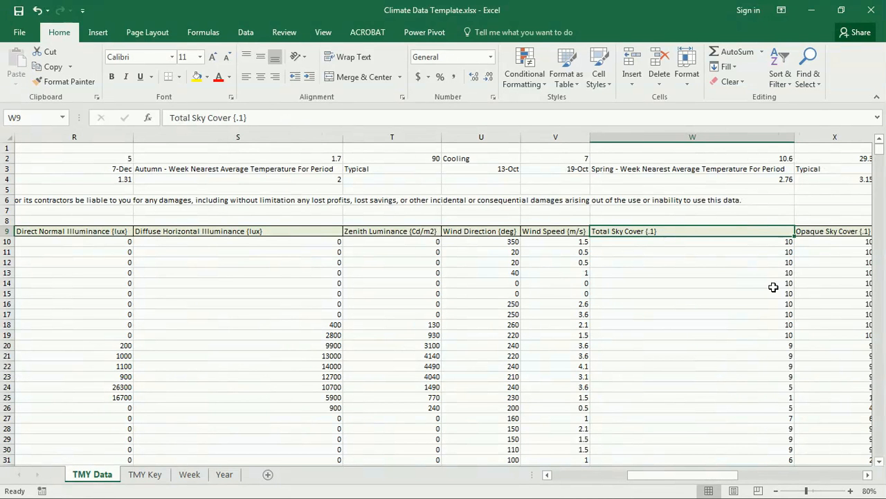
{"action": "left_click_drag", "start_coordinate": [313, 244], "coordinate": [296, 404]}
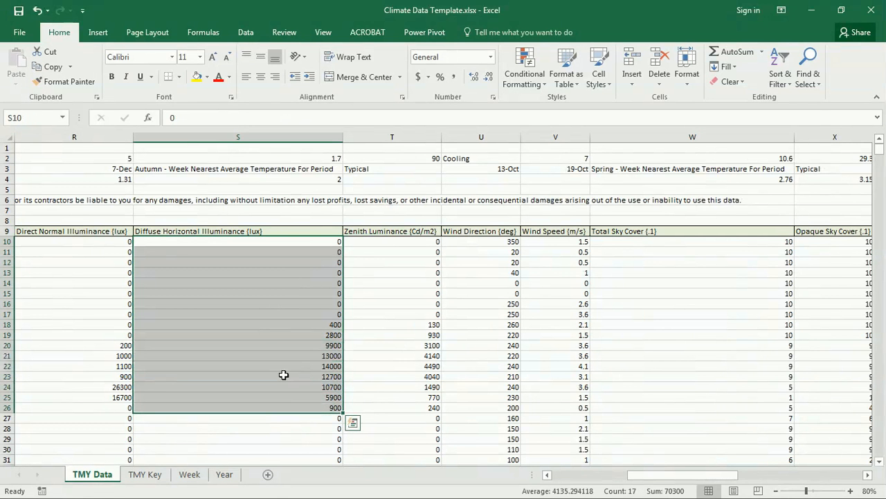
{"action": "left_click", "coordinate": [694, 262]}
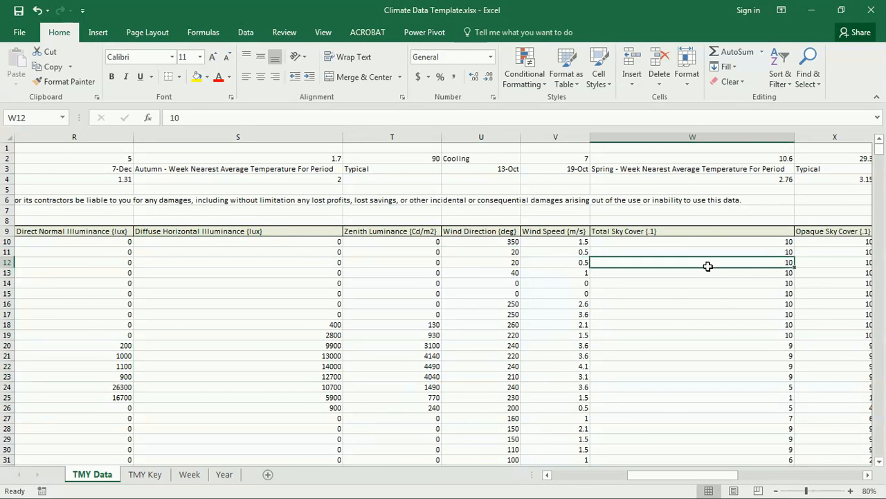
{"action": "left_click", "coordinate": [829, 263]}
{"action": "key", "text": "Right"}
{"action": "key", "text": "Right"}
{"action": "key", "text": "Right"}
{"action": "key", "text": "Right"}
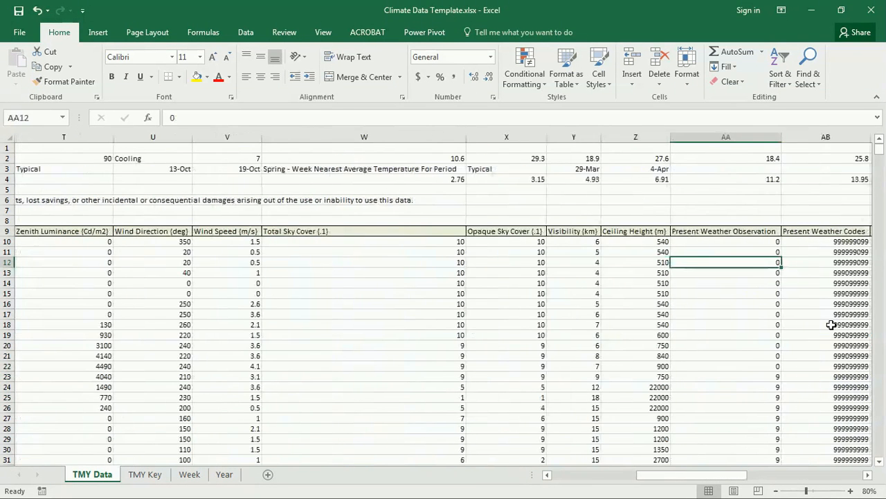
{"action": "key", "text": "Left"}
{"action": "key", "text": "Right"}
{"action": "key", "text": "Right"}
{"action": "key", "text": "Right"}
{"action": "key", "text": "Right"}
{"action": "key", "text": "Right"}
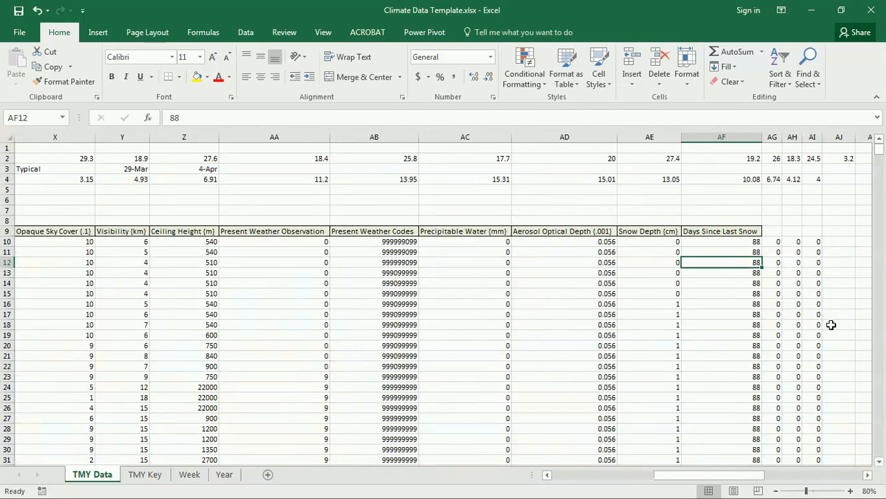
Select sample blocks of Present Weather, Weather Codes, Precipitable Water, Aerosol Optical Depth and Snow Depth values
{"action": "left_click", "coordinate": [304, 229]}
{"action": "left_click_drag", "start_coordinate": [305, 251], "coordinate": [297, 376]}
{"action": "left_click_drag", "start_coordinate": [400, 242], "coordinate": [400, 347]}
{"action": "left_click_drag", "start_coordinate": [481, 242], "coordinate": [481, 379]}
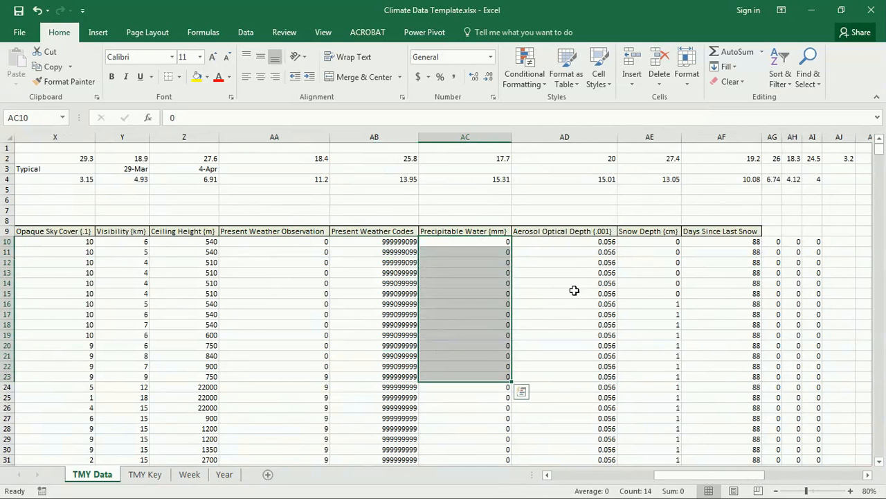
{"action": "left_click_drag", "start_coordinate": [562, 254], "coordinate": [565, 437]}
{"action": "left_click_drag", "start_coordinate": [669, 266], "coordinate": [668, 344]}
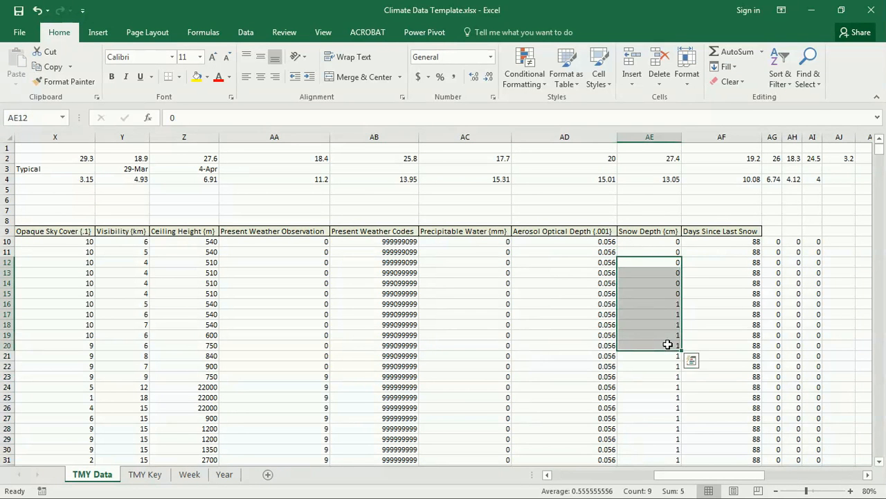
{"action": "left_click", "coordinate": [659, 384]}
Review Days Since Last Snow and radiation values, then switch to the Week sheet
{"action": "left_click_drag", "start_coordinate": [879, 149], "coordinate": [868, 122]}
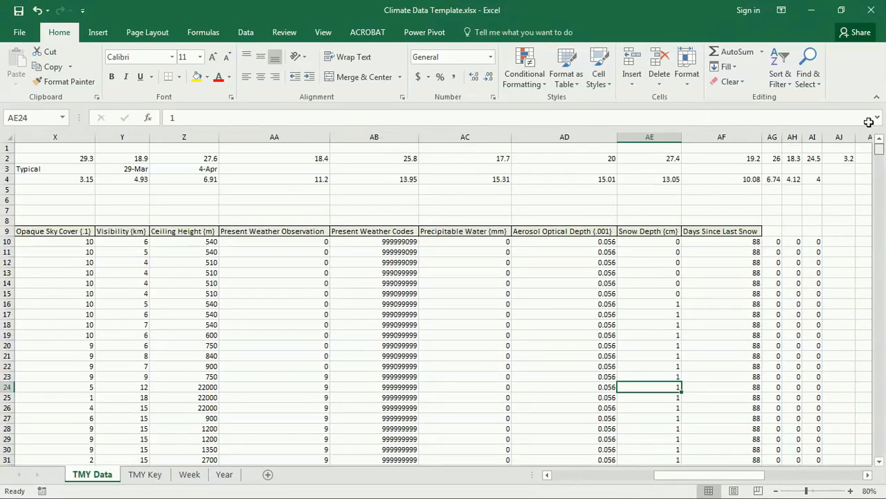
{"action": "left_click_drag", "start_coordinate": [643, 272], "coordinate": [643, 340]}
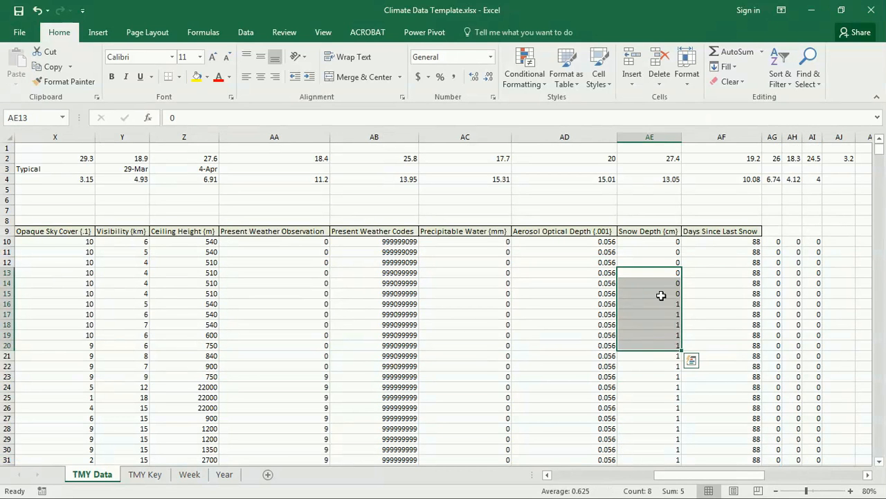
{"action": "left_click", "coordinate": [720, 296]}
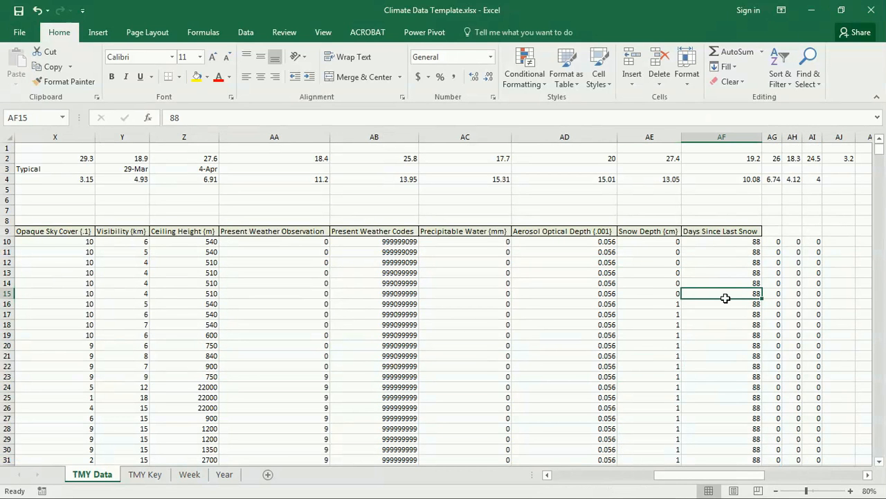
{"action": "left_click_drag", "start_coordinate": [879, 154], "coordinate": [883, 413]}
{"action": "left_click_drag", "start_coordinate": [883, 413], "coordinate": [860, 151]}
{"action": "left_click", "coordinate": [717, 265]}
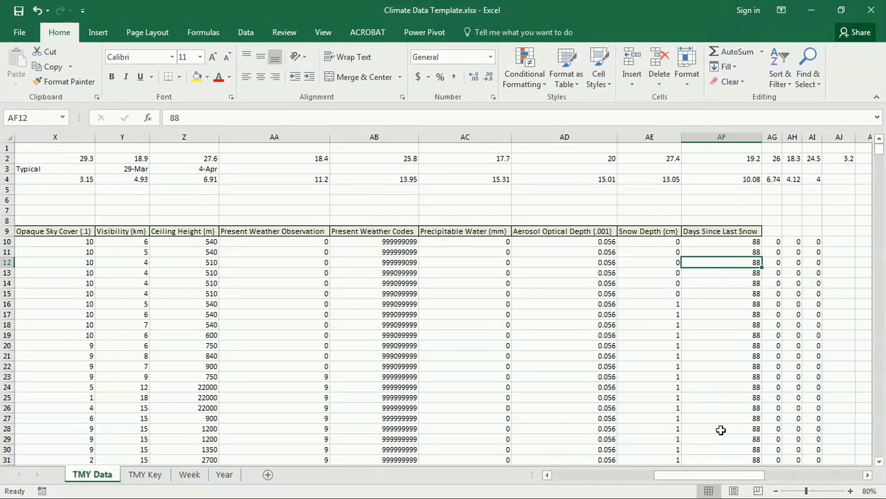
{"action": "left_click_drag", "start_coordinate": [741, 474], "coordinate": [623, 477]}
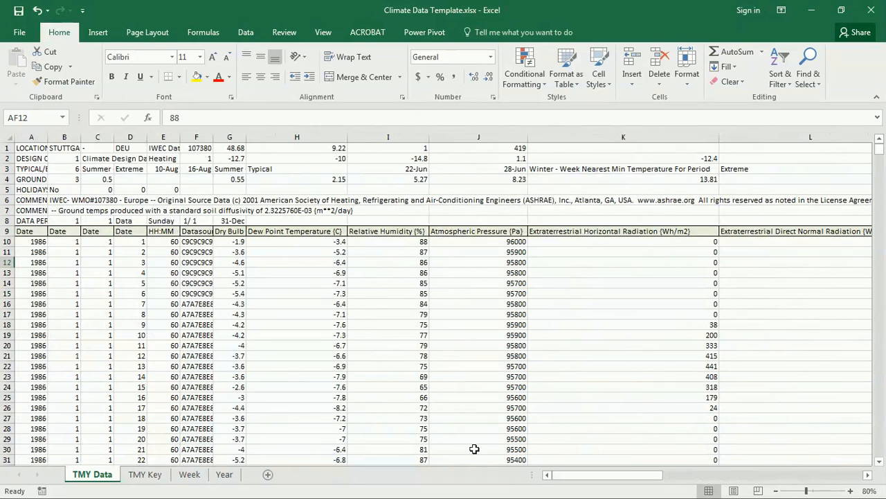
{"action": "left_click", "coordinate": [551, 256]}
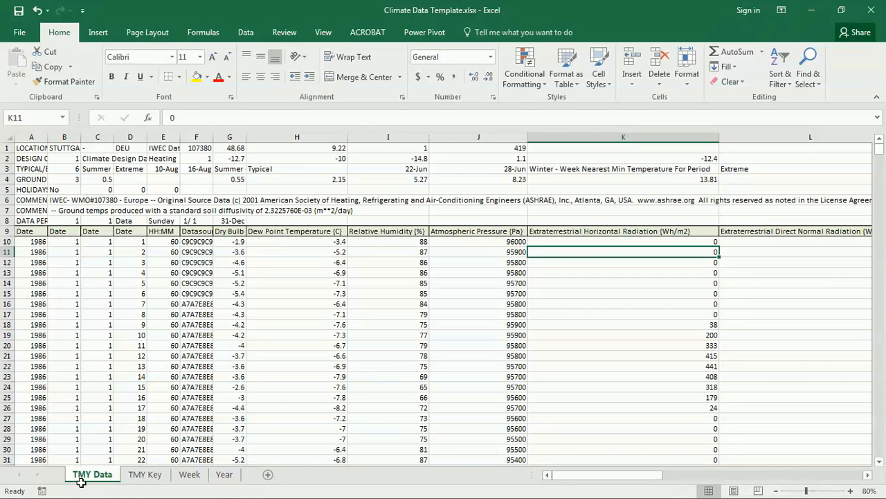
{"action": "left_click", "coordinate": [189, 474]}
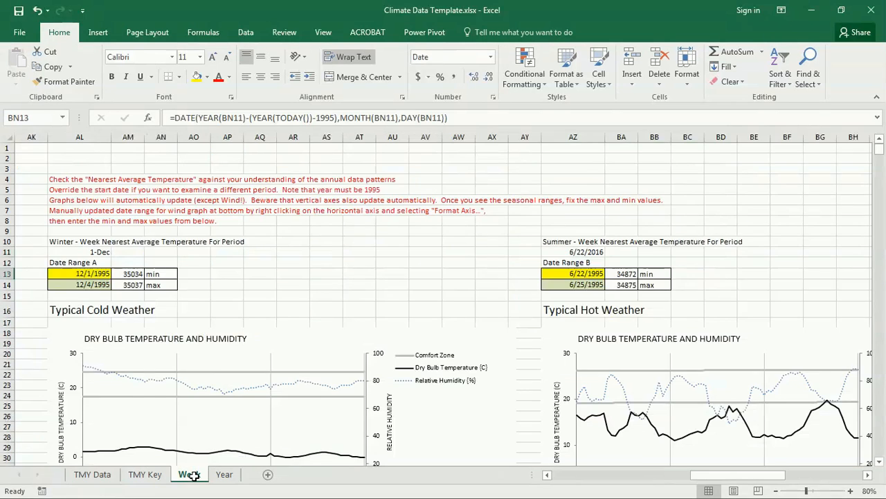
Read the Week sheet notes and compare the Dry Bulb, Relative Humidity and Global Radiation header cells
{"action": "left_click_drag", "start_coordinate": [755, 474], "coordinate": [593, 477]}
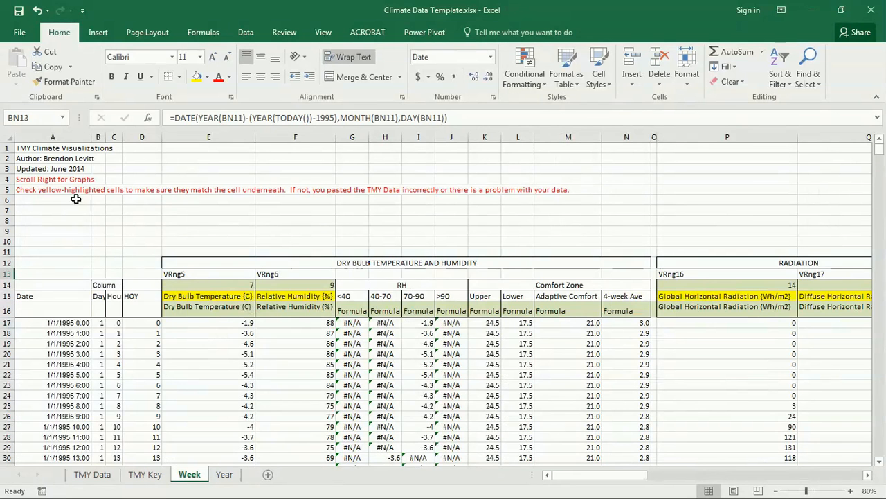
{"action": "left_click", "coordinate": [28, 180]}
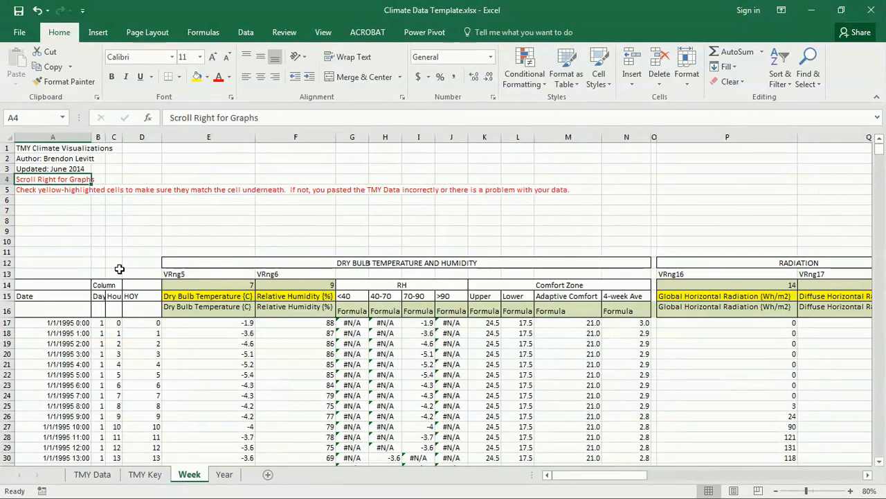
{"action": "left_click", "coordinate": [56, 192]}
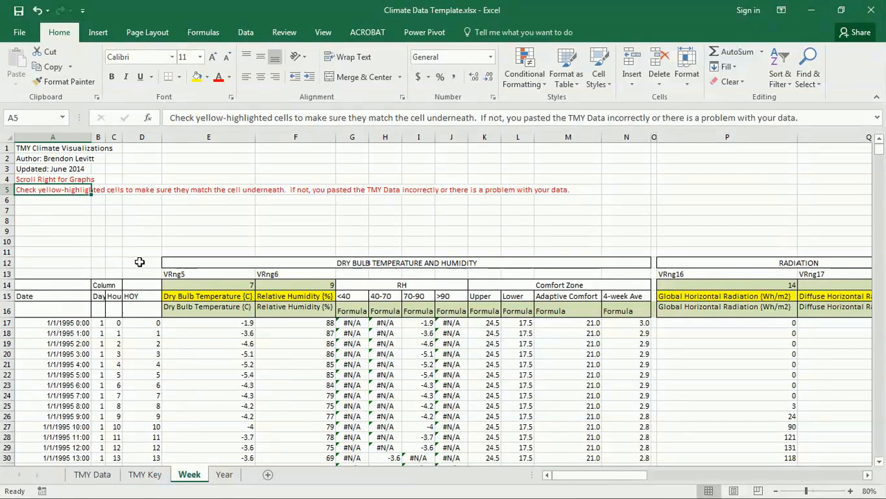
{"action": "left_click", "coordinate": [234, 294]}
{"action": "left_click", "coordinate": [222, 310]}
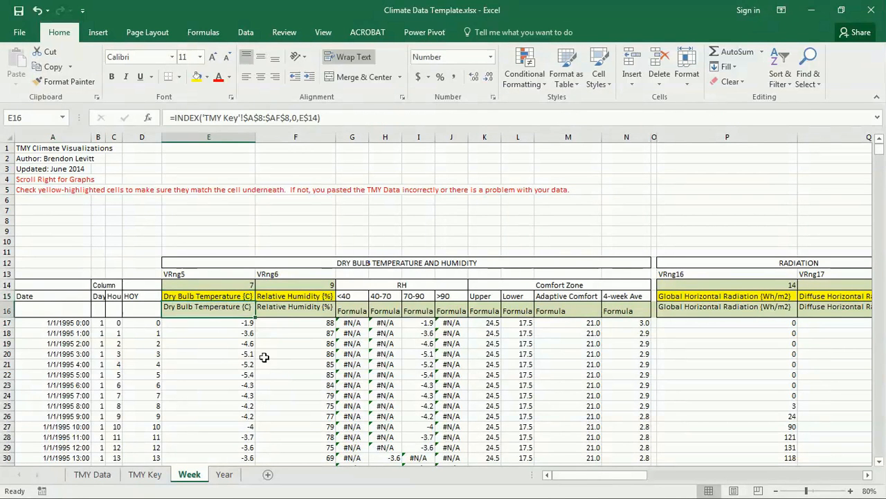
{"action": "left_click_drag", "start_coordinate": [246, 296], "coordinate": [248, 309]}
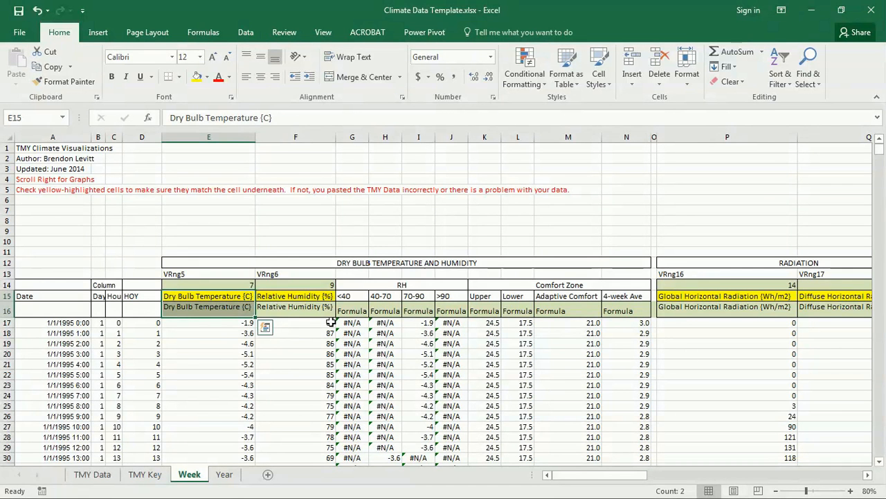
{"action": "left_click_drag", "start_coordinate": [302, 299], "coordinate": [303, 306]}
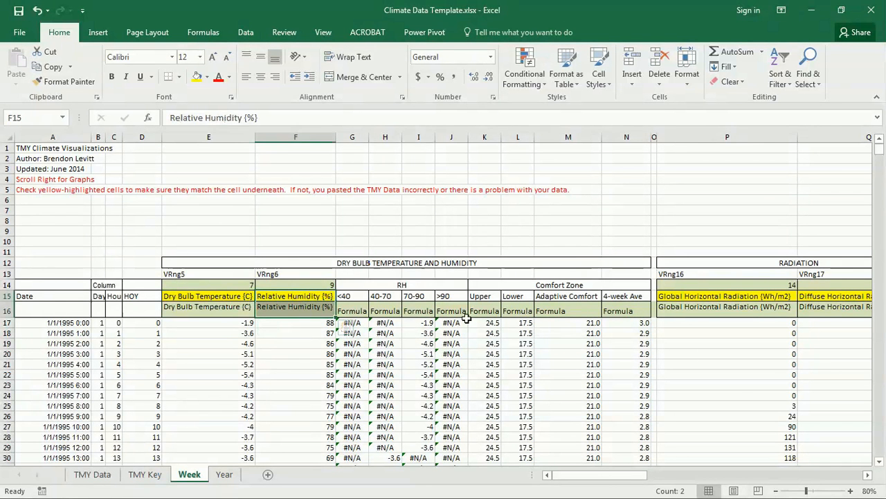
{"action": "left_click_drag", "start_coordinate": [693, 296], "coordinate": [693, 310]}
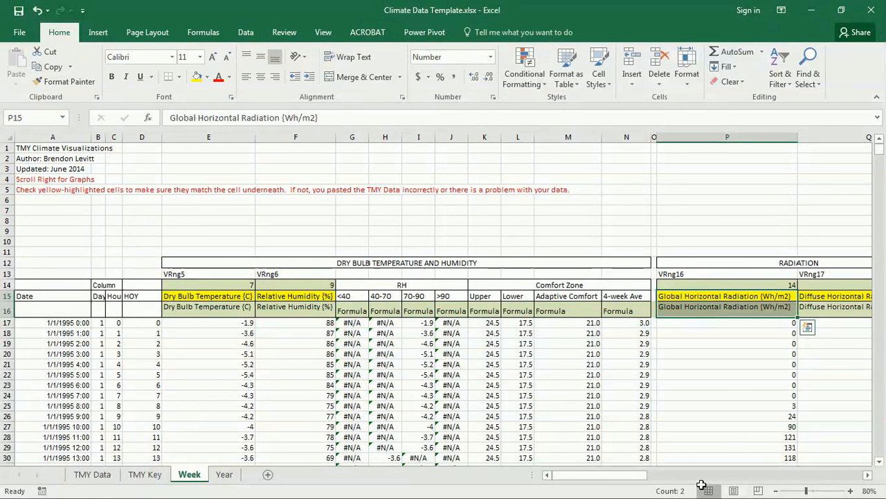
Compare the Diffuse Horizontal Radiation, Total Sky Cover and wind header cells
{"action": "left_click_drag", "start_coordinate": [643, 474], "coordinate": [675, 474]}
{"action": "left_click", "coordinate": [431, 296]}
{"action": "left_click_drag", "start_coordinate": [432, 296], "coordinate": [412, 307]}
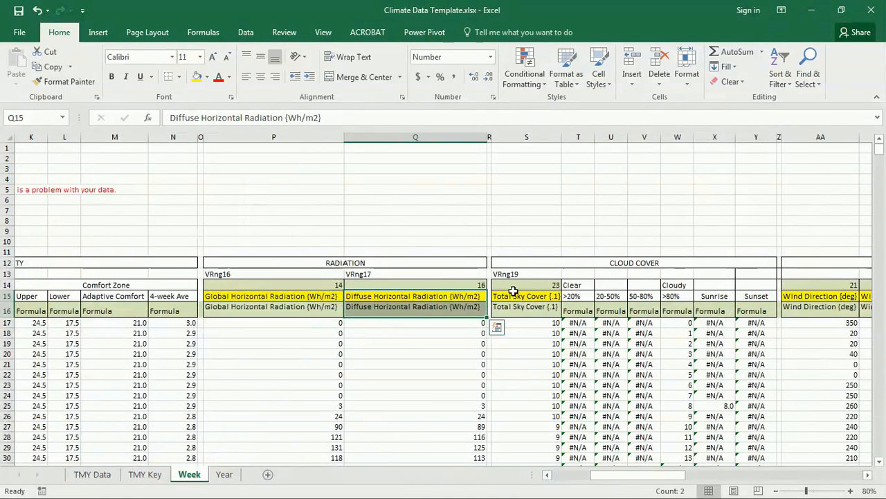
{"action": "left_click_drag", "start_coordinate": [510, 290], "coordinate": [519, 303]}
{"action": "left_click_drag", "start_coordinate": [819, 296], "coordinate": [821, 308]}
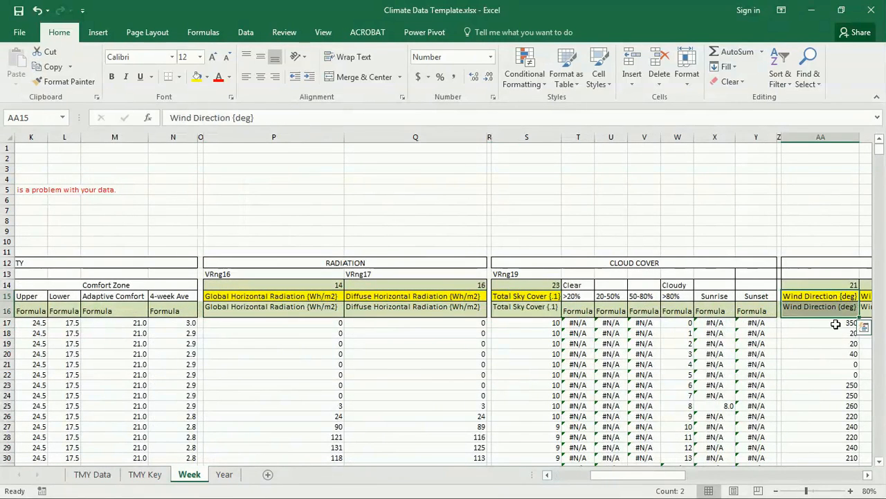
Scroll right to the PRECIPITATION table and select its note and header area
{"action": "left_click", "coordinate": [867, 474]}
{"action": "left_click", "coordinate": [870, 475]}
{"action": "left_click", "coordinate": [869, 475]}
{"action": "left_click", "coordinate": [870, 475]}
{"action": "left_click", "coordinate": [869, 475]}
{"action": "left_click", "coordinate": [870, 475]}
{"action": "left_click", "coordinate": [870, 475]}
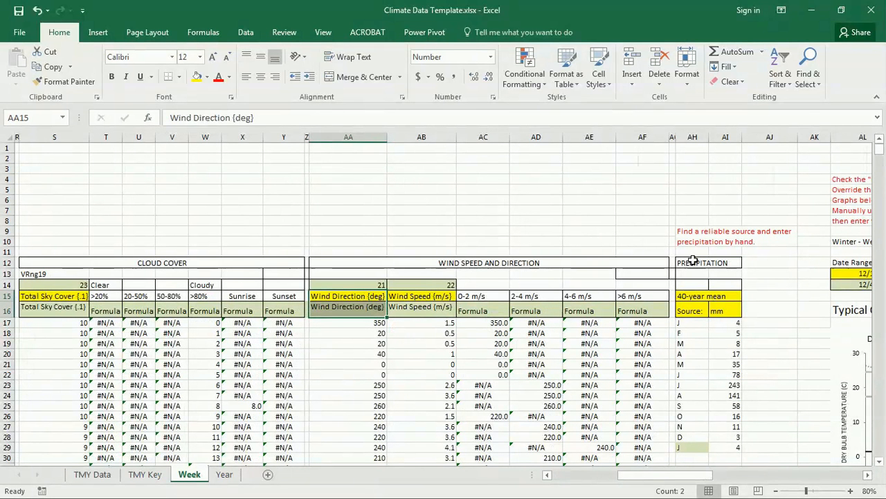
{"action": "left_click_drag", "start_coordinate": [692, 210], "coordinate": [769, 313]}
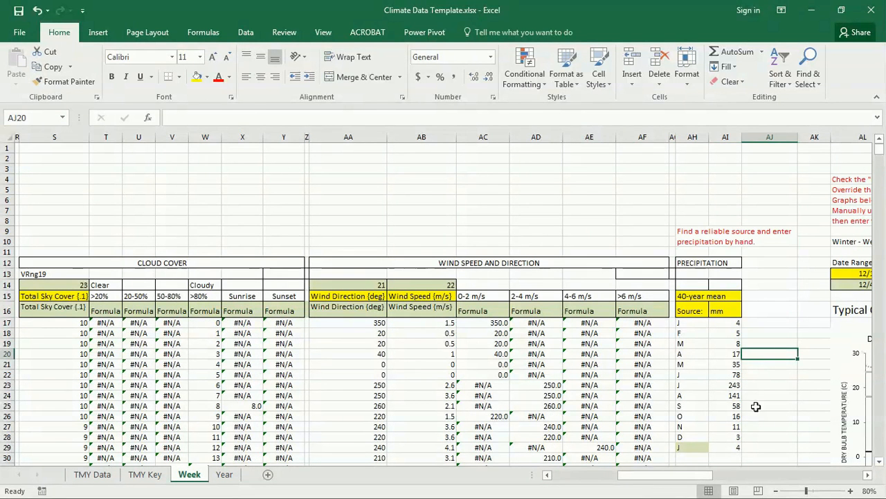
Read the manual-precipitation note and look for precipitation values on the TMY Data sheet
{"action": "left_click", "coordinate": [688, 243]}
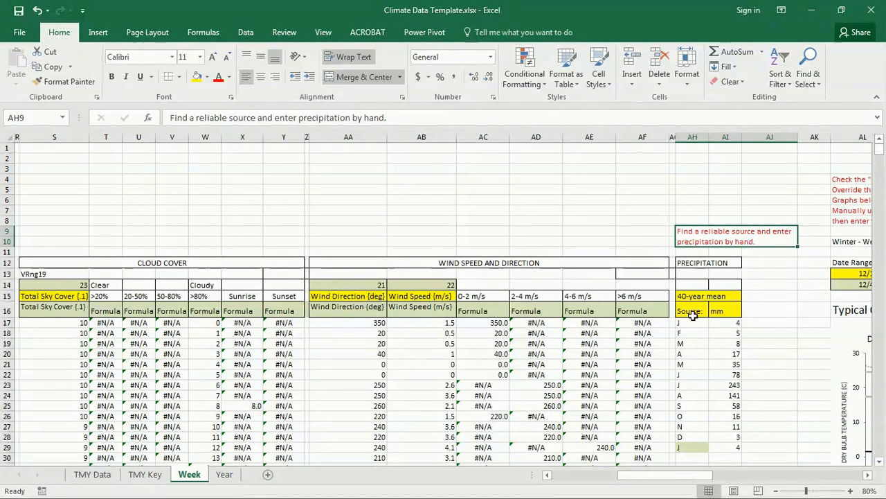
{"action": "left_click", "coordinate": [109, 478]}
{"action": "left_click_drag", "start_coordinate": [540, 474], "coordinate": [689, 475]}
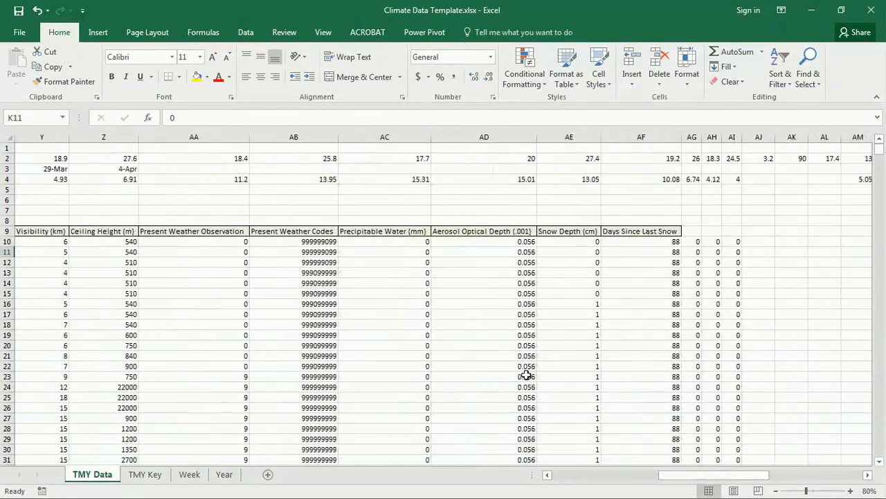
{"action": "left_click", "coordinate": [385, 261]}
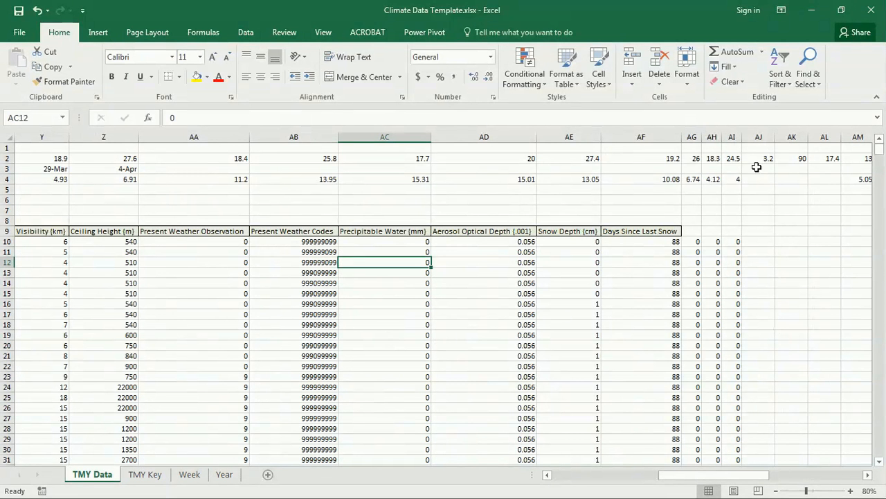
{"action": "left_click_drag", "start_coordinate": [879, 151], "coordinate": [872, 132]}
Return to the Week sheet, select January's precipitation cell AI17, and switch to Chrome
{"action": "left_click", "coordinate": [189, 475]}
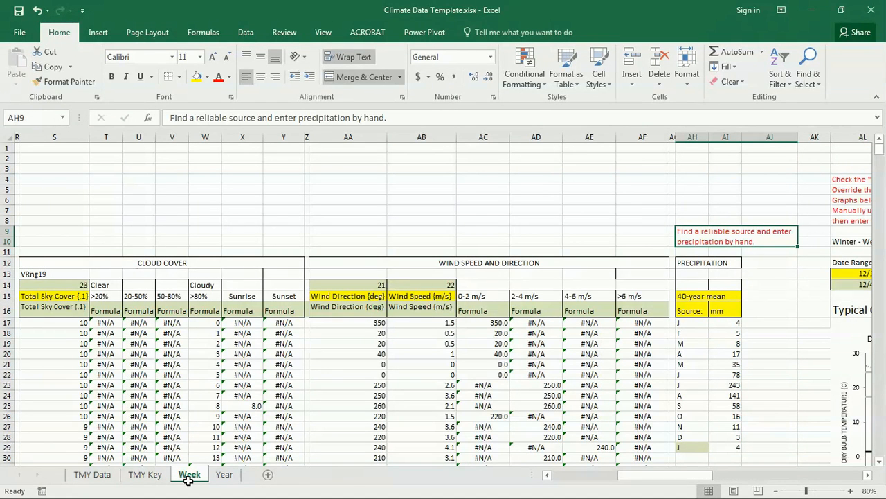
{"action": "left_click", "coordinate": [726, 324]}
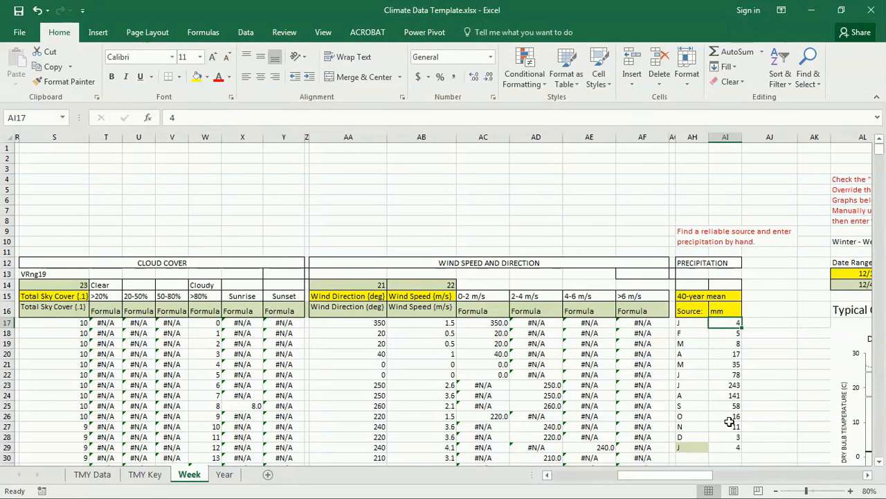
{"action": "left_click_drag", "start_coordinate": [693, 477], "coordinate": [710, 478]}
{"action": "scroll", "coordinate": [574, 325], "scroll_direction": "down", "scroll_amount": 2}
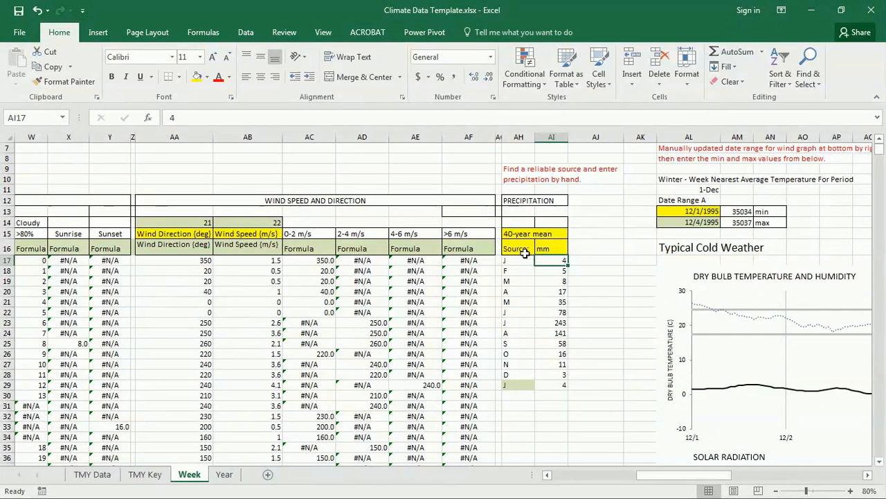
{"action": "key", "text": "alt+Tab"}
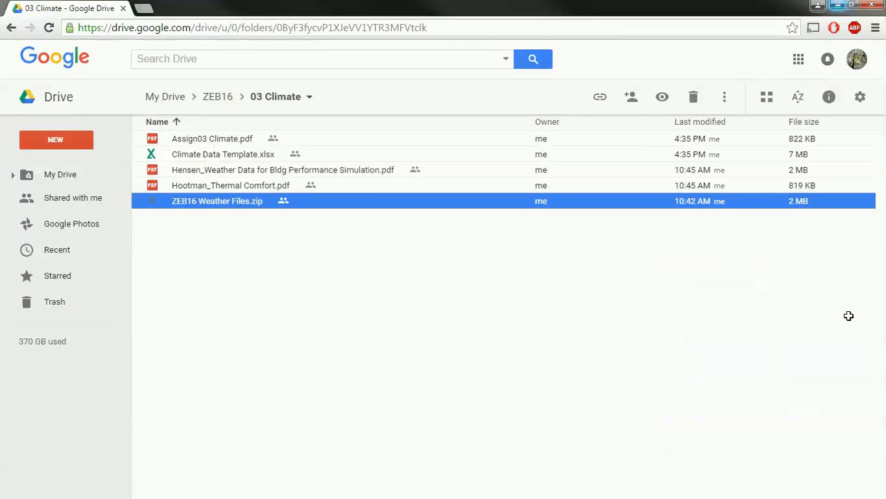
Search Google for 'stuttgart monthly precipitation' and open the weather-and-climate.com result
{"action": "left_click", "coordinate": [141, 7]}
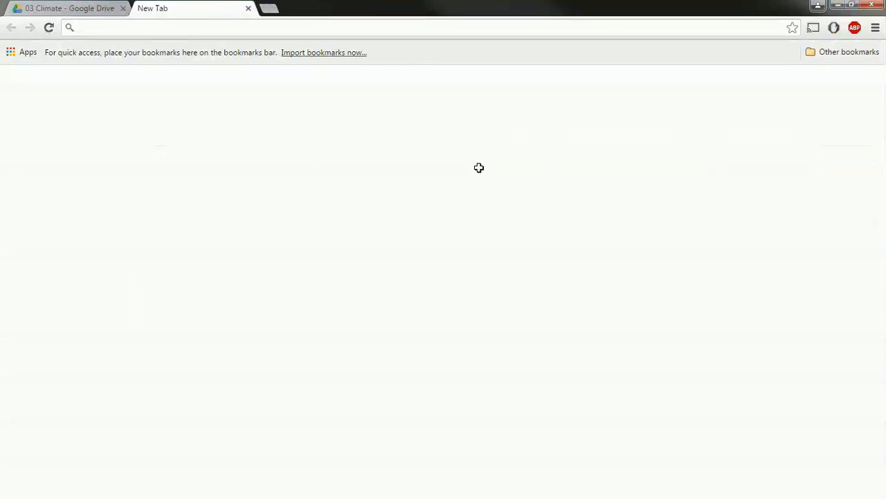
{"action": "type", "text": "stuttgart "}
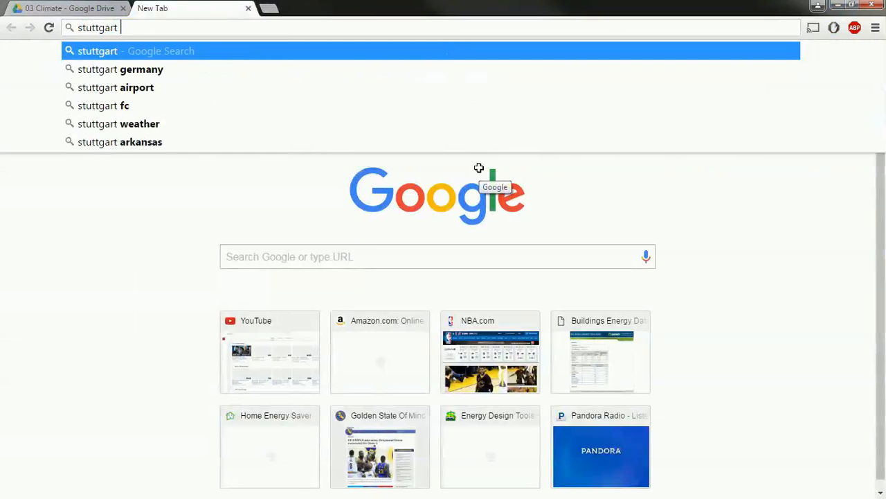
{"action": "type", "text": "monthly"}
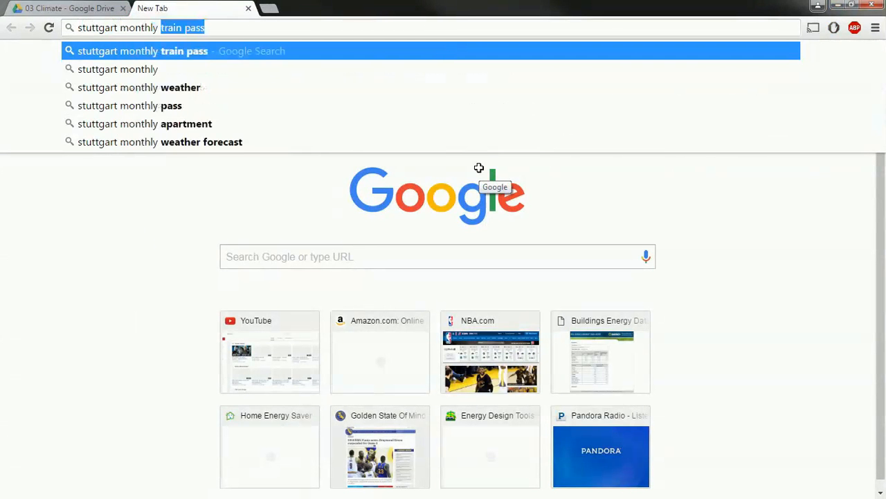
{"action": "type", "text": " precip"}
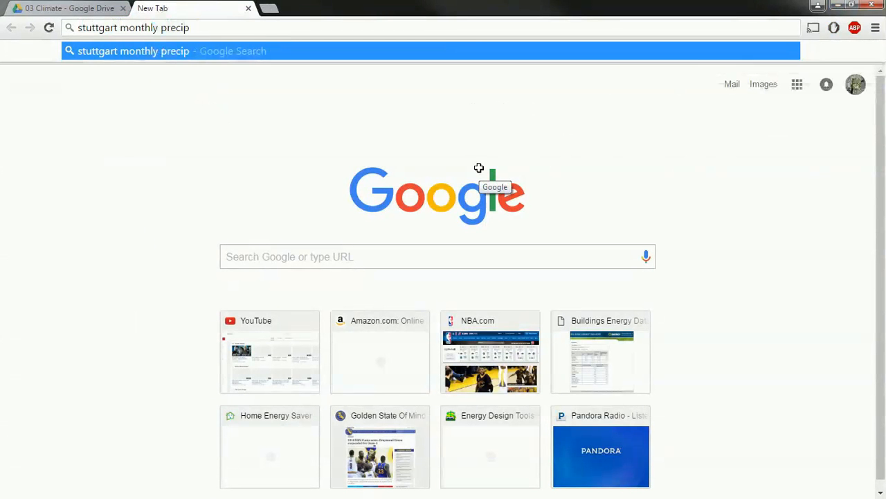
{"action": "type", "text": "itation"}
{"action": "key", "text": "Return"}
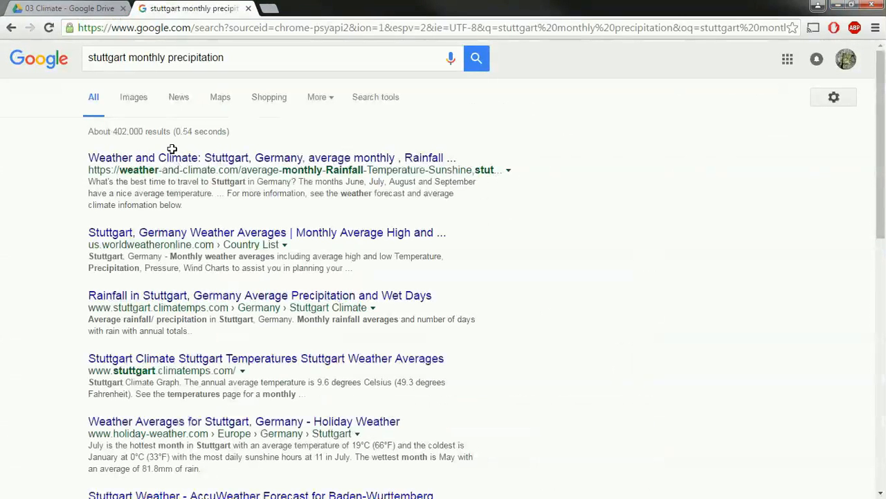
{"action": "left_click", "coordinate": [376, 157]}
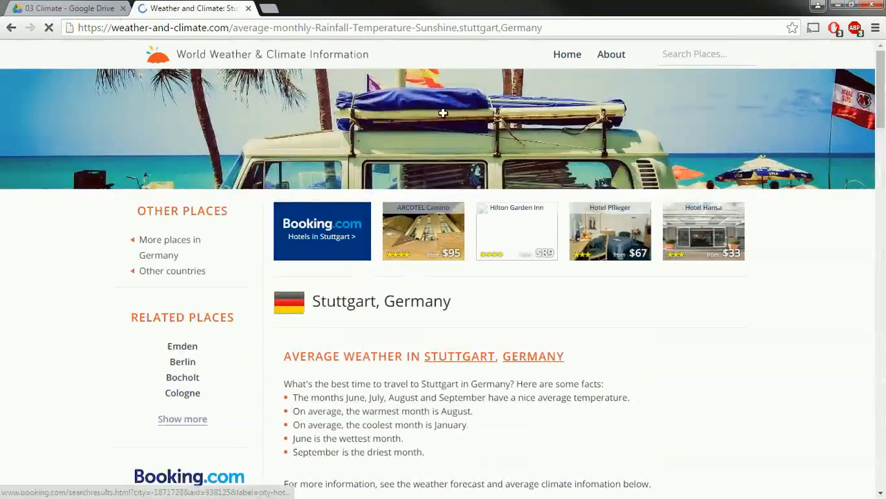
Snap Chrome to the left half and scroll to the Stuttgart monthly precipitation chart
{"action": "left_click_drag", "start_coordinate": [498, 3], "coordinate": [1, 10]}
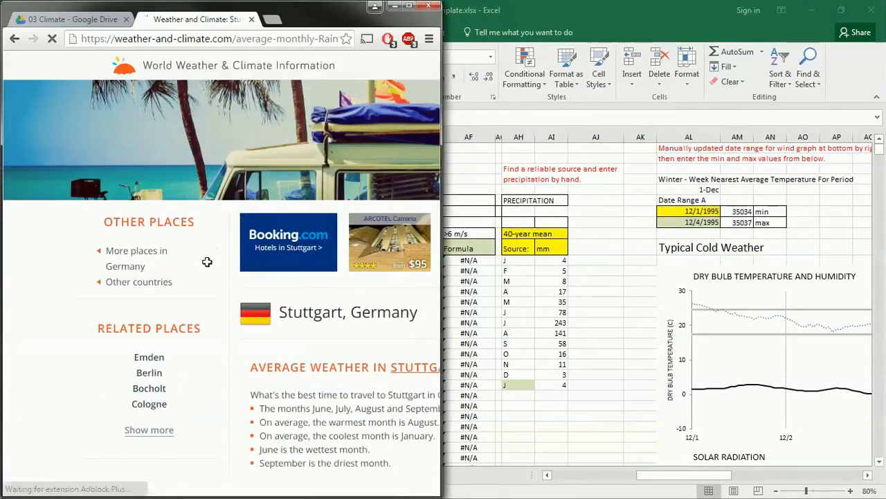
{"action": "scroll", "coordinate": [207, 264], "scroll_direction": "down", "scroll_amount": 5}
{"action": "scroll", "coordinate": [208, 264], "scroll_direction": "down", "scroll_amount": 4}
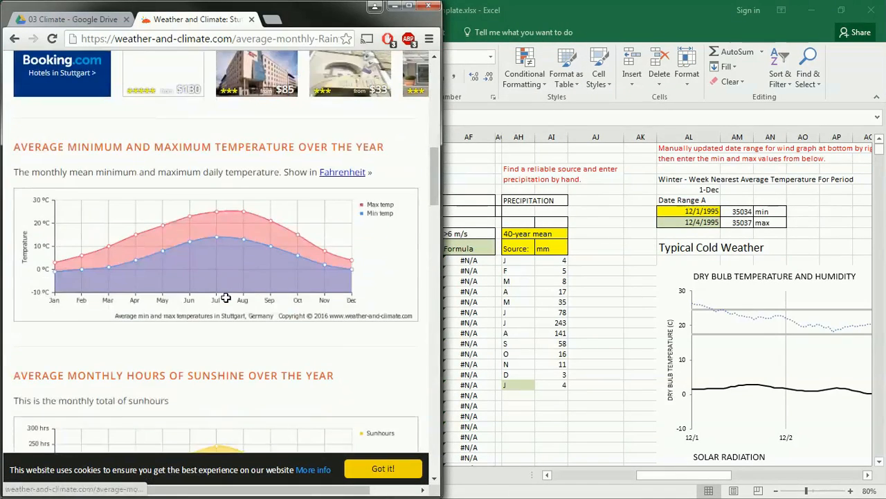
{"action": "scroll", "coordinate": [283, 331], "scroll_direction": "down", "scroll_amount": 8}
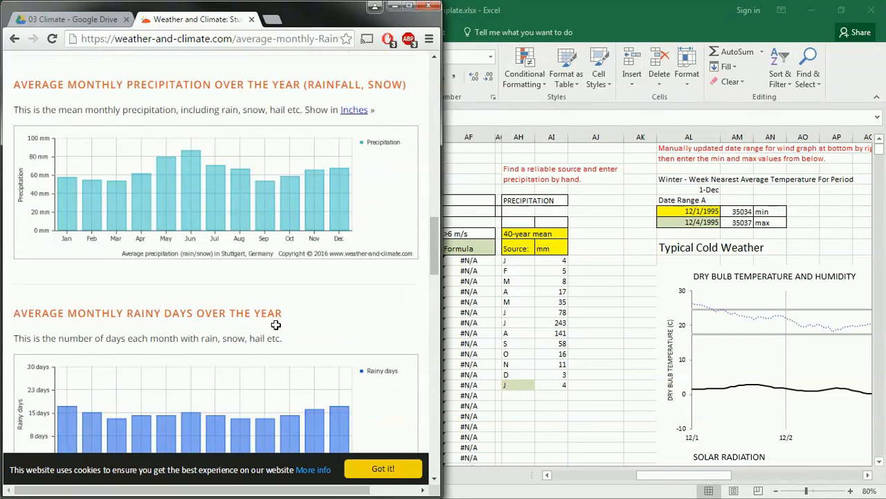
{"action": "left_click_drag", "start_coordinate": [439, 309], "coordinate": [526, 336]}
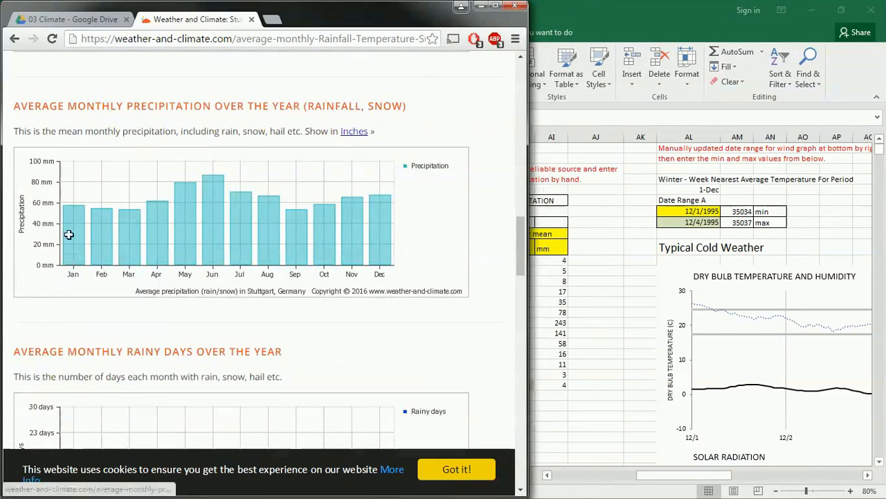
{"action": "left_click", "coordinate": [603, 280]}
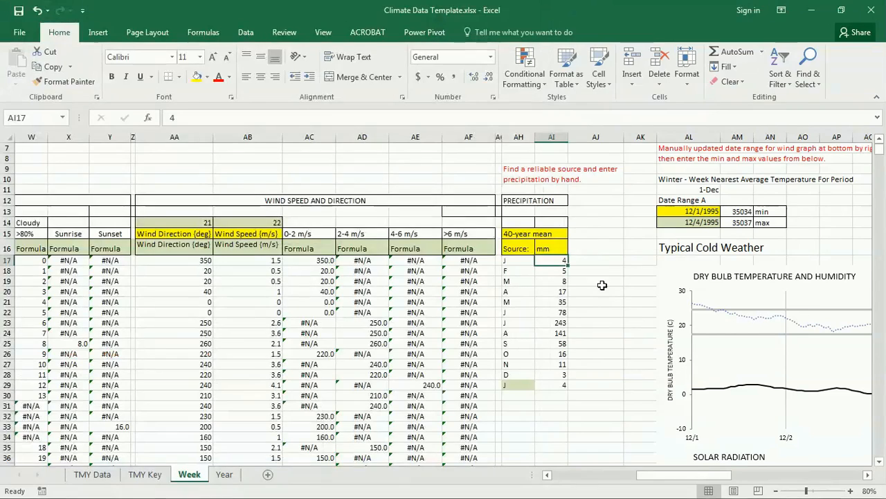
Enter January–June precipitation in AI17 onward: 58, 55, 50, 61, 80, 85 mm
{"action": "mouse_move", "coordinate": [640, 7]}
{"action": "left_mouse_down"}
{"action": "mouse_move", "coordinate": [641, 19]}
{"action": "mouse_move", "coordinate": [634, 5]}
{"action": "left_mouse_up"}
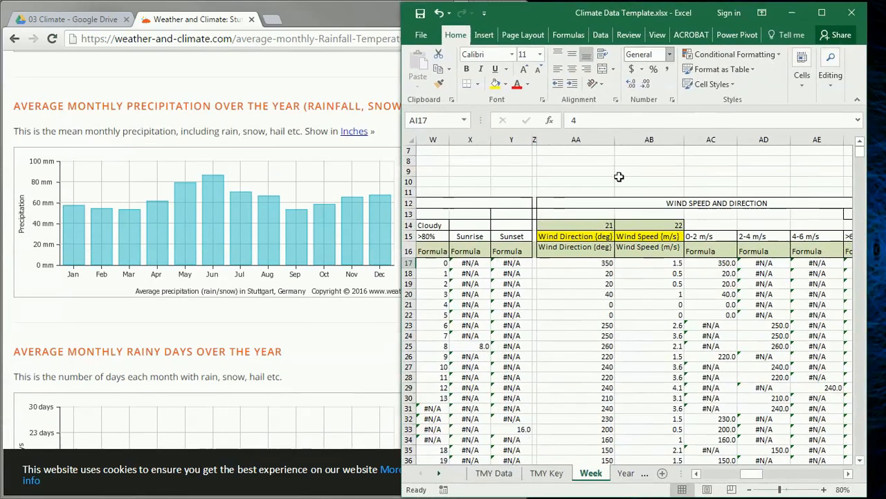
{"action": "left_click_drag", "start_coordinate": [760, 473], "coordinate": [773, 474]}
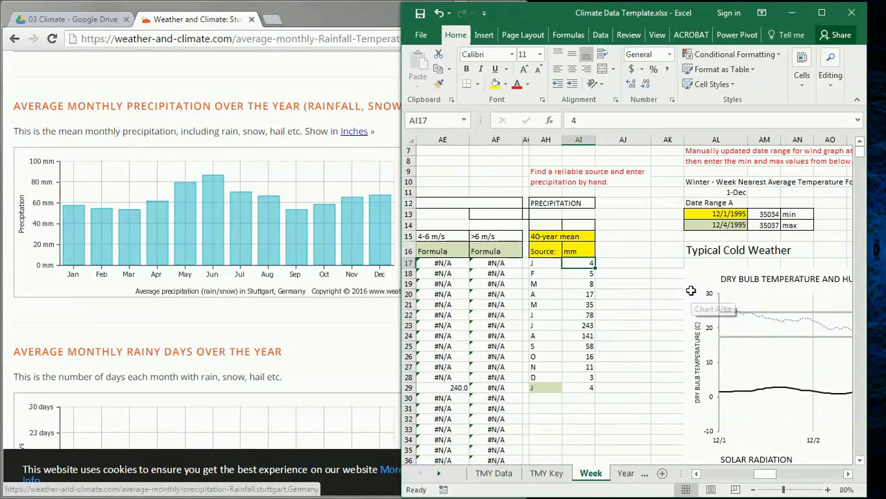
{"action": "type", "text": "58"}
{"action": "key", "text": "Return"}
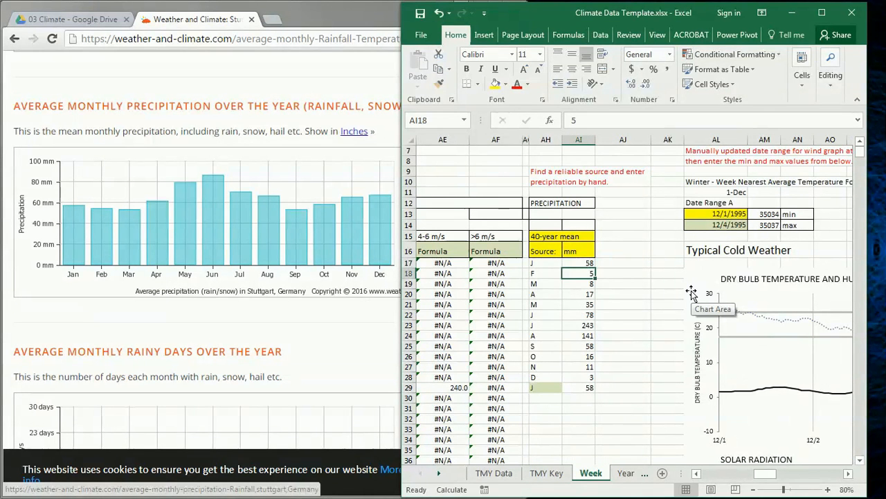
{"action": "type", "text": "55"}
{"action": "key", "text": "Return"}
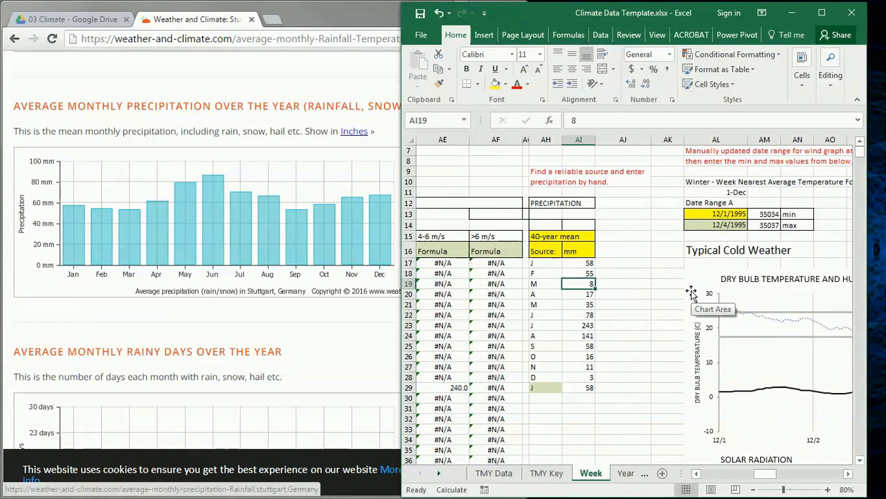
{"action": "type", "text": "50"}
{"action": "key", "text": "Return"}
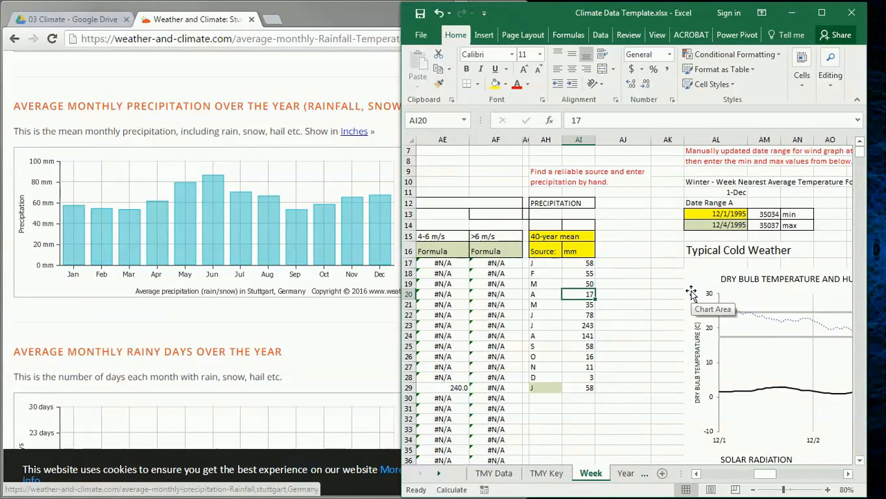
{"action": "type", "text": "61"}
{"action": "key", "text": "Return"}
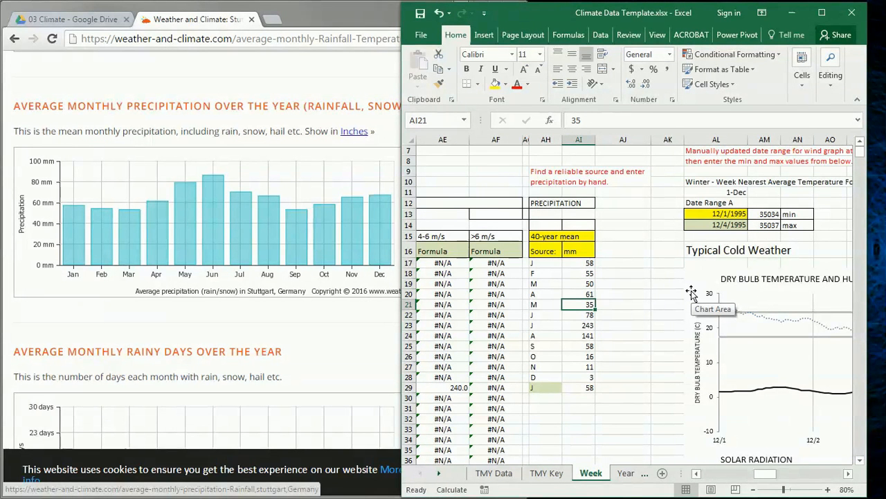
{"action": "type", "text": "80"}
{"action": "key", "text": "Return"}
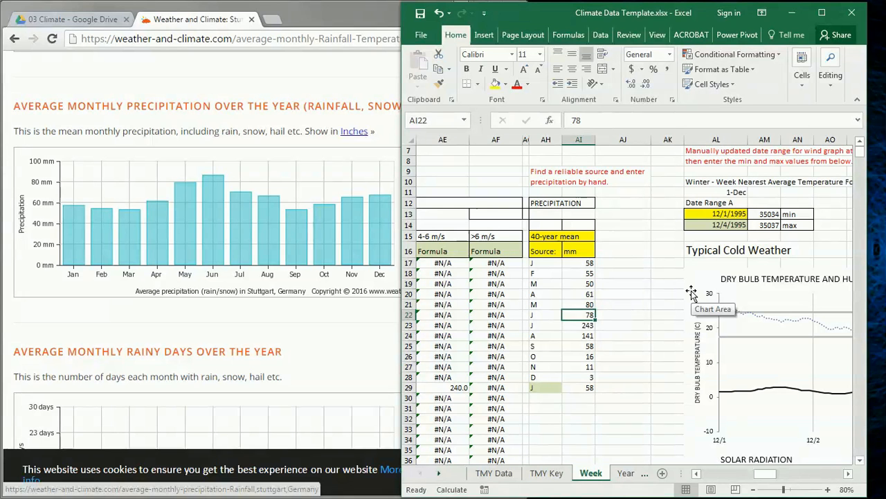
{"action": "type", "text": "85"}
{"action": "key", "text": "Return"}
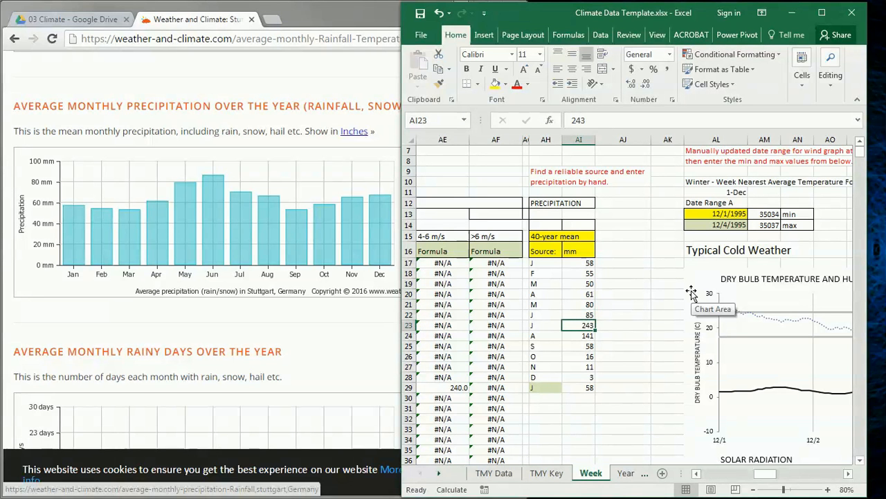
Enter July–December precipitation: 70, 65, 56, 59, 62, 65 mm
{"action": "type", "text": "70"}
{"action": "key", "text": "Return"}
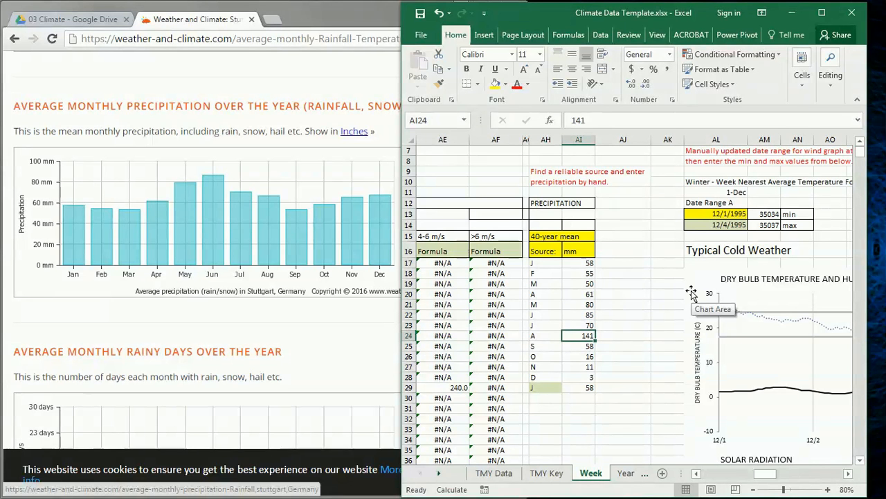
{"action": "type", "text": "65"}
{"action": "key", "text": "Return"}
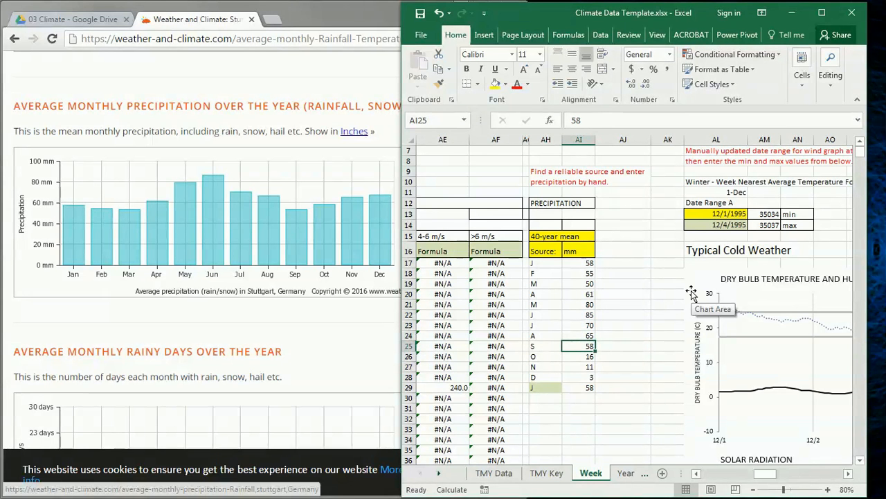
{"action": "type", "text": "56"}
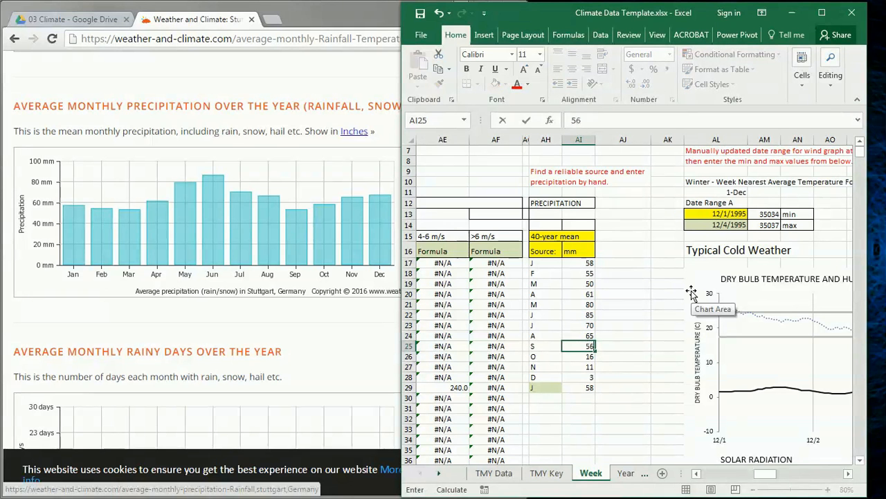
{"action": "key", "text": "Return"}
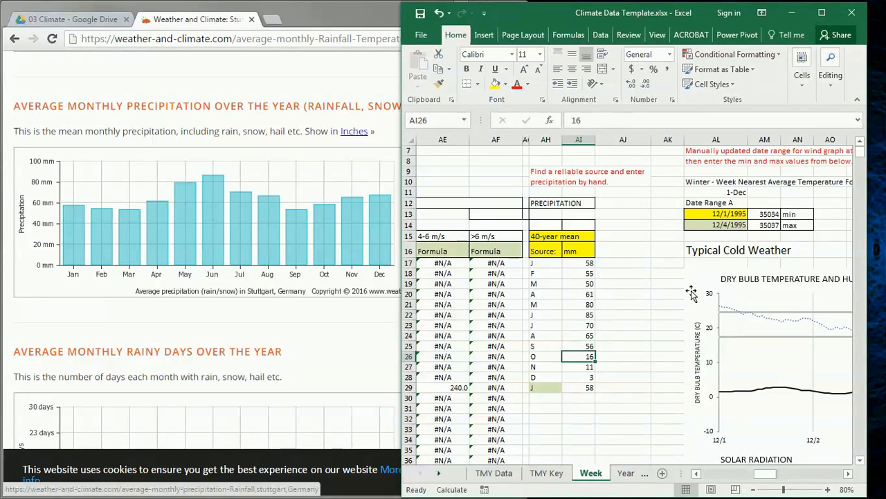
{"action": "type", "text": "59"}
{"action": "key", "text": "Return"}
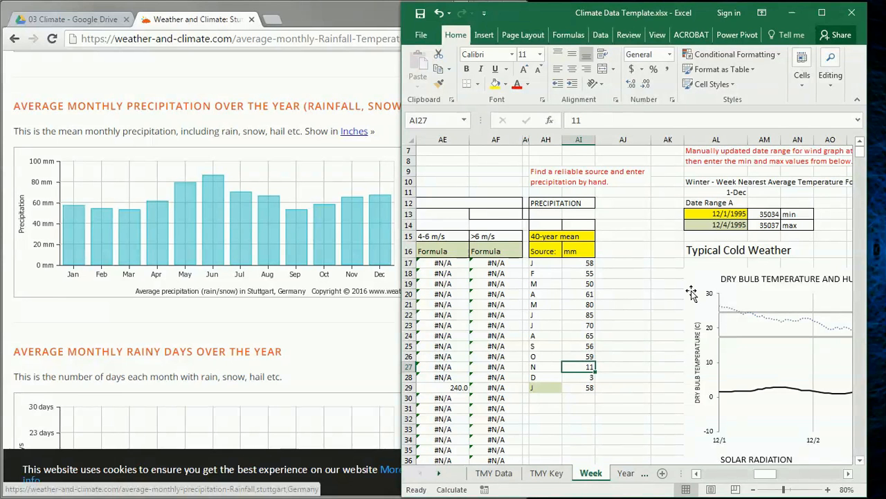
{"action": "type", "text": "62"}
{"action": "key", "text": "Return"}
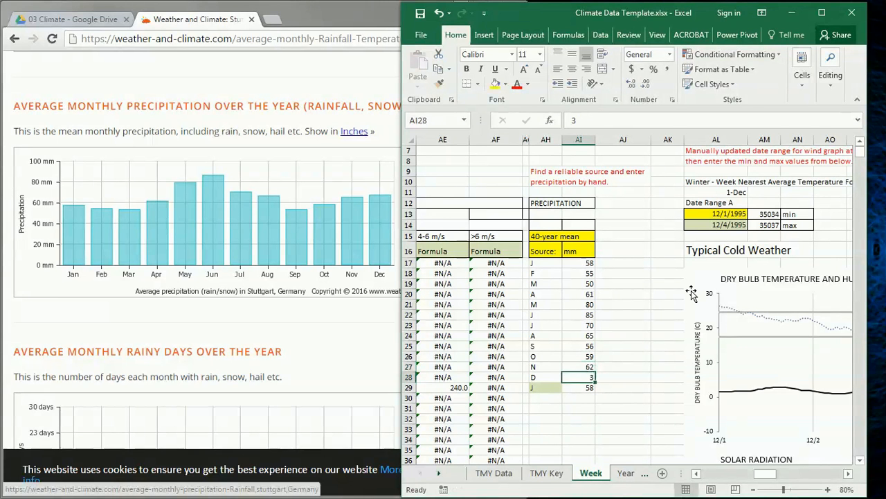
{"action": "type", "text": "3"}
{"action": "type", "text": "5"}
{"action": "key", "text": "Return"}
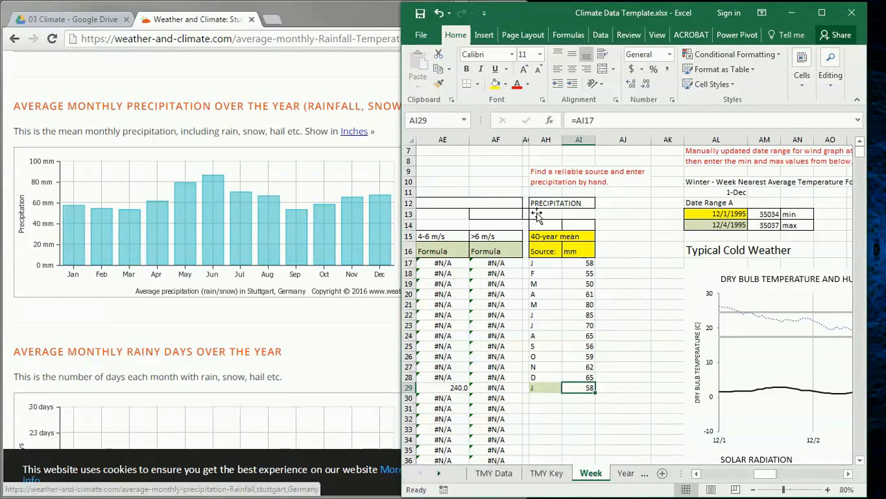
Confirm the repeated January row as =AI17, then go back to the precipitation search results
{"action": "left_click", "coordinate": [538, 408]}
{"action": "left_click", "coordinate": [538, 388]}
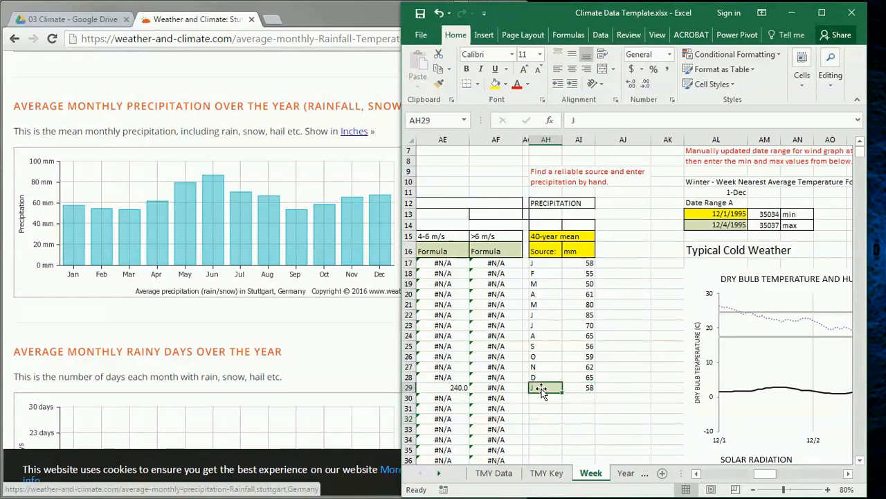
{"action": "left_click", "coordinate": [589, 390]}
{"action": "left_click", "coordinate": [584, 263]}
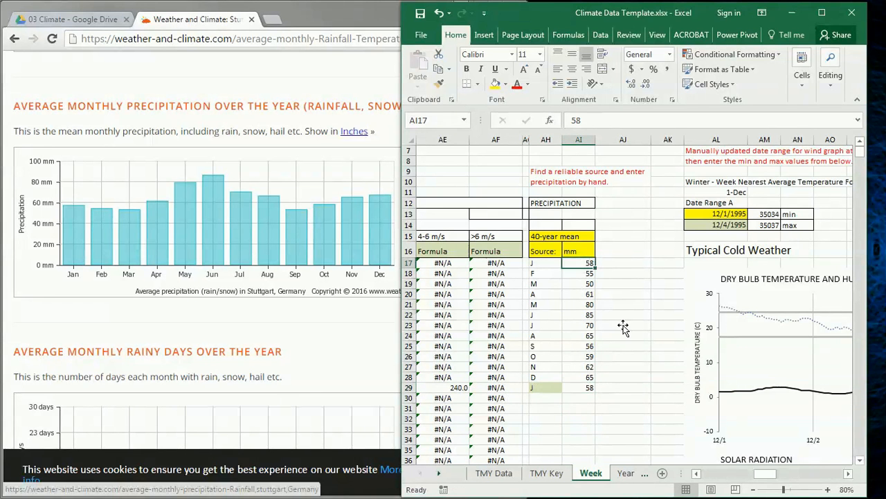
{"action": "left_click", "coordinate": [580, 390]}
{"action": "left_click", "coordinate": [614, 121]}
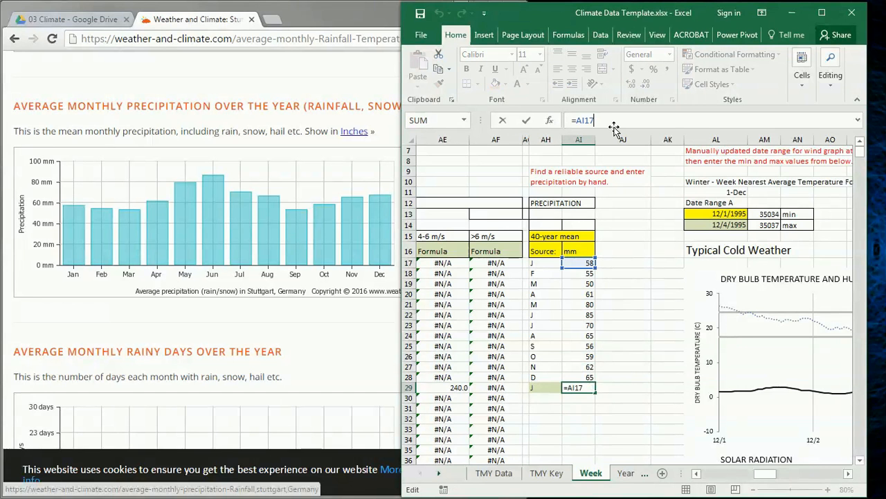
{"action": "key", "text": "Return"}
{"action": "left_click", "coordinate": [621, 410]}
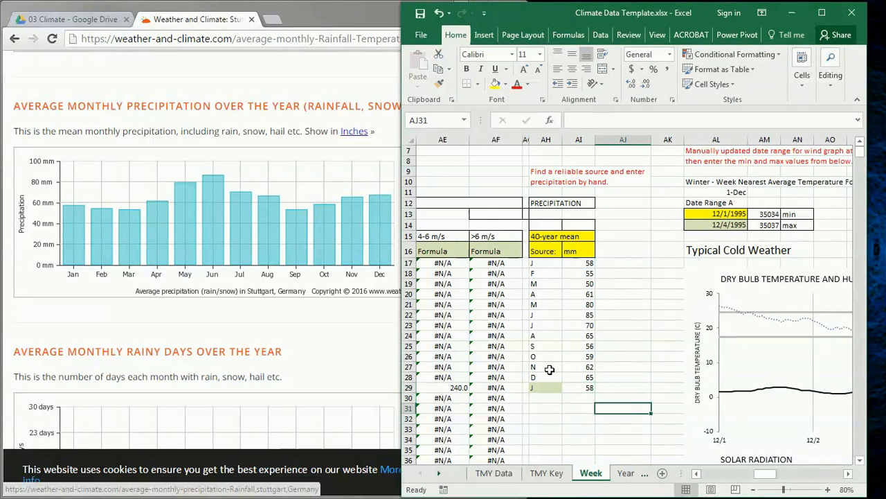
{"action": "left_click", "coordinate": [191, 97]}
{"action": "key", "text": "alt+Left"}
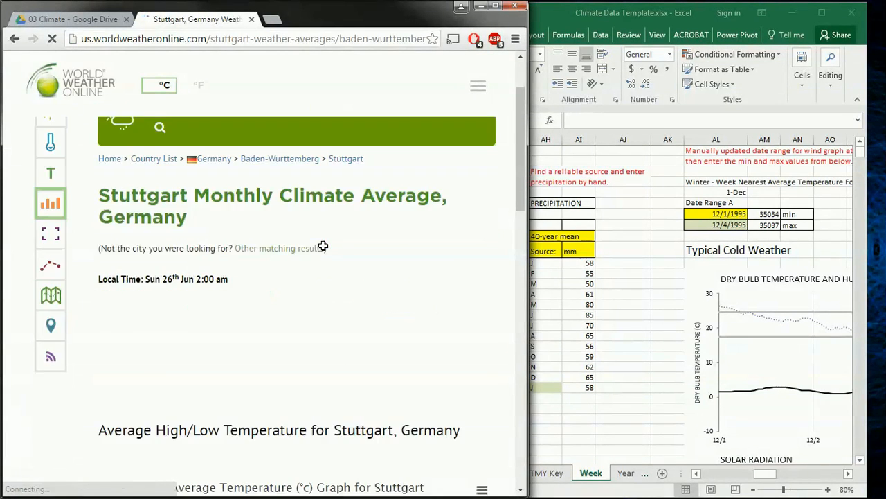
Review World Weather Online's Stuttgart rainfall chart, select its URL, and maximize Excel again
{"action": "scroll", "coordinate": [322, 246], "scroll_direction": "down", "scroll_amount": 10}
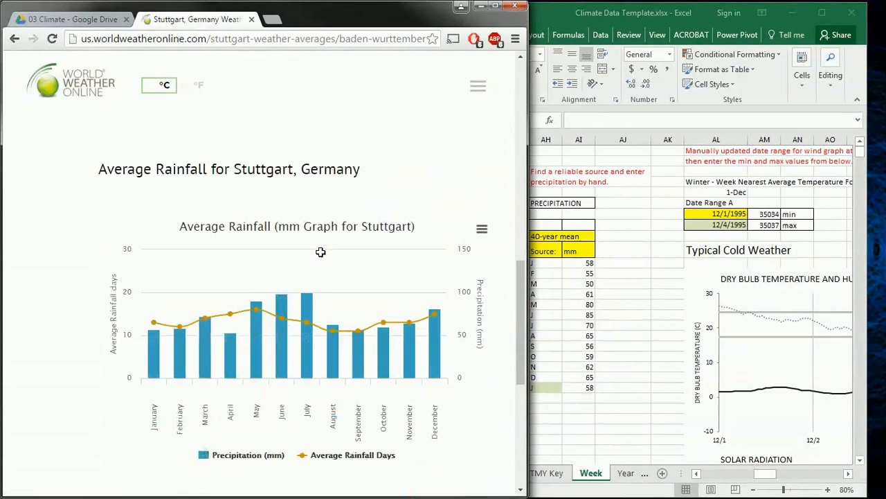
{"action": "scroll", "coordinate": [320, 252], "scroll_direction": "down", "scroll_amount": 2}
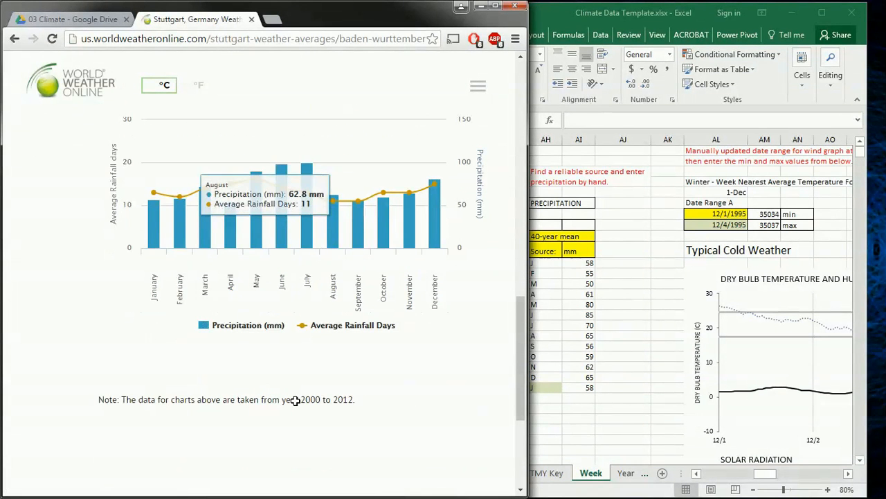
{"action": "mouse_move", "coordinate": [143, 229]}
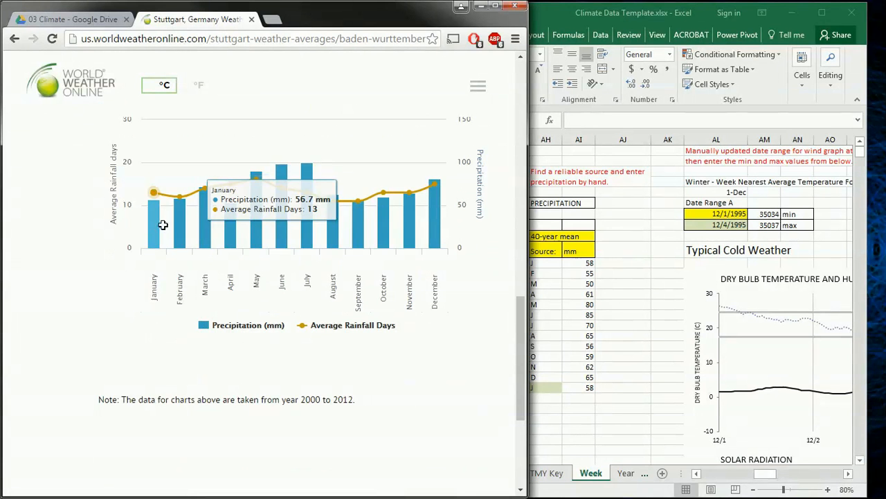
{"action": "mouse_move", "coordinate": [176, 228]}
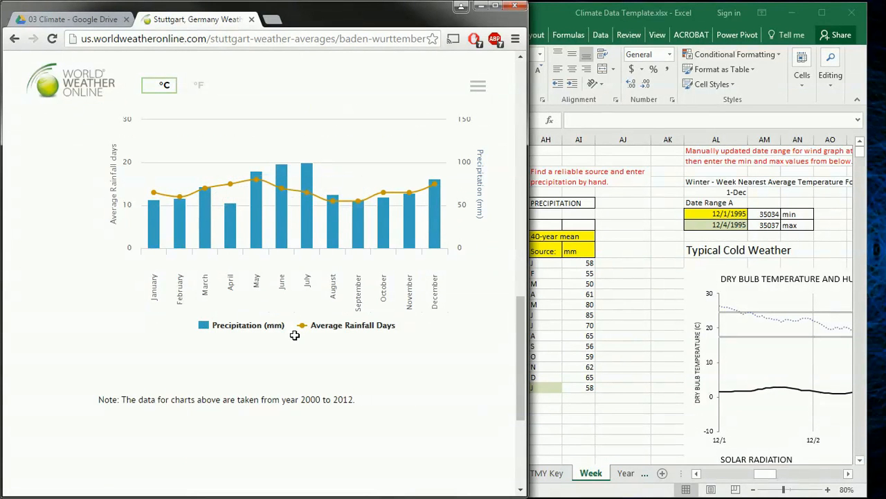
{"action": "scroll", "coordinate": [294, 336], "scroll_direction": "up", "scroll_amount": 1}
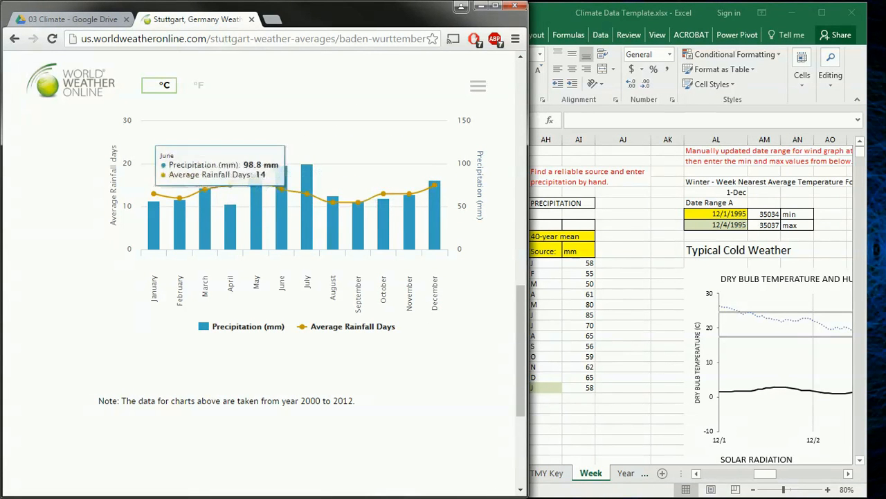
{"action": "left_click", "coordinate": [277, 39]}
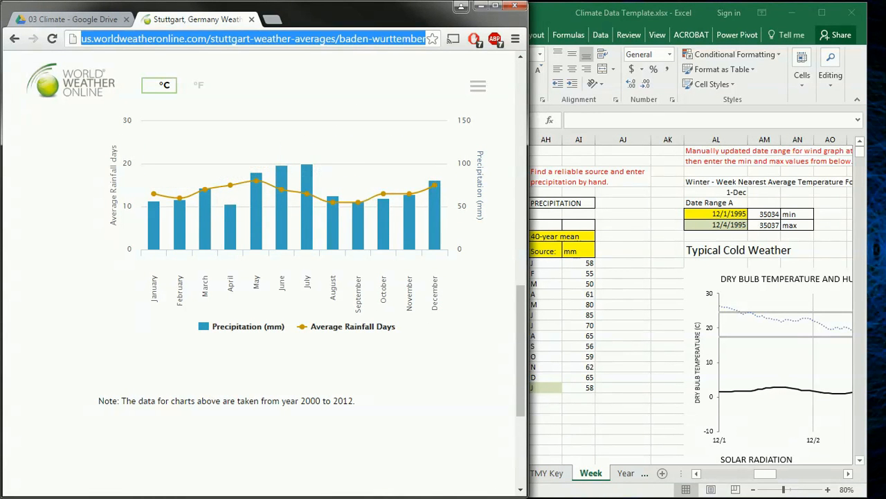
{"action": "left_click", "coordinate": [546, 14]}
{"action": "left_click", "coordinate": [822, 13]}
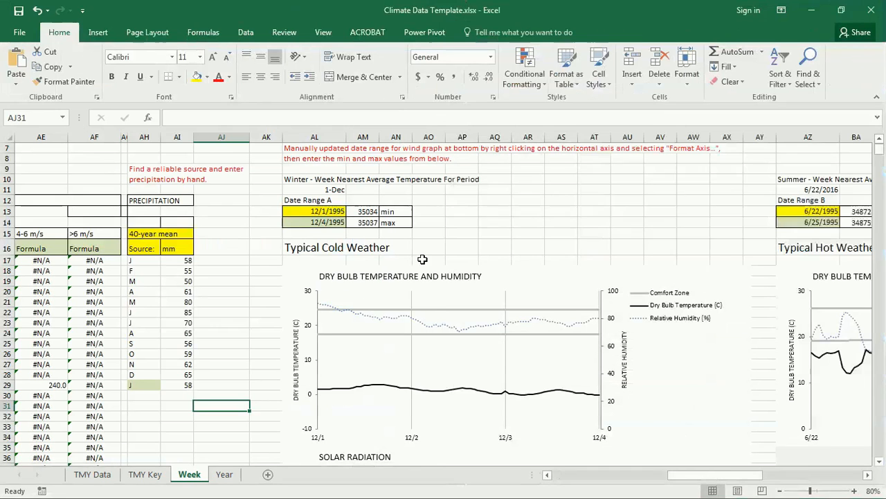
Paste the World Weather Online Stuttgart averages URL after 'Source:' in cell AH16
{"action": "left_click", "coordinate": [144, 249]}
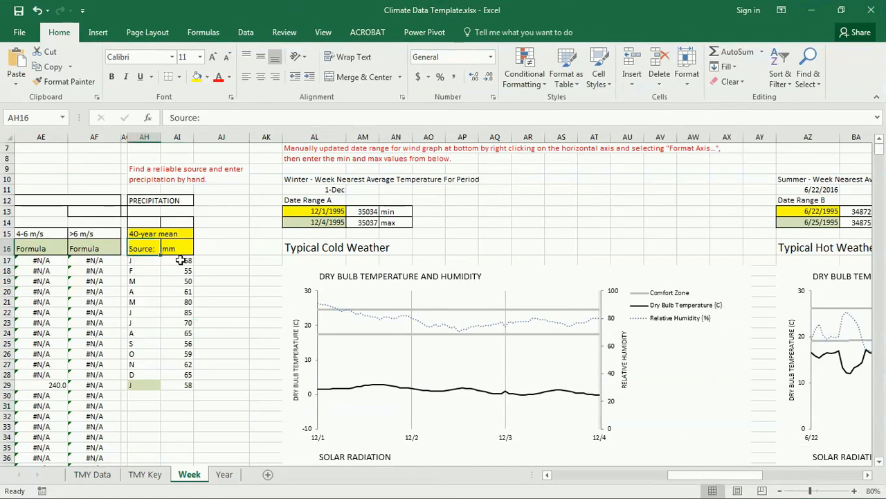
{"action": "left_click", "coordinate": [241, 117]}
{"action": "type", "text": "http://us.worldweatheronline.com/stuttgart-weather-averages/baden-wurttemberg/de.aspx"}
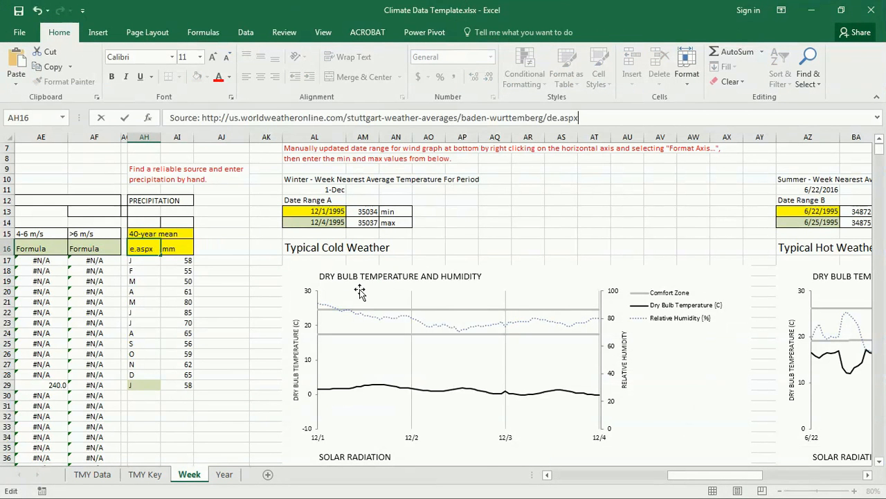
{"action": "key", "text": "Return"}
Leave the edited cell and switch to the Year sheet
{"action": "left_click", "coordinate": [231, 385]}
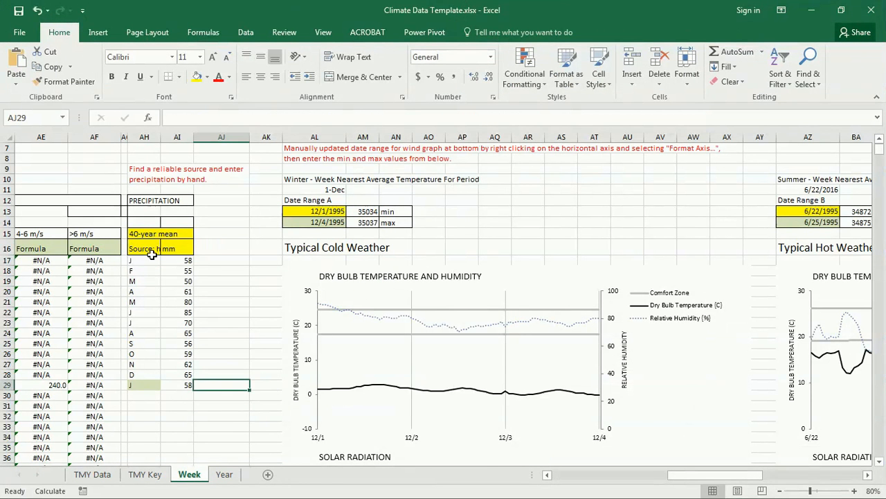
{"action": "left_click", "coordinate": [187, 427]}
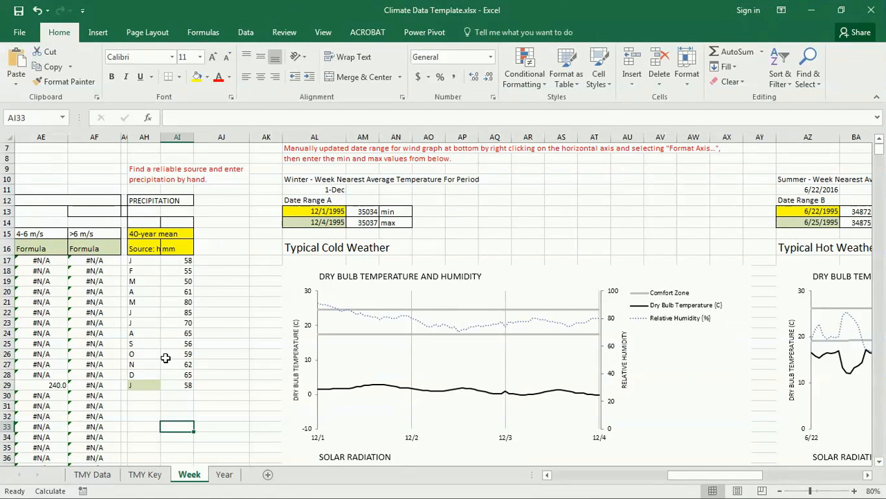
{"action": "left_click", "coordinate": [228, 475]}
Scroll down the Year sheet to check the Precipitation chart, then return to the top
{"action": "scroll", "coordinate": [566, 284], "scroll_direction": "down", "scroll_amount": 20}
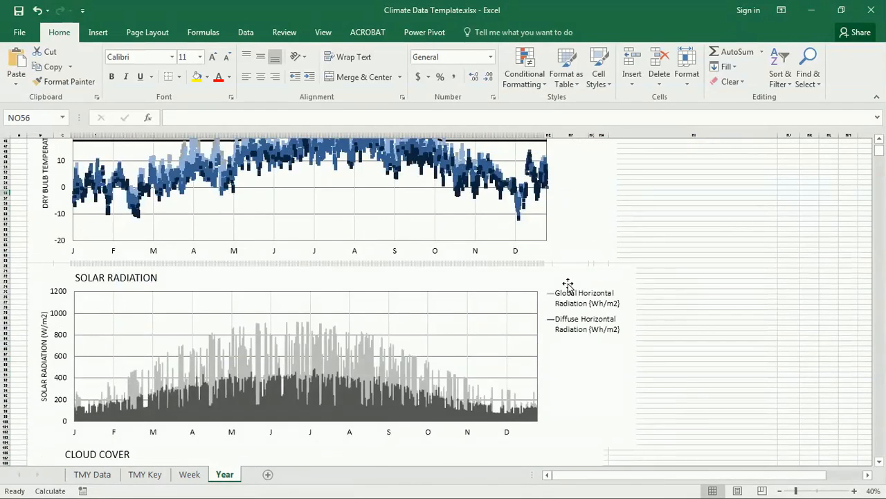
{"action": "scroll", "coordinate": [568, 285], "scroll_direction": "down", "scroll_amount": 15}
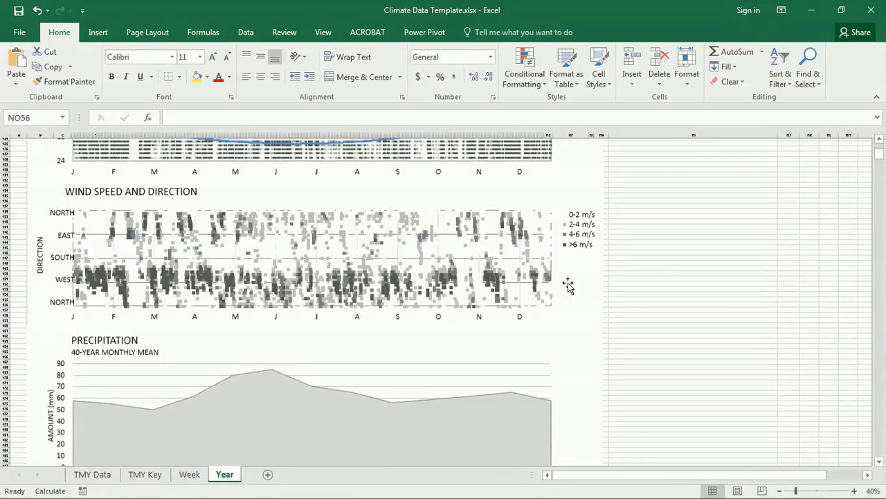
{"action": "scroll", "coordinate": [567, 284], "scroll_direction": "down", "scroll_amount": 3}
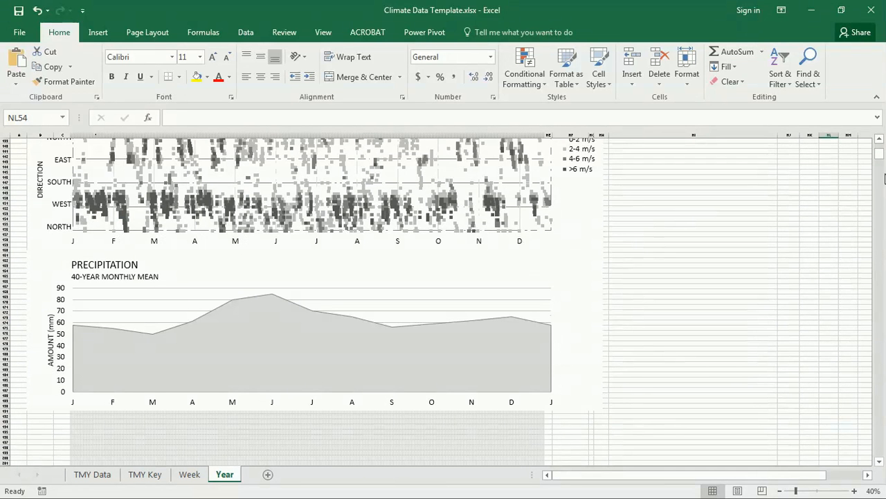
{"action": "left_click_drag", "start_coordinate": [881, 156], "coordinate": [881, 136]}
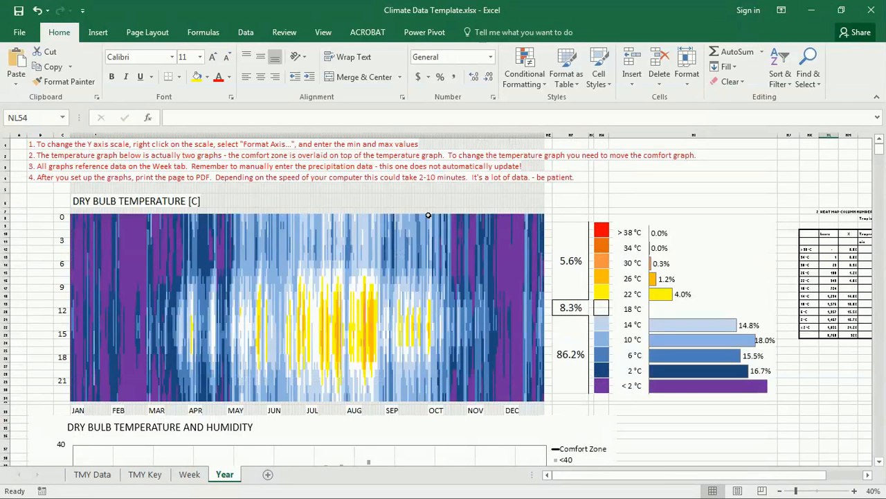
{"action": "left_click_drag", "start_coordinate": [43, 146], "coordinate": [41, 170]}
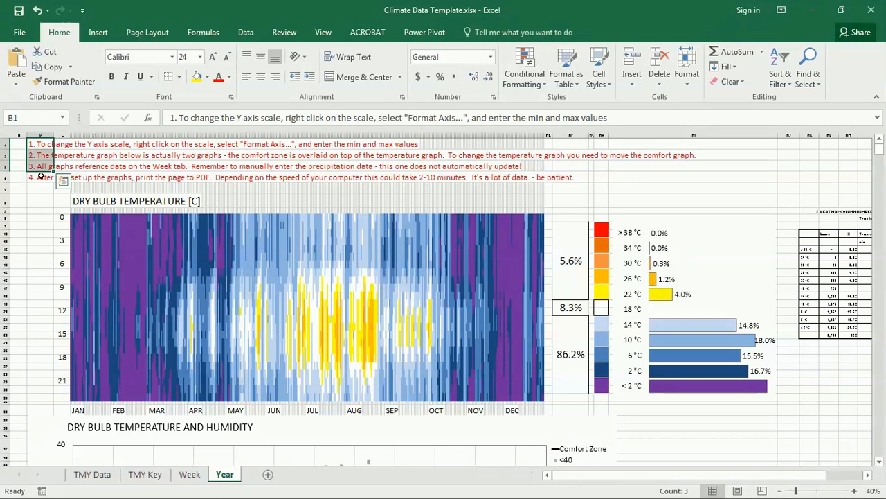
{"action": "left_click", "coordinate": [39, 185]}
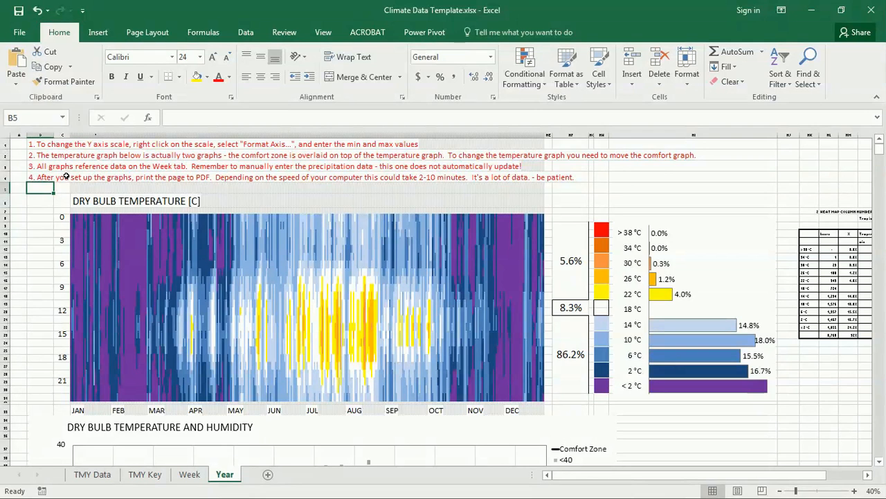
Inspect the comfort zone chart, dragging it over the temperature chart and back off to the right
{"action": "scroll", "coordinate": [86, 188], "scroll_direction": "down", "scroll_amount": 6}
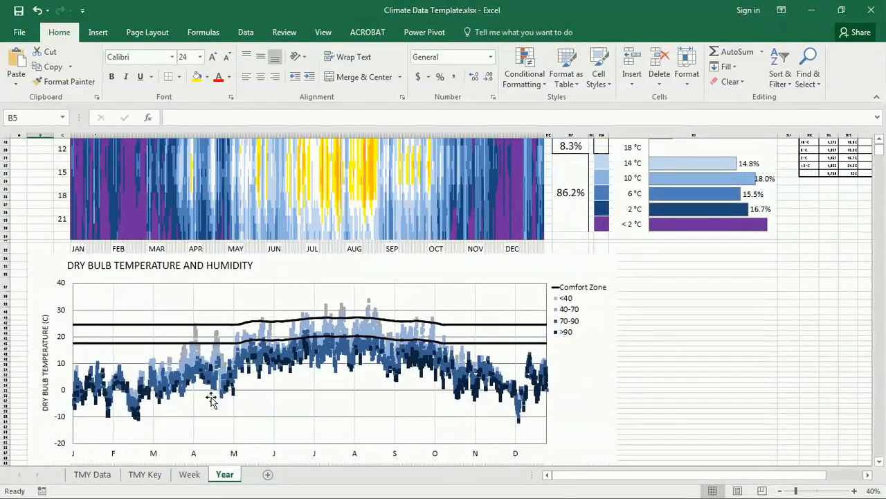
{"action": "scroll", "coordinate": [197, 291], "scroll_direction": "down", "scroll_amount": 3}
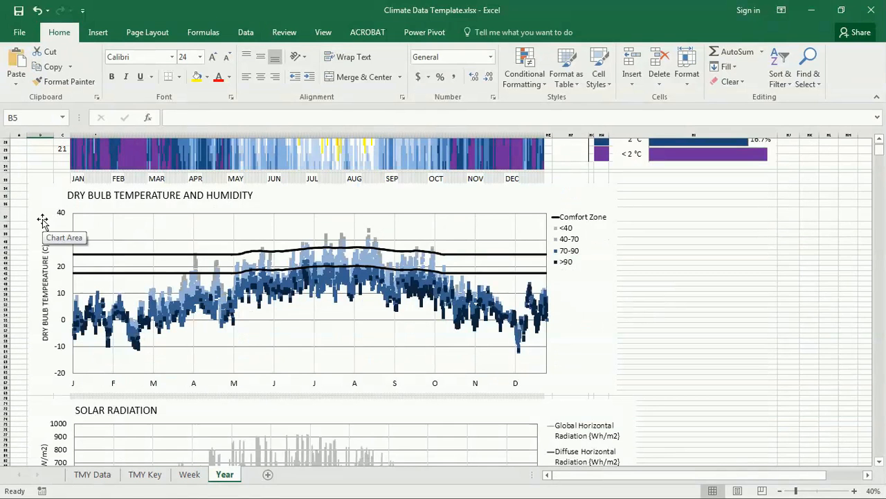
{"action": "left_click", "coordinate": [99, 256]}
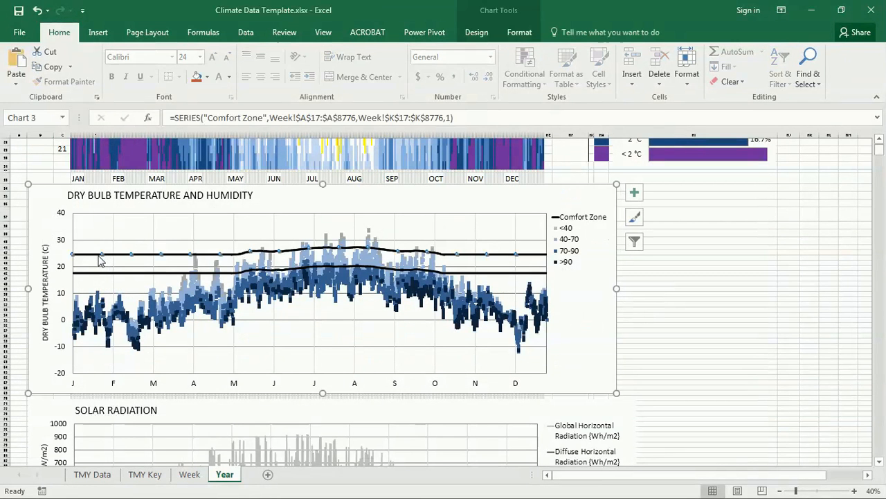
{"action": "left_click", "coordinate": [42, 198]}
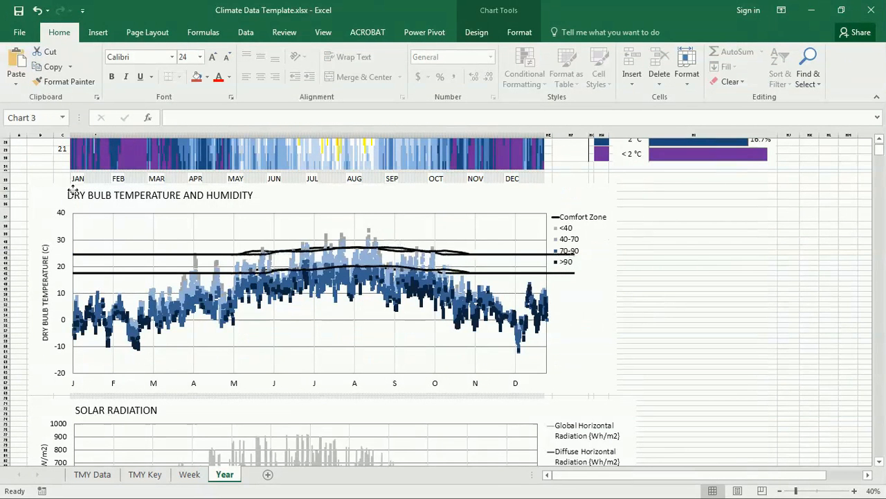
{"action": "left_click", "coordinate": [611, 213]}
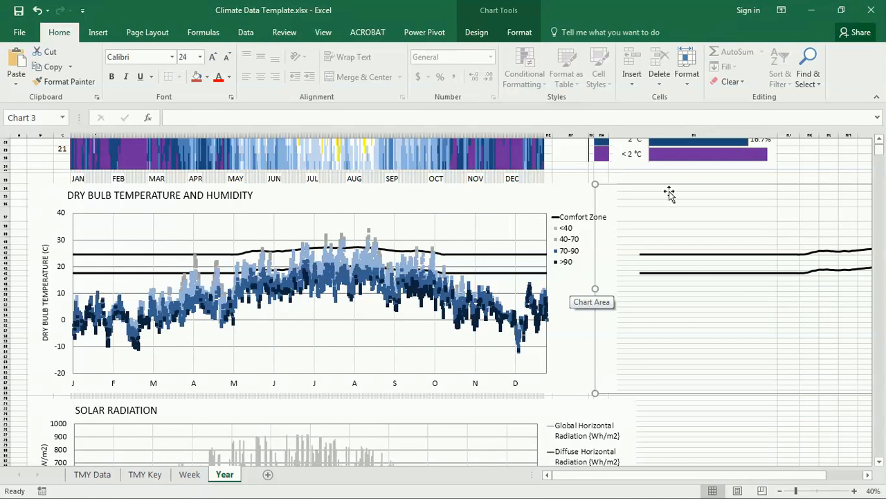
{"action": "left_click_drag", "start_coordinate": [684, 187], "coordinate": [119, 256]}
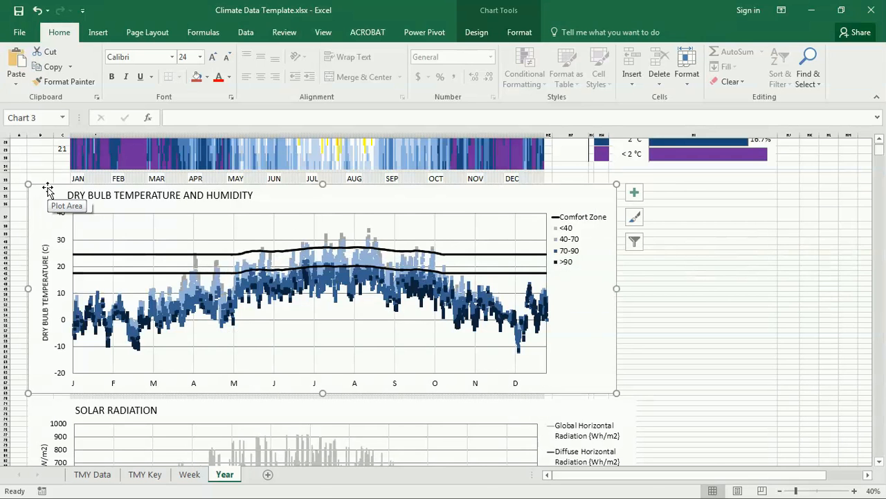
{"action": "left_click_drag", "start_coordinate": [48, 188], "coordinate": [635, 225]}
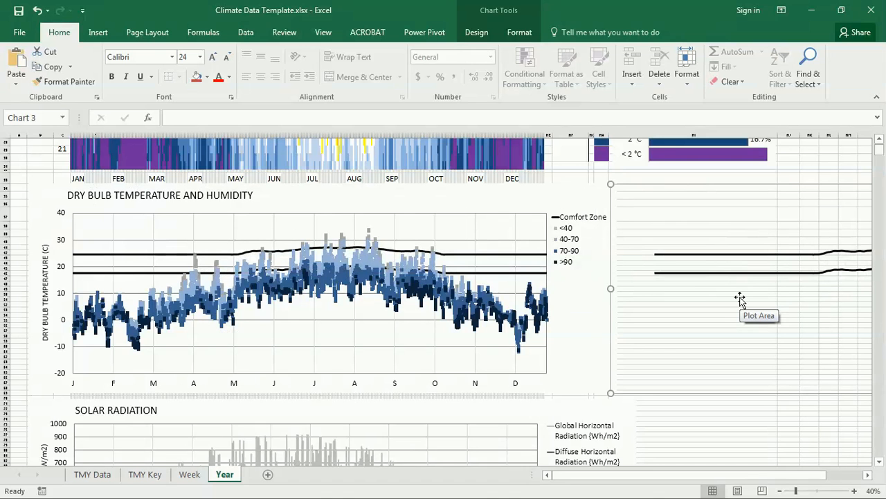
{"action": "key", "text": "Delete"}
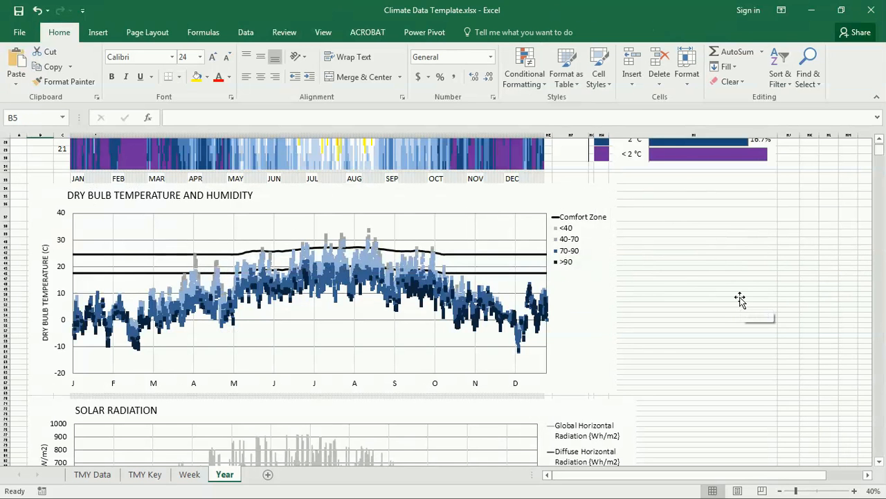
Set the temperature chart's vertical axis minimum to -10 and maximum to 35
{"action": "left_click", "coordinate": [63, 240]}
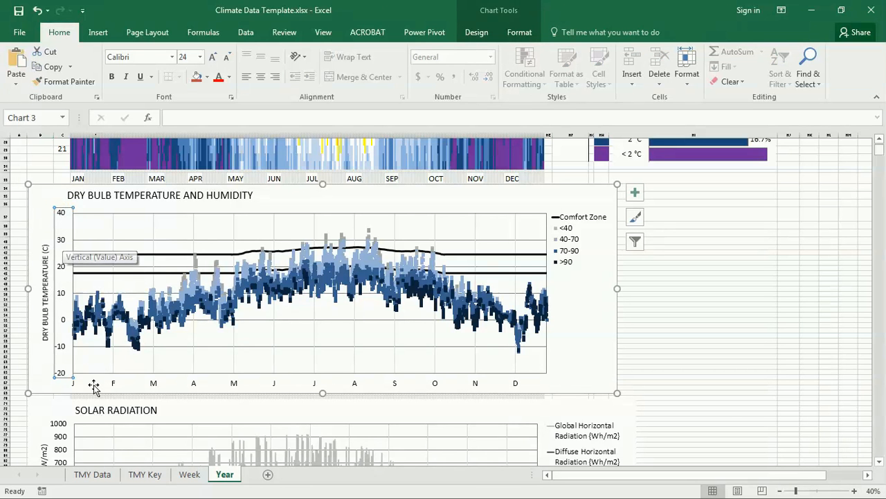
{"action": "right_click", "coordinate": [61, 242]}
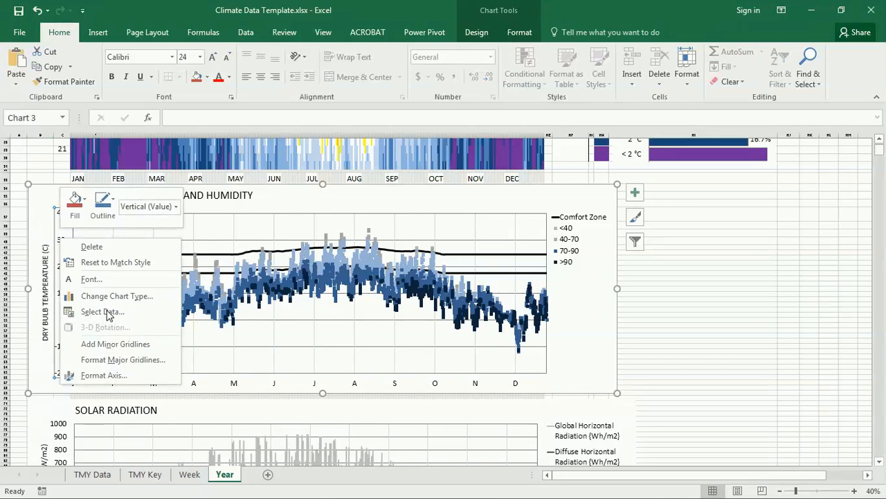
{"action": "left_click", "coordinate": [95, 382]}
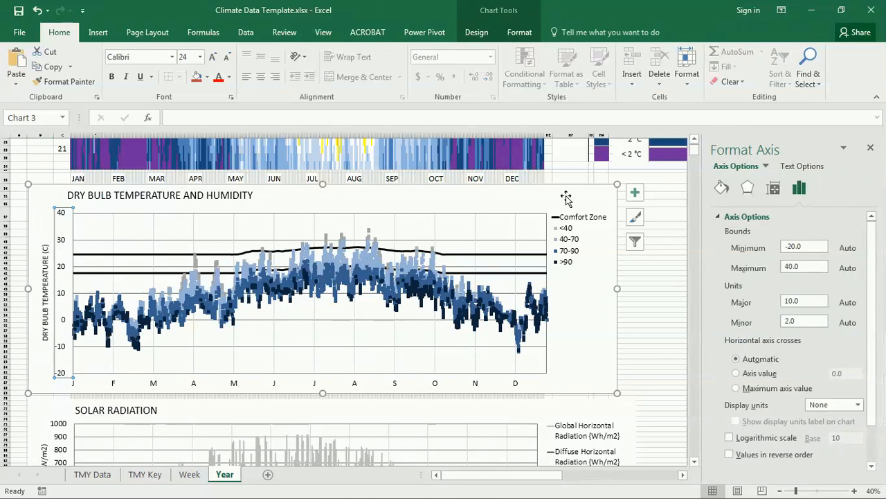
{"action": "left_click", "coordinate": [813, 245]}
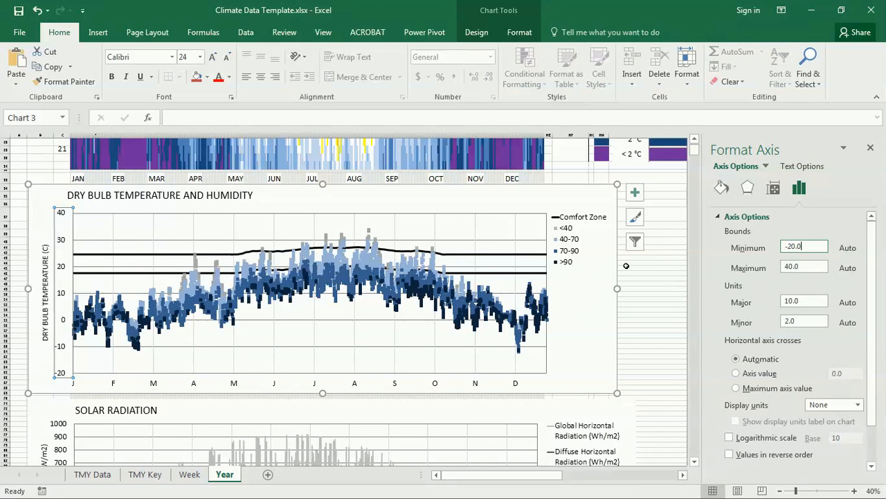
{"action": "double_click", "coordinate": [789, 245]}
{"action": "type", "text": "-10"}
{"action": "left_click", "coordinate": [807, 267]}
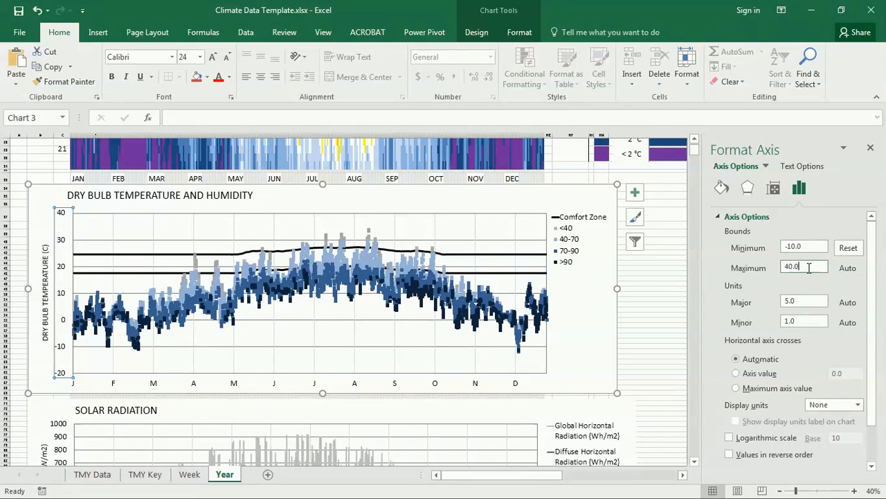
{"action": "left_click_drag", "start_coordinate": [808, 267], "coordinate": [725, 269]}
{"action": "type", "text": "35"}
{"action": "key", "text": "Return"}
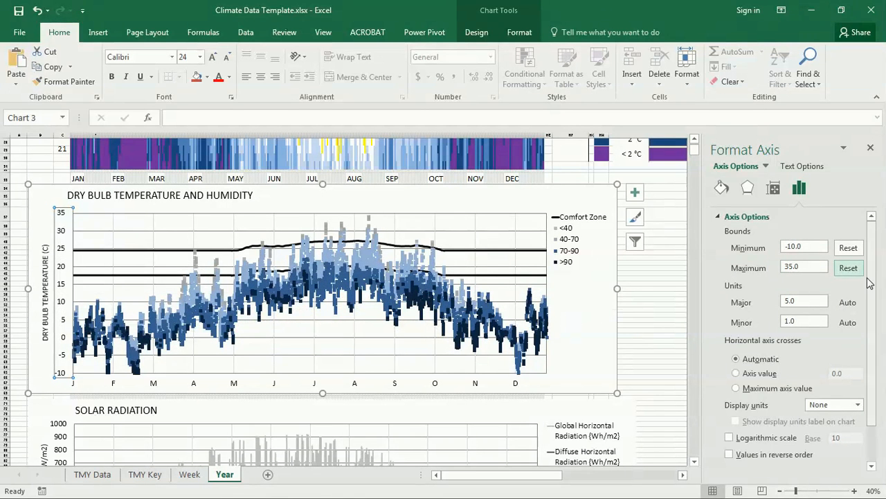
Reset the axis maximum and re-enter 35, then close the Format Axis pane
{"action": "left_click", "coordinate": [849, 268]}
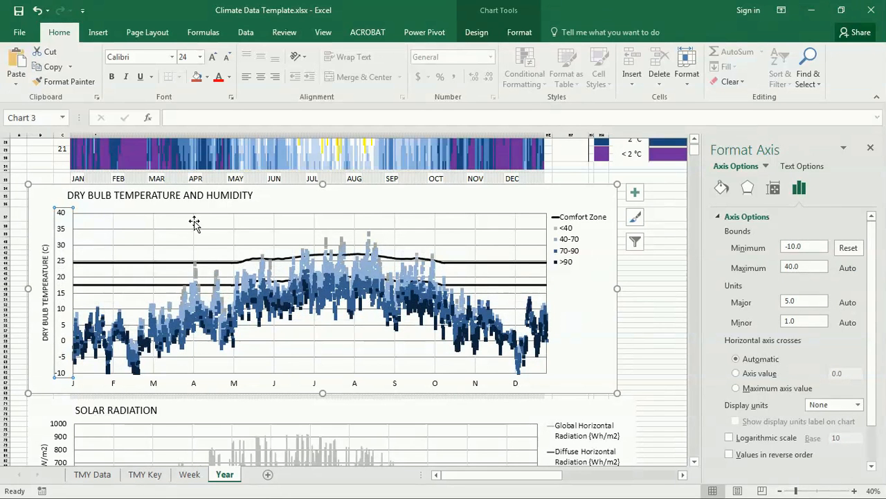
{"action": "left_click", "coordinate": [806, 269]}
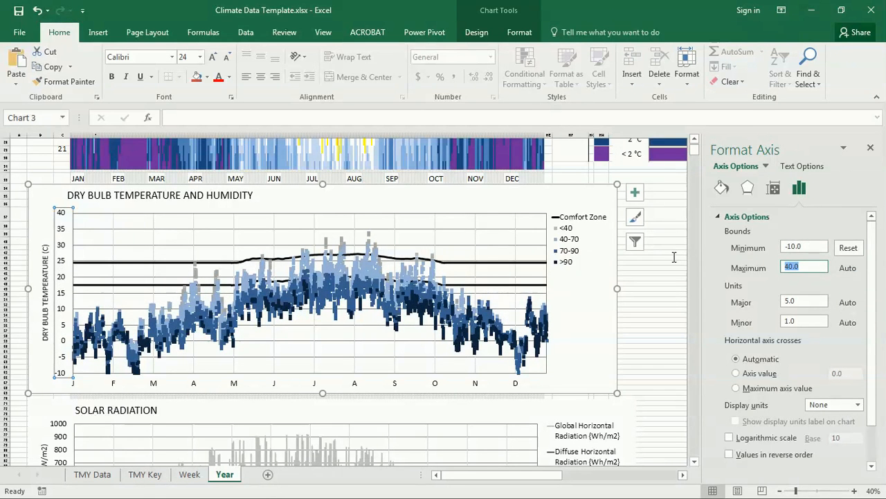
{"action": "type", "text": "35"}
{"action": "key", "text": "Return"}
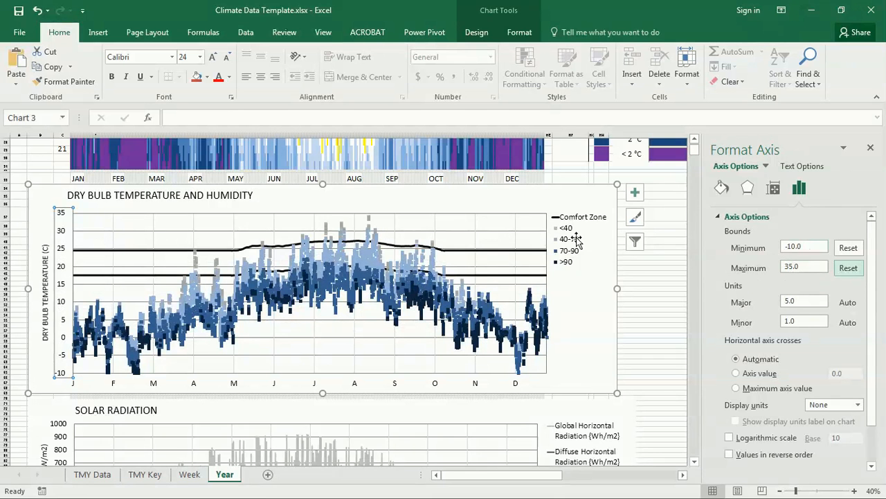
{"action": "left_click", "coordinate": [871, 147]}
{"action": "left_click", "coordinate": [40, 165]}
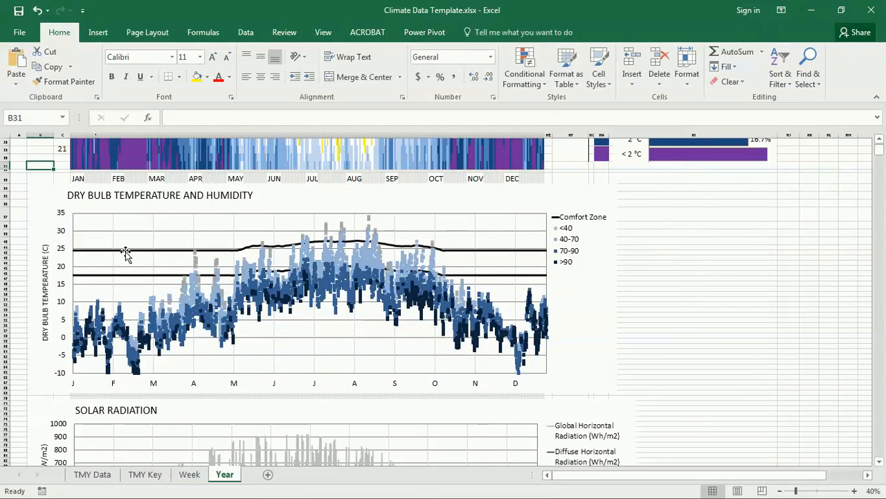
{"action": "left_click", "coordinate": [47, 212]}
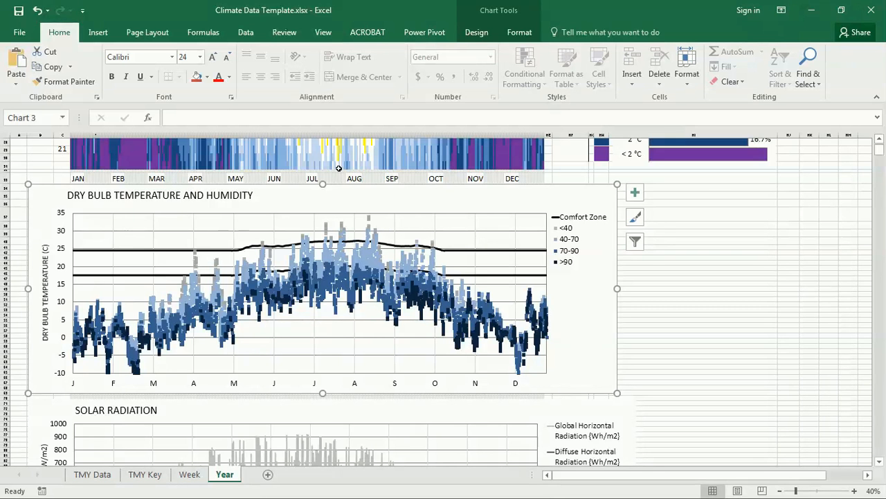
Paste a copy of the temperature chart at N34 and delete its humidity and grey series
{"action": "left_click", "coordinate": [664, 187]}
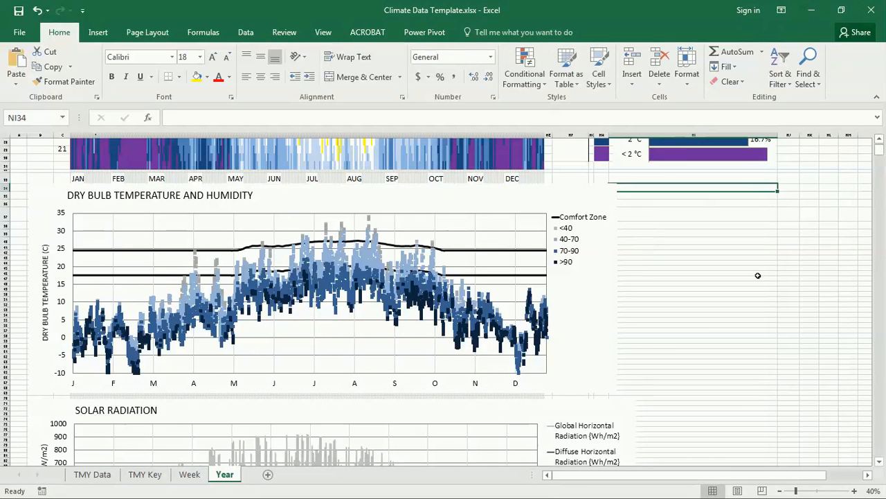
{"action": "key", "text": "ctrl+v"}
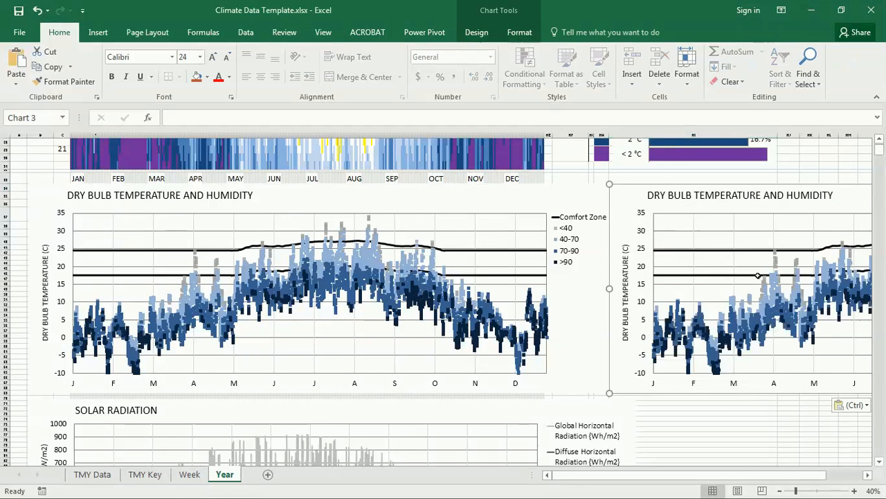
{"action": "left_click_drag", "start_coordinate": [796, 475], "coordinate": [874, 471]}
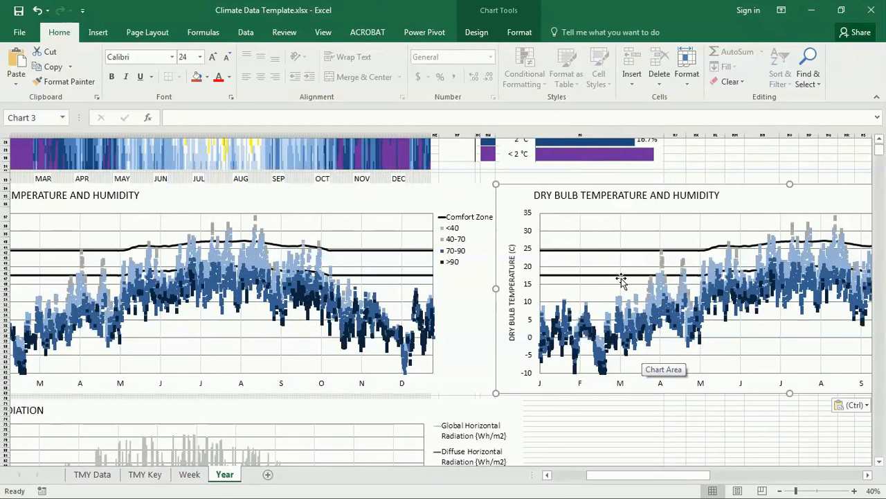
{"action": "left_click", "coordinate": [593, 339]}
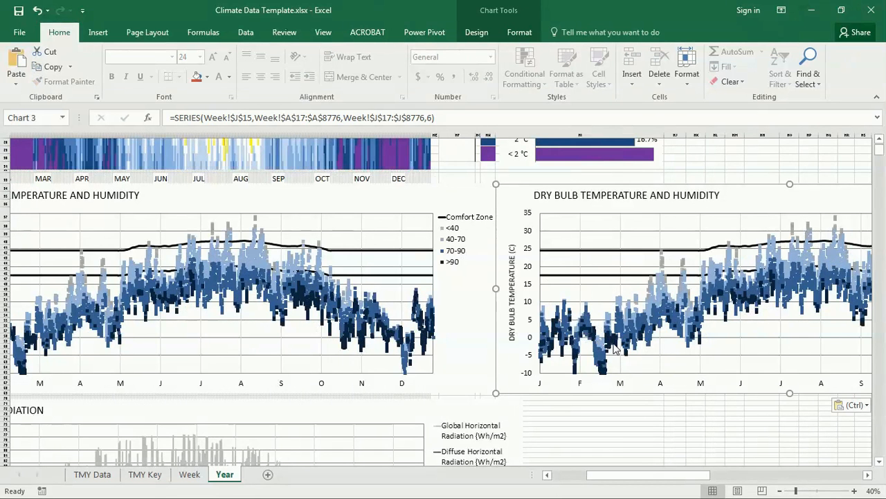
{"action": "left_click", "coordinate": [634, 330]}
{"action": "key", "text": "Delete"}
{"action": "left_click", "coordinate": [634, 325]}
{"action": "key", "text": "Delete"}
{"action": "left_click", "coordinate": [653, 291]}
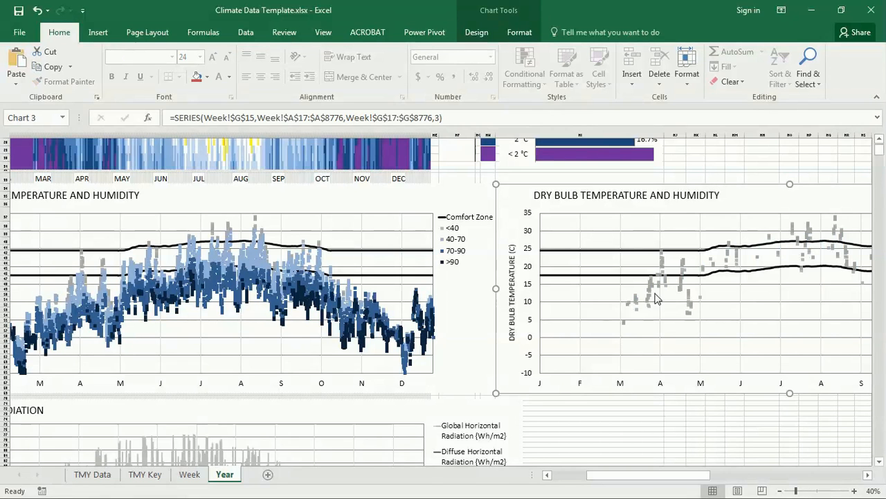
{"action": "key", "text": "Delete"}
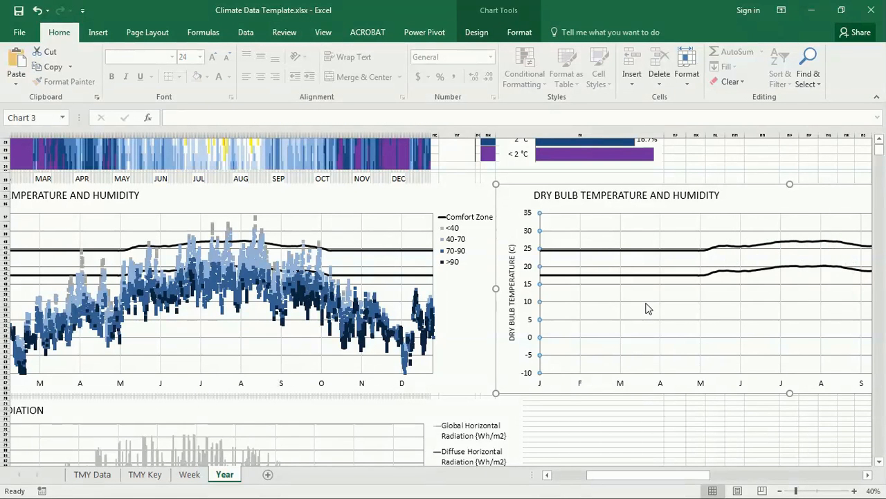
Strip the copy's vertical gridlines, month axis, chart title and vertical axis title
{"action": "left_click", "coordinate": [619, 334]}
{"action": "key", "text": "Delete"}
{"action": "left_click", "coordinate": [621, 385]}
{"action": "key", "text": "Delete"}
{"action": "left_click", "coordinate": [628, 374]}
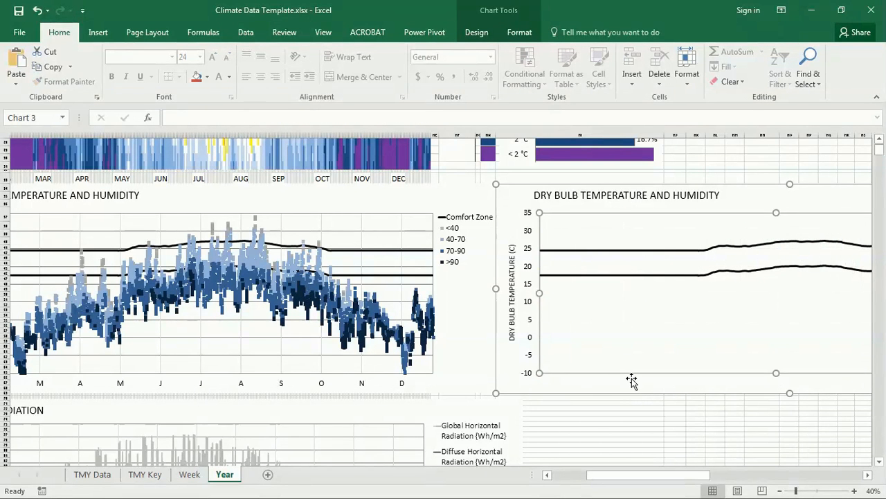
{"action": "left_click", "coordinate": [587, 198]}
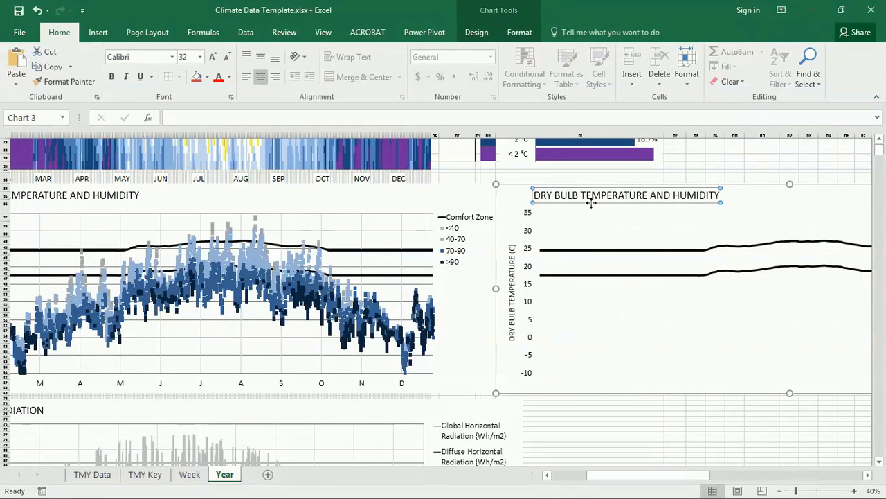
{"action": "key", "text": "Delete"}
{"action": "left_click", "coordinate": [512, 286]}
{"action": "key", "text": "Delete"}
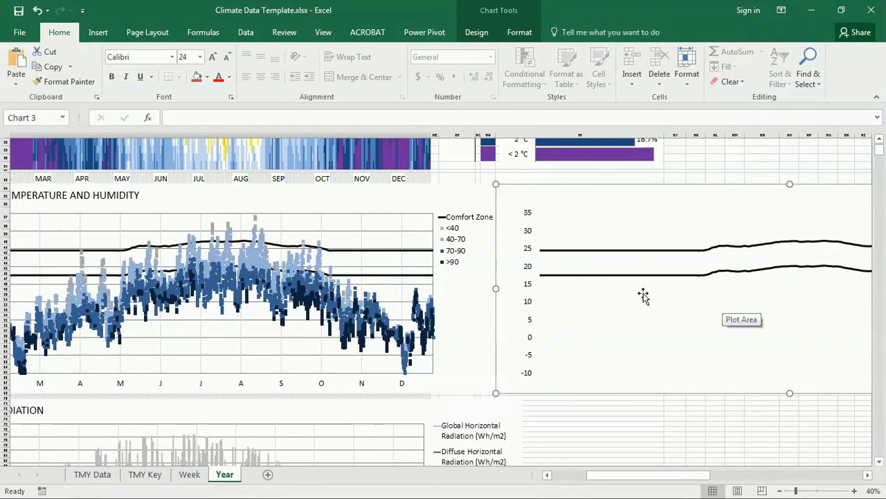
Move the comfort-zone copy over the temperature chart and delete its legend and value axis
{"action": "left_click_drag", "start_coordinate": [619, 192], "coordinate": [257, 201]}
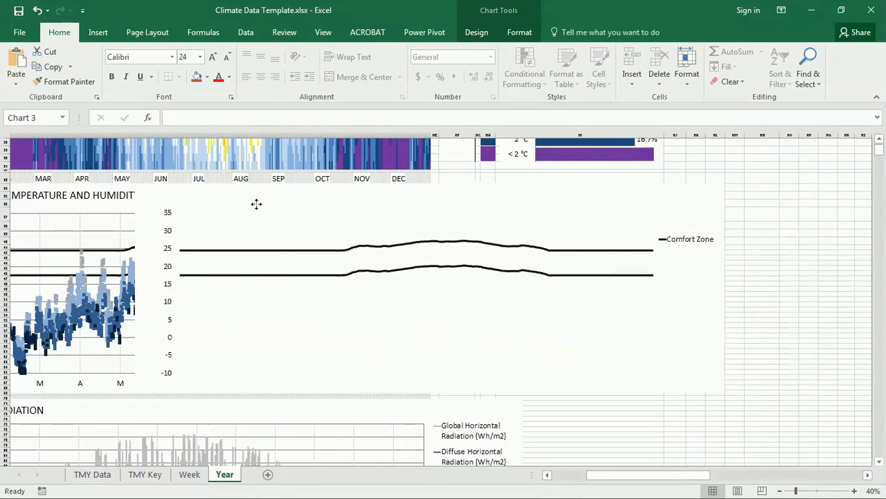
{"action": "left_click", "coordinate": [683, 245]}
{"action": "key", "text": "Delete"}
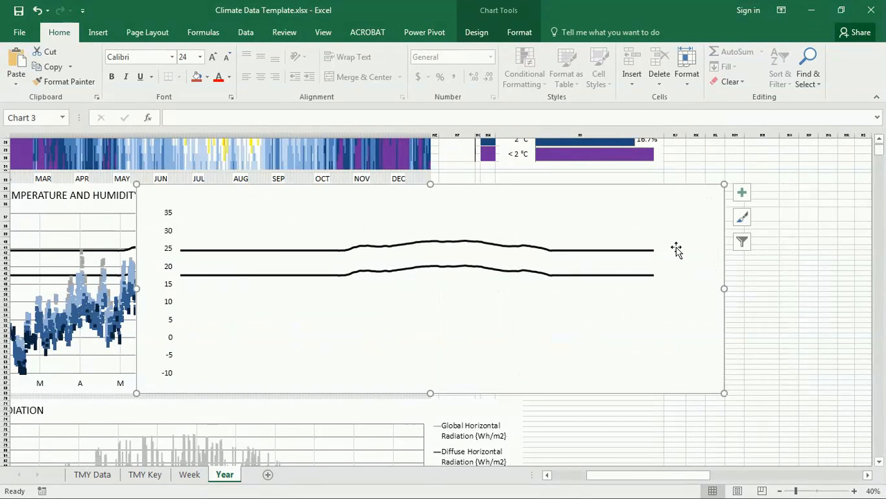
{"action": "left_click", "coordinate": [169, 216]}
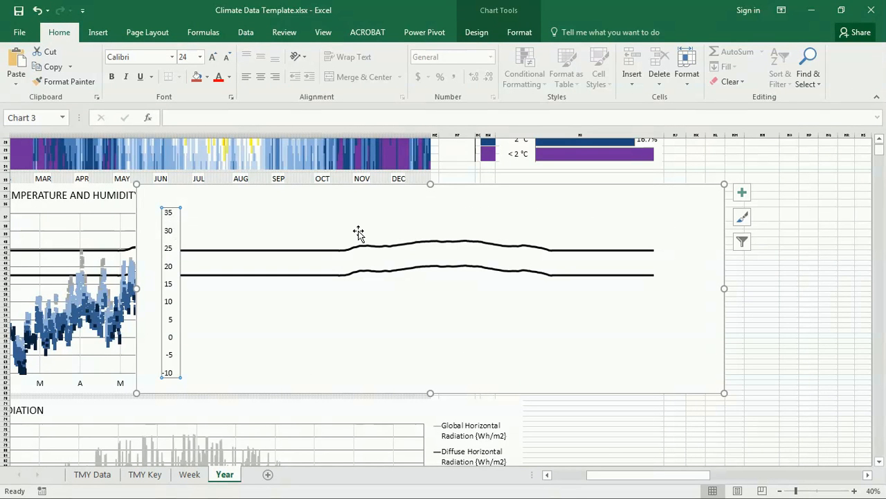
{"action": "key", "text": "Delete"}
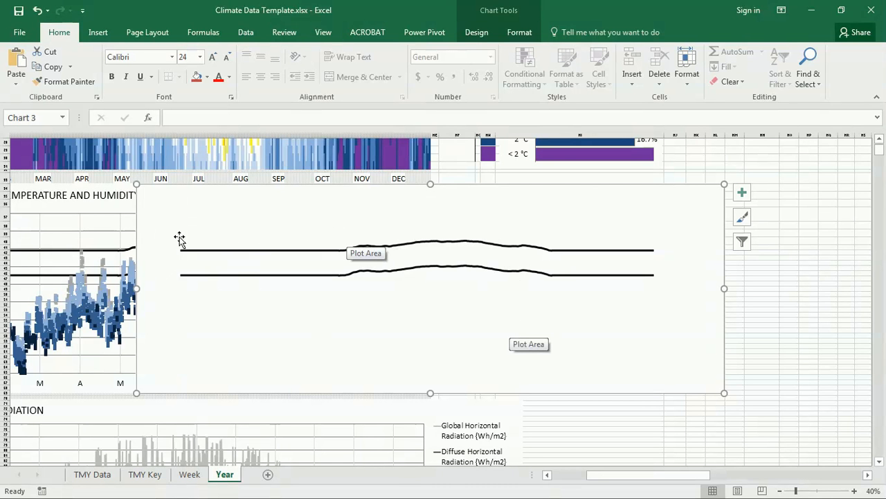
Give the comfort-zone chart area No fill so the temperature chart shows through
{"action": "right_click", "coordinate": [273, 220]}
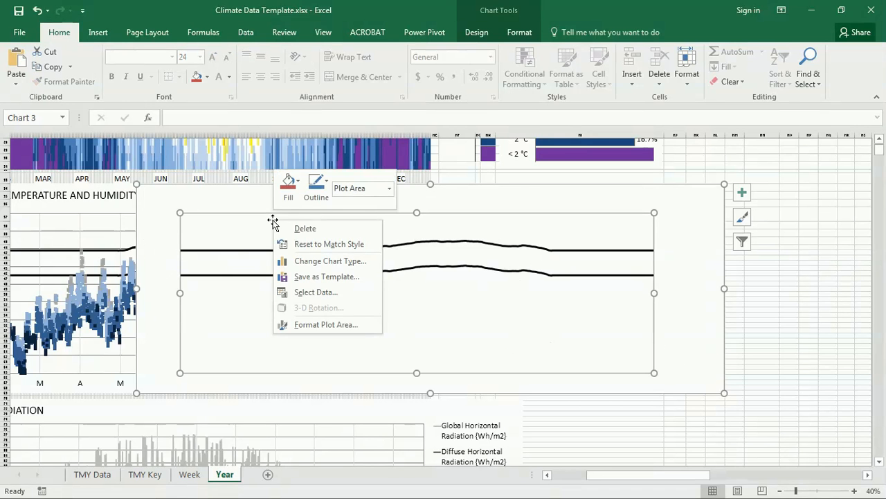
{"action": "left_click", "coordinate": [340, 324]}
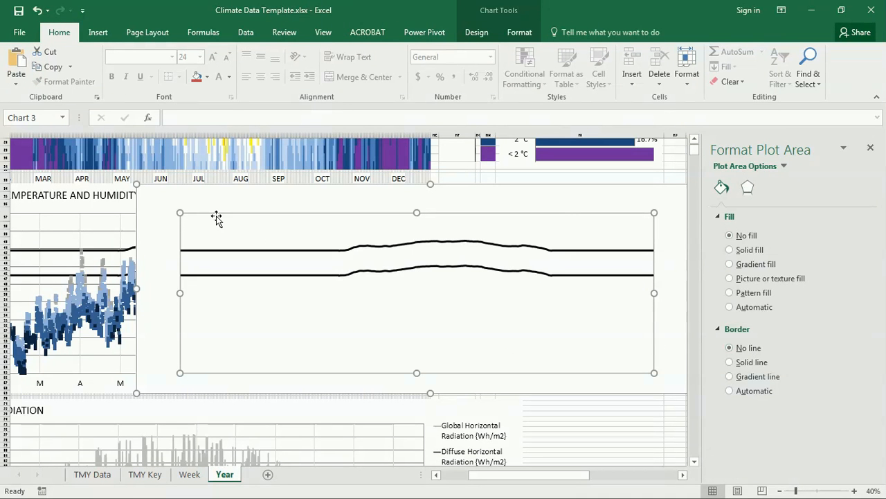
{"action": "left_click", "coordinate": [153, 199]}
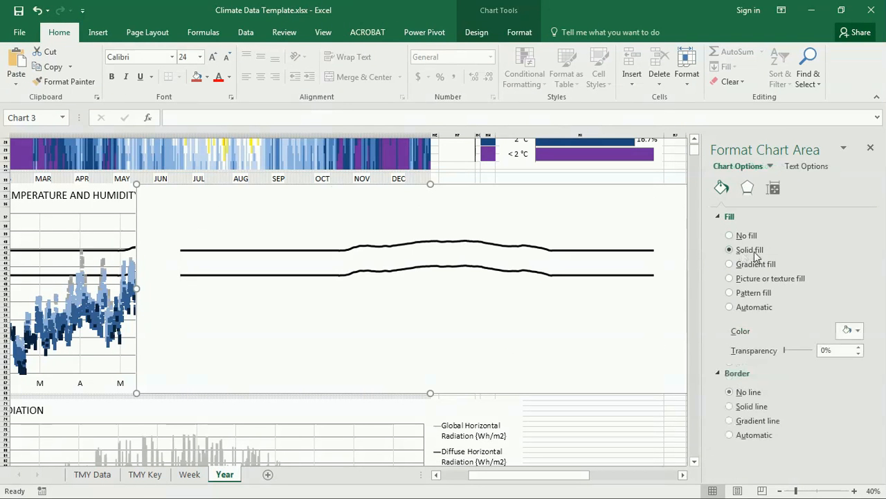
{"action": "left_click", "coordinate": [857, 330]}
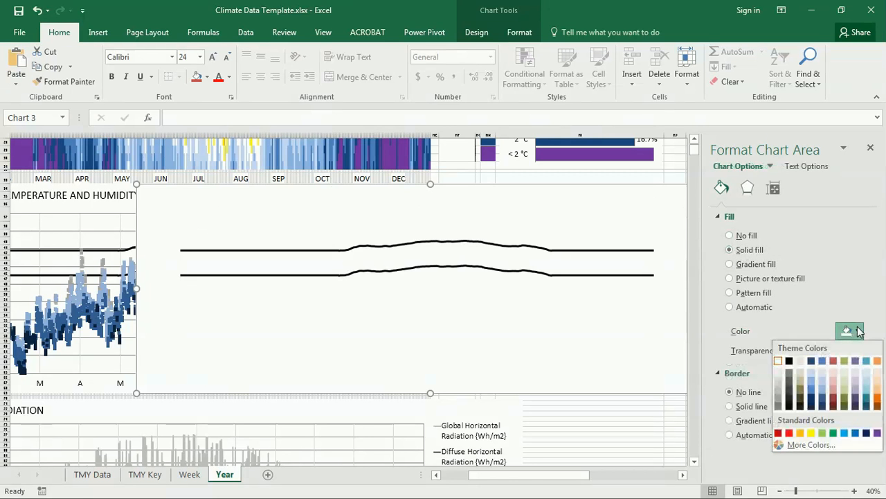
{"action": "left_click", "coordinate": [825, 360]}
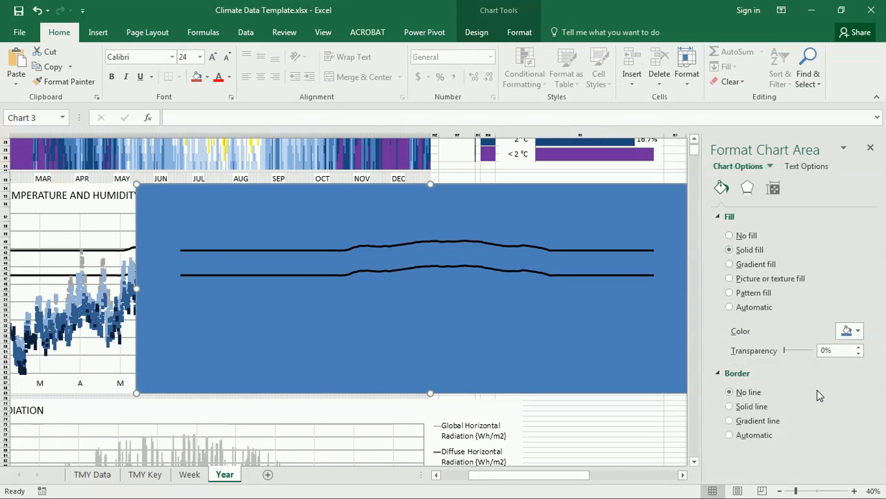
{"action": "left_click", "coordinate": [858, 332]}
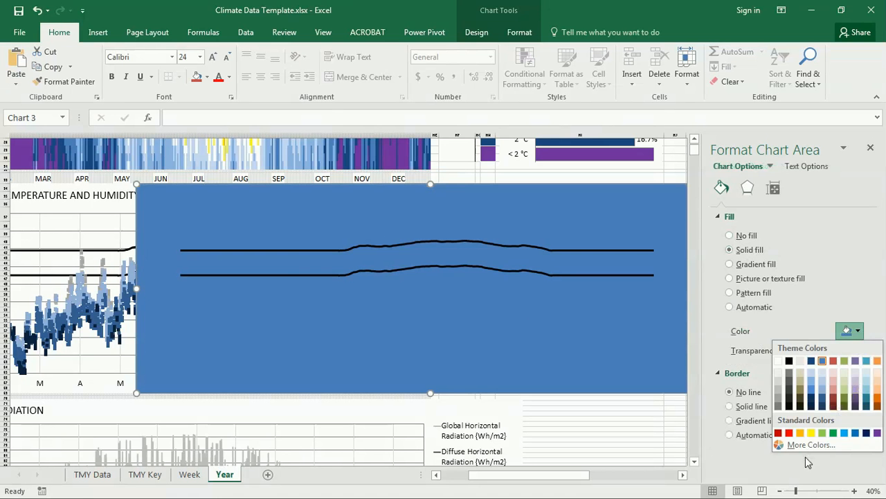
{"action": "left_click", "coordinate": [779, 361]}
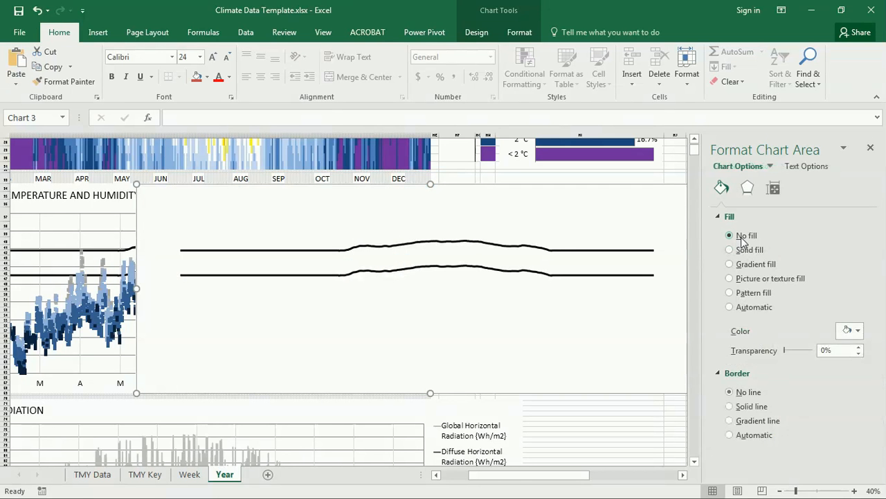
{"action": "left_click", "coordinate": [732, 235]}
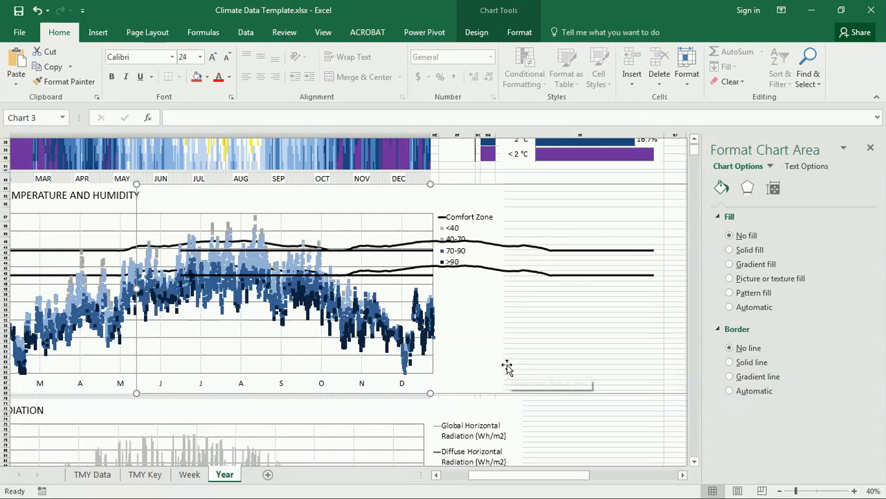
{"action": "left_click", "coordinate": [871, 147]}
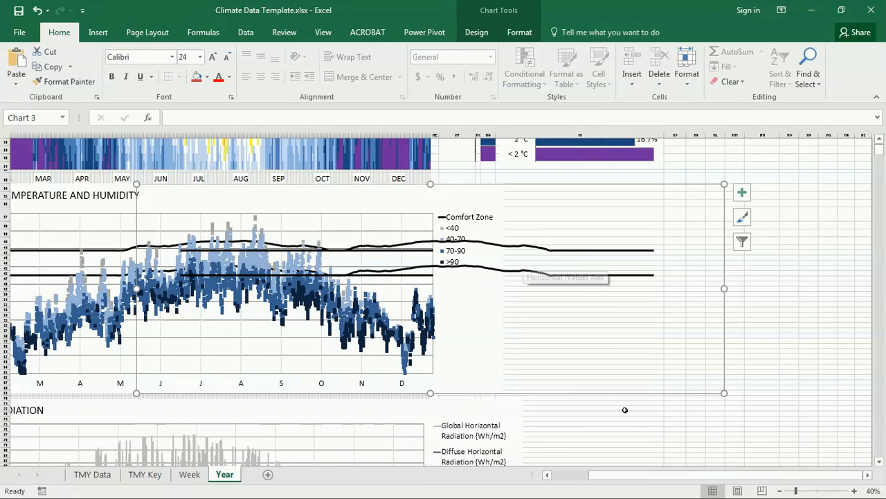
Drag the comfort-zone chart into alignment with the temperature chart's plot area
{"action": "left_click_drag", "start_coordinate": [645, 477], "coordinate": [562, 473]}
{"action": "left_click_drag", "start_coordinate": [625, 184], "coordinate": [409, 176]}
{"action": "left_click", "coordinate": [740, 290]}
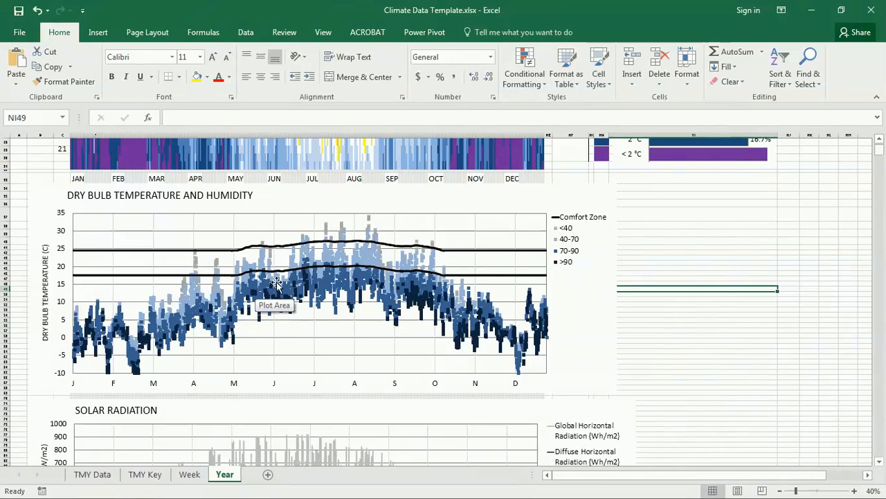
{"action": "scroll", "coordinate": [276, 282], "scroll_direction": "down", "scroll_amount": 6}
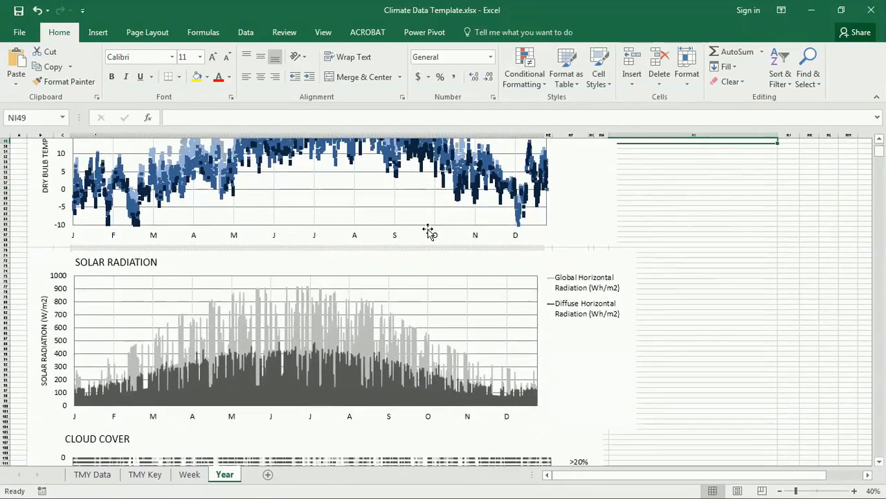
{"action": "scroll", "coordinate": [396, 233], "scroll_direction": "down", "scroll_amount": 3}
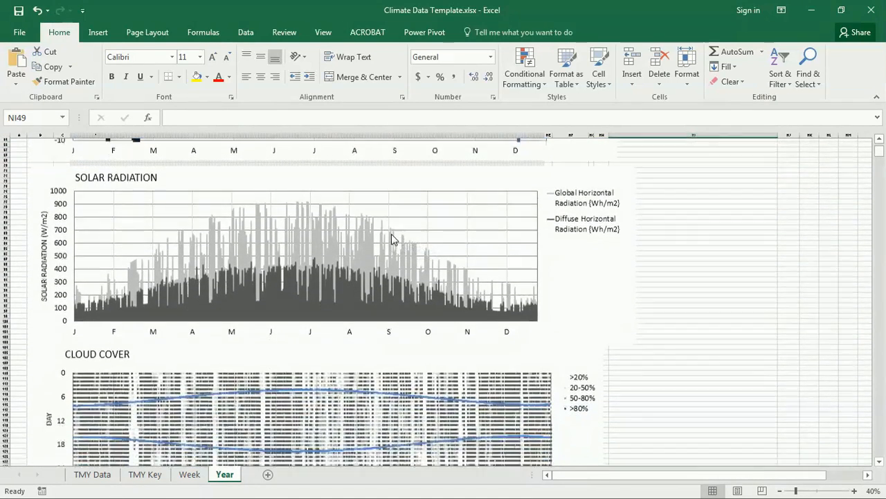
{"action": "scroll", "coordinate": [392, 239], "scroll_direction": "down", "scroll_amount": 1}
{"action": "scroll", "coordinate": [392, 238], "scroll_direction": "down", "scroll_amount": 8}
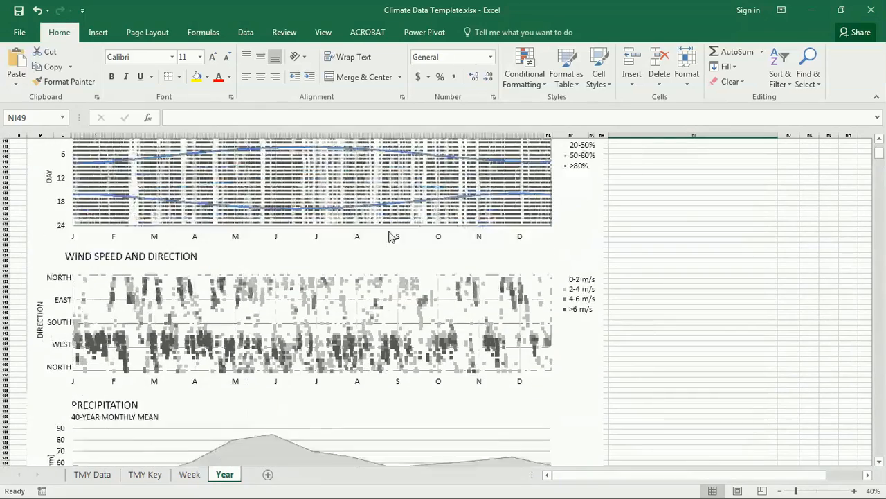
{"action": "scroll", "coordinate": [389, 235], "scroll_direction": "down", "scroll_amount": 6}
{"action": "scroll", "coordinate": [380, 239], "scroll_direction": "up", "scroll_amount": 5}
{"action": "scroll", "coordinate": [379, 239], "scroll_direction": "up", "scroll_amount": 20}
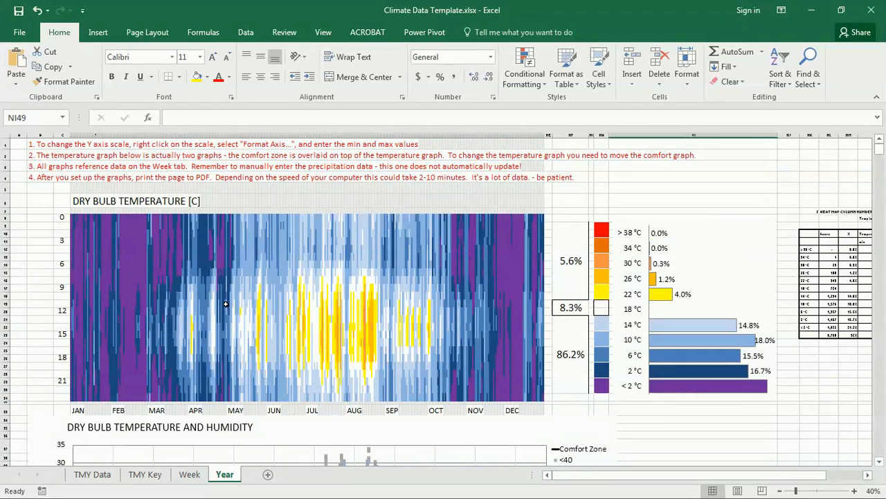
{"action": "left_click", "coordinate": [35, 190]}
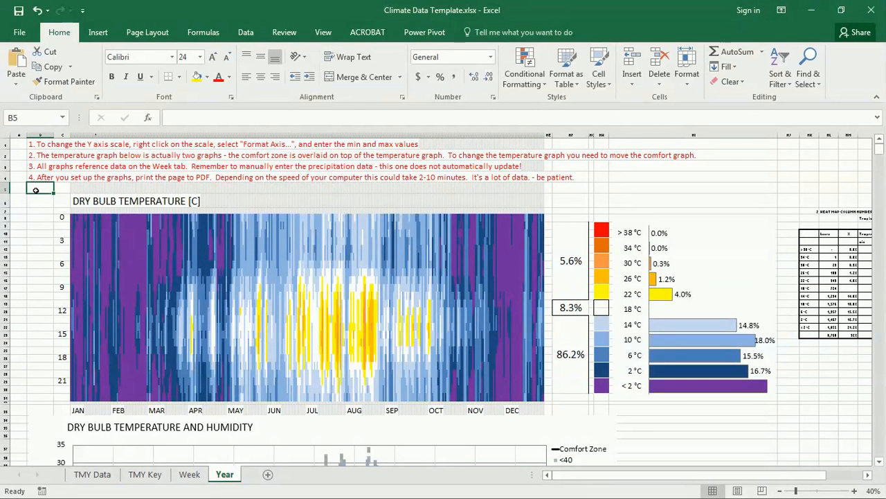
{"action": "left_click", "coordinate": [37, 167]}
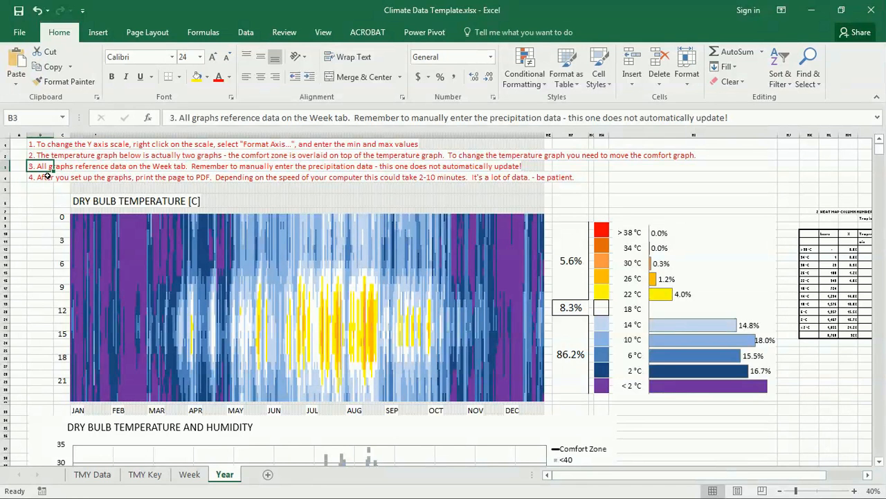
{"action": "left_click", "coordinate": [32, 227]}
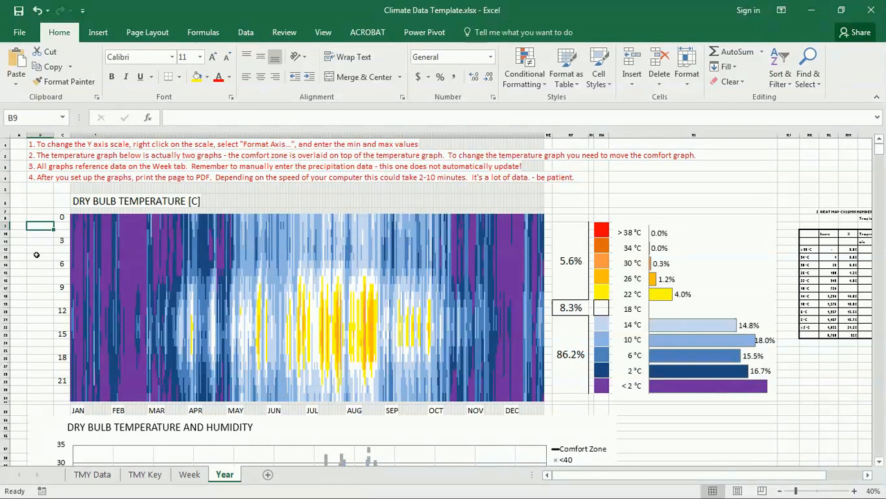
Print the active Year sheet with Adobe PDF and save it as Climate Data Template.pdf
{"action": "left_click", "coordinate": [21, 34]}
{"action": "left_click", "coordinate": [35, 248]}
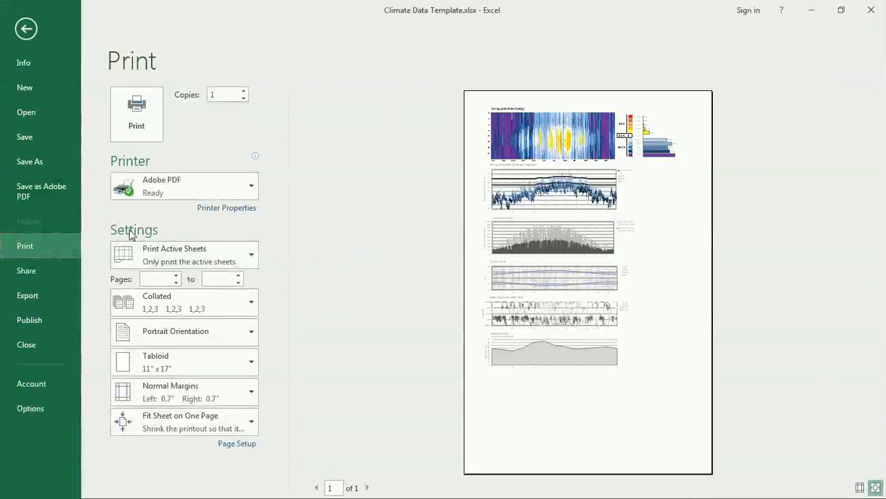
{"action": "left_click", "coordinate": [200, 254]}
{"action": "left_click", "coordinate": [199, 254]}
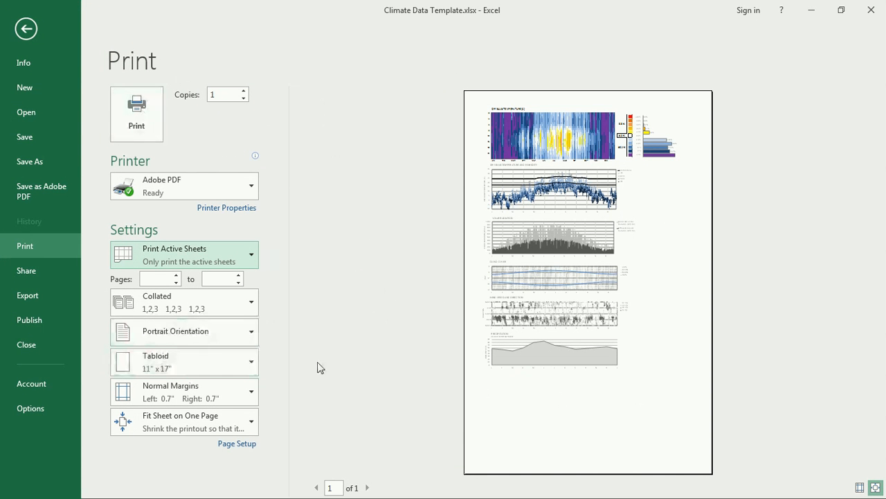
{"action": "left_click", "coordinate": [137, 111]}
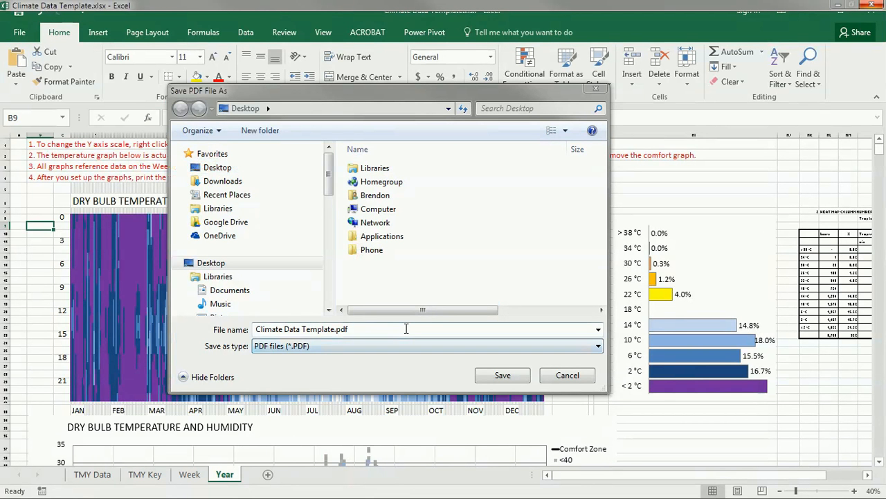
{"action": "left_click", "coordinate": [503, 375]}
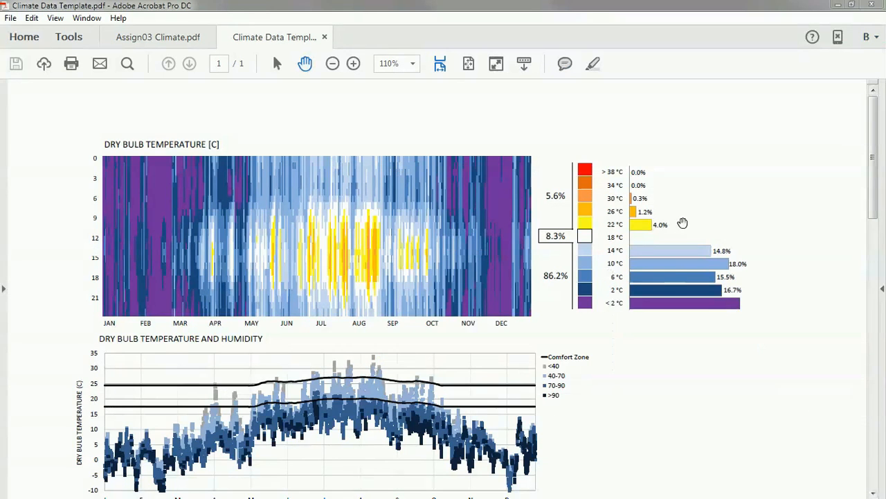
In Acrobat, start exporting the PDF as a PNG image through File > Export To > Image
{"action": "left_click_drag", "start_coordinate": [873, 109], "coordinate": [872, 80]}
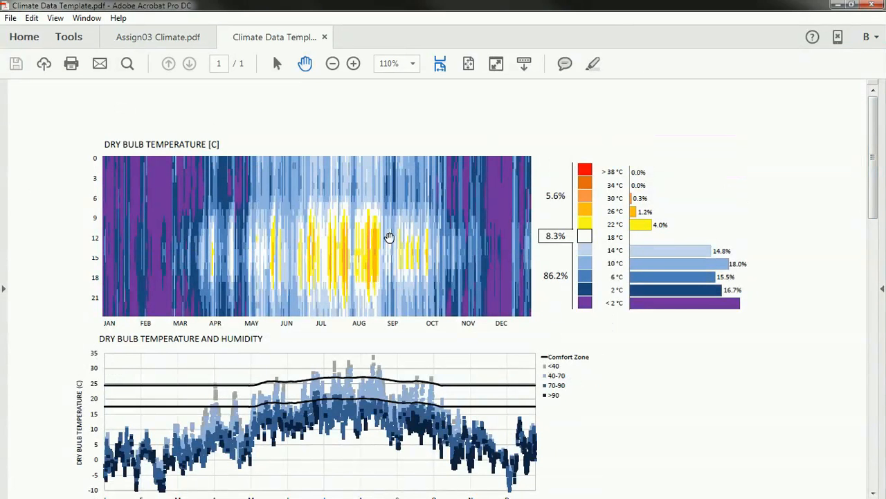
{"action": "left_click", "coordinate": [12, 21]}
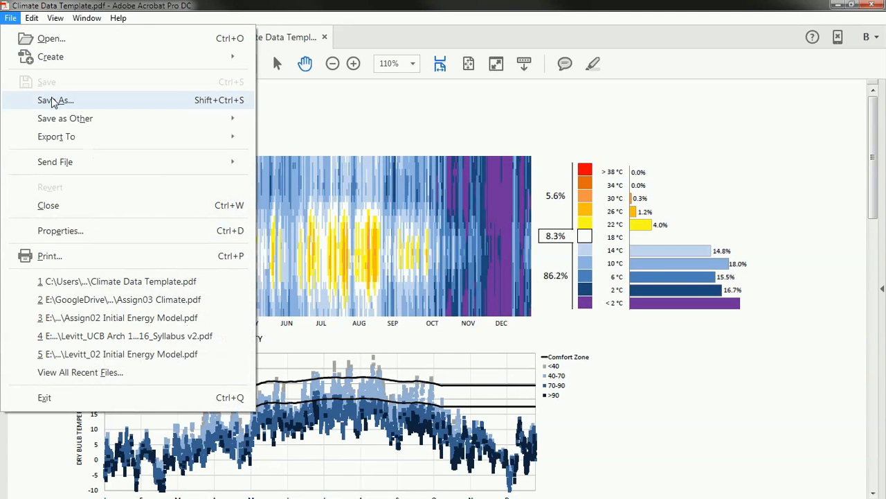
{"action": "mouse_move", "coordinate": [61, 139]}
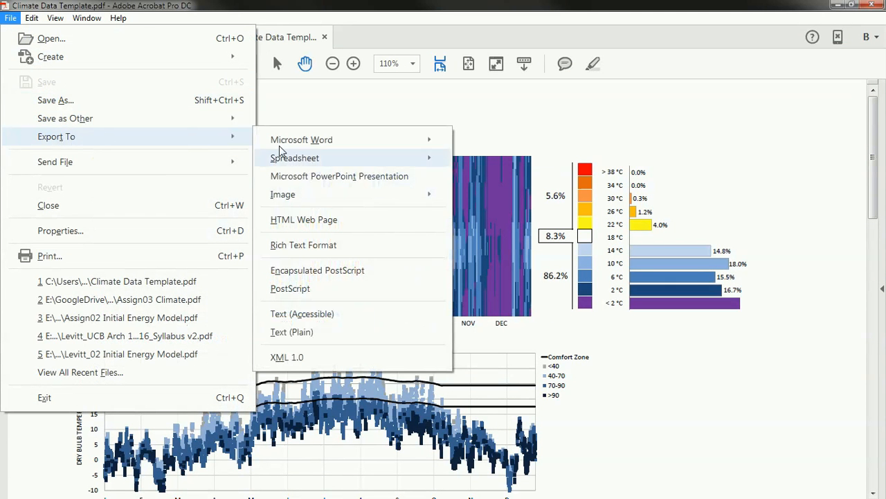
{"action": "mouse_move", "coordinate": [320, 205]}
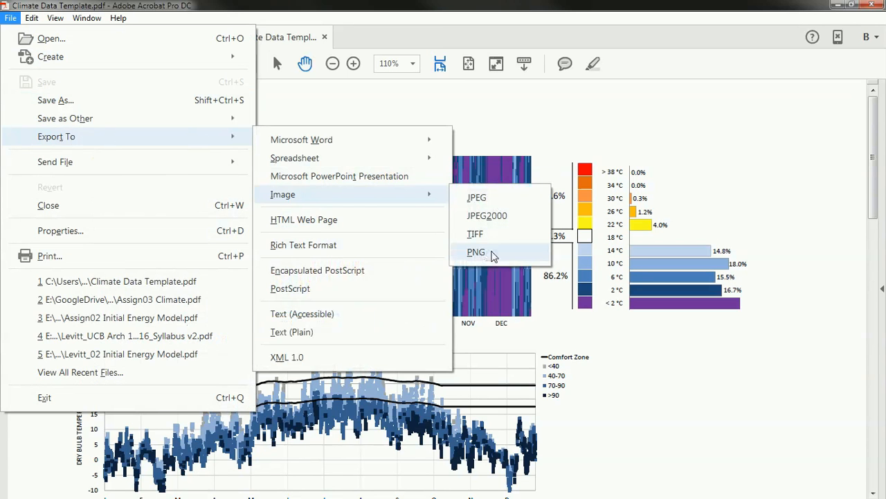
{"action": "left_click", "coordinate": [477, 253]}
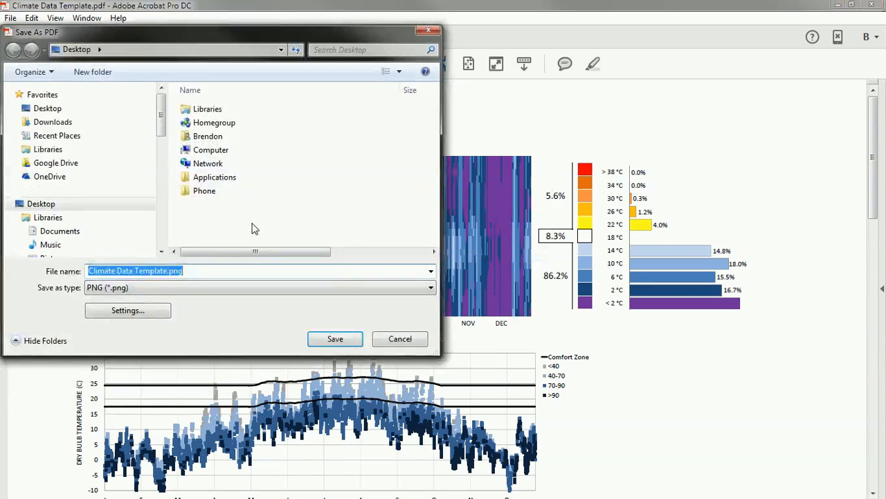
Keep the default PNG resolution settings and save Climate Data Template.png to the Desktop
{"action": "left_click", "coordinate": [135, 317]}
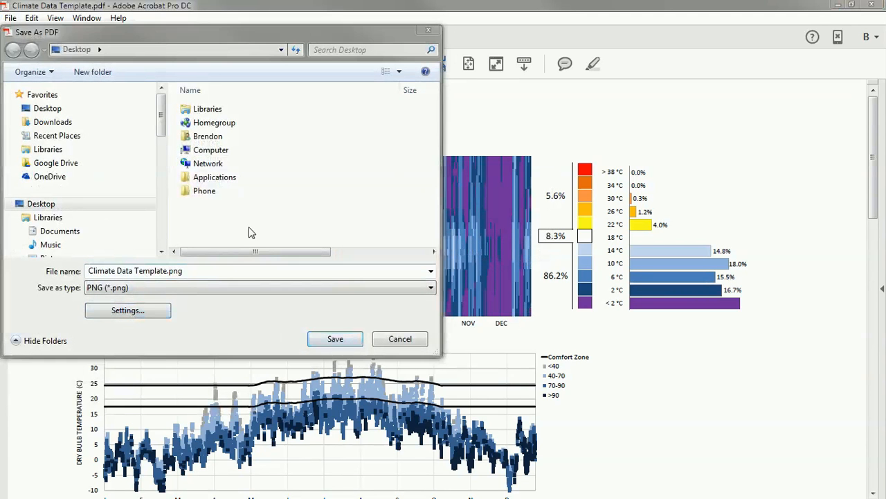
{"action": "left_click_drag", "start_coordinate": [818, 3], "coordinate": [557, 63]}
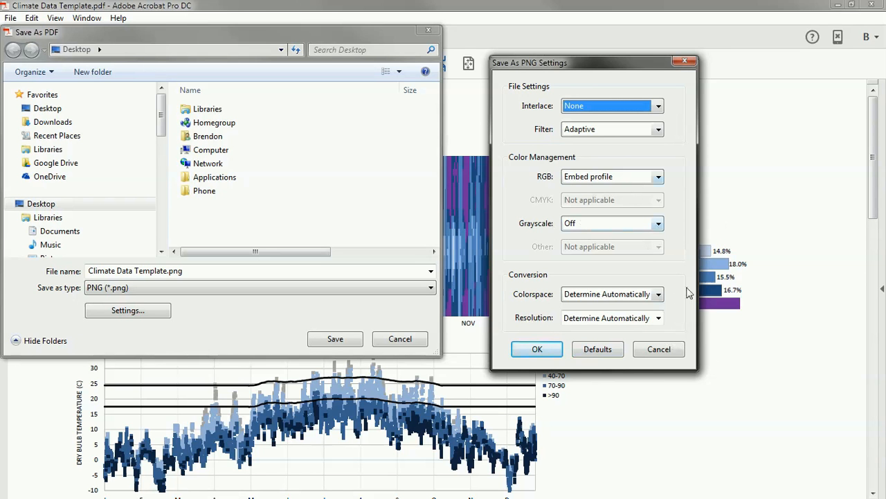
{"action": "left_click", "coordinate": [659, 317]}
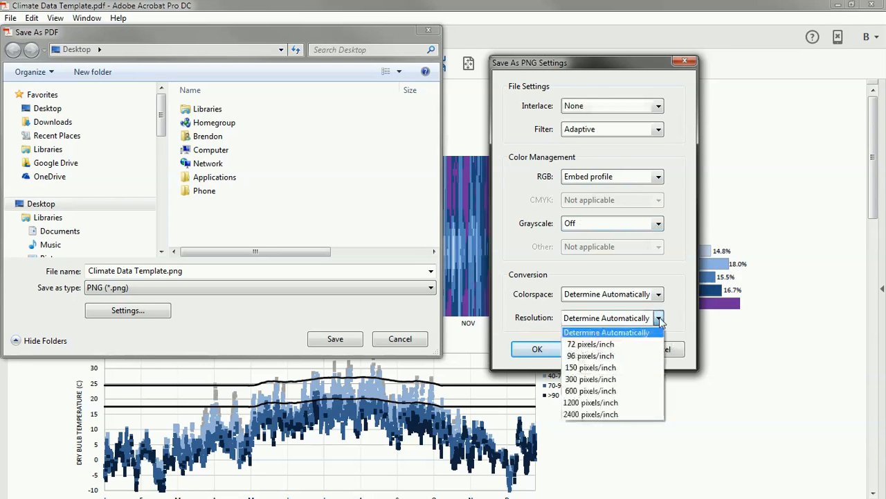
{"action": "left_click", "coordinate": [658, 318]}
{"action": "left_click", "coordinate": [659, 293]}
{"action": "left_click", "coordinate": [659, 294]}
{"action": "left_click", "coordinate": [538, 349]}
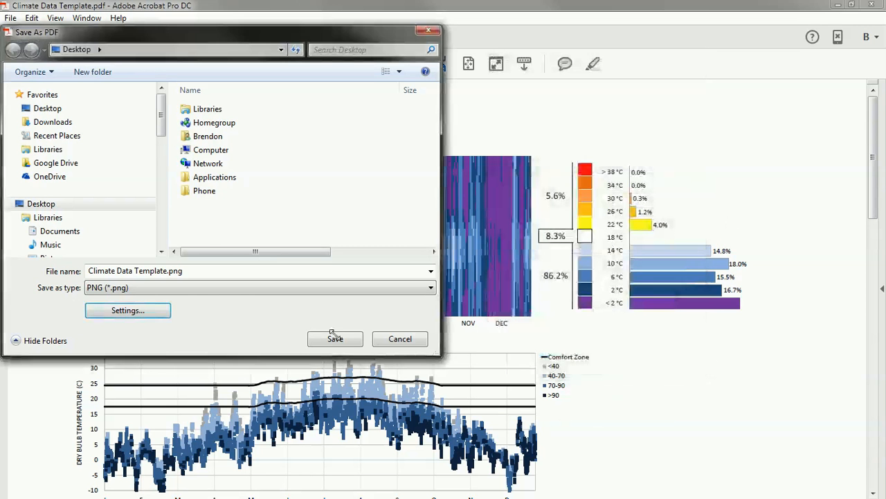
{"action": "left_click", "coordinate": [333, 339]}
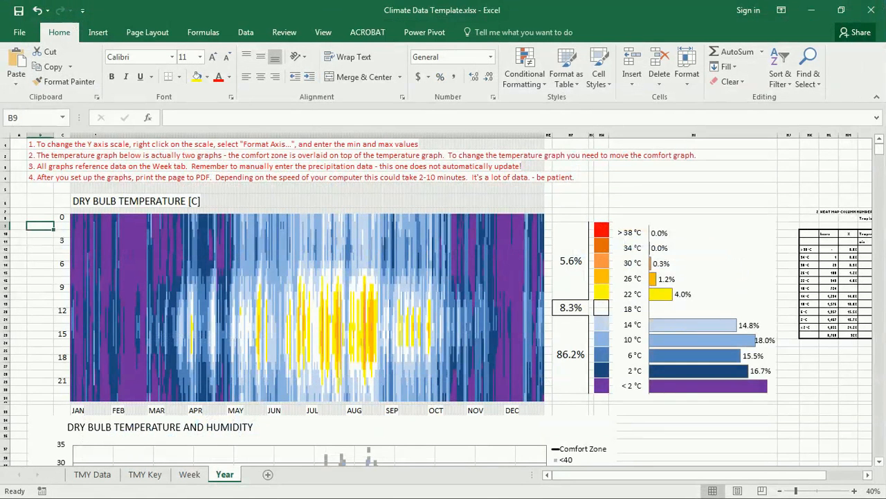
Switch to the Week sheet and zoom out to survey its whole chart layout
{"action": "left_click", "coordinate": [190, 475]}
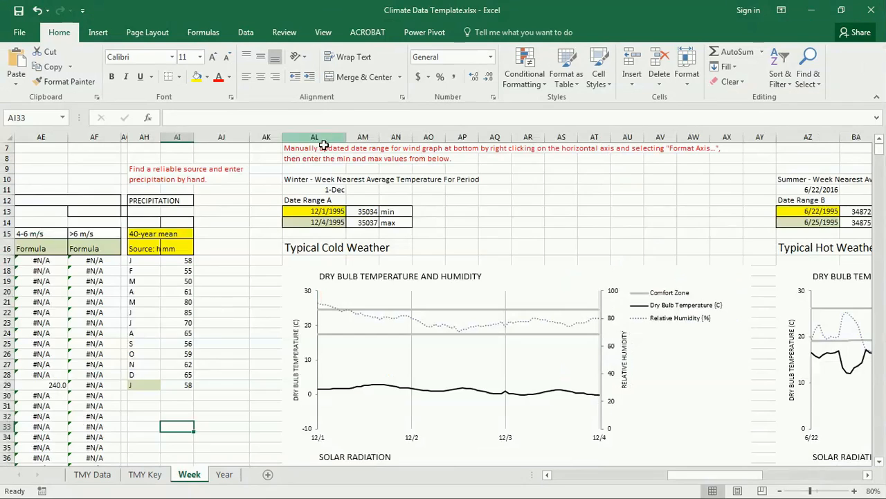
{"action": "left_click_drag", "start_coordinate": [728, 477], "coordinate": [758, 479]}
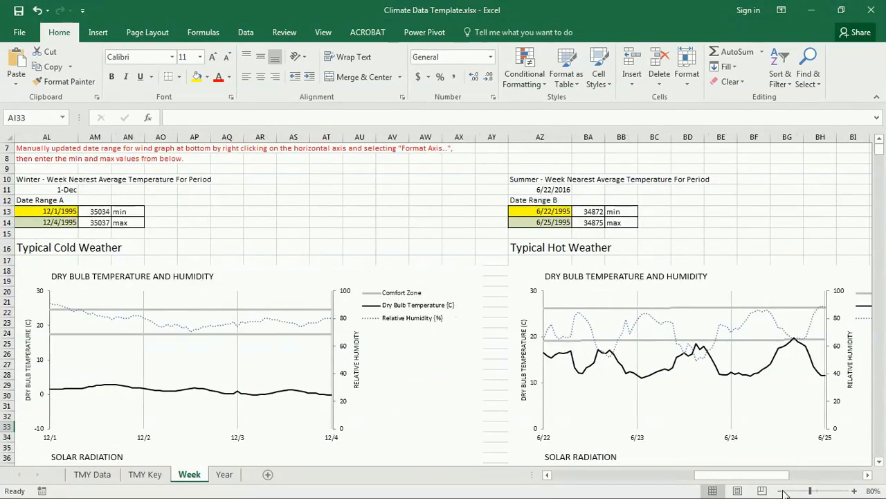
{"action": "left_click", "coordinate": [780, 490]}
{"action": "left_click", "coordinate": [780, 491]}
{"action": "left_click", "coordinate": [780, 491]}
{"action": "left_click", "coordinate": [780, 491]}
{"action": "left_click", "coordinate": [780, 490]}
{"action": "left_click", "coordinate": [779, 490]}
{"action": "left_click", "coordinate": [780, 490]}
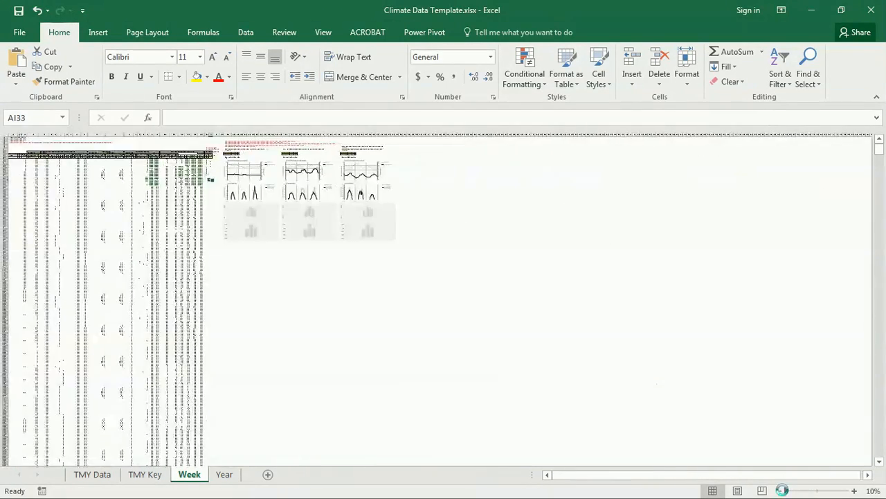
{"action": "left_click", "coordinate": [854, 490]}
{"action": "left_click", "coordinate": [853, 490]}
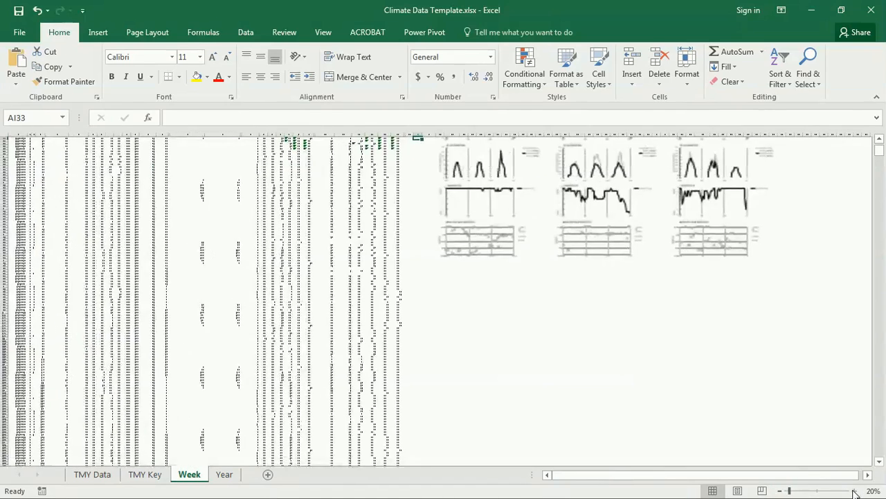
{"action": "left_click_drag", "start_coordinate": [669, 477], "coordinate": [692, 476]}
{"action": "scroll", "coordinate": [683, 411], "scroll_direction": "up", "scroll_amount": 10}
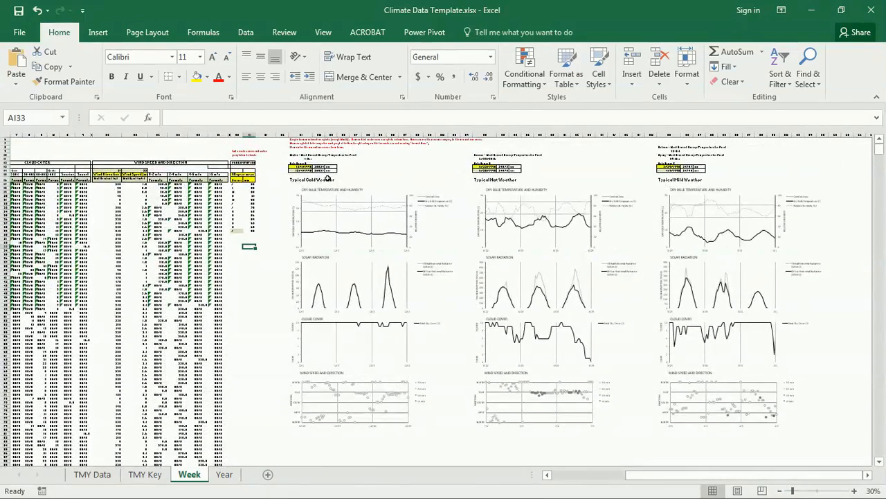
Read the Typical Cold, Hot and Mild Weather chart headings, then zoom back in to 70%
{"action": "left_click", "coordinate": [299, 180]}
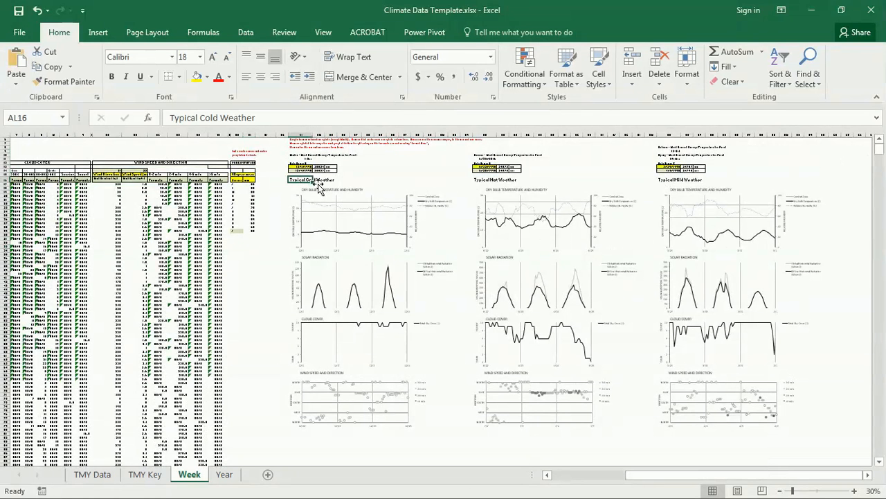
{"action": "left_click", "coordinate": [486, 179]}
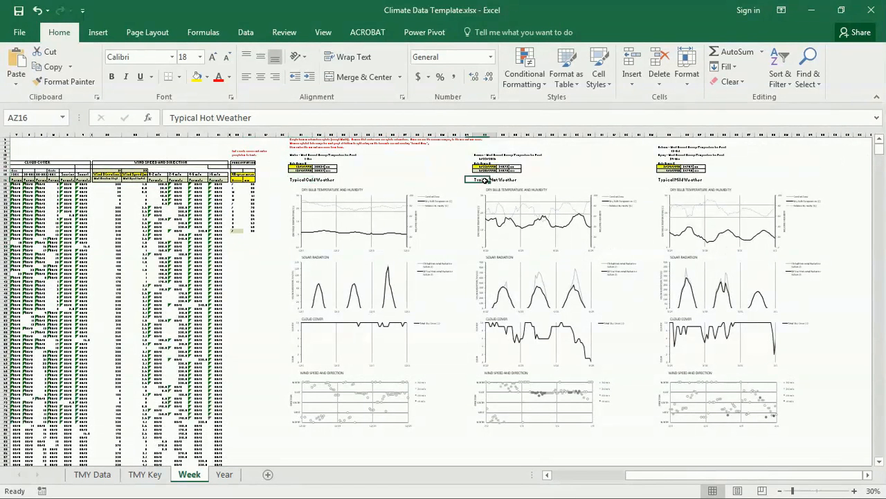
{"action": "left_click", "coordinate": [677, 180]}
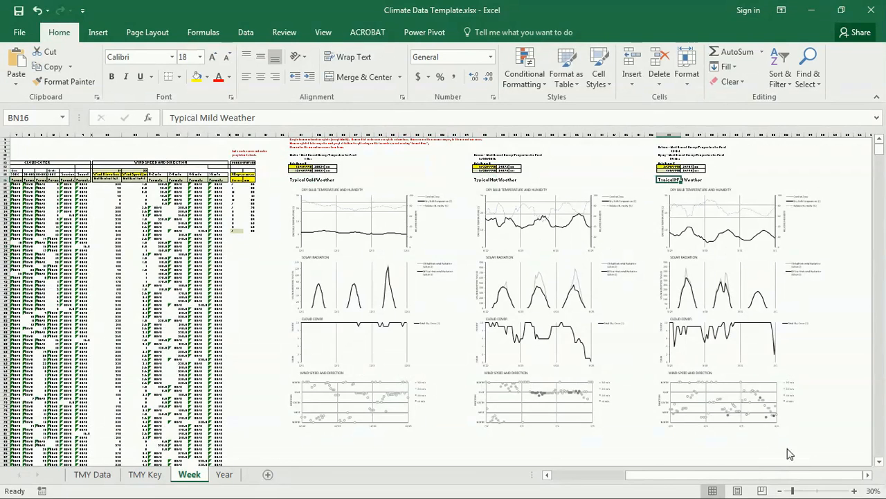
{"action": "scroll", "coordinate": [434, 343], "scroll_direction": "up", "scroll_amount": 3, "text": "ctrl"}
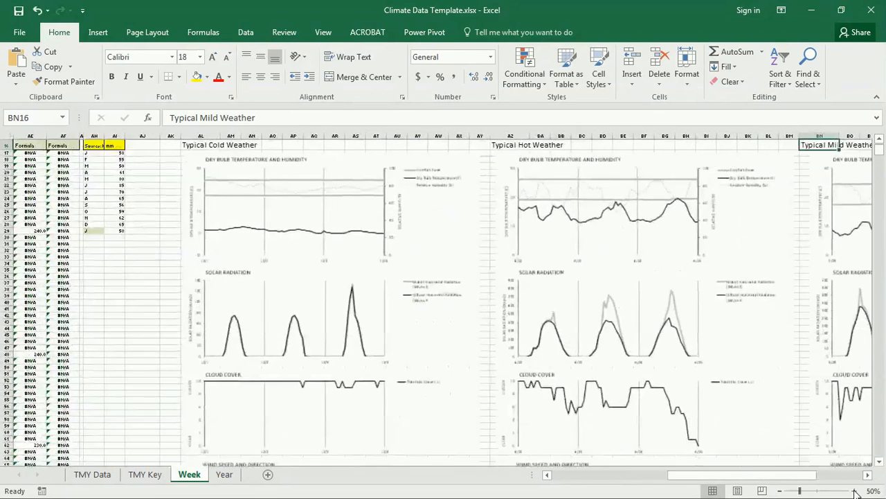
{"action": "scroll", "coordinate": [435, 343], "scroll_direction": "up", "scroll_amount": 5}
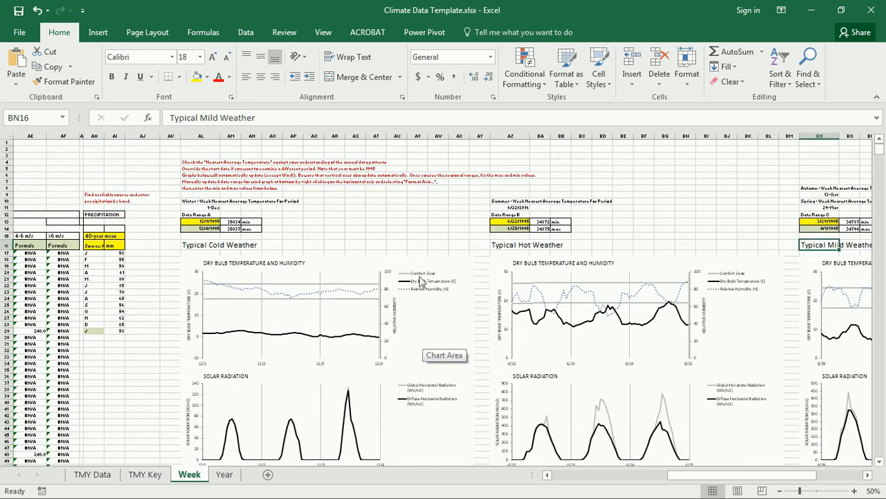
{"action": "left_click", "coordinate": [335, 221]}
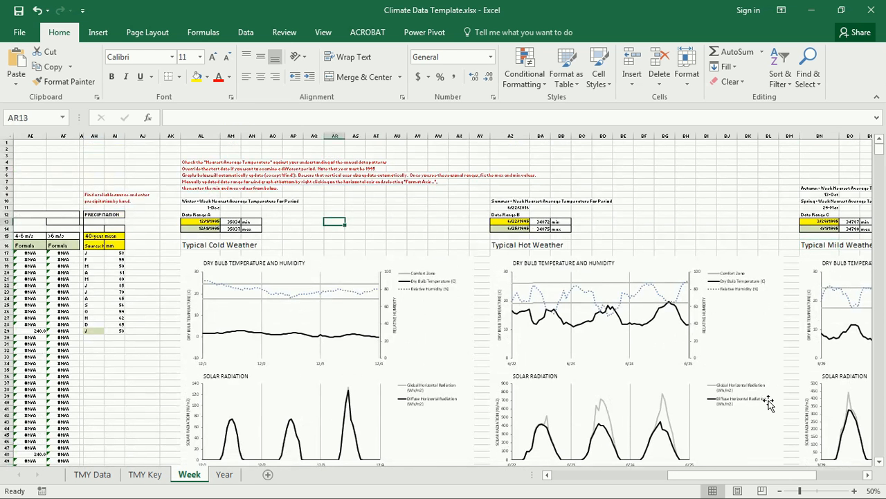
{"action": "left_click", "coordinate": [855, 491]}
{"action": "left_click", "coordinate": [855, 491]}
{"action": "scroll", "coordinate": [191, 257], "scroll_direction": "up", "scroll_amount": 3}
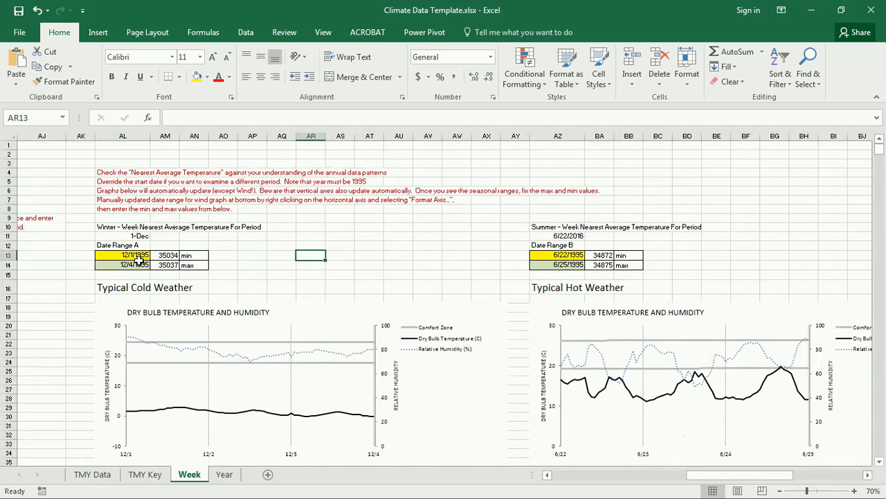
Inspect AL10 and the AL11 winter start date formula ='TMY Data'!Q3 without changing it
{"action": "left_click", "coordinate": [138, 225]}
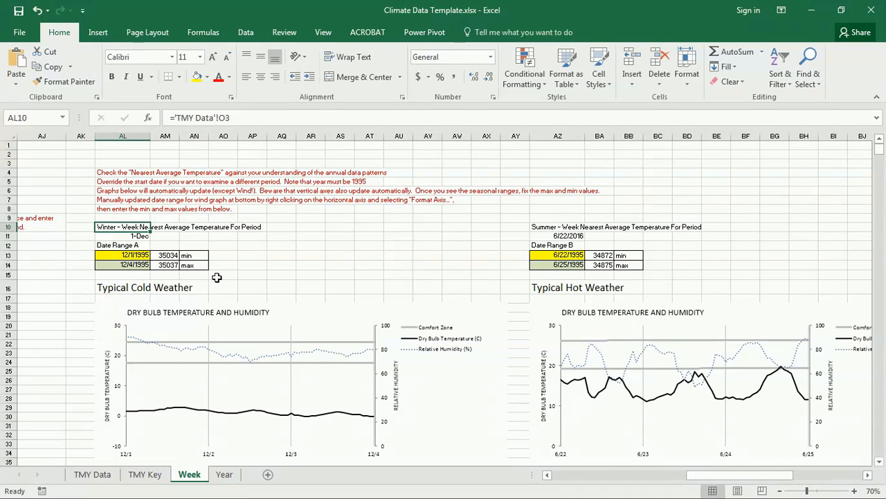
{"action": "key", "text": "Down"}
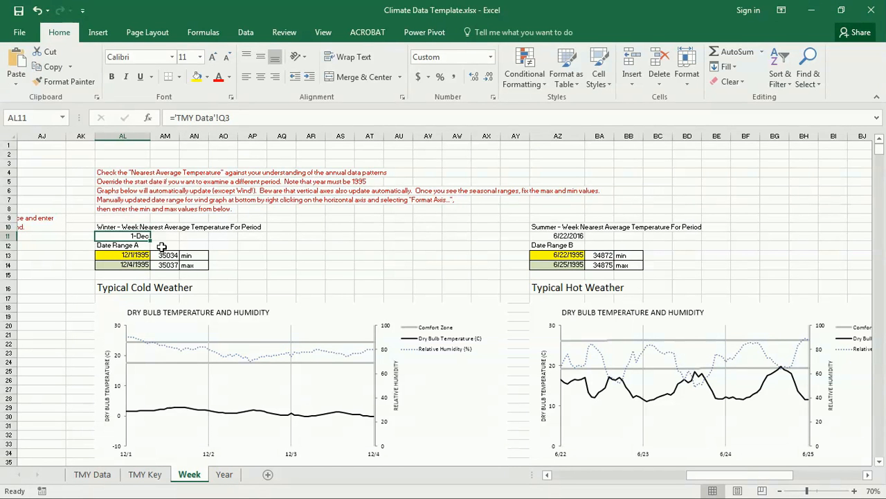
{"action": "left_click", "coordinate": [248, 119]}
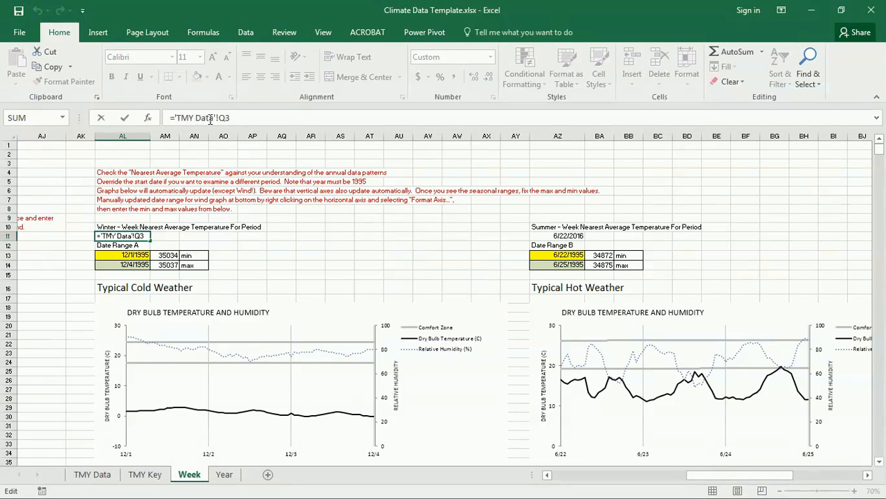
{"action": "key", "text": "Return"}
On TMY Data, read the winter period label, week type, and start and end dates in O3–R3
{"action": "left_click", "coordinate": [92, 476]}
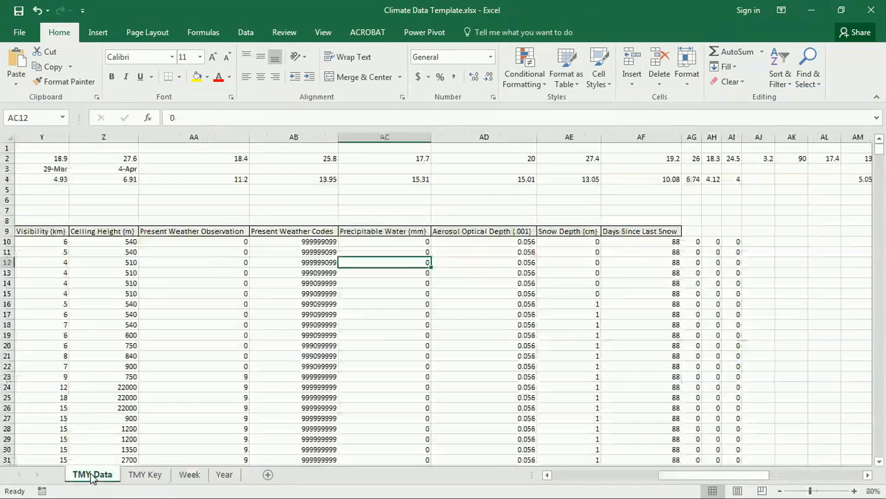
{"action": "left_click_drag", "start_coordinate": [752, 477], "coordinate": [589, 477]}
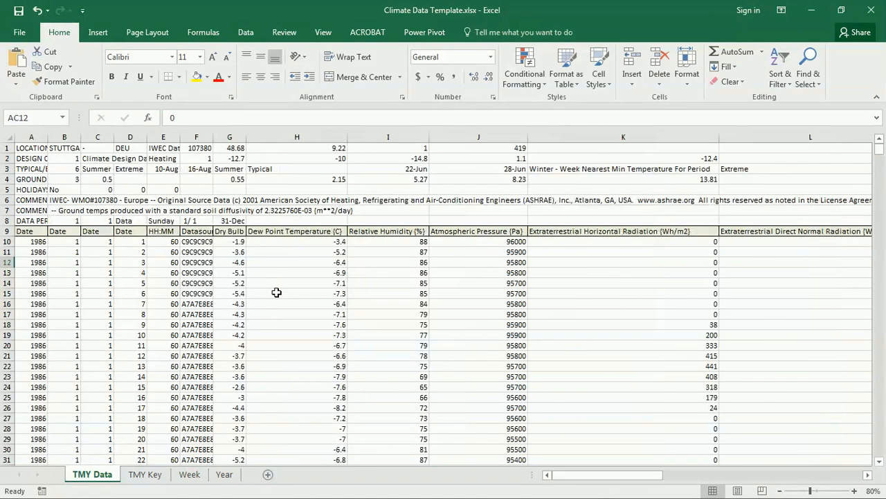
{"action": "left_click_drag", "start_coordinate": [627, 477], "coordinate": [695, 478]}
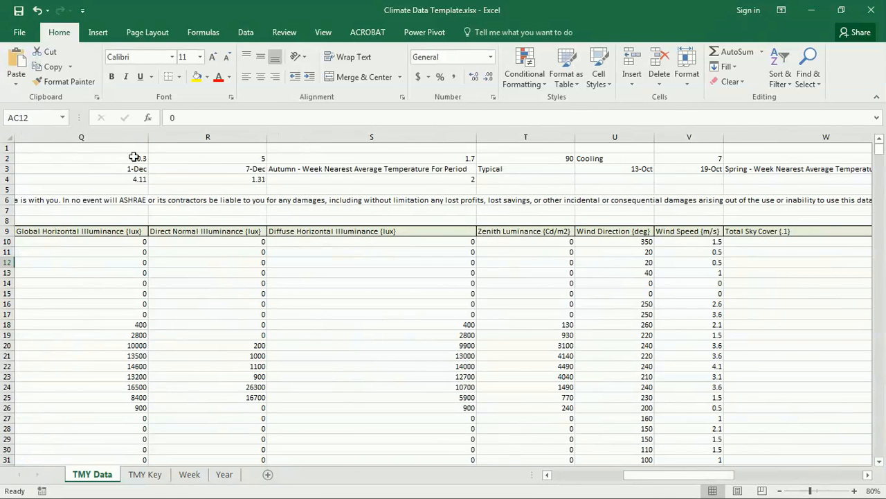
{"action": "left_click", "coordinate": [87, 168]}
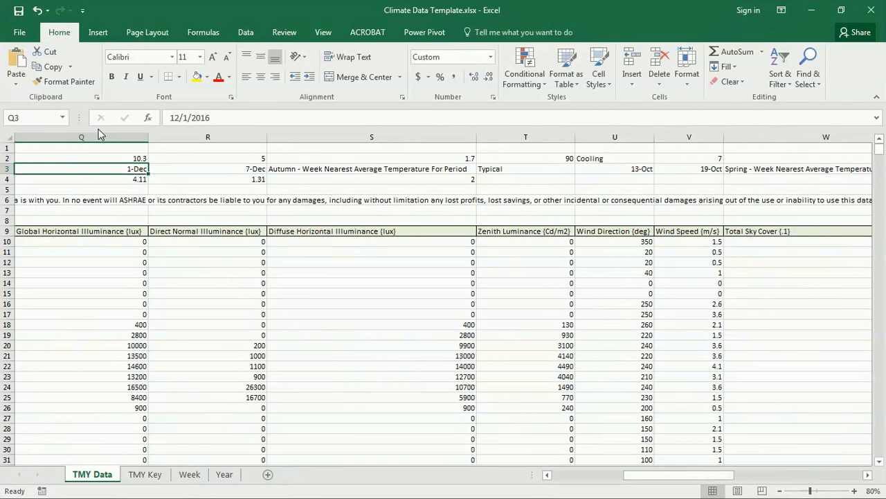
{"action": "scroll", "coordinate": [669, 477], "scroll_direction": "left", "scroll_amount": 2}
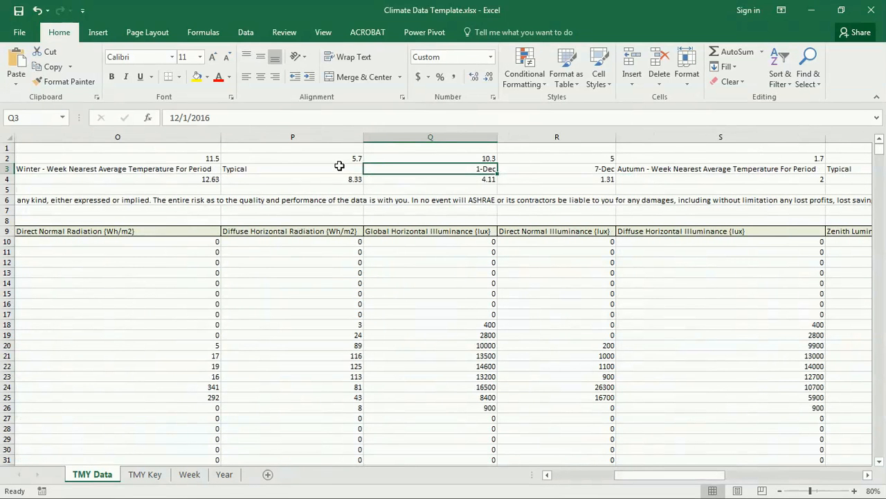
{"action": "left_click", "coordinate": [60, 169]}
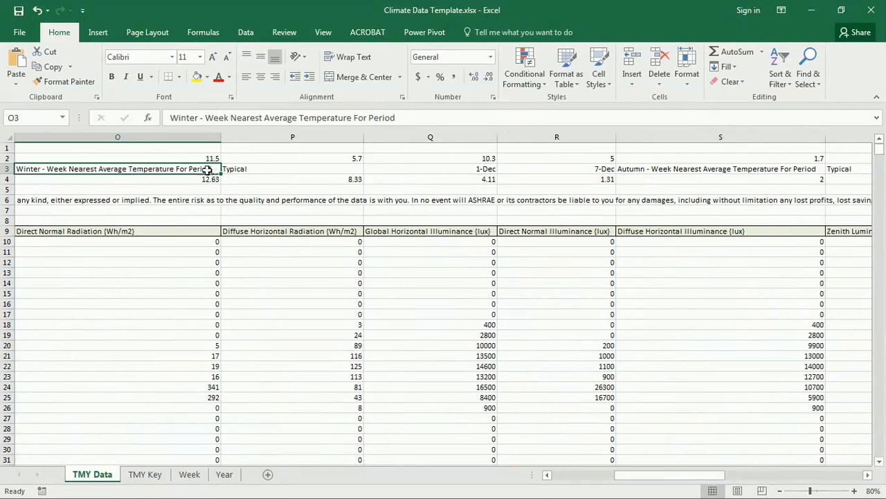
{"action": "left_click", "coordinate": [251, 171]}
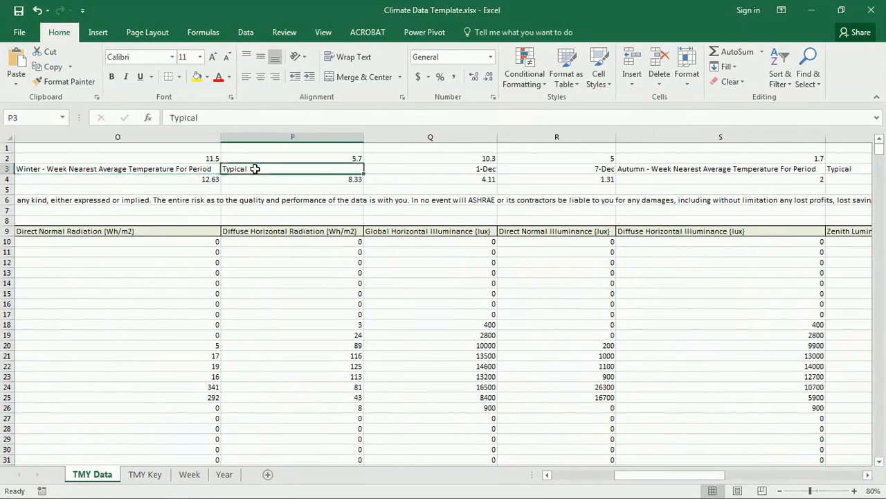
{"action": "left_click", "coordinate": [425, 169]}
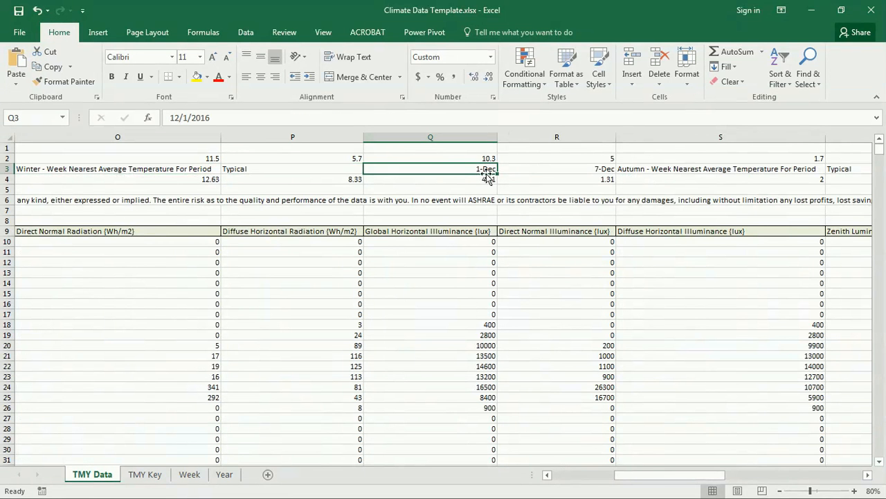
{"action": "left_click", "coordinate": [619, 169]}
{"action": "left_click", "coordinate": [602, 168]}
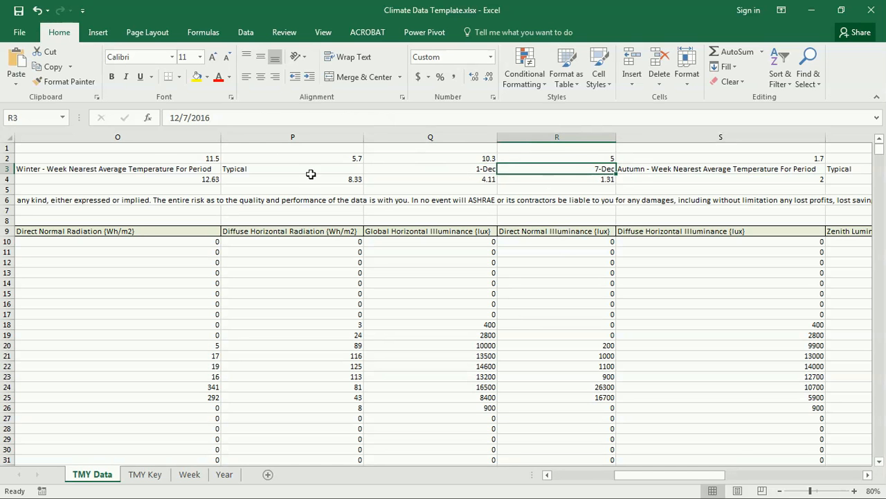
Read the Autumn and Spring period labels and their week start and end dates in row 3
{"action": "left_click", "coordinate": [677, 169]}
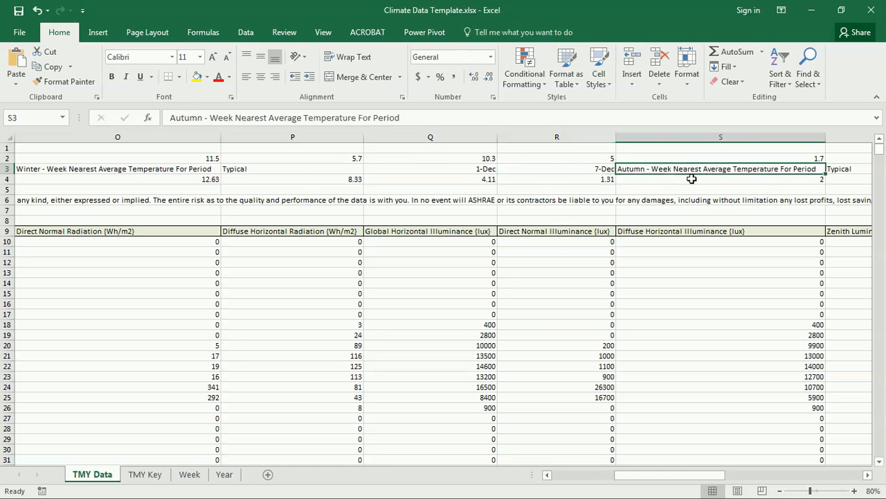
{"action": "left_click_drag", "start_coordinate": [714, 479], "coordinate": [722, 479]}
{"action": "left_click", "coordinate": [627, 169]}
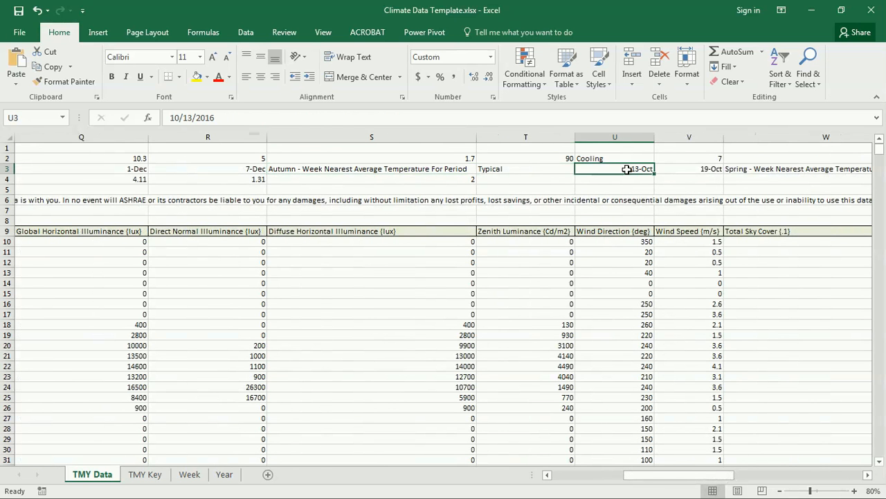
{"action": "left_click", "coordinate": [696, 166]}
{"action": "left_click", "coordinate": [759, 169]}
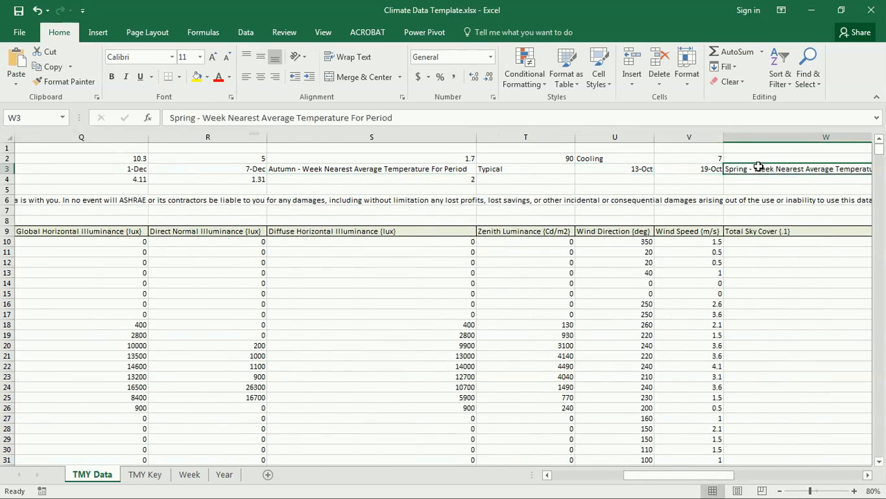
{"action": "key", "text": "Right"}
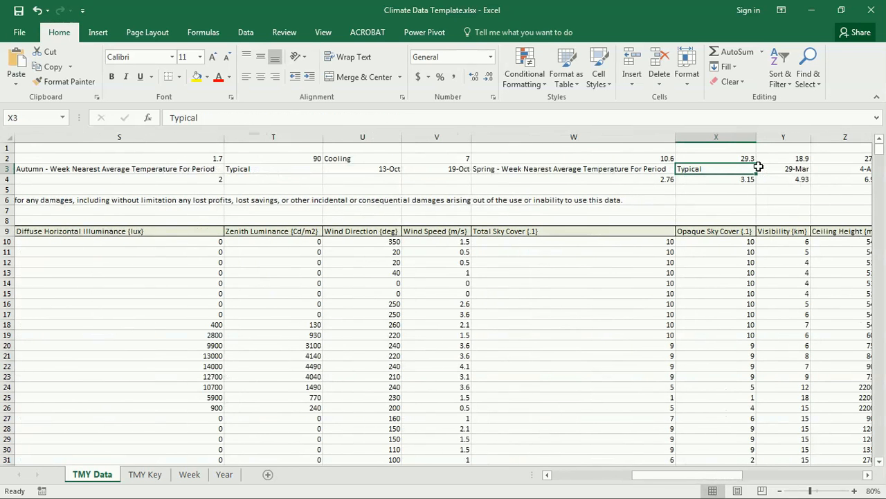
{"action": "key", "text": "Right"}
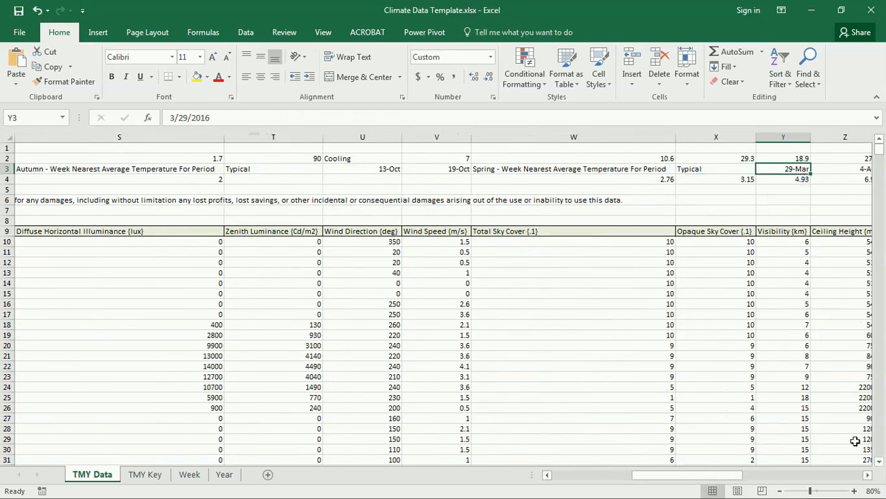
{"action": "left_click", "coordinate": [867, 475]}
{"action": "key", "text": "Right"}
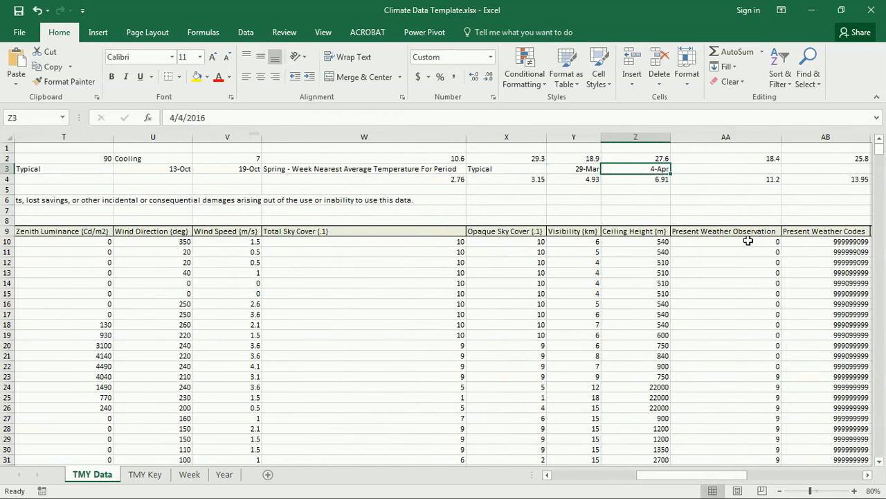
Check the Summer period label and start date, then return to the Week sheet
{"action": "left_click_drag", "start_coordinate": [724, 479], "coordinate": [560, 478]}
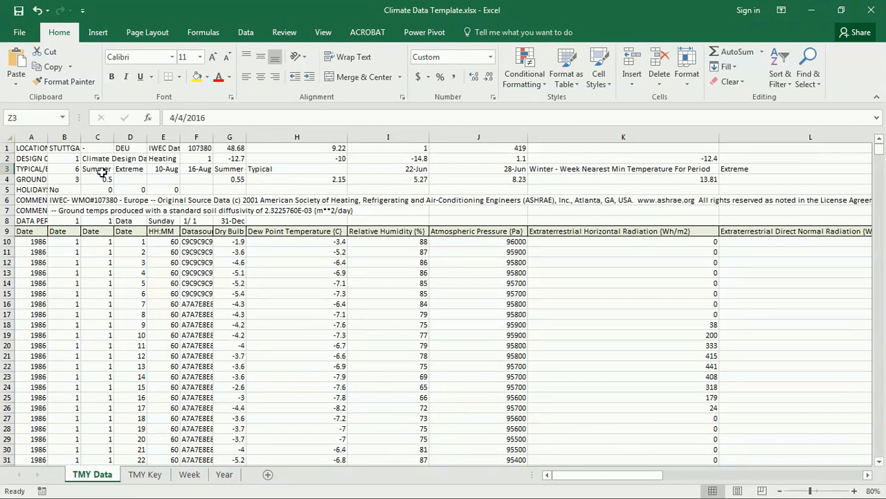
{"action": "left_click", "coordinate": [217, 169]}
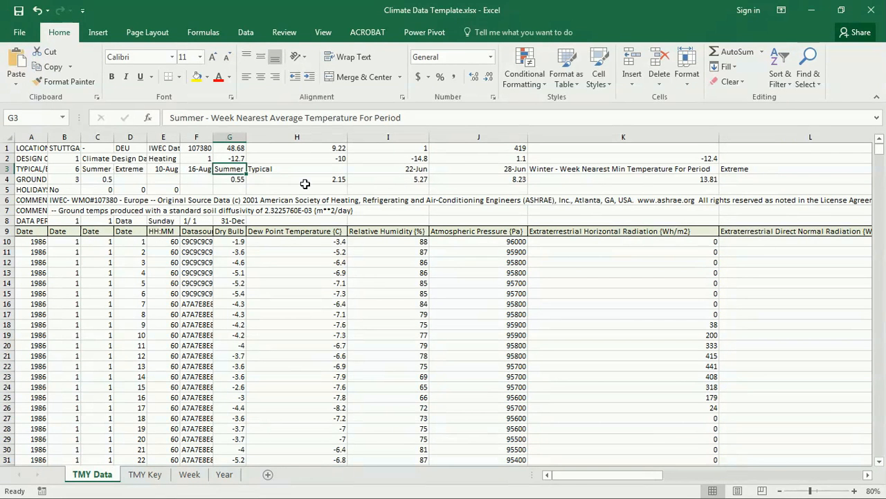
{"action": "key", "text": "Right"}
{"action": "key", "text": "Right"}
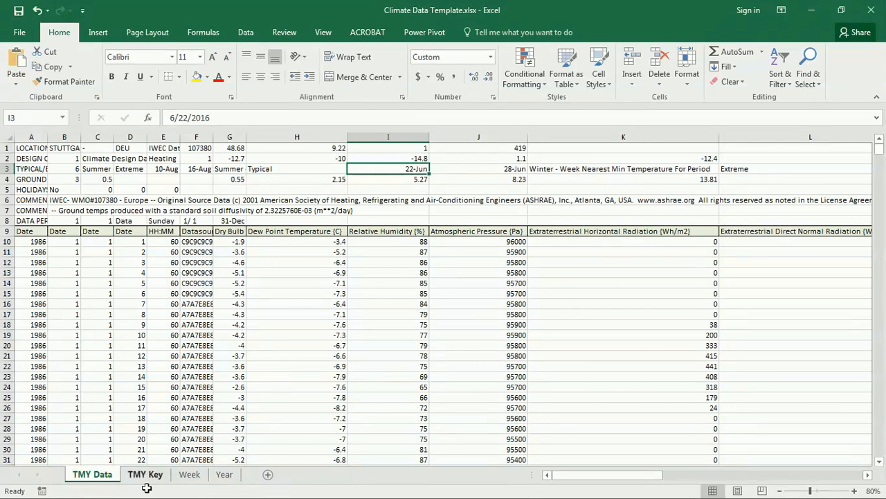
{"action": "left_click", "coordinate": [188, 475]}
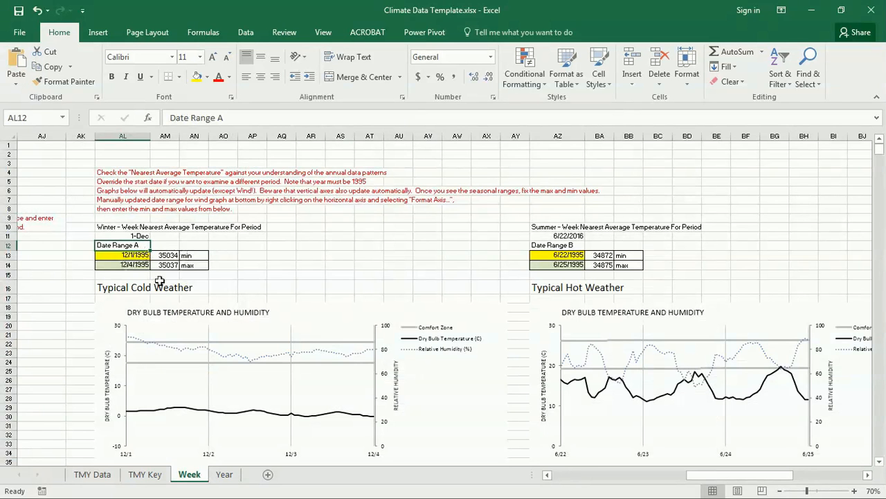
{"action": "left_click", "coordinate": [302, 255]}
{"action": "scroll", "coordinate": [193, 312], "scroll_direction": "down", "scroll_amount": 2}
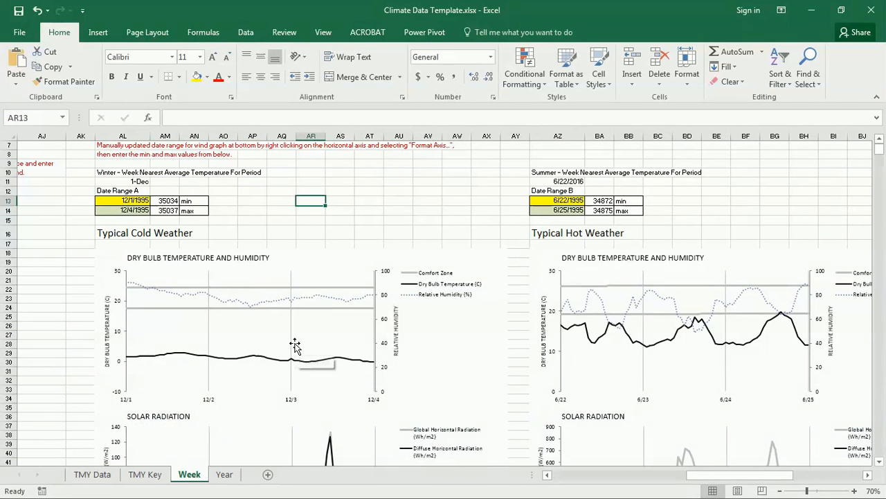
{"action": "scroll", "coordinate": [295, 344], "scroll_direction": "up", "scroll_amount": 2}
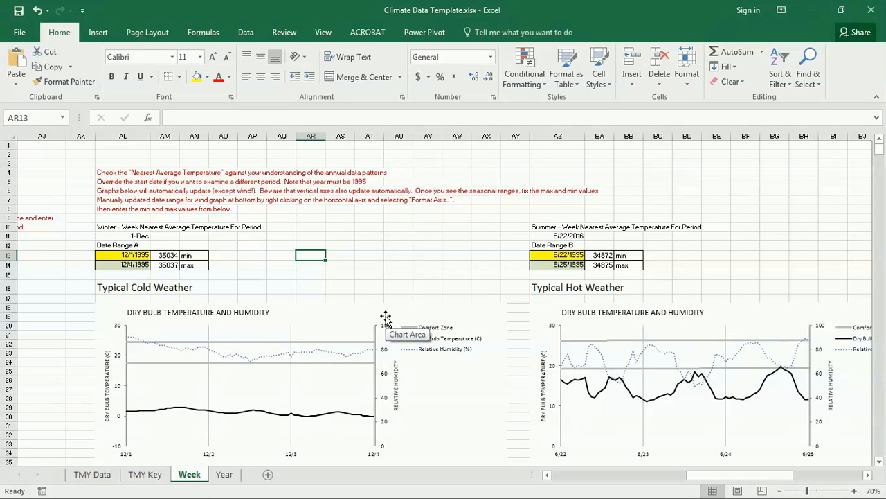
{"action": "left_click_drag", "start_coordinate": [720, 475], "coordinate": [774, 476]}
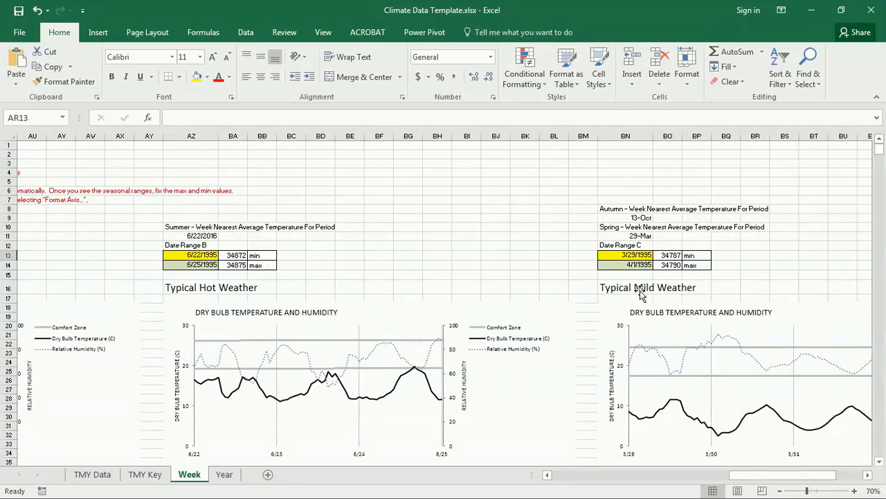
{"action": "left_click_drag", "start_coordinate": [764, 475], "coordinate": [727, 480]}
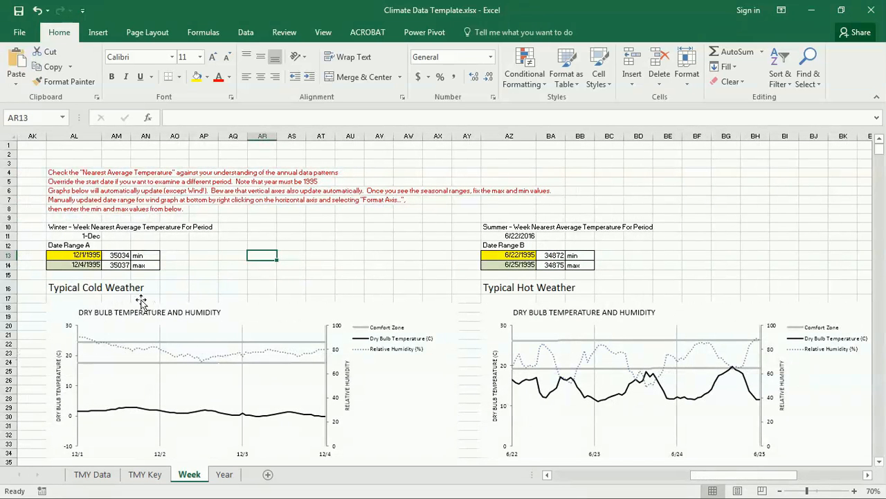
Enter 2/3/1995 in AL13 over the DATE formula as the Date Range A start
{"action": "left_click", "coordinate": [83, 256]}
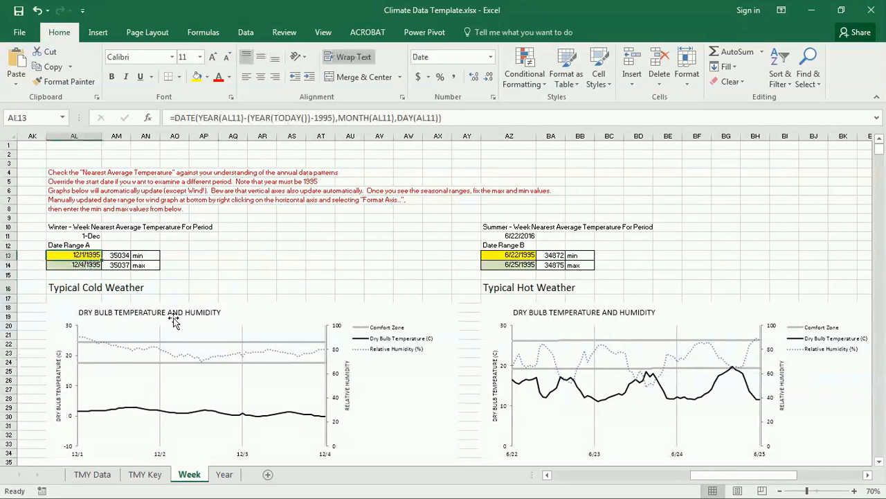
{"action": "mouse_move", "coordinate": [220, 344]}
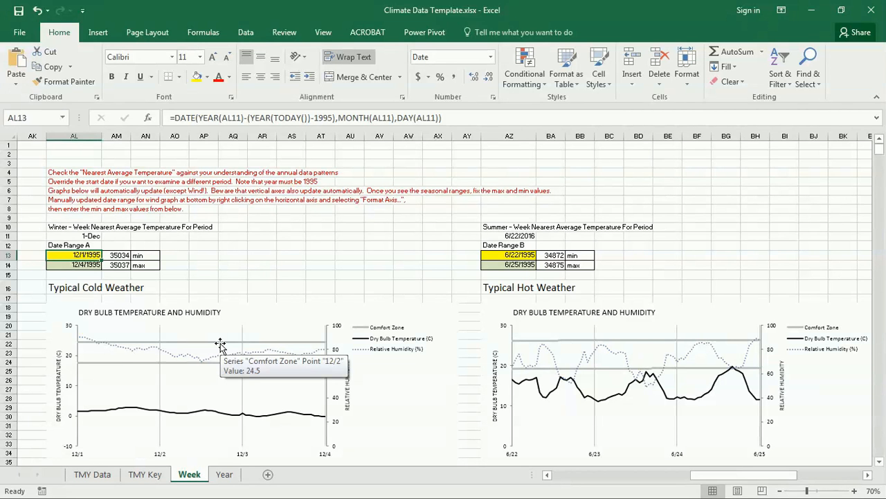
{"action": "type", "text": "2/3/199"}
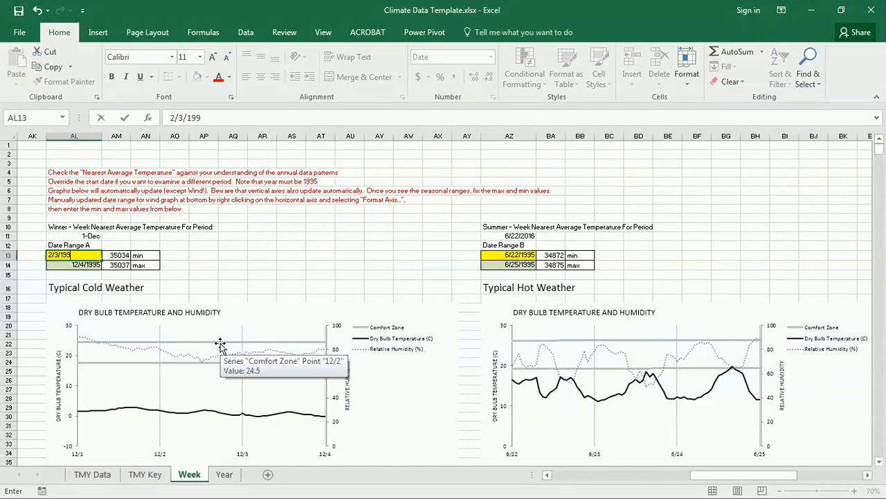
{"action": "key", "text": "BackSpace"}
{"action": "key", "text": "BackSpace"}
{"action": "key", "text": "BackSpace"}
{"action": "key", "text": "Return"}
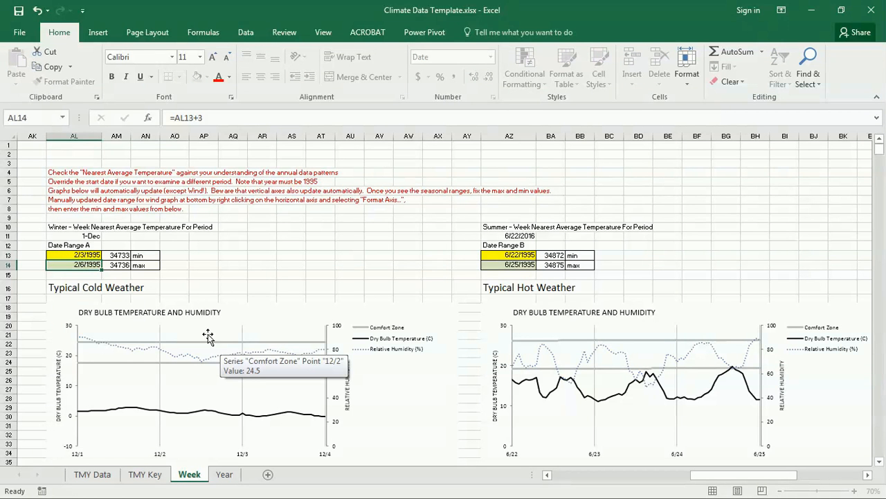
{"action": "scroll", "coordinate": [244, 232], "scroll_direction": "down", "scroll_amount": 1}
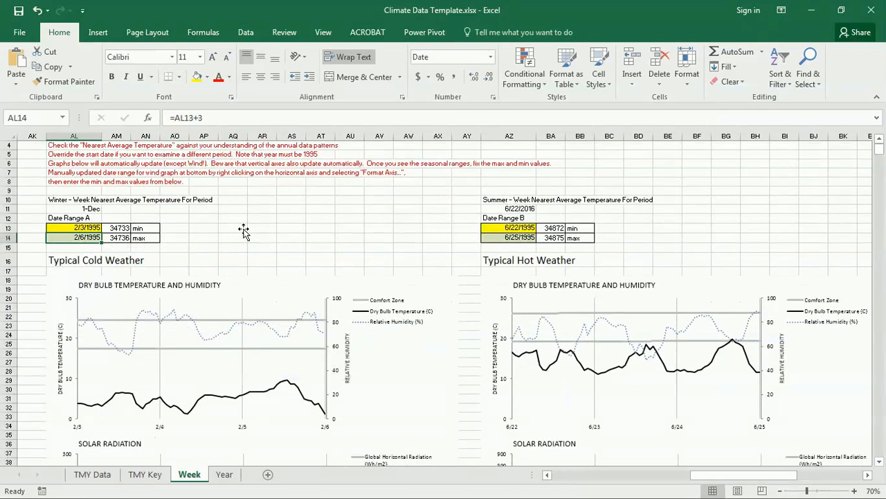
Select the left cold-weather Wind Speed and Direction chart (Chart 3) on the Week sheet
{"action": "scroll", "coordinate": [243, 232], "scroll_direction": "down", "scroll_amount": 1}
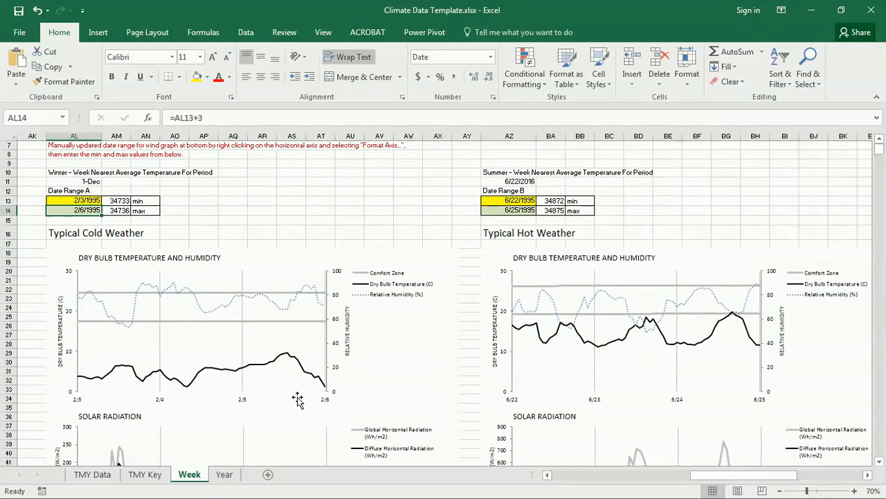
{"action": "scroll", "coordinate": [222, 239], "scroll_direction": "down", "scroll_amount": 2}
{"action": "scroll", "coordinate": [221, 239], "scroll_direction": "down", "scroll_amount": 8}
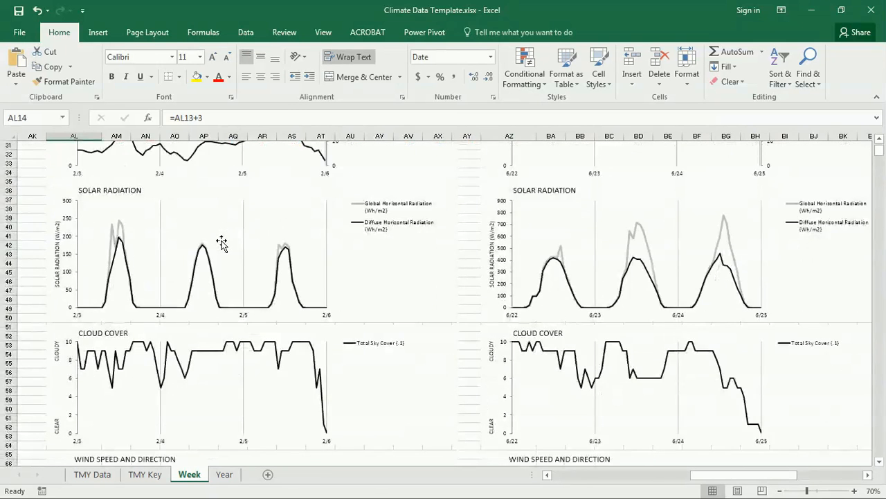
{"action": "scroll", "coordinate": [222, 241], "scroll_direction": "down", "scroll_amount": 6}
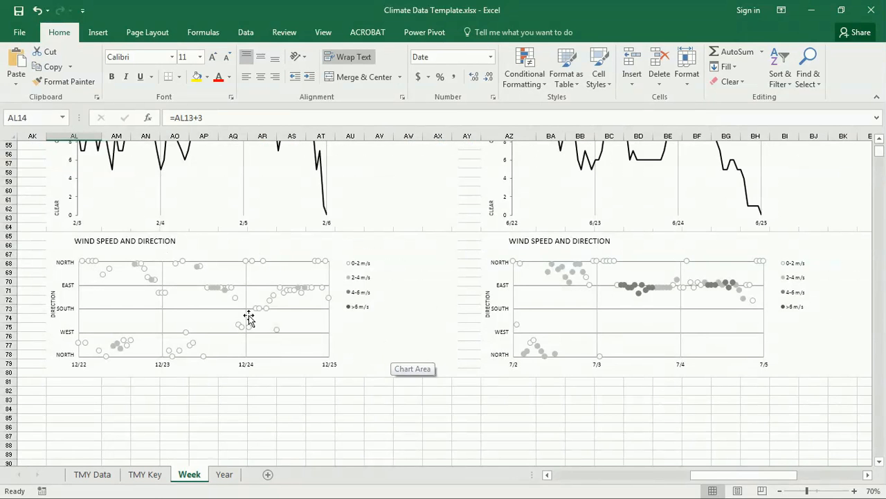
{"action": "scroll", "coordinate": [219, 310], "scroll_direction": "up", "scroll_amount": 6}
{"action": "scroll", "coordinate": [220, 315], "scroll_direction": "up", "scroll_amount": 2}
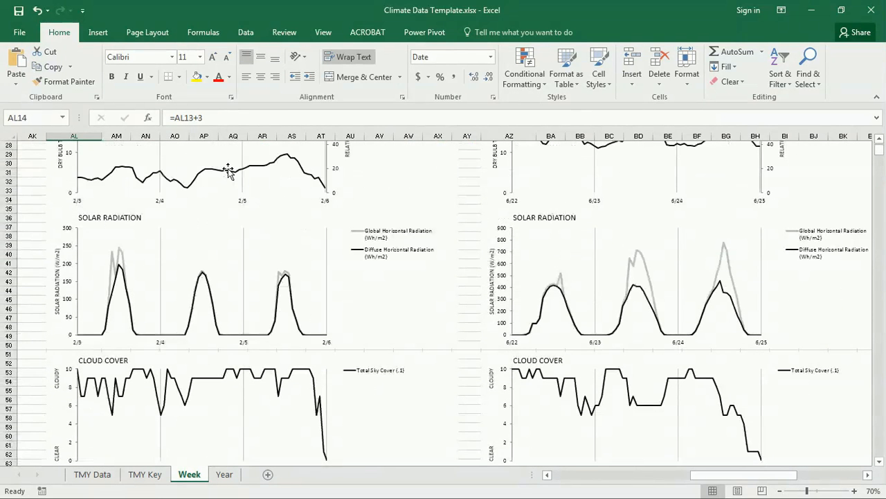
{"action": "scroll", "coordinate": [212, 277], "scroll_direction": "down", "scroll_amount": 3}
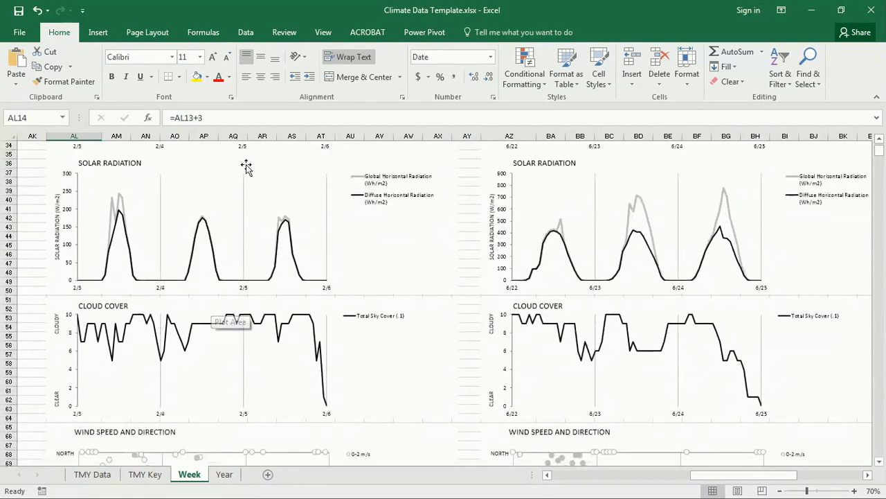
{"action": "scroll", "coordinate": [196, 312], "scroll_direction": "down", "scroll_amount": 4}
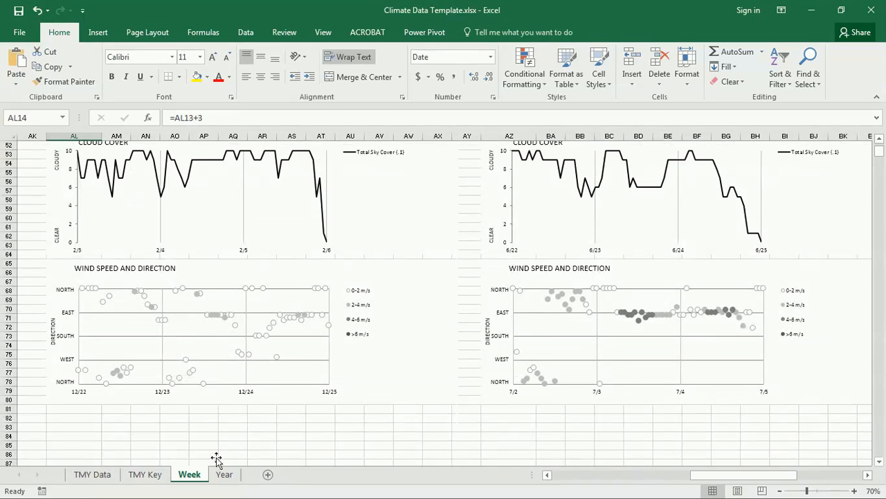
{"action": "left_click", "coordinate": [160, 391]}
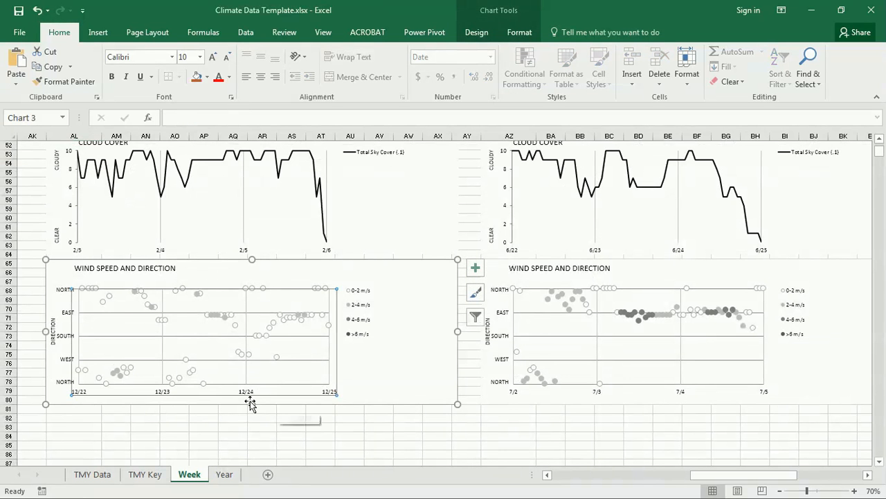
{"action": "scroll", "coordinate": [151, 385], "scroll_direction": "up", "scroll_amount": 10}
{"action": "scroll", "coordinate": [154, 381], "scroll_direction": "down", "scroll_amount": 5}
{"action": "scroll", "coordinate": [156, 377], "scroll_direction": "down", "scroll_amount": 4}
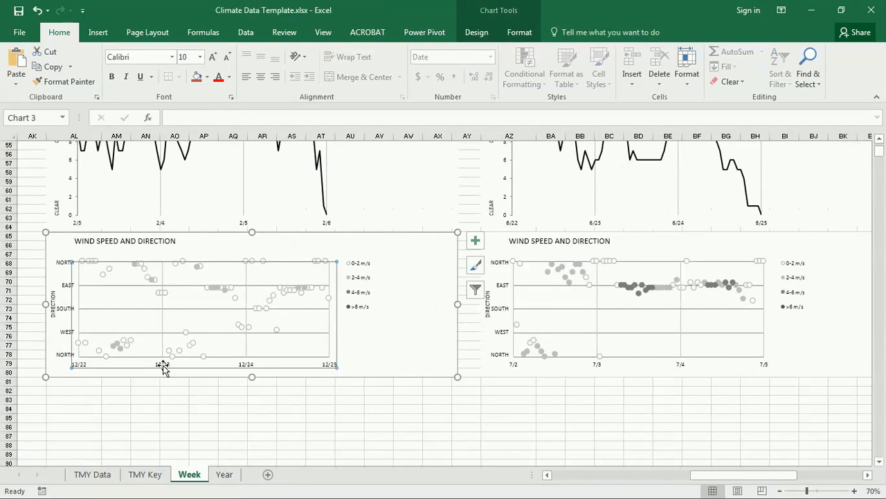
{"action": "right_click", "coordinate": [164, 366]}
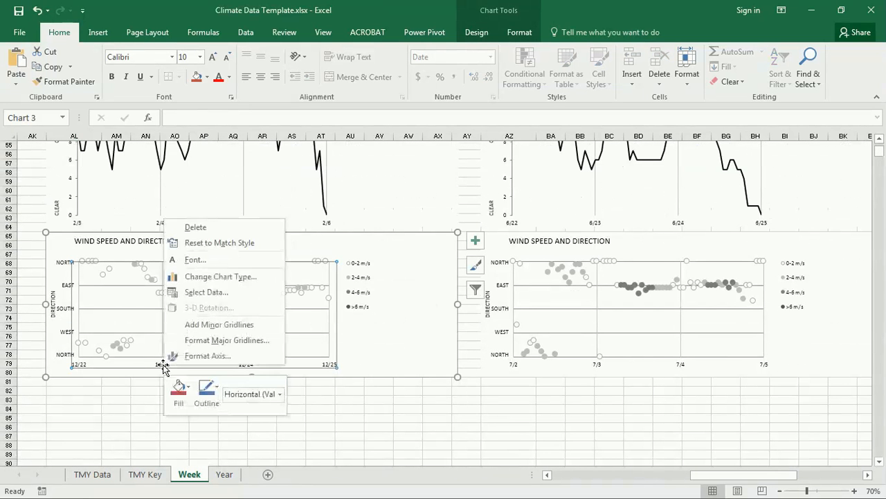
{"action": "left_click", "coordinate": [208, 356]}
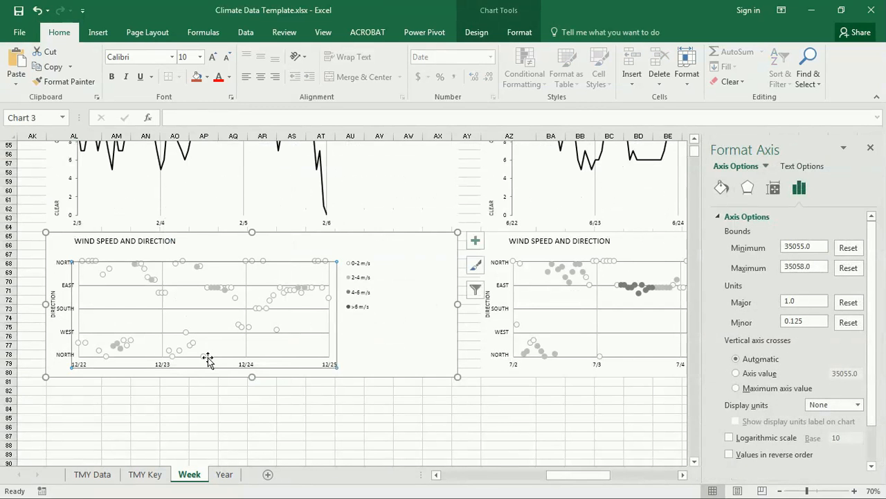
{"action": "left_click_drag", "start_coordinate": [812, 247], "coordinate": [778, 249]}
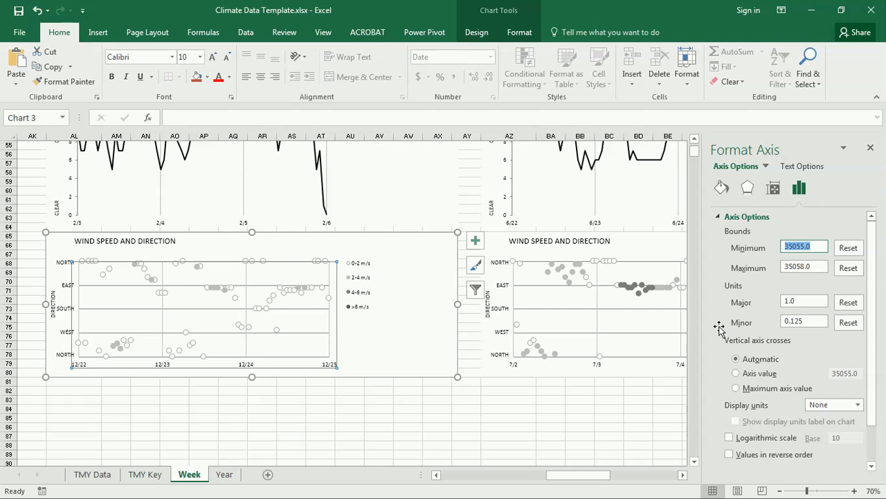
{"action": "left_click", "coordinate": [795, 248]}
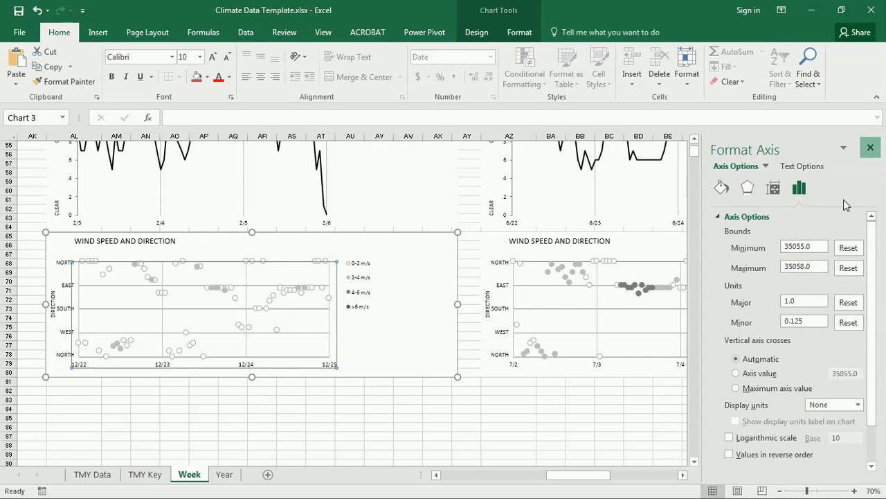
{"action": "left_click", "coordinate": [870, 147]}
{"action": "left_click", "coordinate": [213, 417]}
{"action": "scroll", "coordinate": [106, 384], "scroll_direction": "up", "scroll_amount": 14}
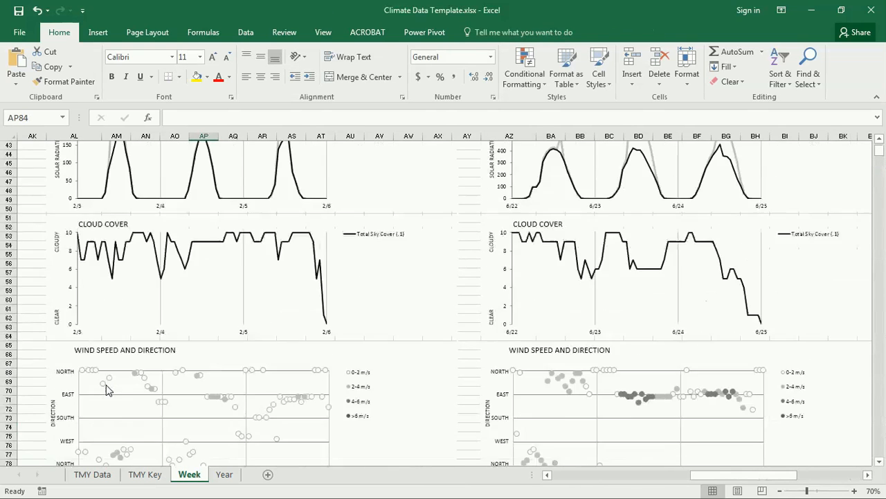
{"action": "scroll", "coordinate": [107, 387], "scroll_direction": "up", "scroll_amount": 4}
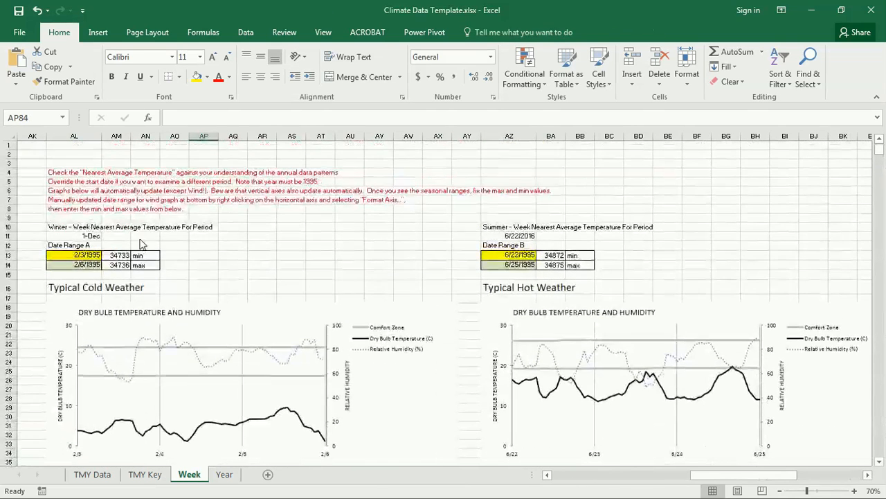
{"action": "left_click", "coordinate": [116, 255]}
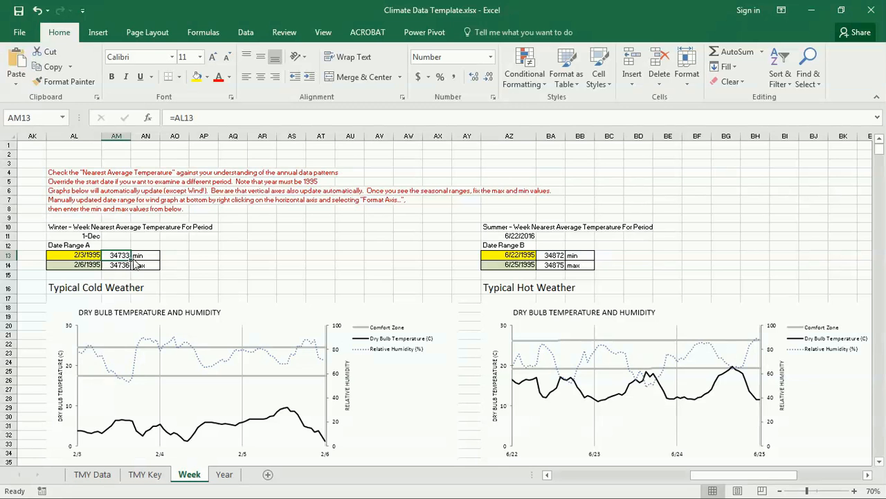
{"action": "scroll", "coordinate": [147, 259], "scroll_direction": "down", "scroll_amount": 2}
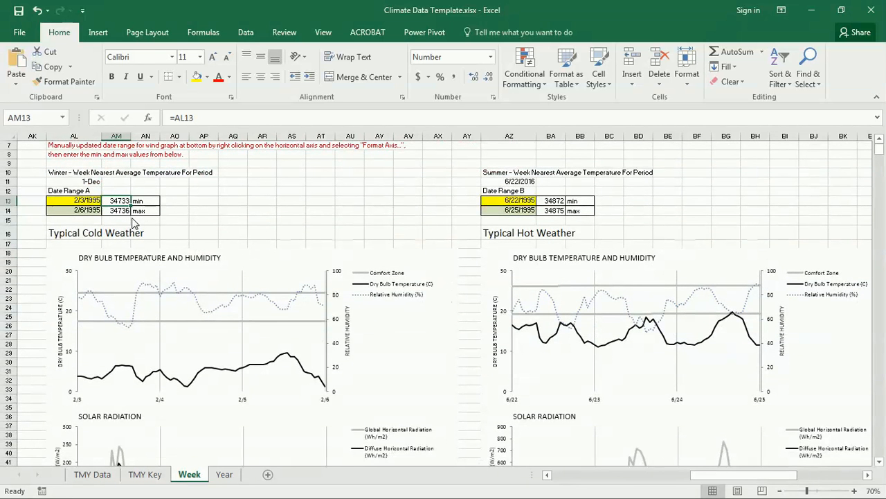
{"action": "scroll", "coordinate": [133, 228], "scroll_direction": "down", "scroll_amount": 13}
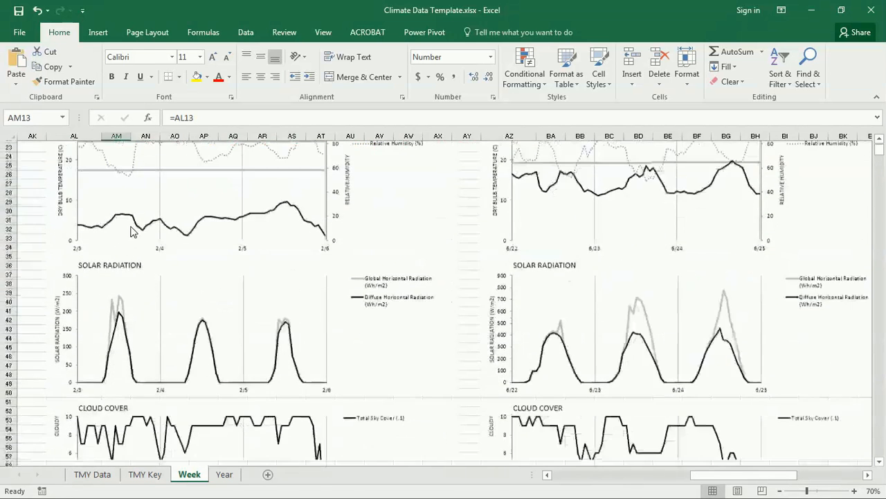
Set the wind chart's date axis Minimum to 34733 and Maximum to 34736
{"action": "right_click", "coordinate": [167, 445]}
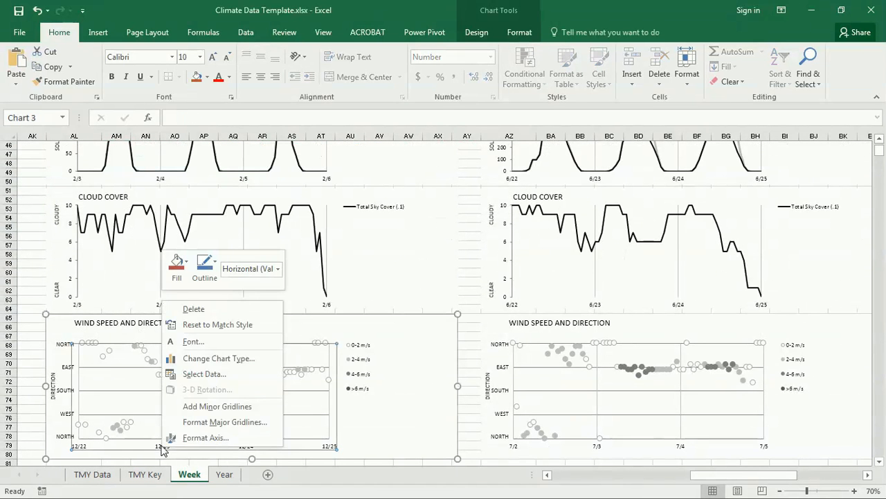
{"action": "left_click", "coordinate": [178, 436]}
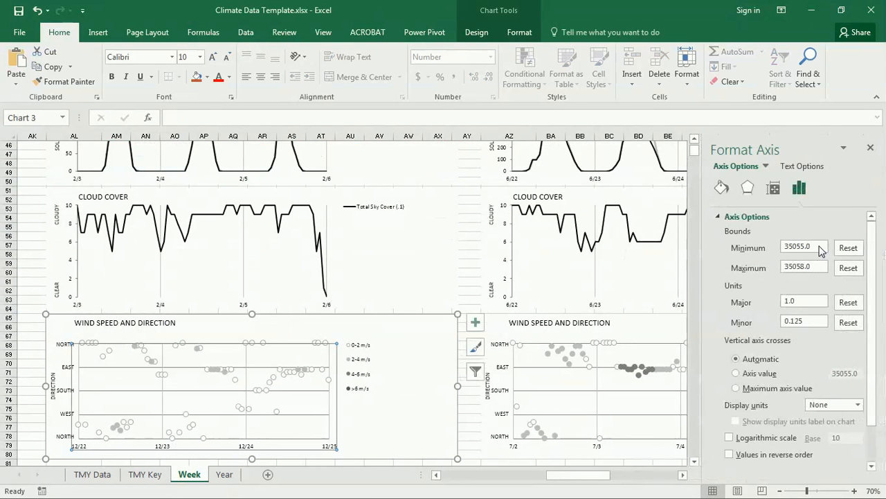
{"action": "left_click_drag", "start_coordinate": [822, 248], "coordinate": [717, 251]}
{"action": "type", "text": "34733"}
{"action": "left_click", "coordinate": [813, 266]}
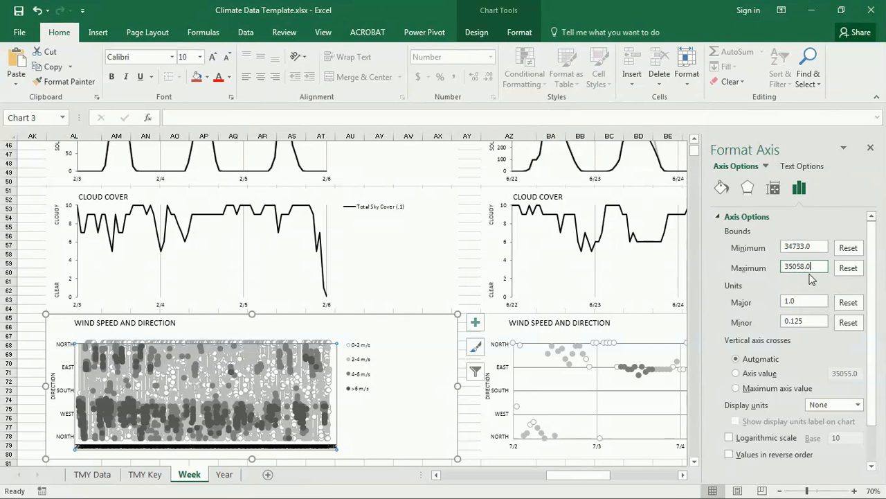
{"action": "left_click_drag", "start_coordinate": [813, 266], "coordinate": [712, 264]}
{"action": "type", "text": "34736"}
{"action": "left_click", "coordinate": [822, 249]}
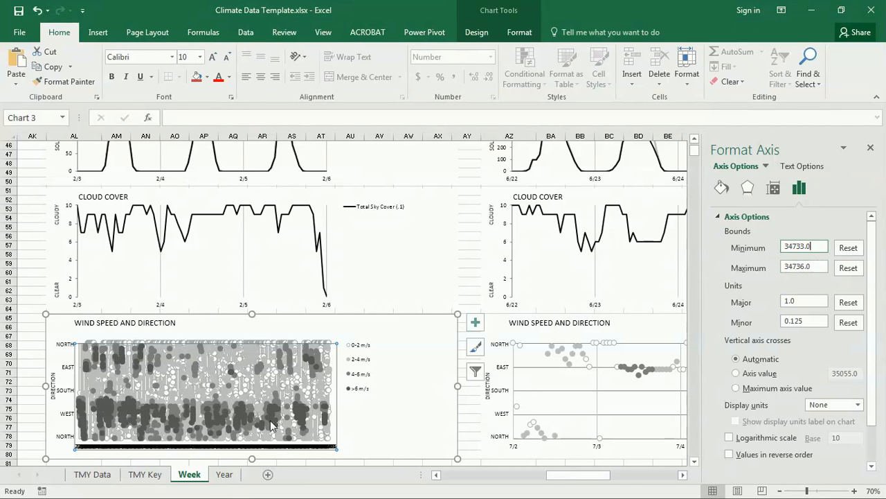
{"action": "left_click", "coordinate": [34, 283]}
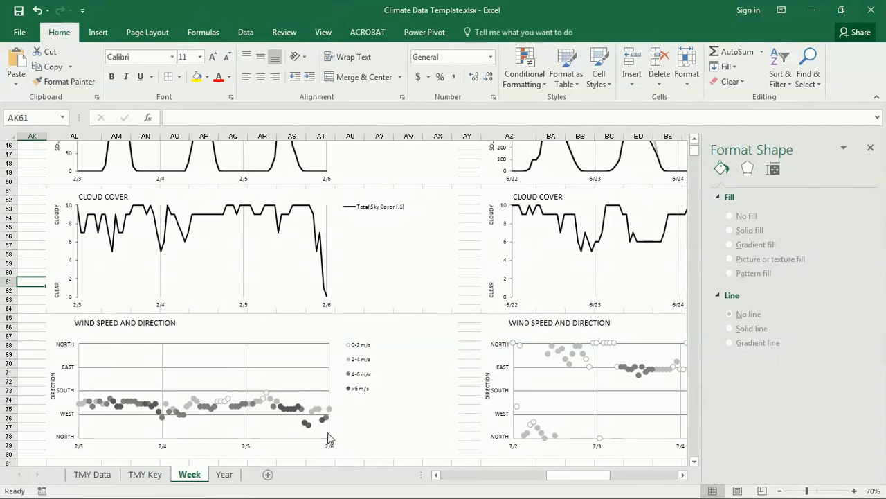
{"action": "left_click", "coordinate": [304, 414]}
{"action": "left_click", "coordinate": [469, 455]}
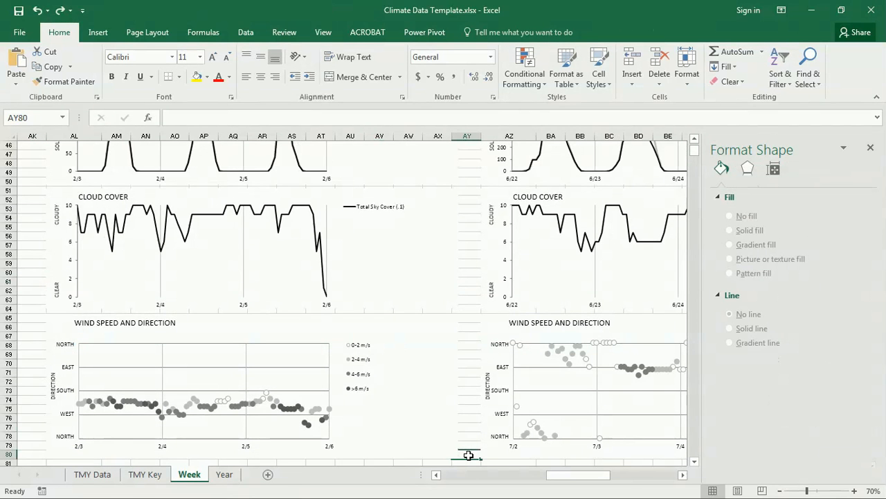
{"action": "scroll", "coordinate": [447, 398], "scroll_direction": "up", "scroll_amount": 9}
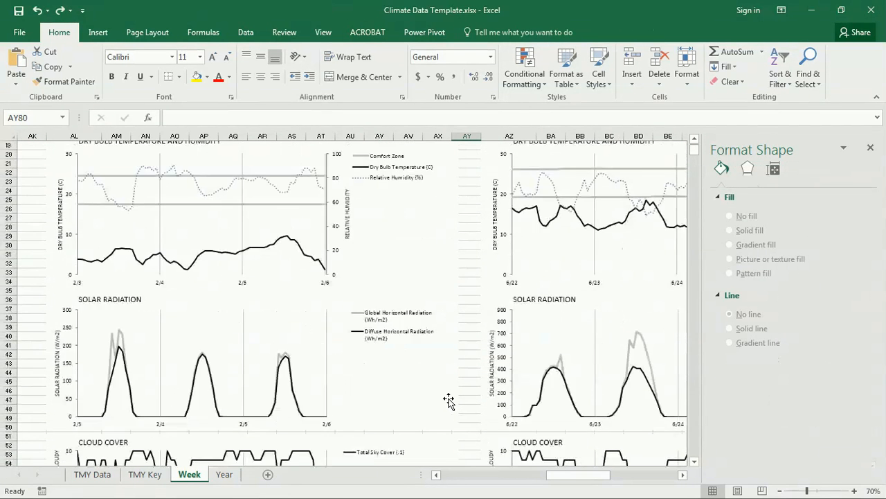
{"action": "scroll", "coordinate": [448, 400], "scroll_direction": "up", "scroll_amount": 6}
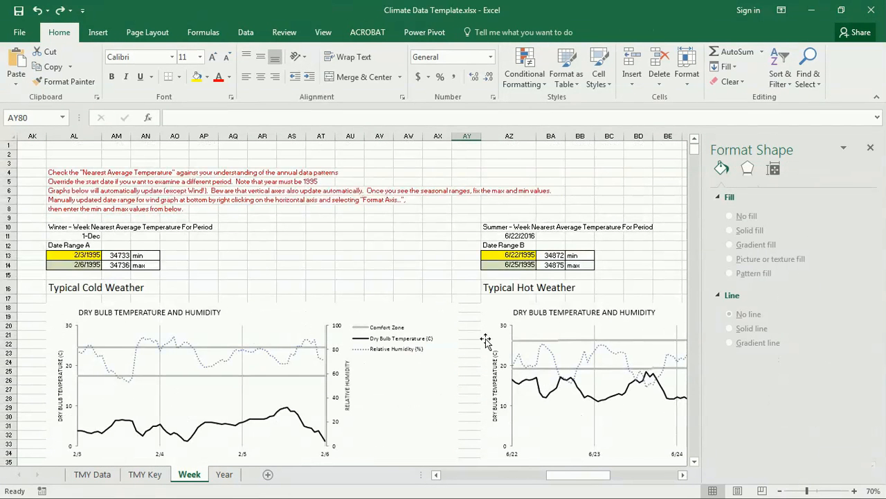
{"action": "mouse_move", "coordinate": [565, 477]}
{"action": "left_mouse_down"}
{"action": "mouse_move", "coordinate": [627, 479]}
{"action": "mouse_move", "coordinate": [558, 479]}
{"action": "left_mouse_up"}
{"action": "left_click", "coordinate": [871, 148]}
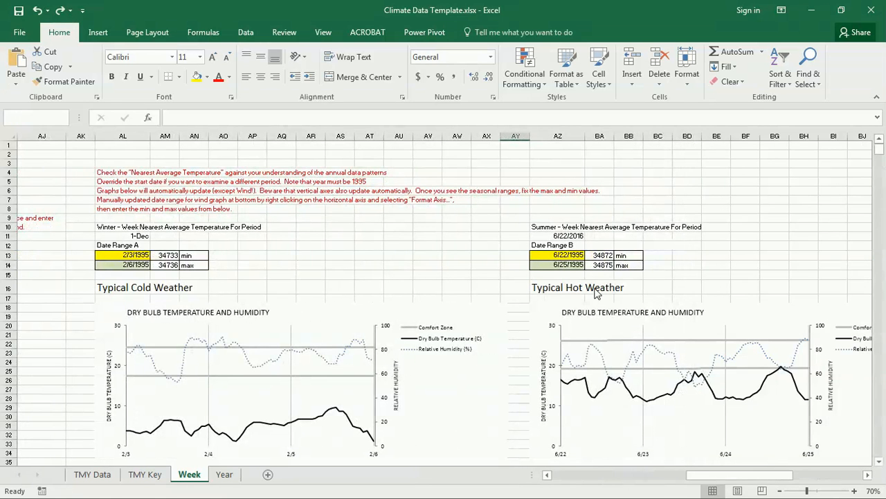
{"action": "left_click", "coordinate": [347, 238]}
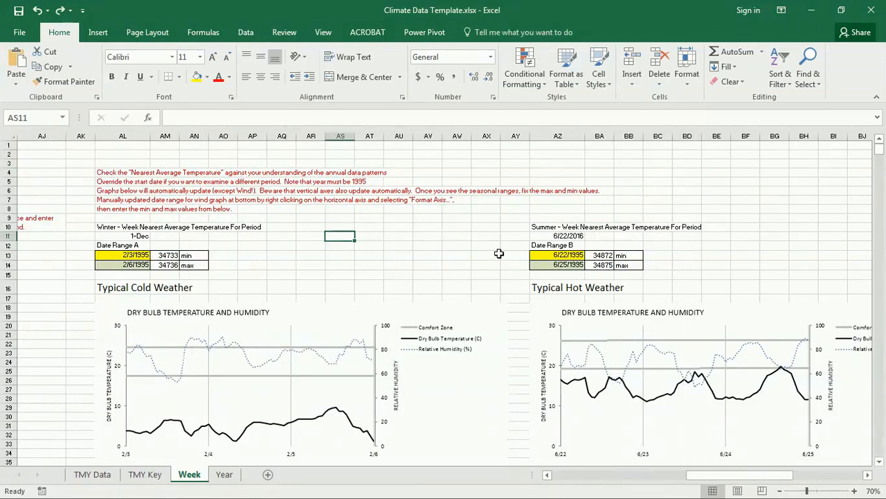
{"action": "scroll", "coordinate": [498, 253], "scroll_direction": "down", "scroll_amount": 2}
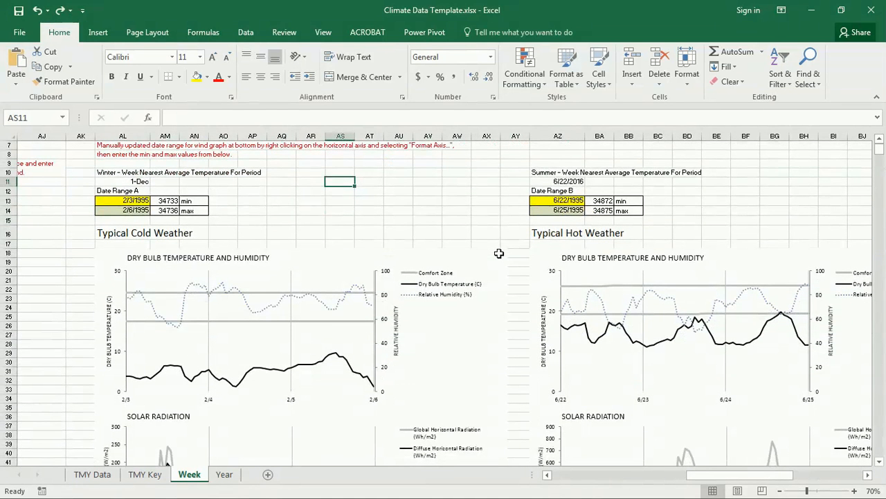
{"action": "scroll", "coordinate": [498, 253], "scroll_direction": "down", "scroll_amount": 1}
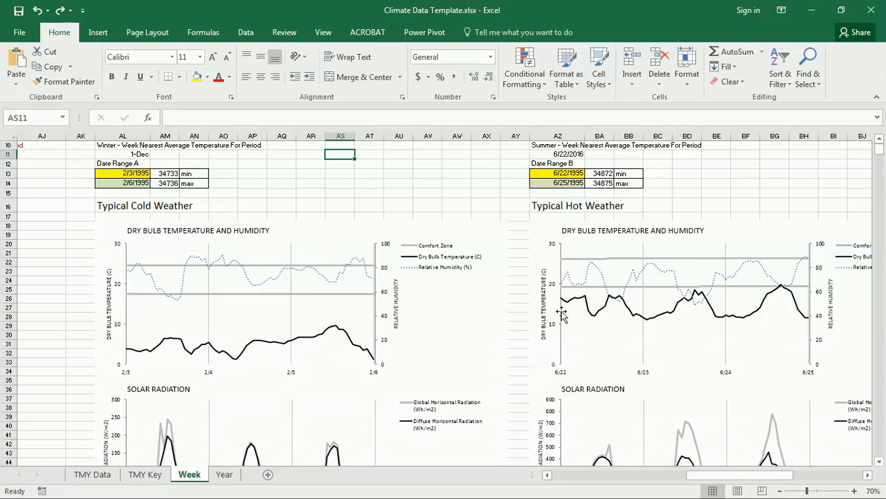
{"action": "left_click_drag", "start_coordinate": [710, 476], "coordinate": [755, 478]}
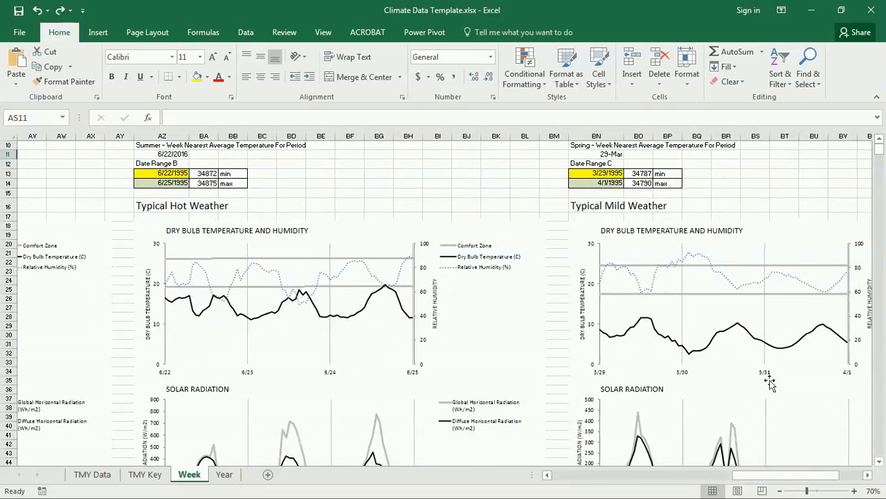
{"action": "left_click_drag", "start_coordinate": [770, 478], "coordinate": [722, 483]}
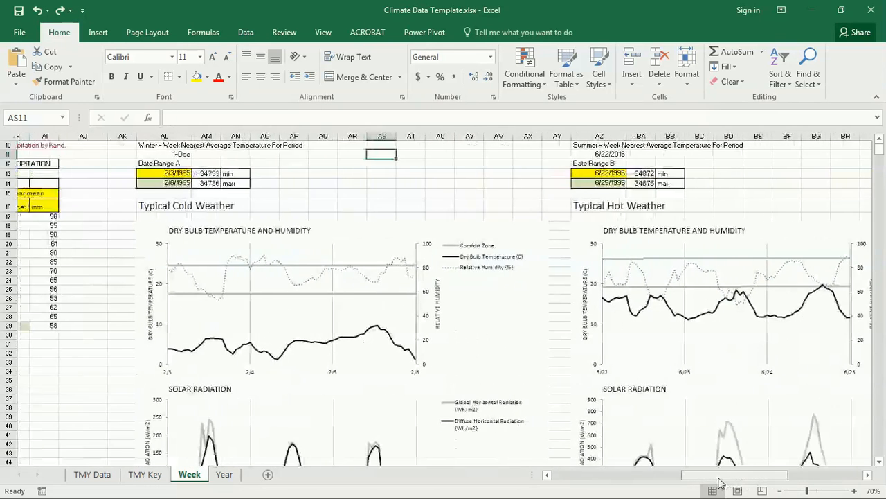
{"action": "scroll", "coordinate": [521, 298], "scroll_direction": "down", "scroll_amount": 3}
{"action": "scroll", "coordinate": [521, 297], "scroll_direction": "down", "scroll_amount": 2}
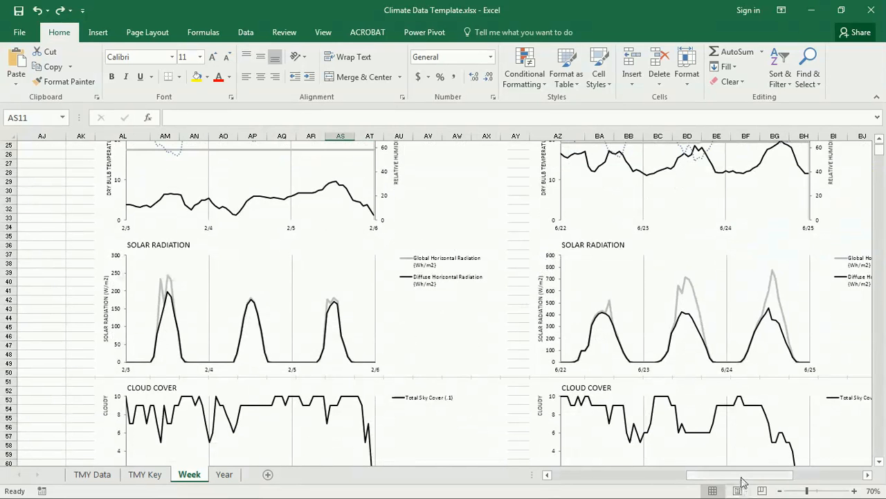
{"action": "left_click_drag", "start_coordinate": [742, 475], "coordinate": [785, 475]}
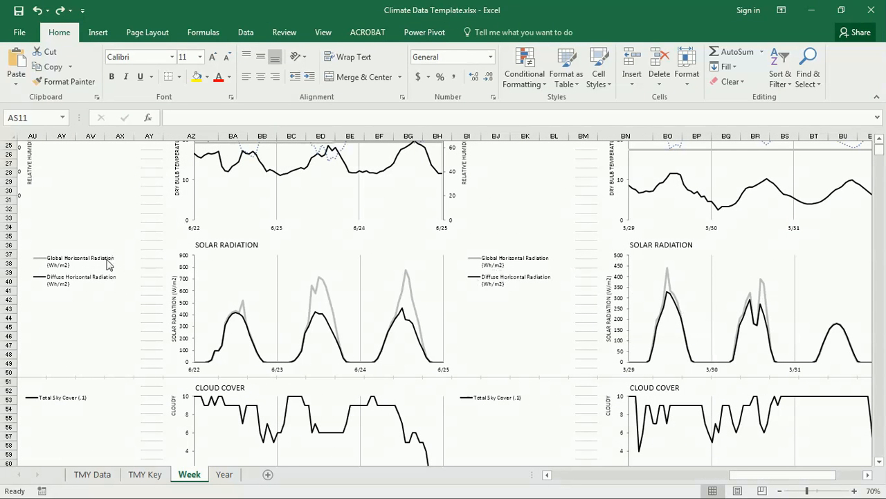
{"action": "left_click_drag", "start_coordinate": [758, 475], "coordinate": [719, 476]}
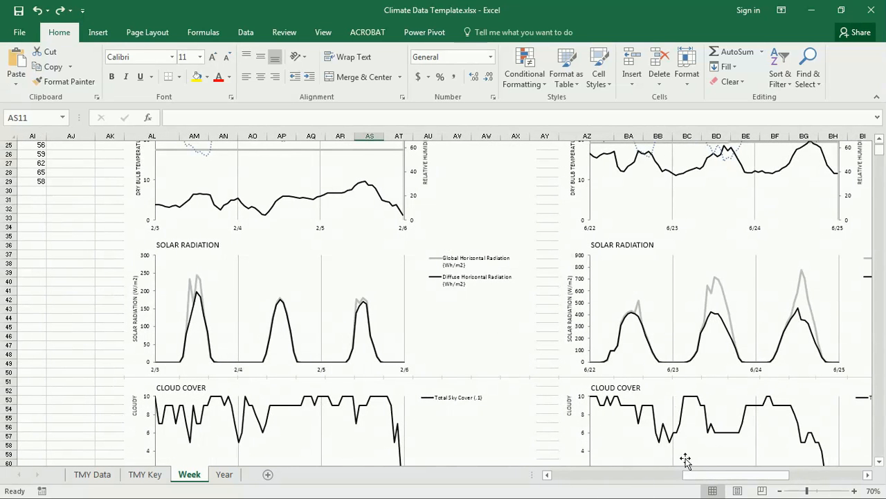
{"action": "left_click_drag", "start_coordinate": [684, 476], "coordinate": [704, 465]}
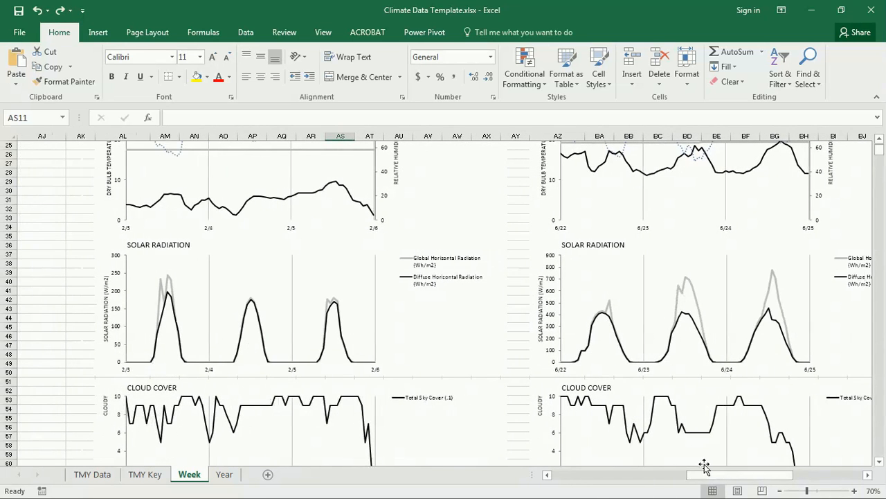
Set the cold-weather Solar Radiation chart's vertical axis Maximum bound to 900
{"action": "left_click", "coordinate": [116, 261]}
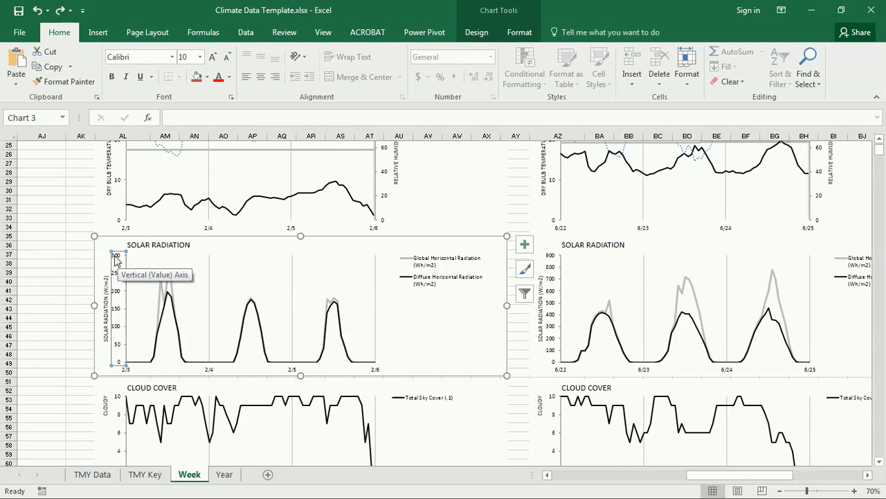
{"action": "right_click", "coordinate": [118, 256]}
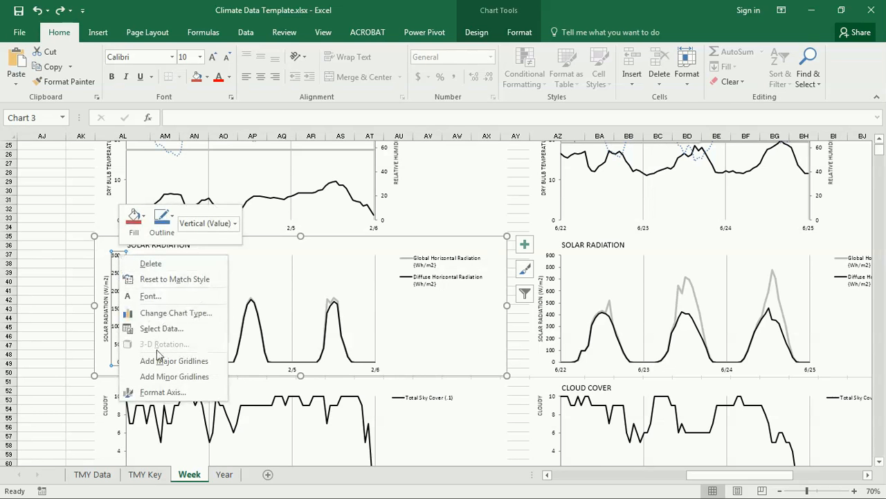
{"action": "left_click", "coordinate": [157, 393]}
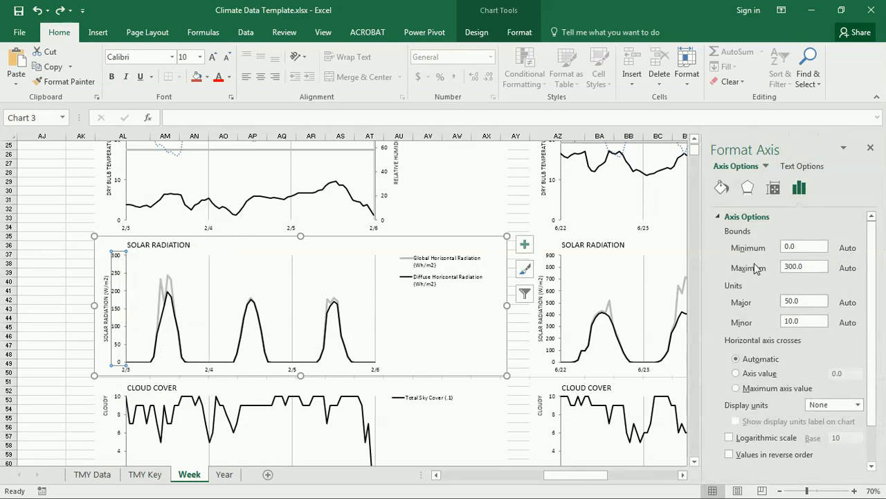
{"action": "double_click", "coordinate": [805, 267]}
{"action": "type", "text": "900"}
{"action": "key", "text": "Return"}
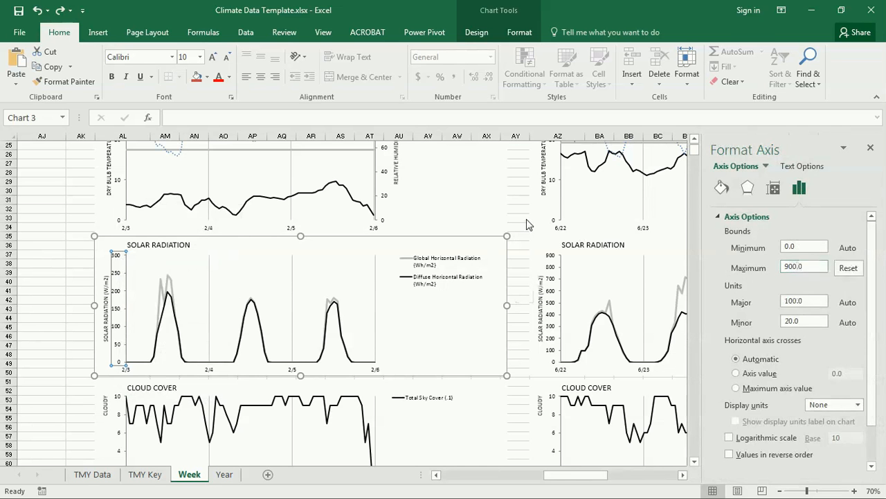
{"action": "left_click", "coordinate": [521, 217]}
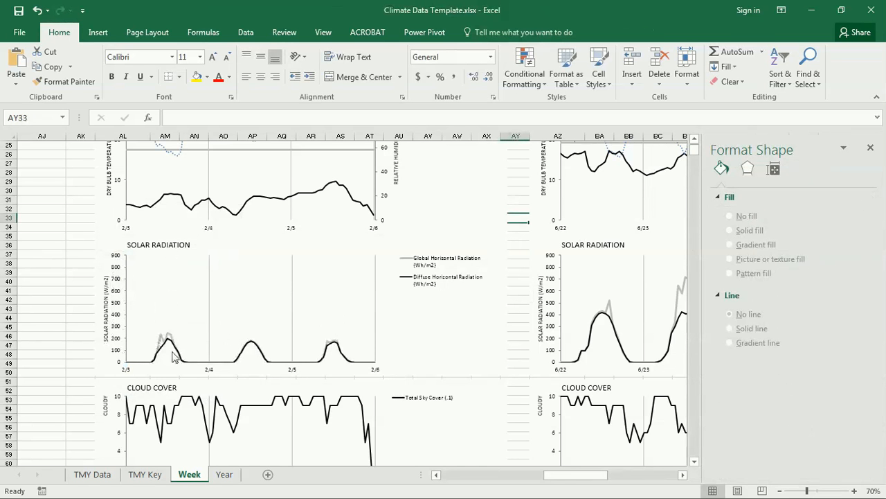
Change the mild-weather Solar Radiation vertical axis Maximum from 500 to 900, then close the Format pane
{"action": "left_click_drag", "start_coordinate": [579, 475], "coordinate": [625, 475]}
{"action": "left_click", "coordinate": [474, 258]}
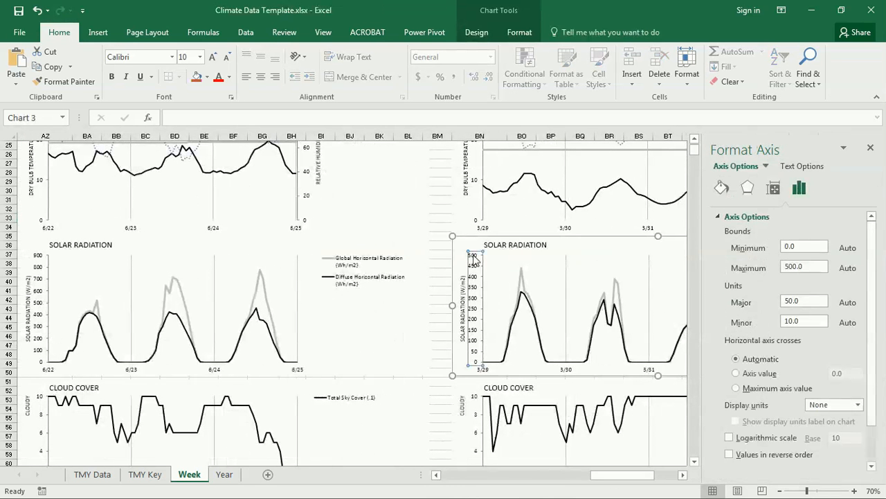
{"action": "left_click_drag", "start_coordinate": [813, 267], "coordinate": [722, 262]}
{"action": "type", "text": "900"}
{"action": "key", "text": "Return"}
{"action": "left_click", "coordinate": [440, 208]}
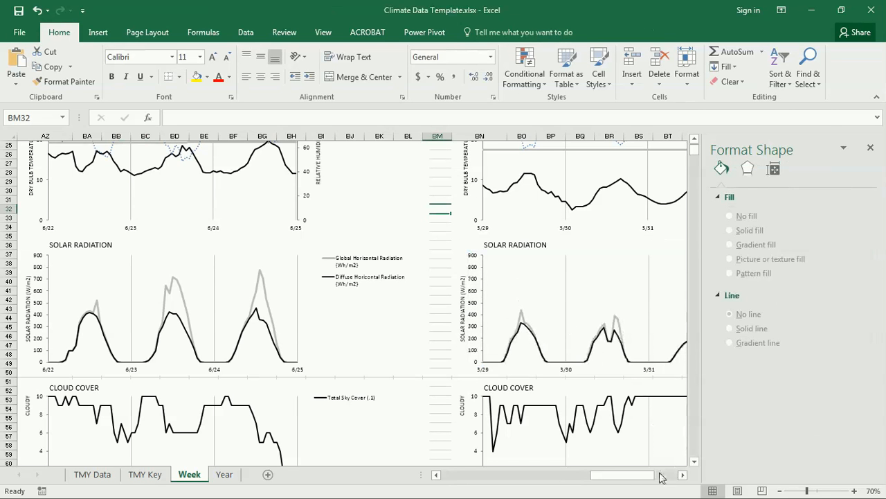
{"action": "left_click", "coordinate": [870, 148]}
{"action": "left_click_drag", "start_coordinate": [745, 477], "coordinate": [731, 476]}
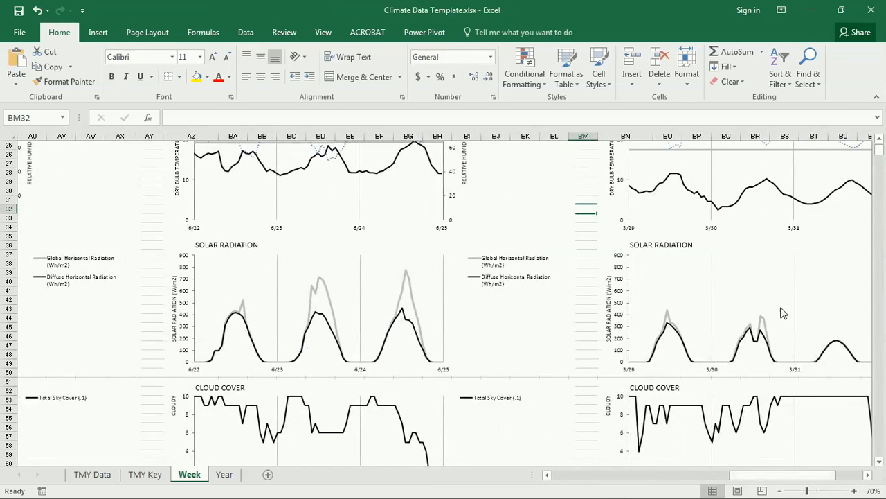
{"action": "left_click_drag", "start_coordinate": [764, 481], "coordinate": [709, 481]}
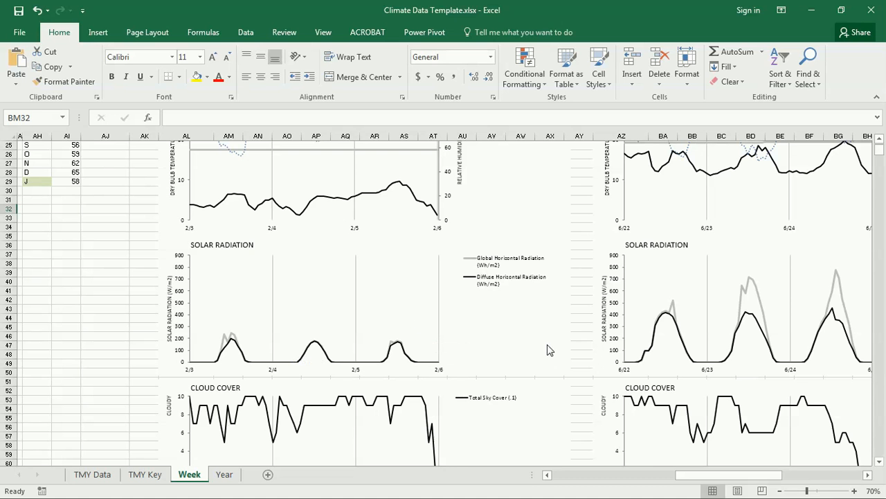
{"action": "scroll", "coordinate": [538, 350], "scroll_direction": "down", "scroll_amount": 6}
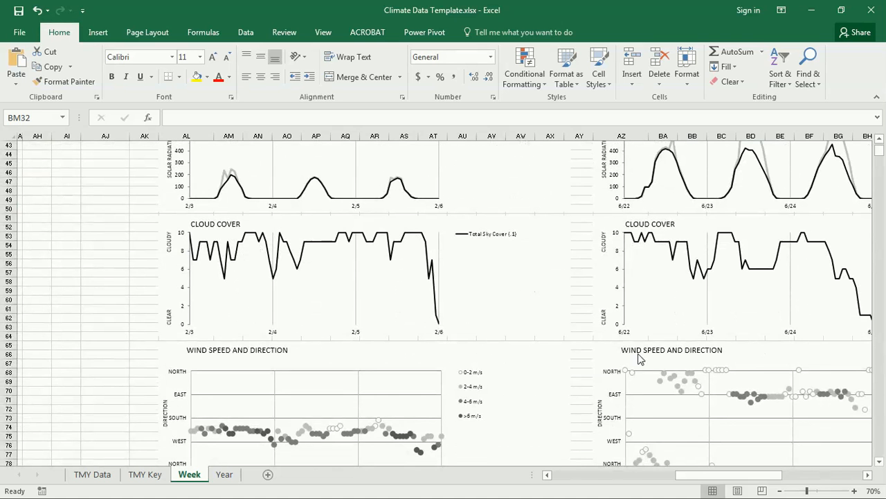
{"action": "mouse_move", "coordinate": [701, 477]}
{"action": "left_mouse_down"}
{"action": "mouse_move", "coordinate": [741, 481]}
{"action": "mouse_move", "coordinate": [700, 480]}
{"action": "left_mouse_up"}
{"action": "scroll", "coordinate": [575, 293], "scroll_direction": "down", "scroll_amount": 3}
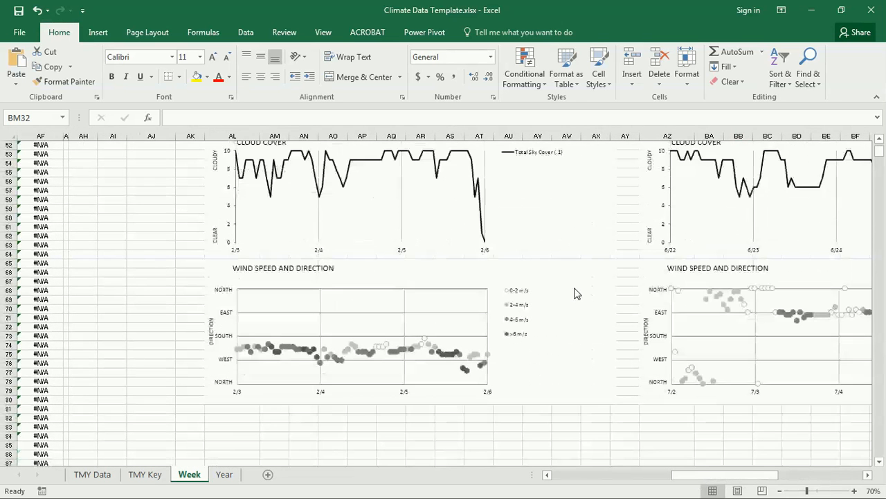
{"action": "left_click_drag", "start_coordinate": [708, 477], "coordinate": [759, 490]}
{"action": "scroll", "coordinate": [548, 321], "scroll_direction": "up", "scroll_amount": 17}
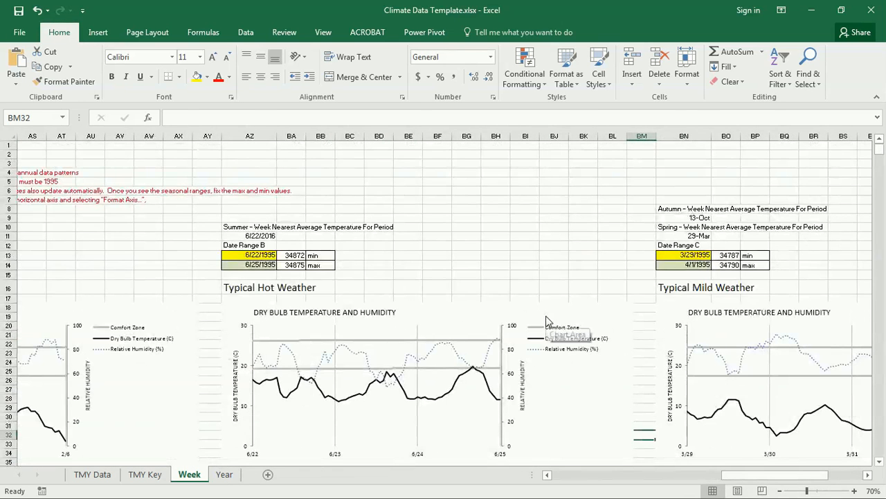
{"action": "left_click", "coordinate": [585, 228]}
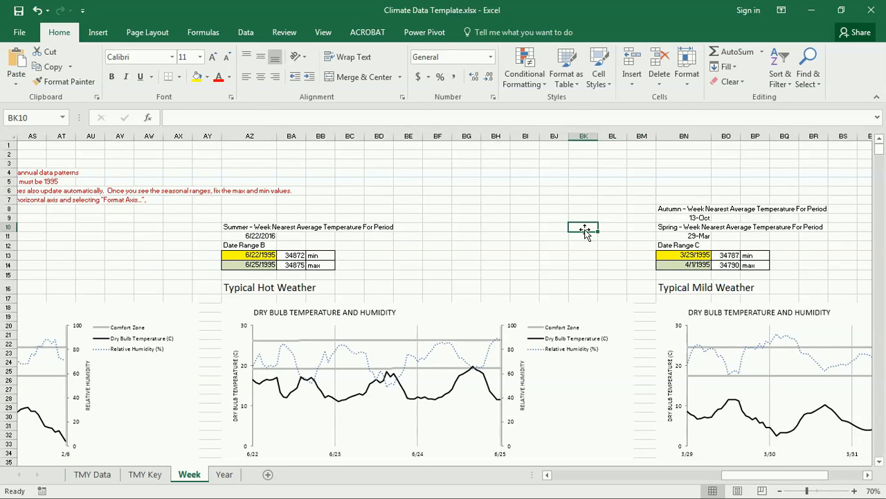
{"action": "left_click_drag", "start_coordinate": [736, 475], "coordinate": [701, 473]}
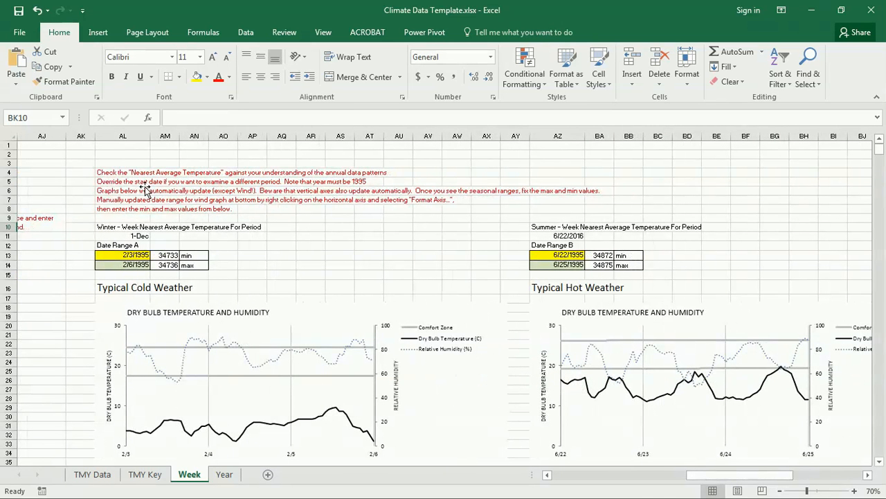
Print the Week sheet on 11 x 17 paper to the Adobe PDF printer, saving it to the Desktop
{"action": "left_click", "coordinate": [25, 32]}
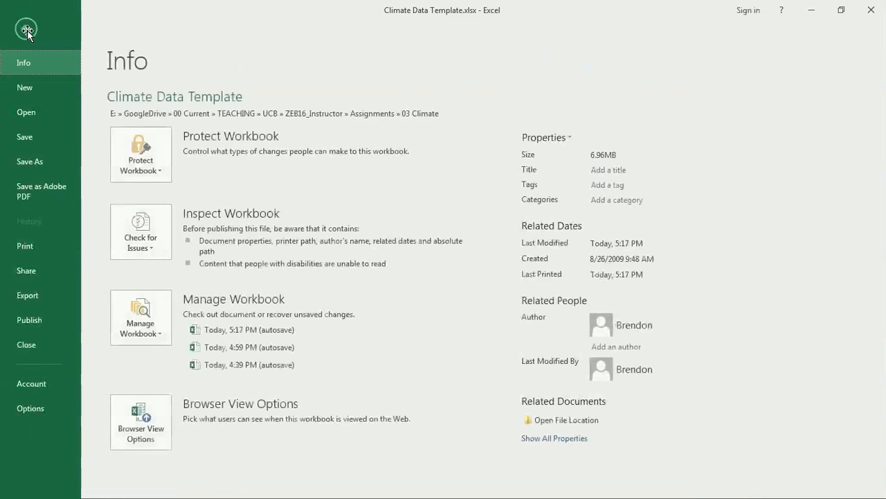
{"action": "left_click", "coordinate": [39, 245]}
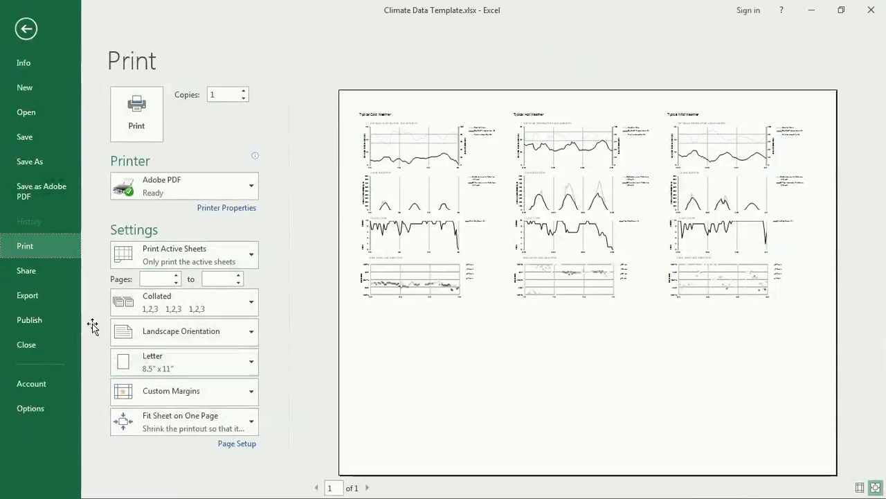
{"action": "left_click", "coordinate": [191, 354]}
{"action": "key", "text": "Escape"}
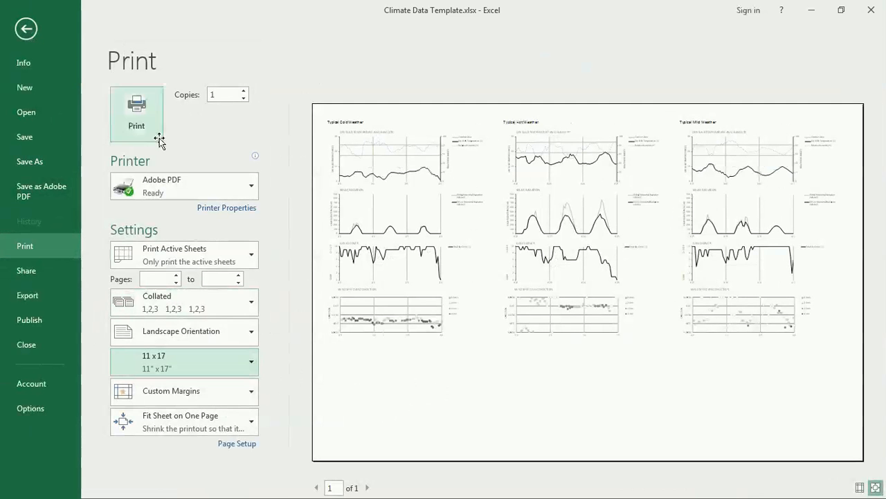
{"action": "left_click", "coordinate": [135, 123]}
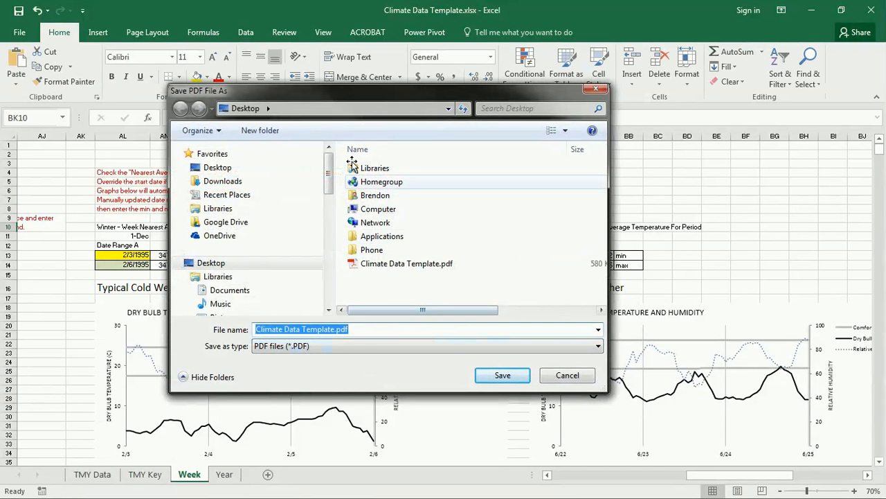
{"action": "left_click", "coordinate": [336, 330]}
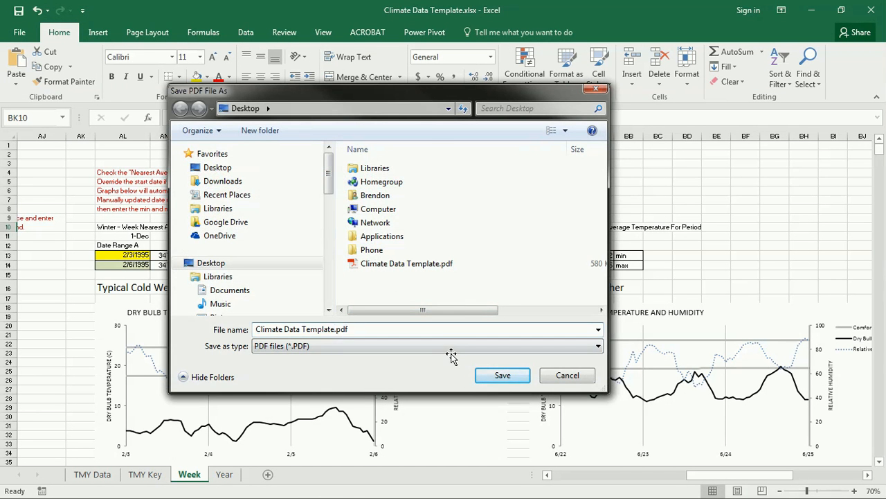
{"action": "key", "text": "Return"}
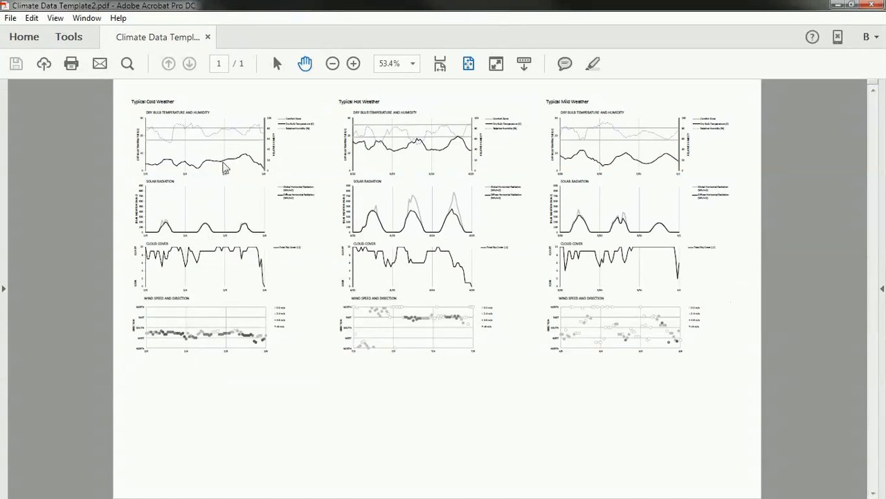
Export the PDF as the PNG image Climate Data Template2.png on the Desktop
{"action": "left_click", "coordinate": [11, 18]}
{"action": "mouse_move", "coordinate": [56, 138]}
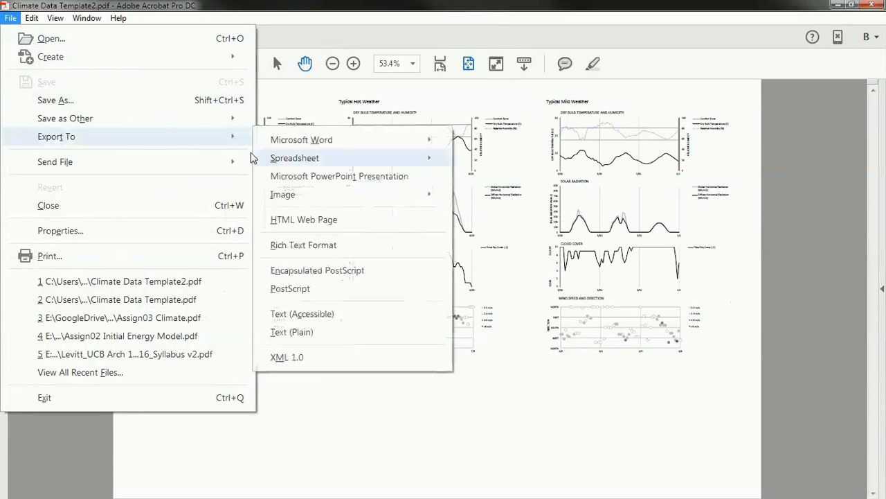
{"action": "mouse_move", "coordinate": [324, 198]}
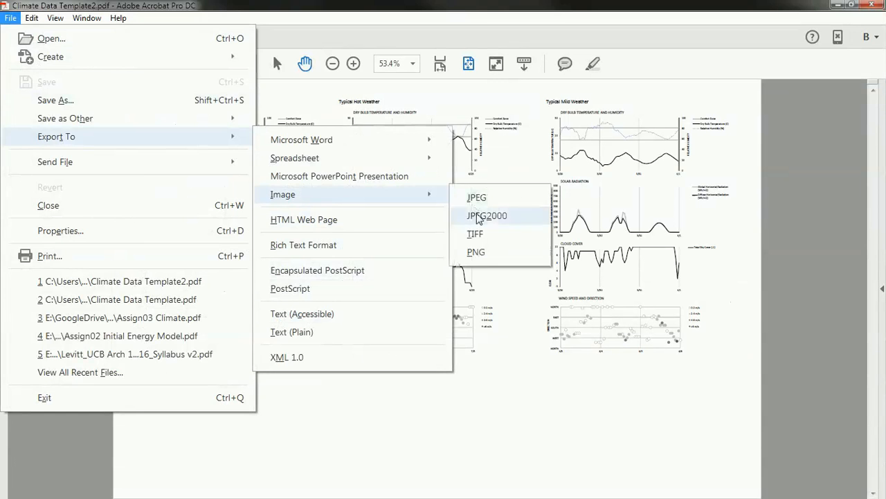
{"action": "left_click", "coordinate": [477, 251]}
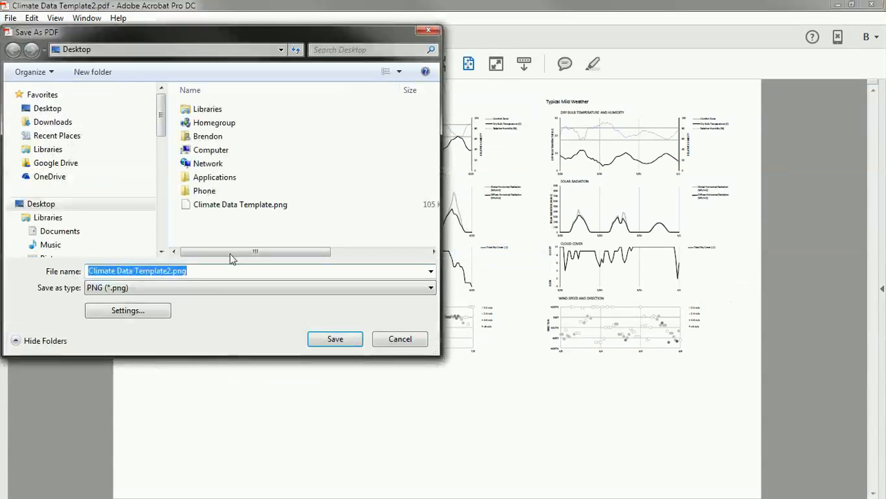
{"action": "left_click", "coordinate": [335, 339]}
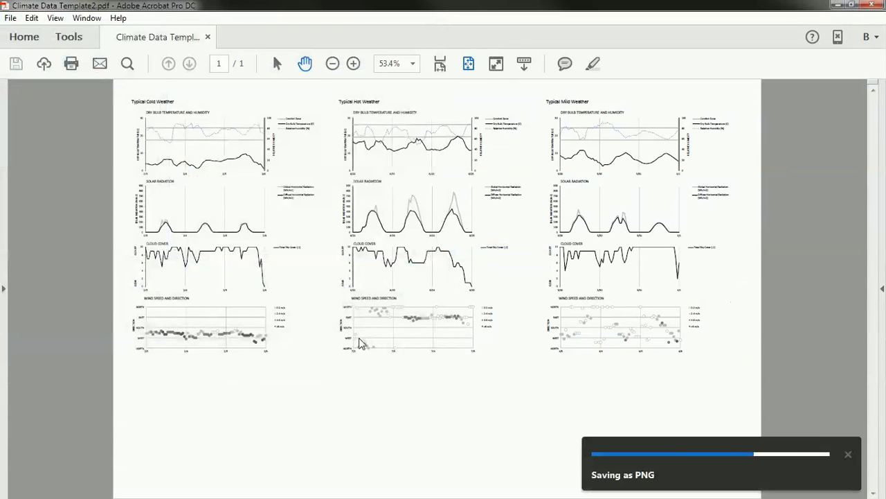